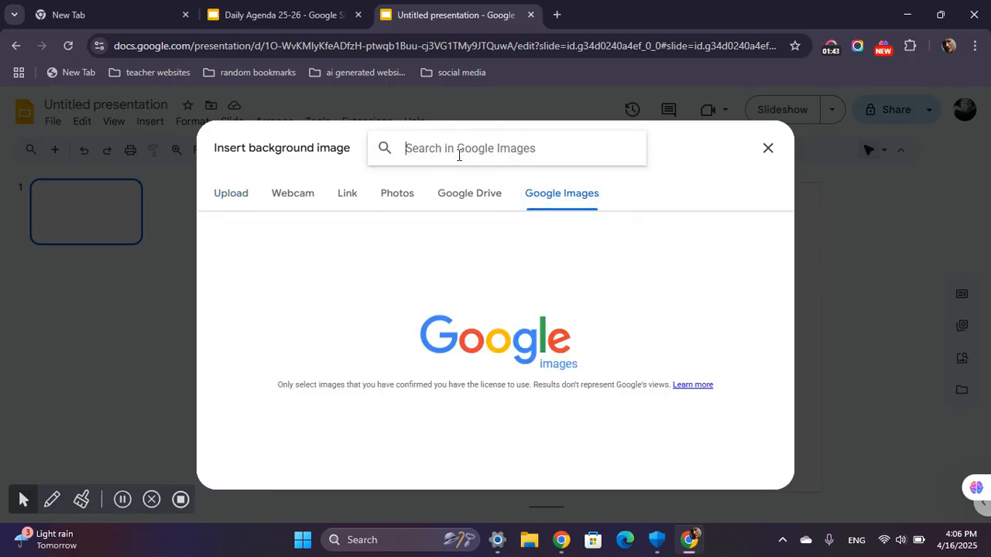
Search Google Images for "wall floor" and set the grey brick wall with plank floor as the slide background.
type("wall floor")
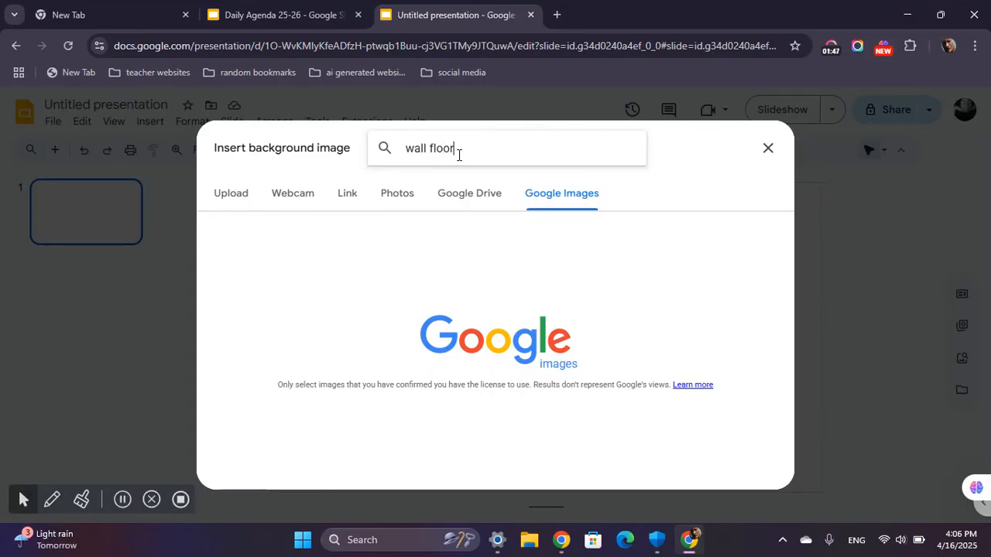
key("Return")
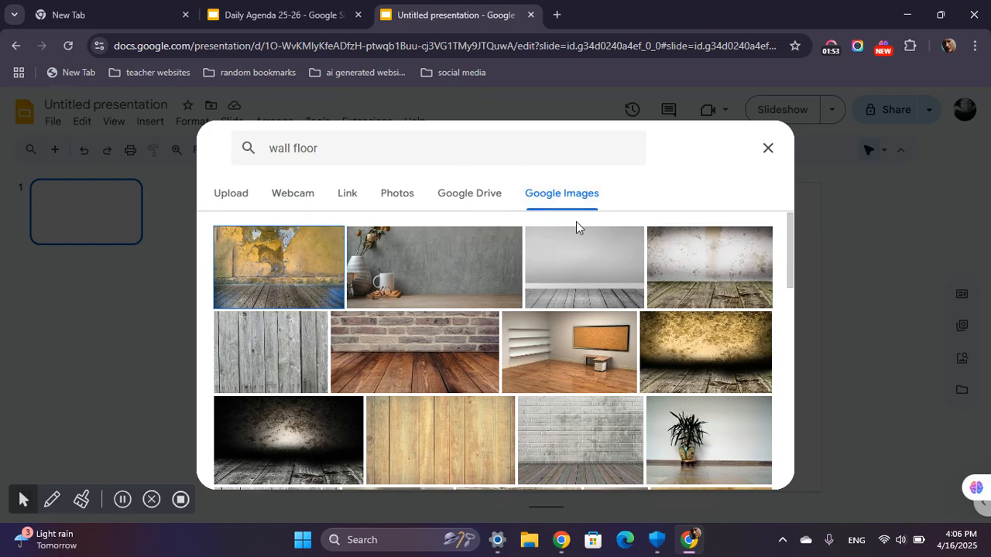
scroll(504, 393, "down", 2)
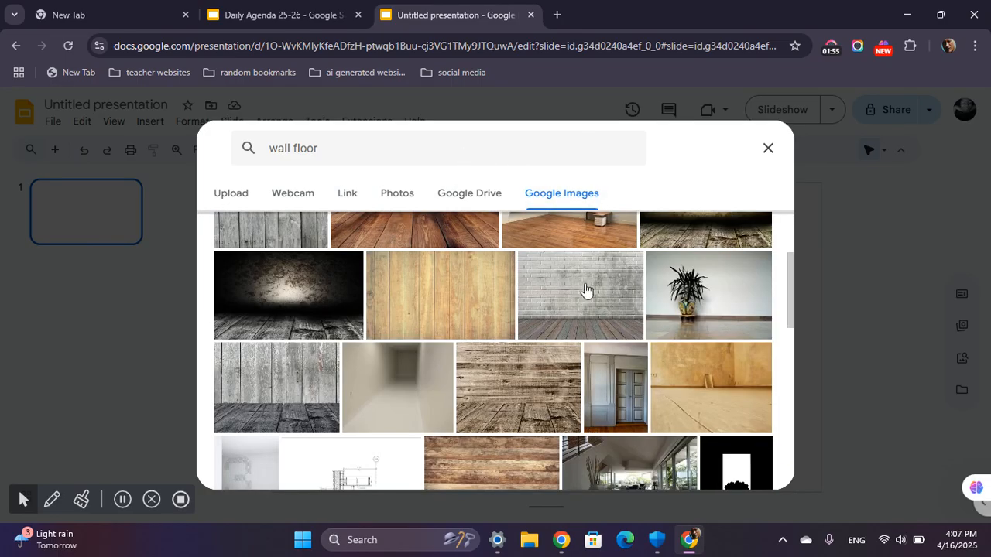
scroll(405, 363, "down", 5)
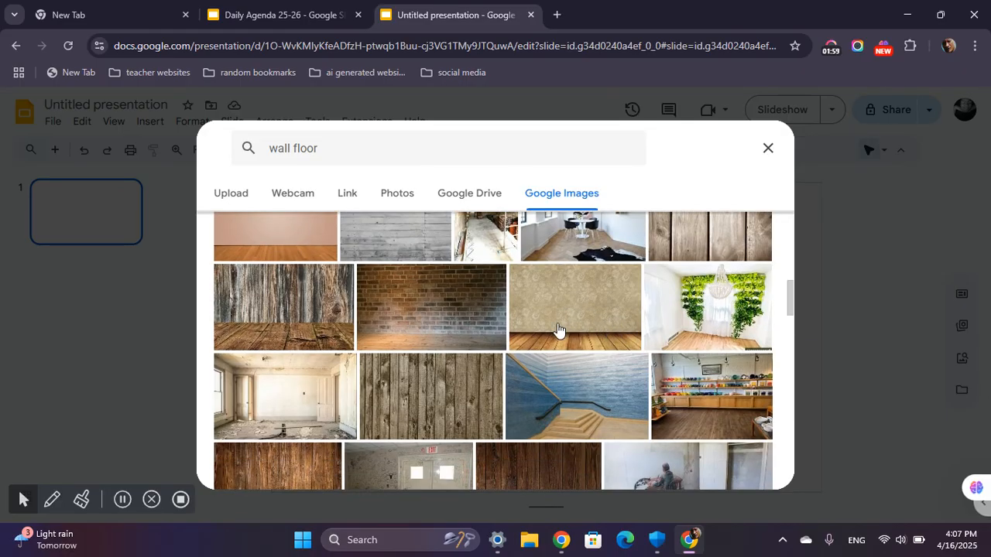
scroll(565, 344, "down", 1)
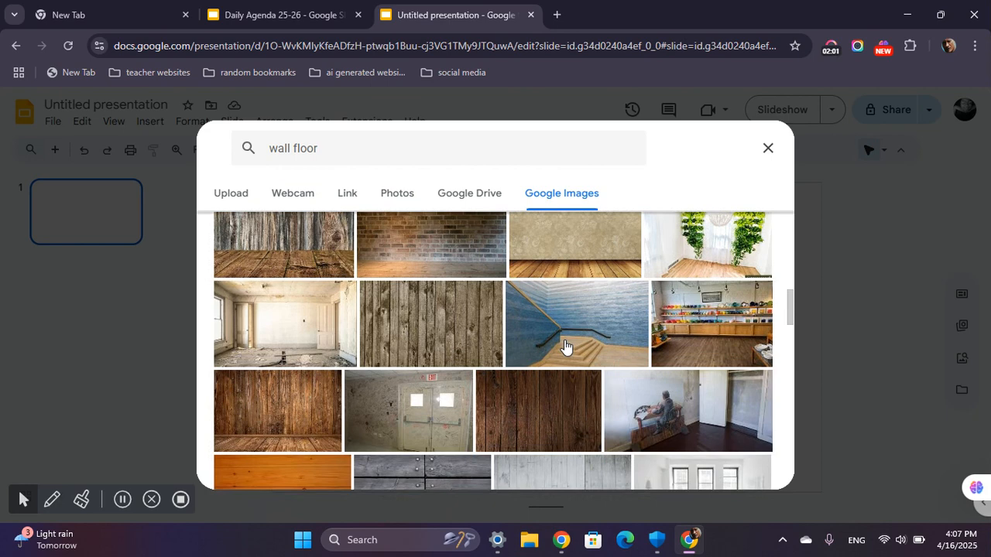
scroll(565, 345, "down", 1)
scroll(565, 344, "up", 4)
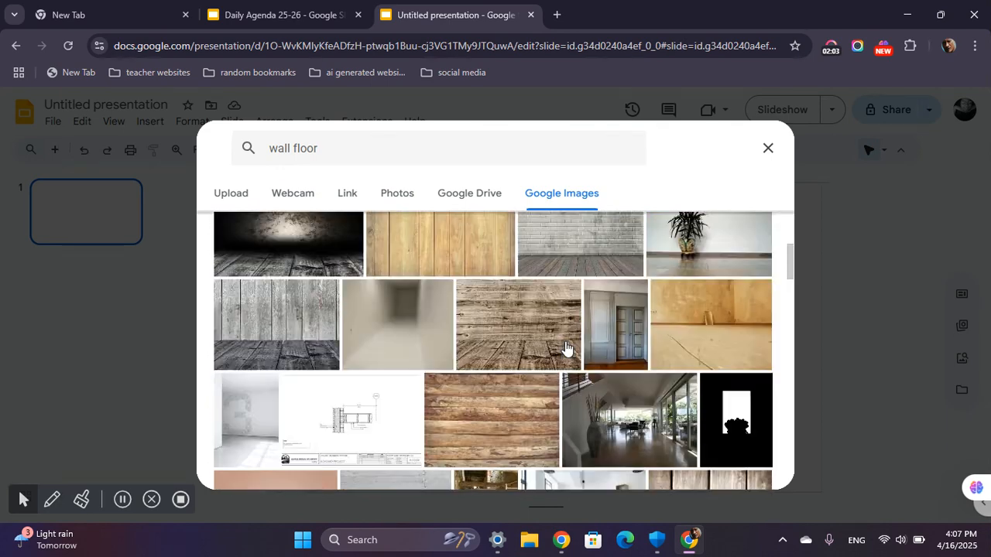
scroll(565, 346, "up", 3)
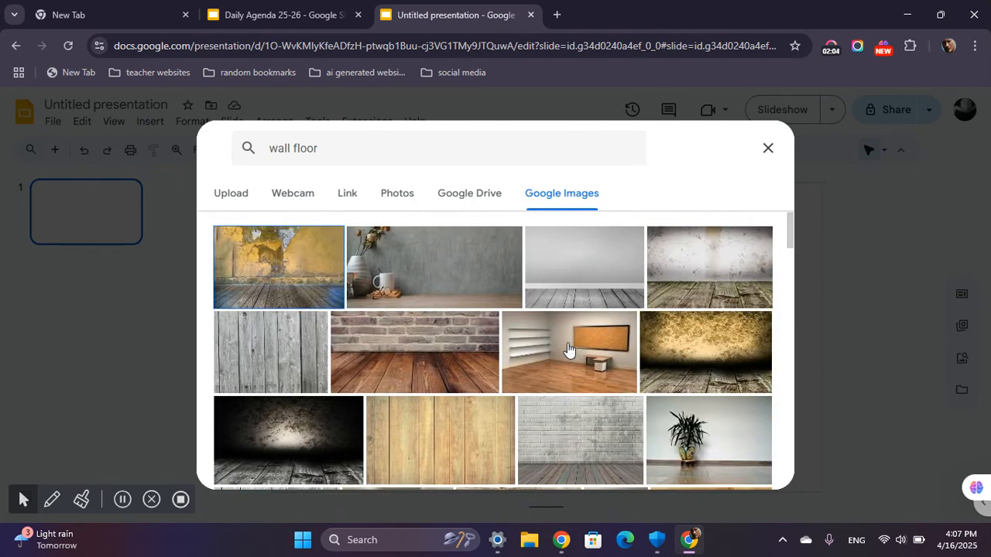
left_click(561, 434)
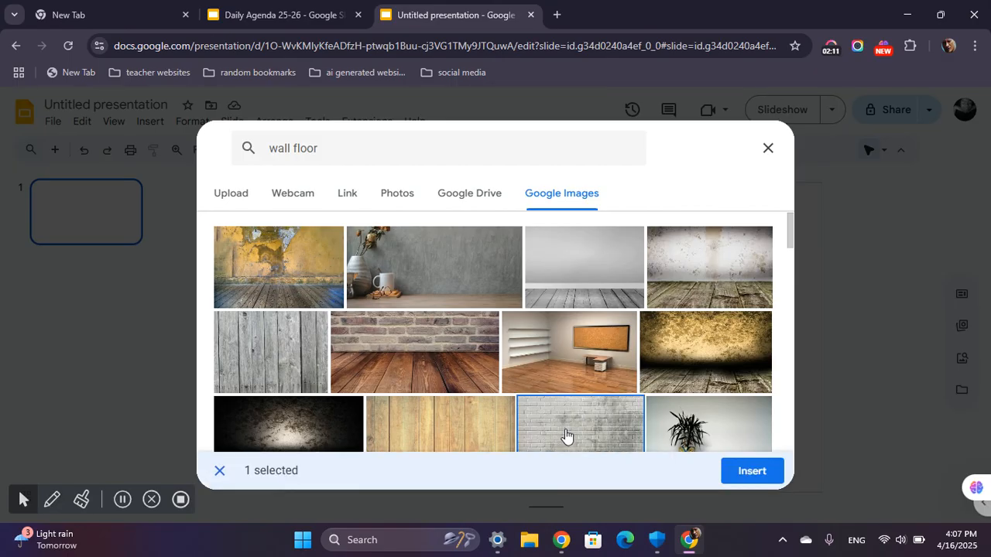
left_click(751, 471)
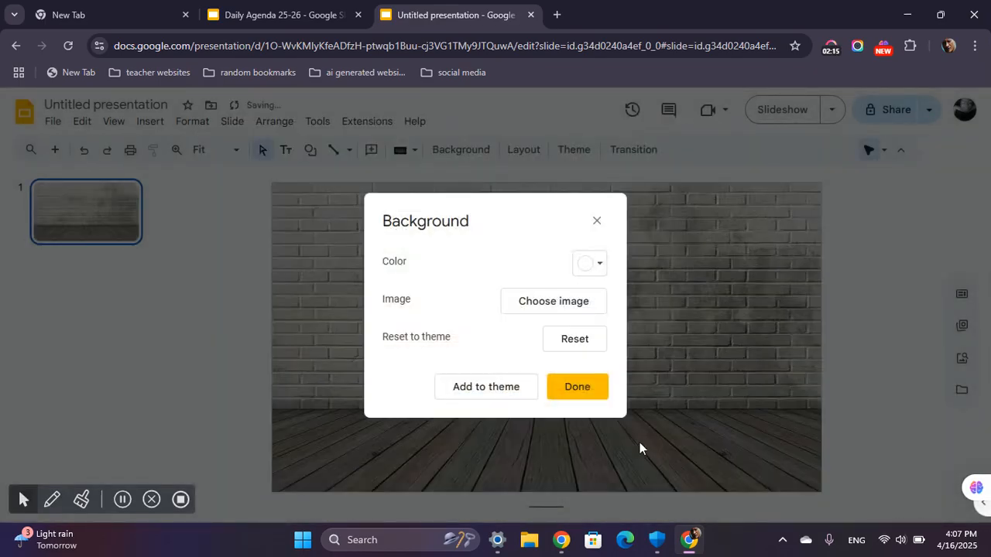
left_click(573, 390)
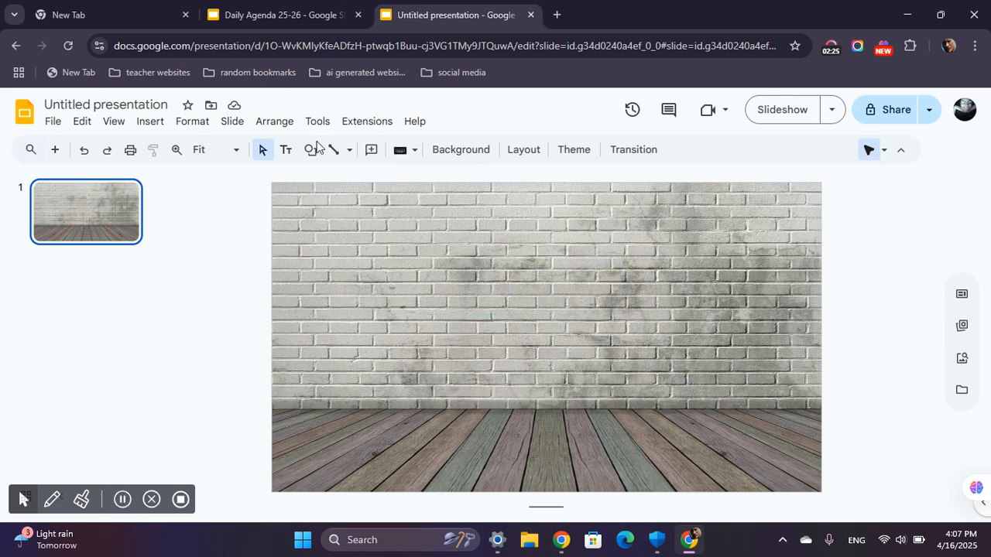
Look at the whiteboard welcome slide in the Daily Agenda 25-26 presentation as a reference, and return to the untitled presentation.
left_click(232, 12)
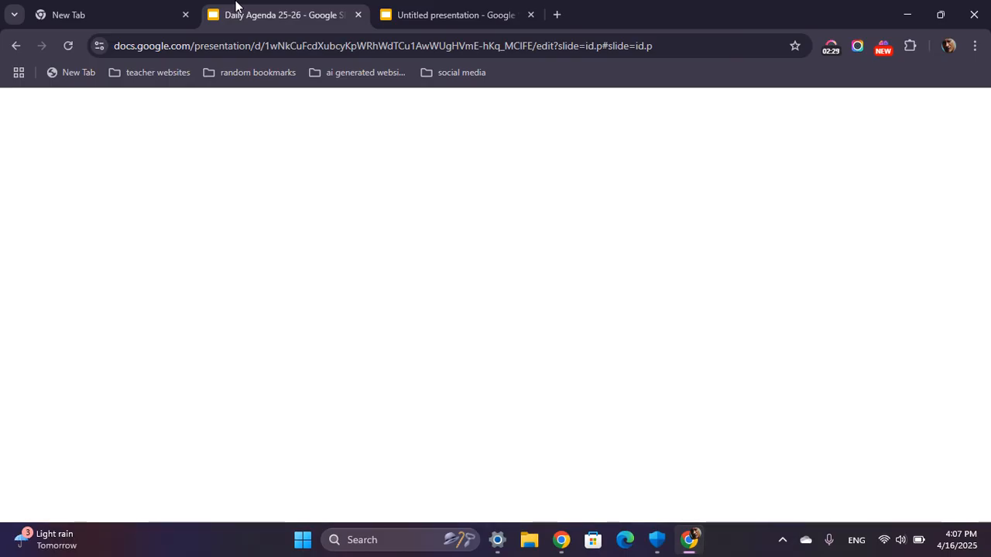
left_click(466, 8)
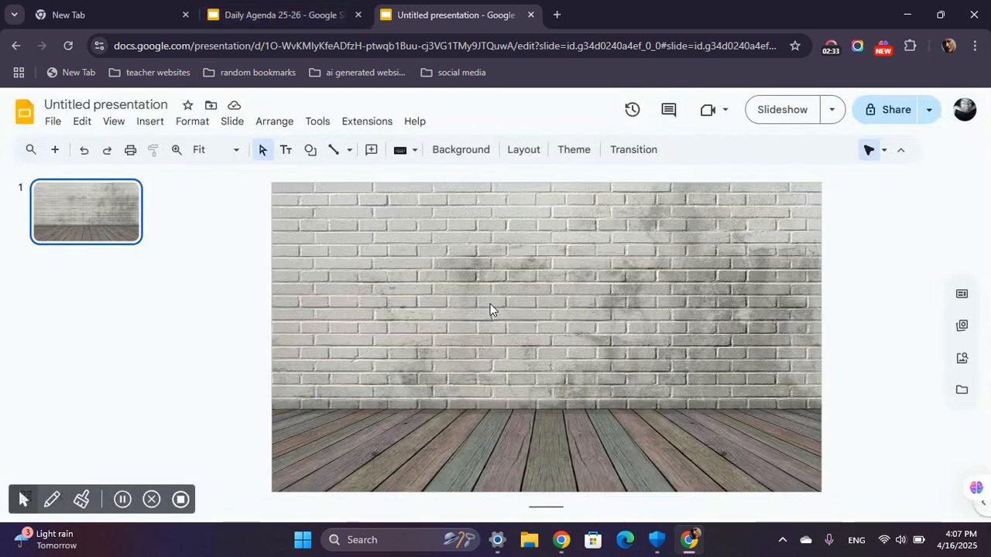
left_click(161, 124)
mouse_move(183, 146)
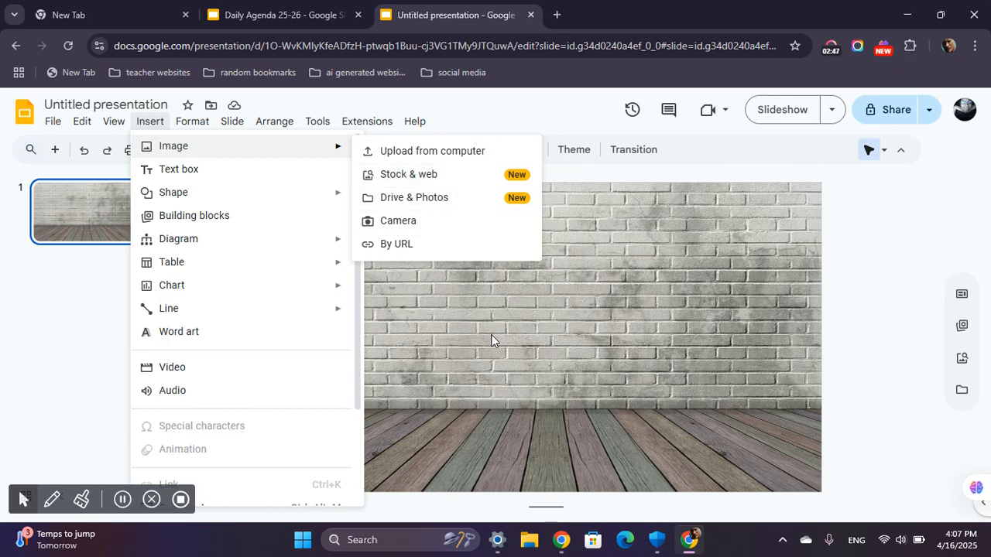
left_click(299, 11)
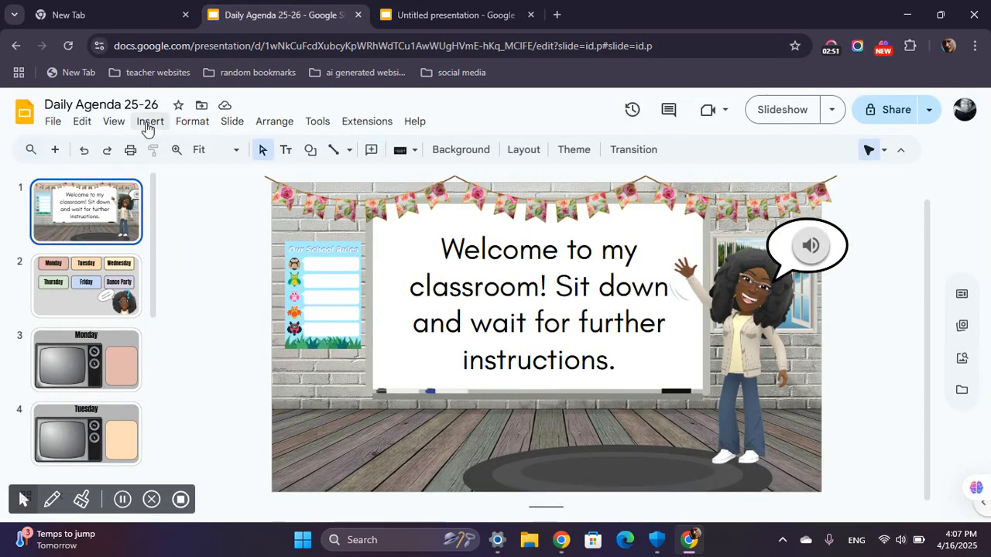
key("alt+i")
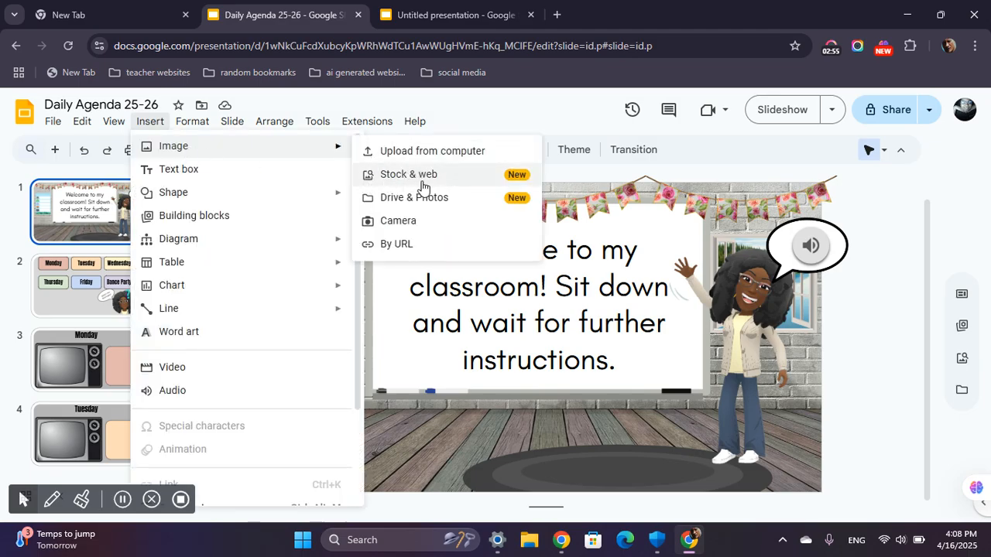
left_click(435, 13)
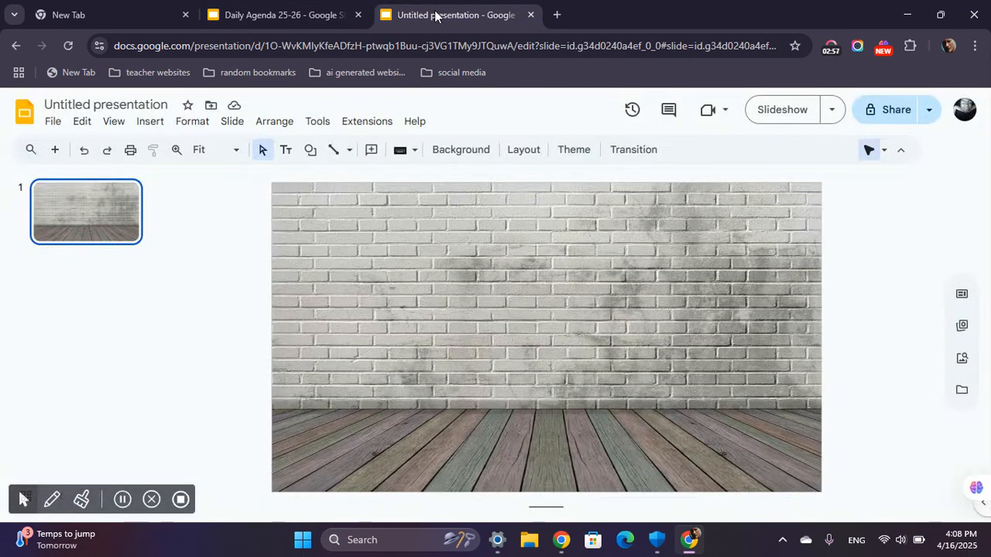
Search the stock and web images for "transparent whiteboard" and insert the silver-framed whiteboard with markers in the middle of the slide.
left_click(159, 128)
mouse_move(194, 148)
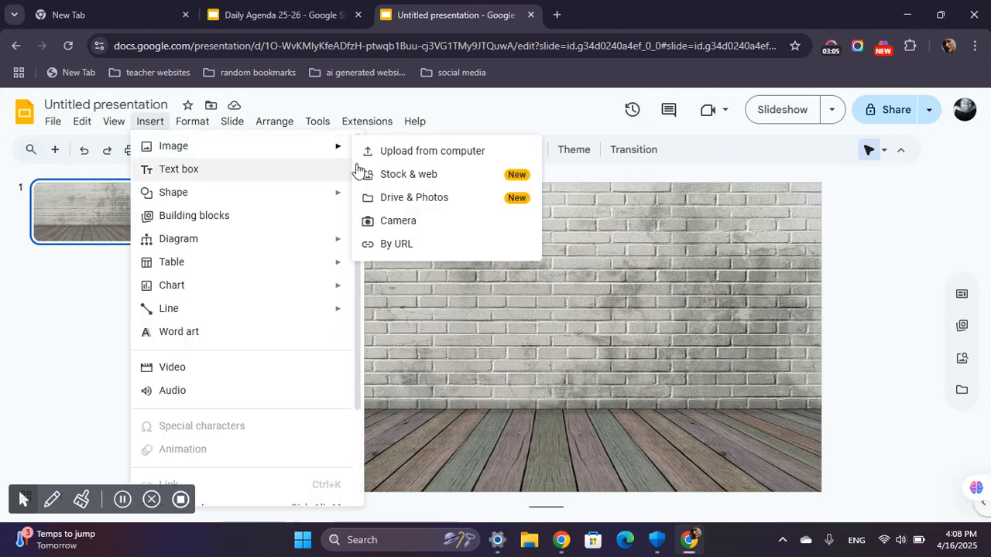
left_click(439, 177)
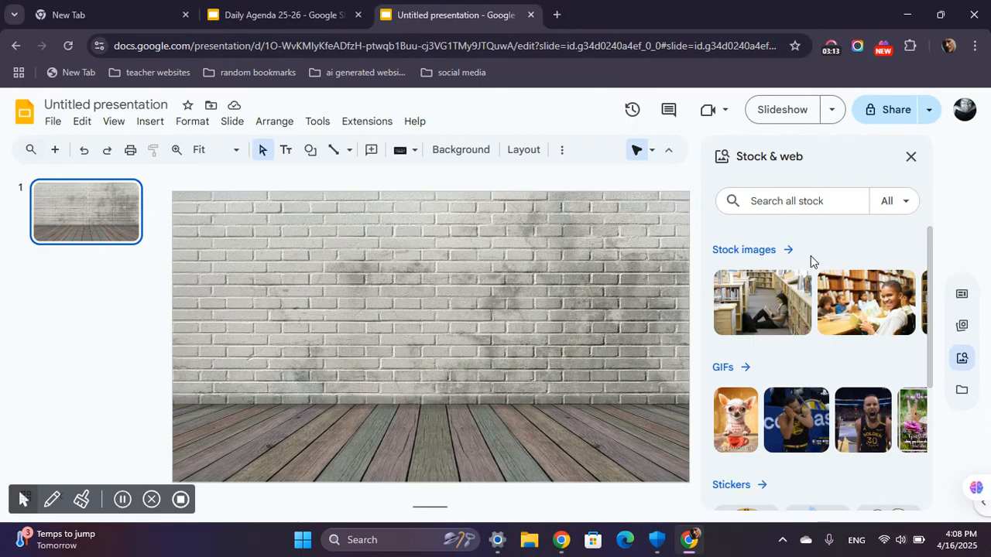
left_click(796, 206)
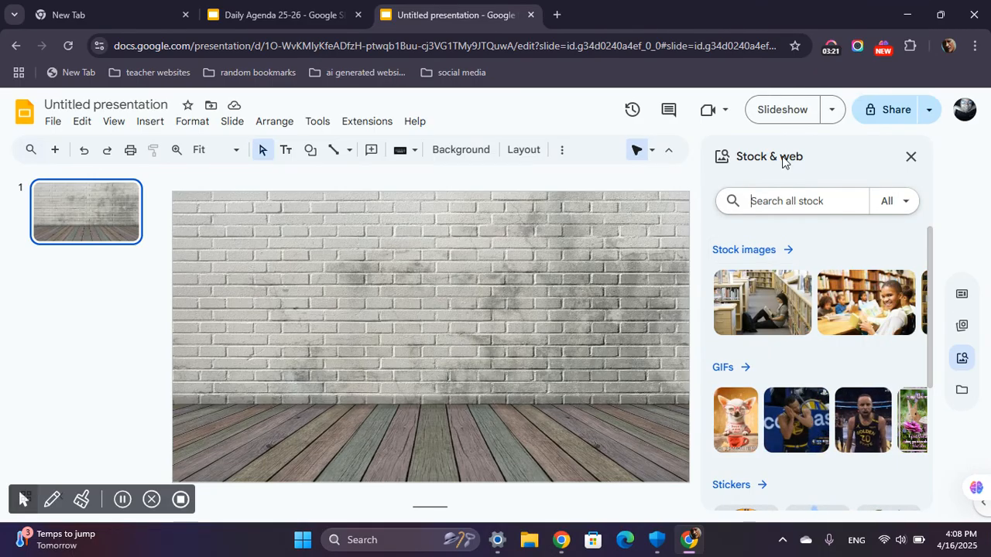
type("transparent ")
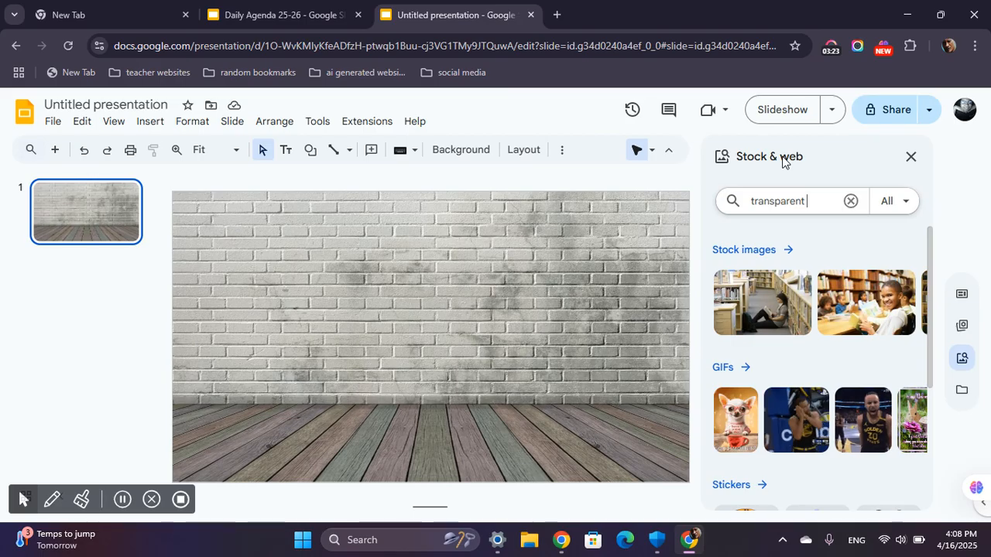
type("whiteboARD")
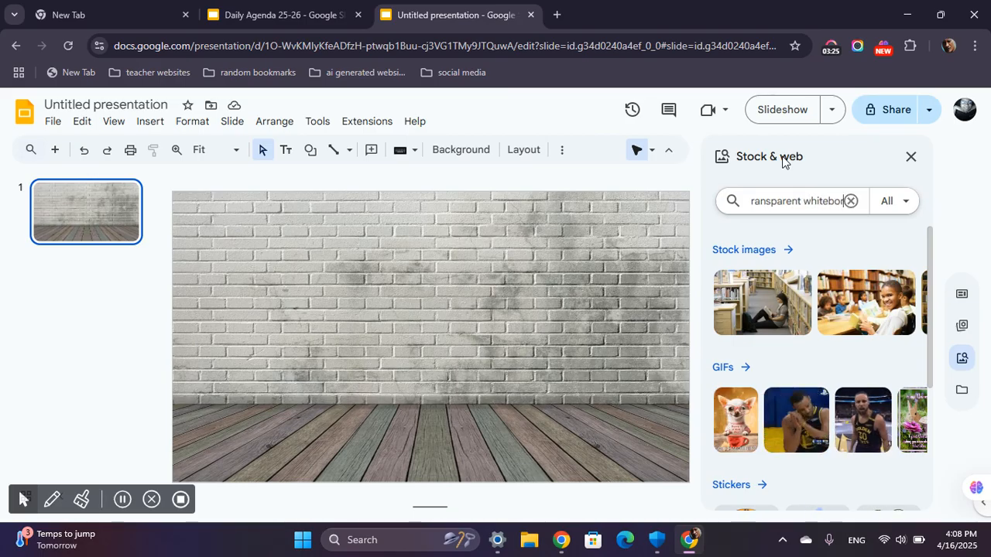
key("BackSpace")
key("BackSpace")
key("BackSpace")
type("ARD")
key("BackSpace")
key("BackSpace")
key("BackSpace")
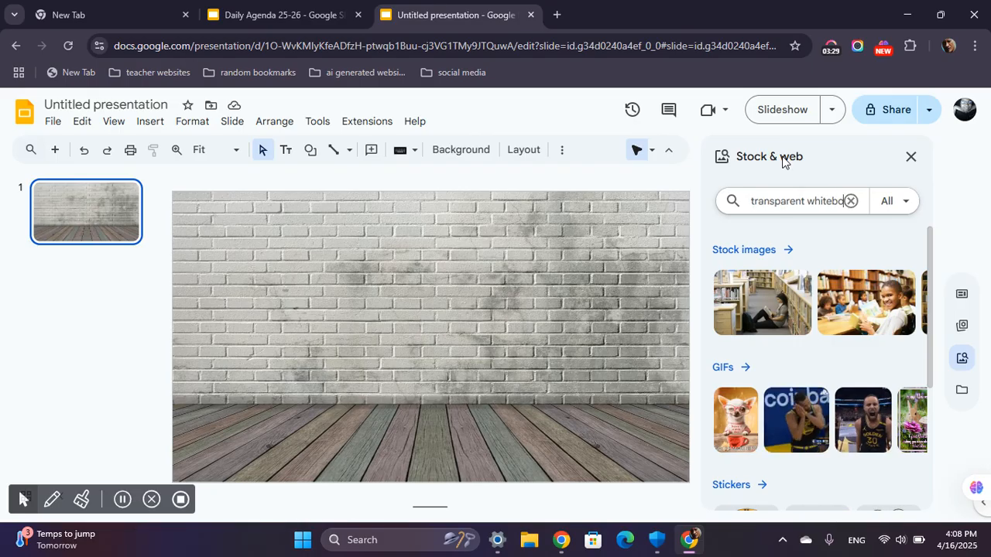
type("ard")
key("Return")
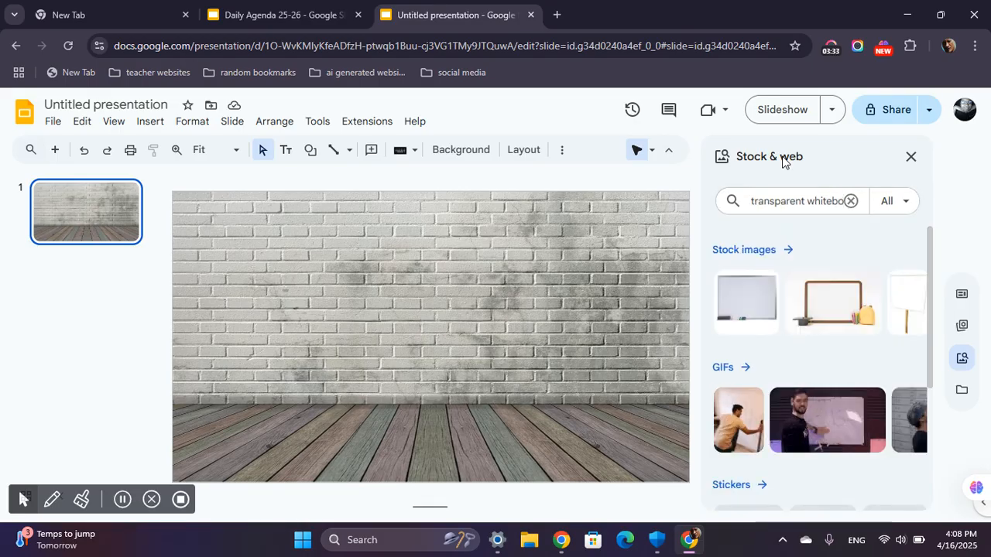
left_click(746, 304)
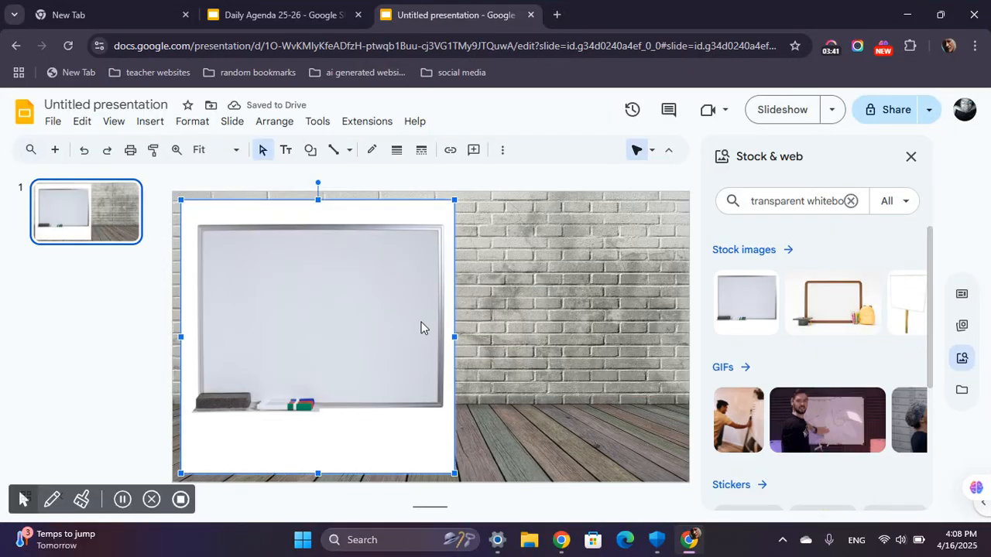
left_click_drag(353, 320, 457, 320)
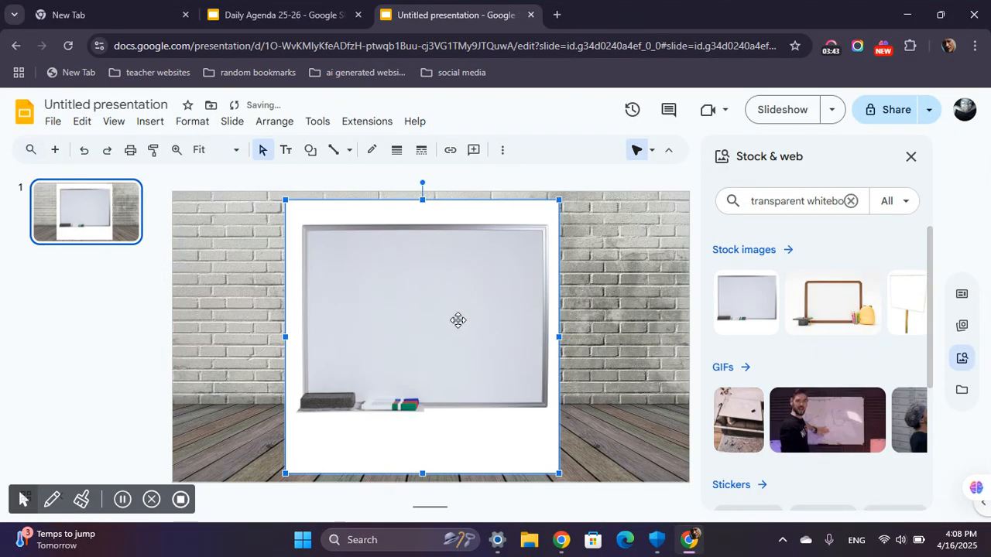
Crop the whiteboard image on all four sides to remove the white margins, eraser and markers, and close the image search.
double_click(458, 325)
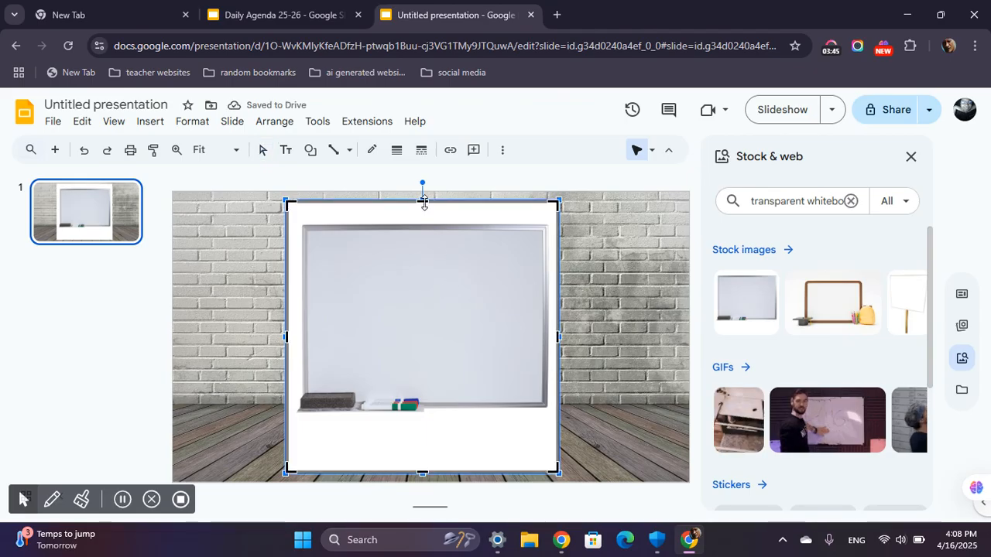
left_click_drag(422, 201, 420, 225)
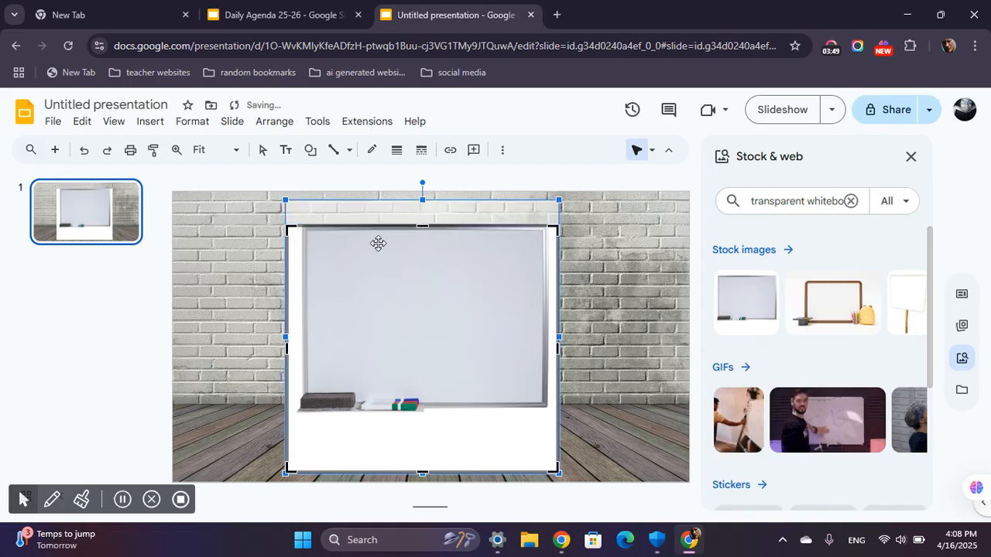
left_click(286, 351)
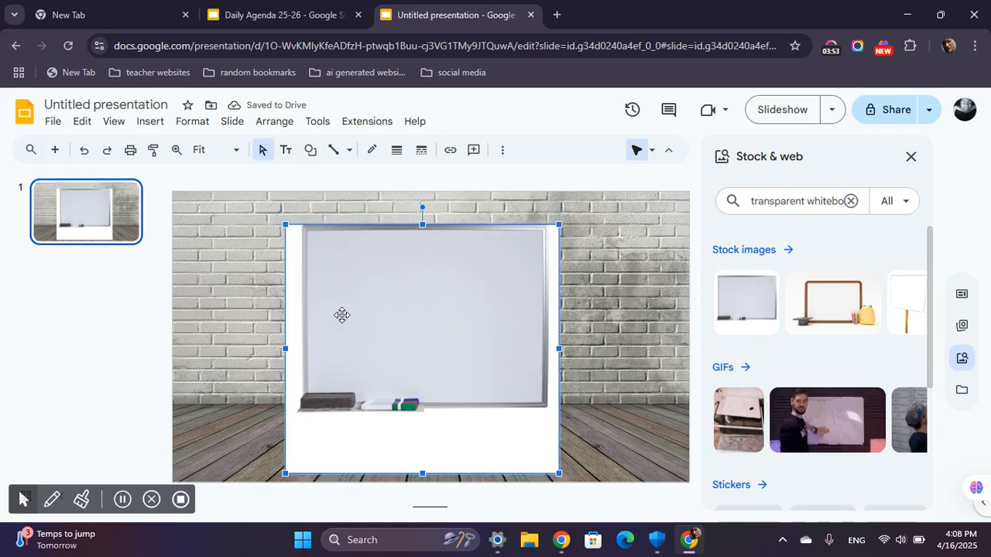
double_click(342, 316)
left_click_drag(288, 347, 308, 347)
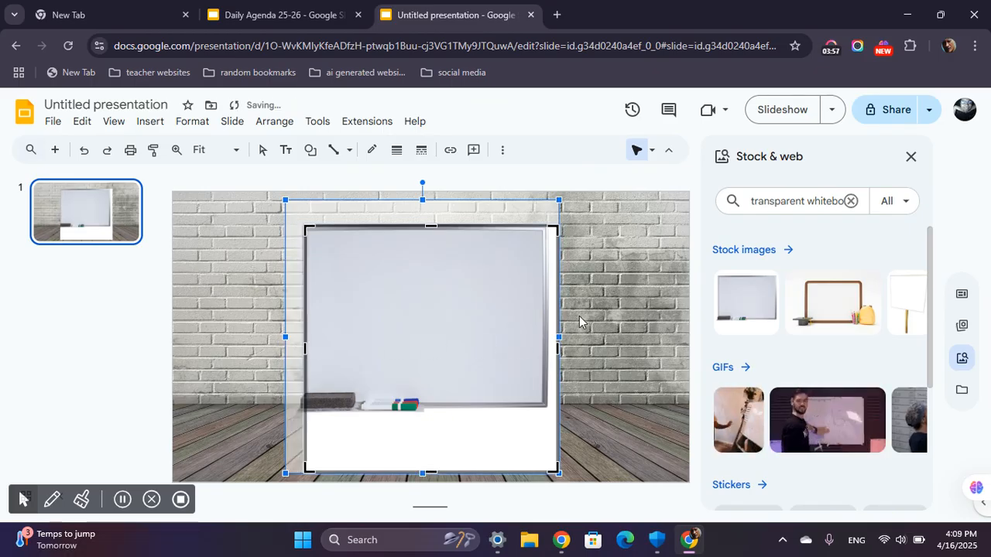
left_click_drag(559, 347, 548, 347)
left_click_drag(424, 472, 418, 389)
key("Return")
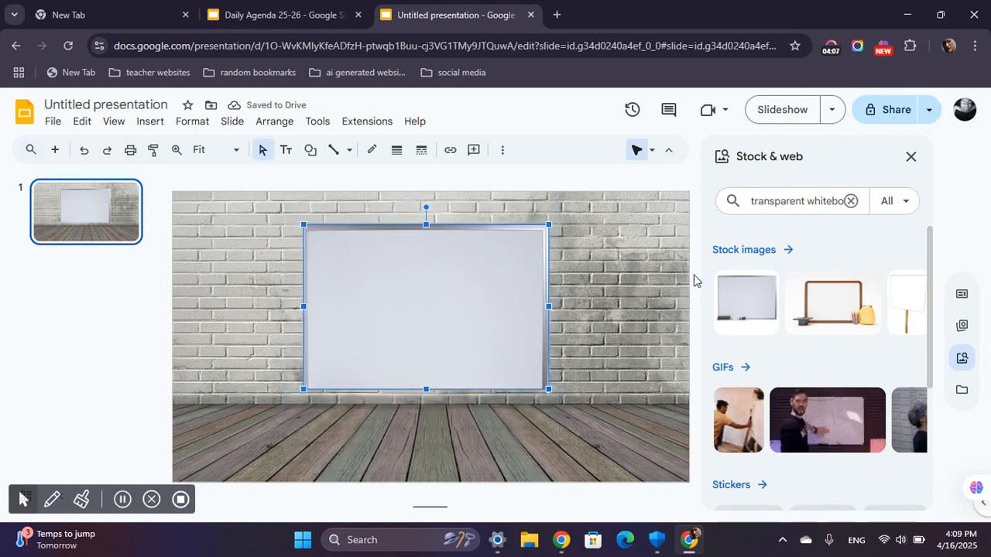
left_click(910, 158)
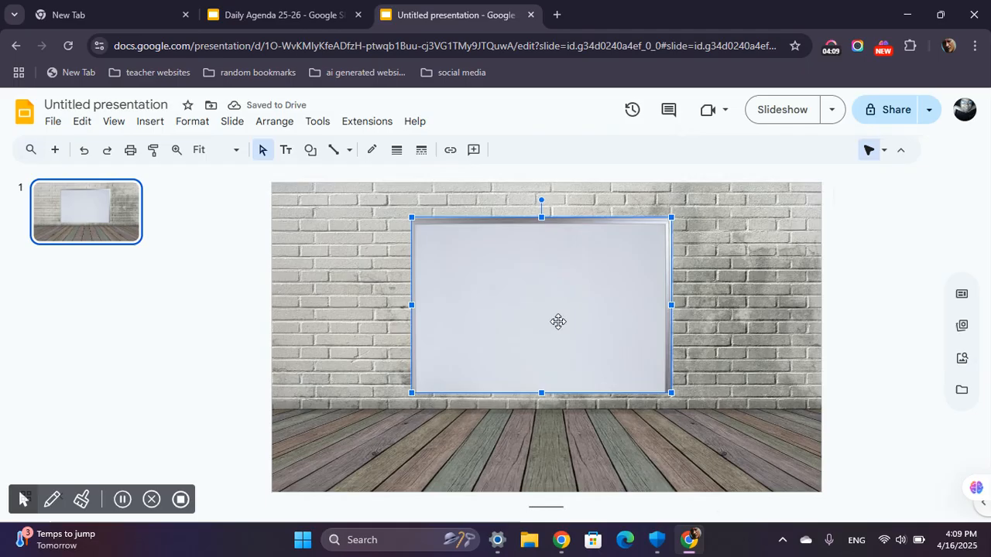
Stretch the whiteboard into a wide rectangle and centre it on the brick wall above the floor.
left_click_drag(548, 295, 518, 291)
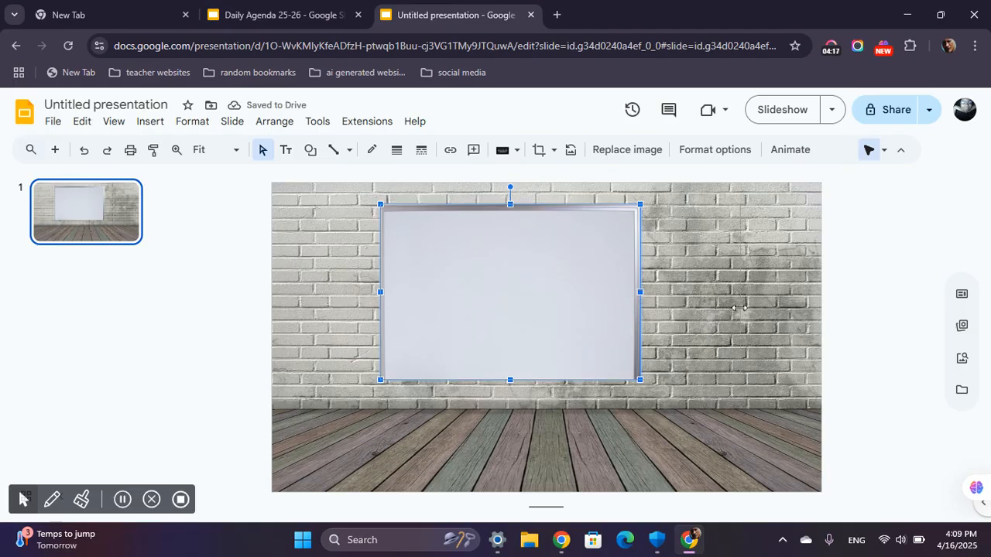
left_click_drag(640, 292, 740, 308)
left_click_drag(373, 293, 330, 293)
left_click_drag(410, 294, 432, 291)
left_click_drag(341, 205, 347, 209)
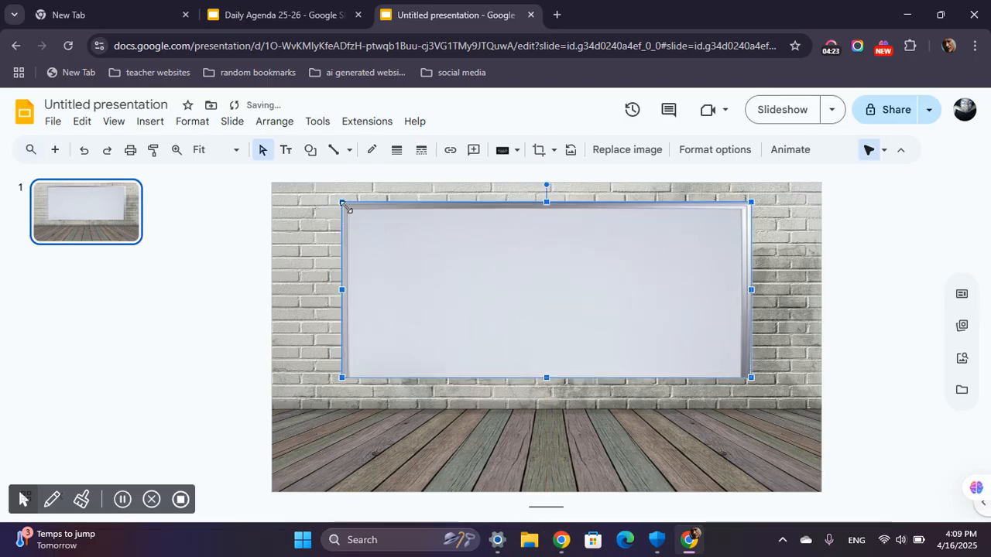
left_click_drag(443, 240, 472, 261)
left_click_drag(750, 293, 709, 294)
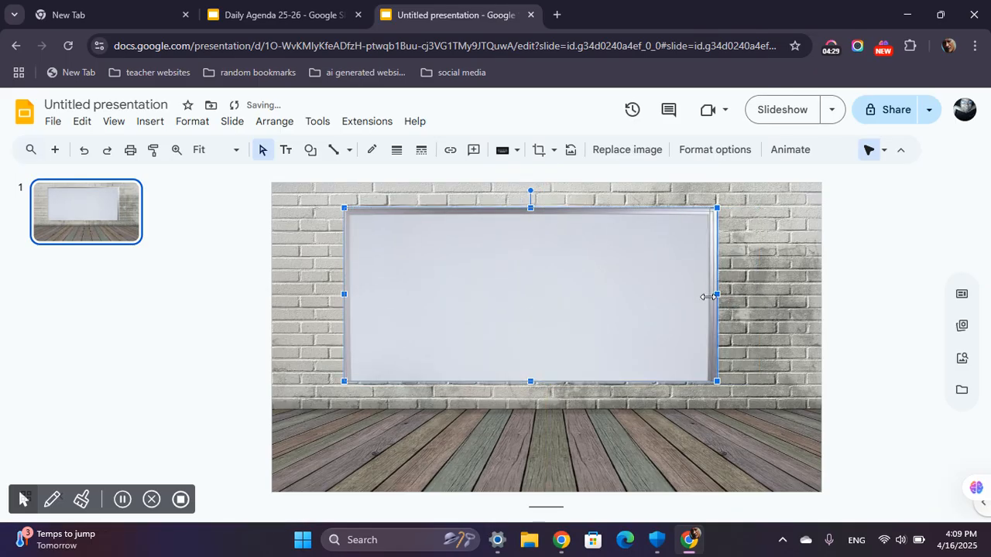
left_click_drag(534, 298, 550, 296)
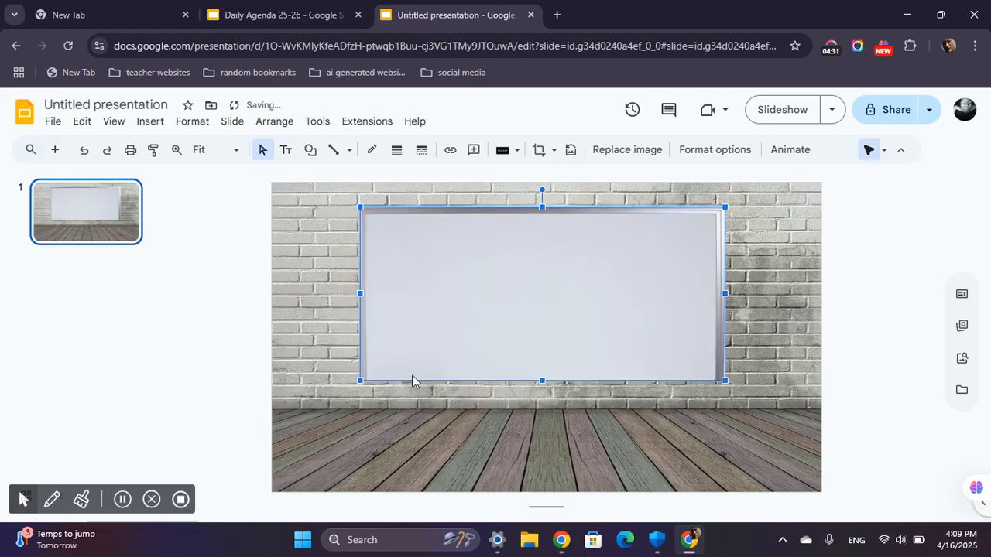
Shift the waving character slightly to the right on the Daily Agenda 25-26 welcome slide, and return to the untitled presentation.
left_click(324, 323)
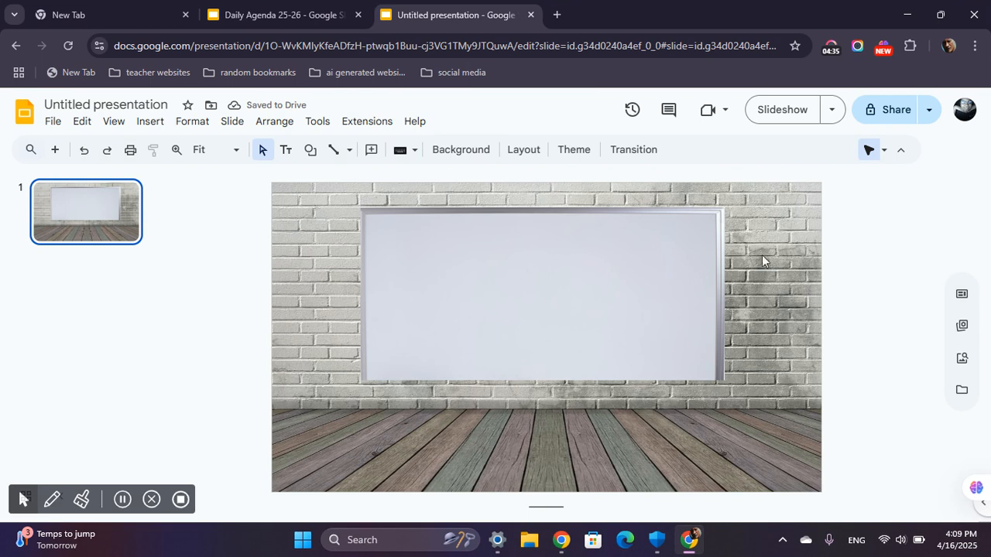
left_click(330, 19)
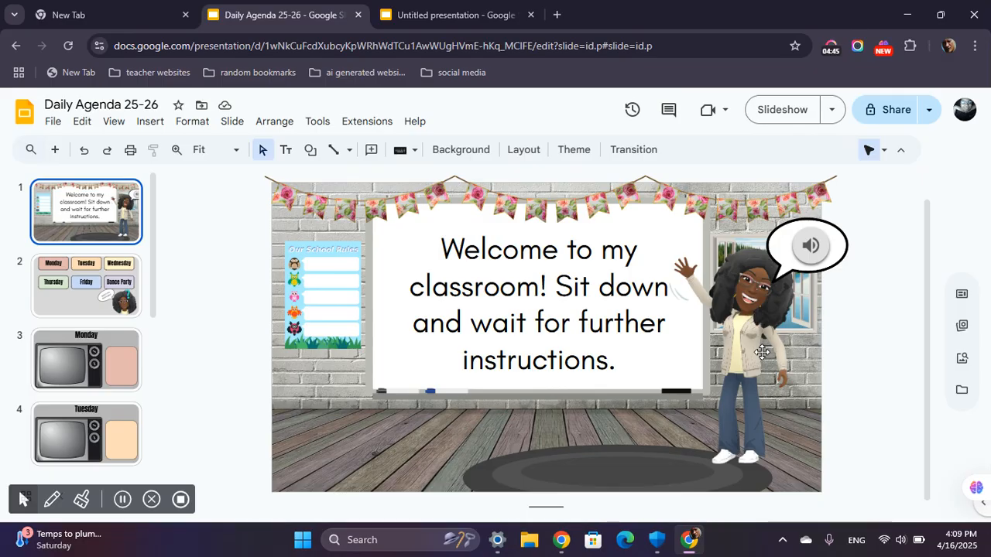
mouse_move(765, 334)
left_mouse_down()
mouse_move(649, 335)
mouse_move(775, 340)
left_mouse_up()
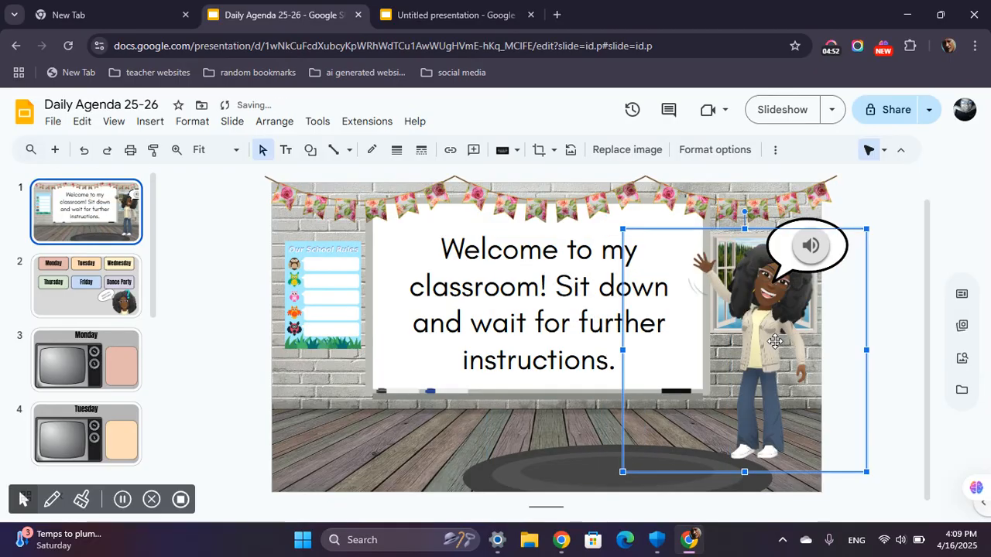
left_click(416, 15)
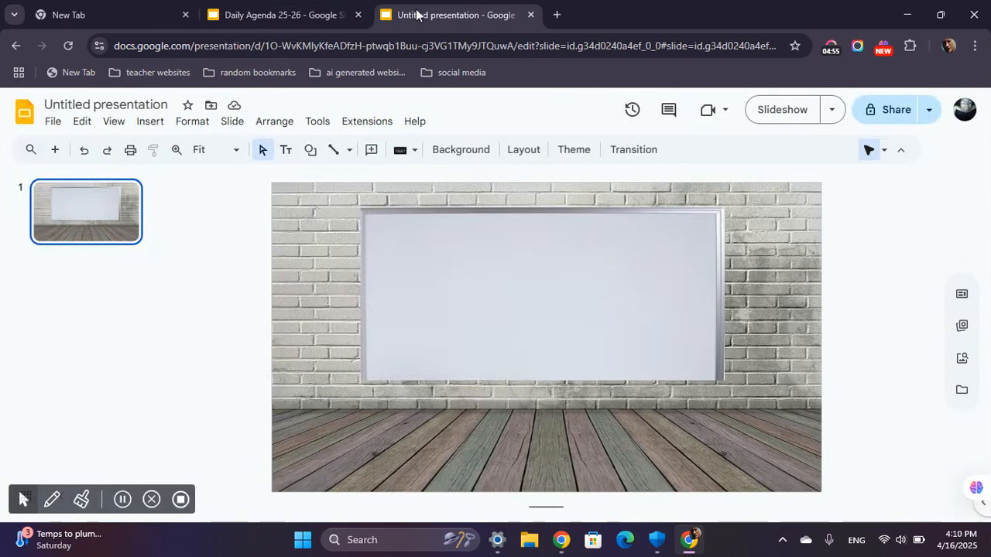
Search the stock and web images for "transparent window".
left_click(163, 122)
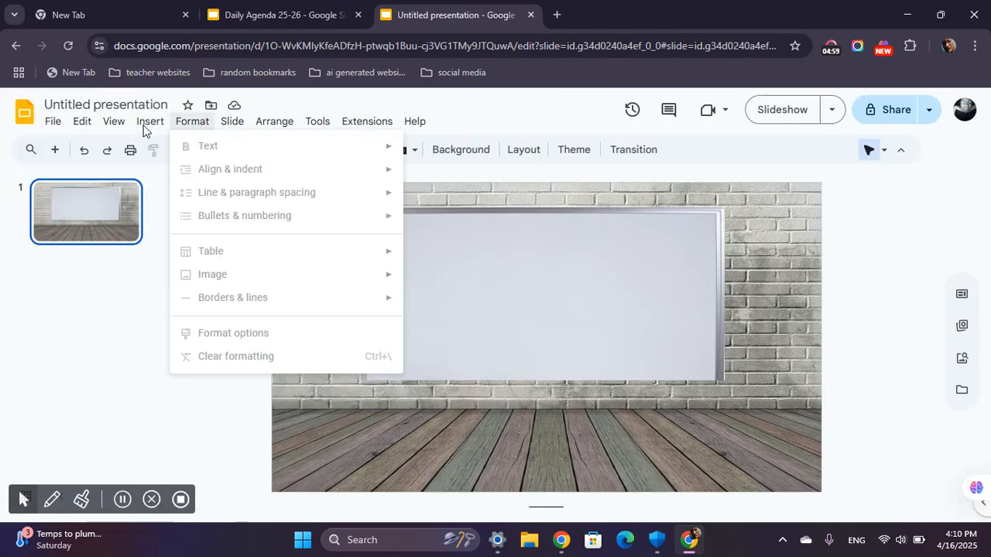
left_click(143, 130)
mouse_move(186, 148)
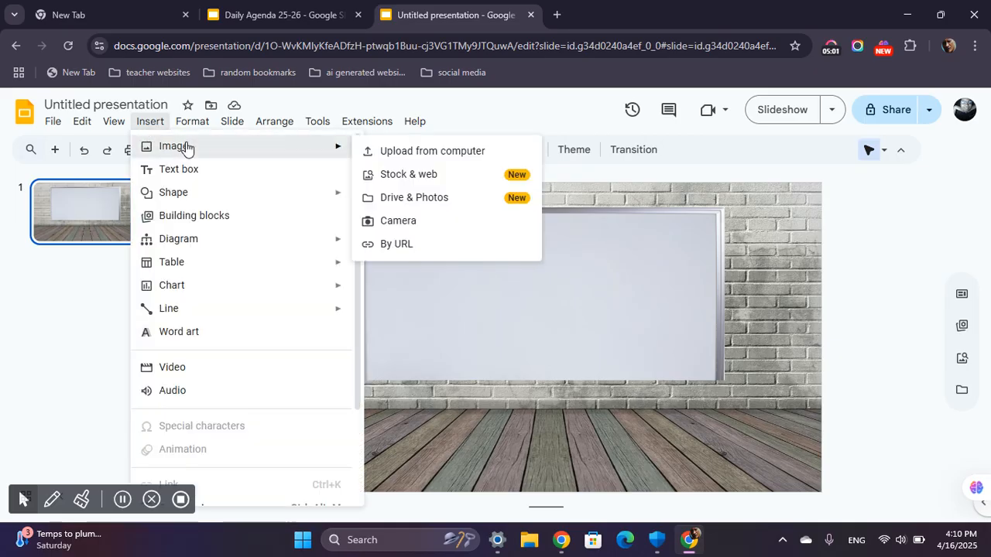
left_click(436, 175)
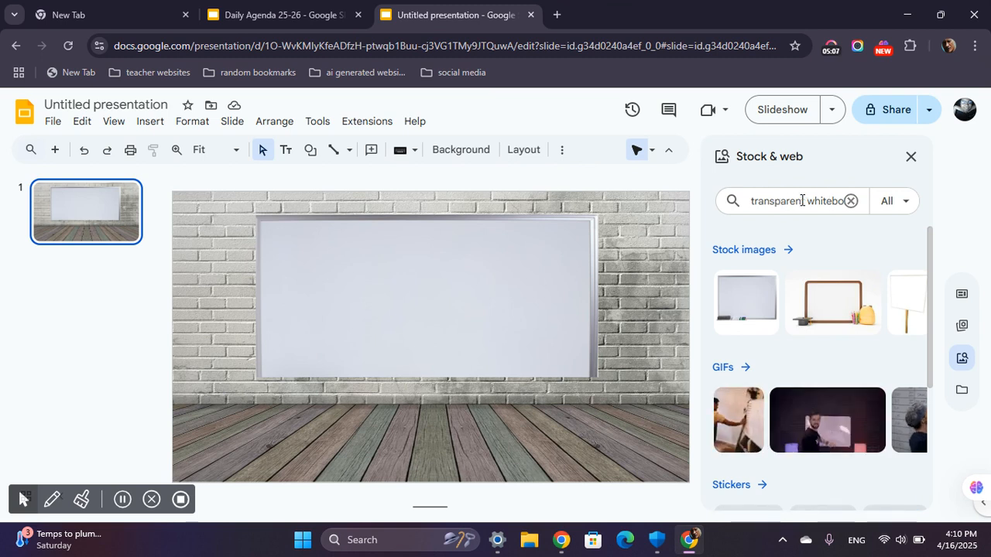
left_click_drag(802, 201, 745, 215)
double_click(827, 199)
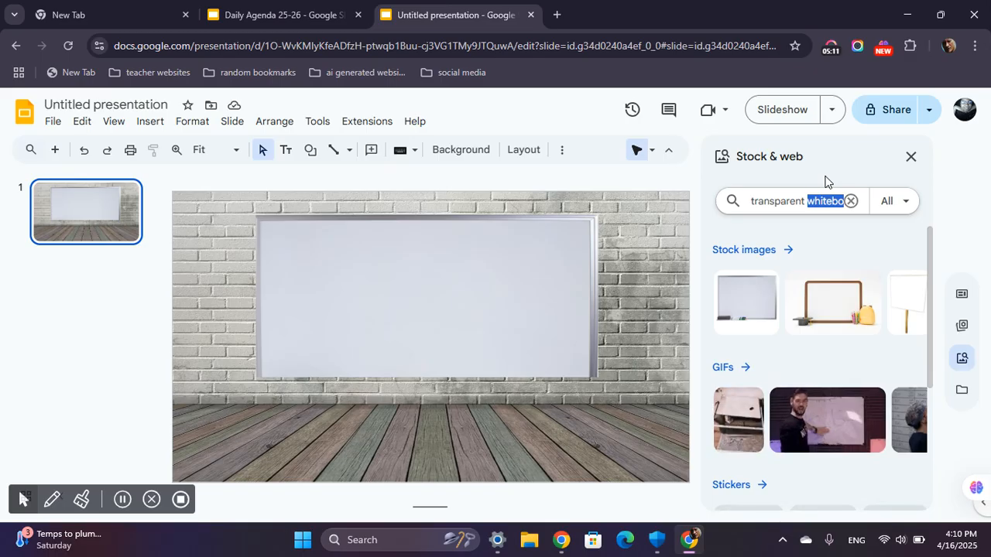
type("window")
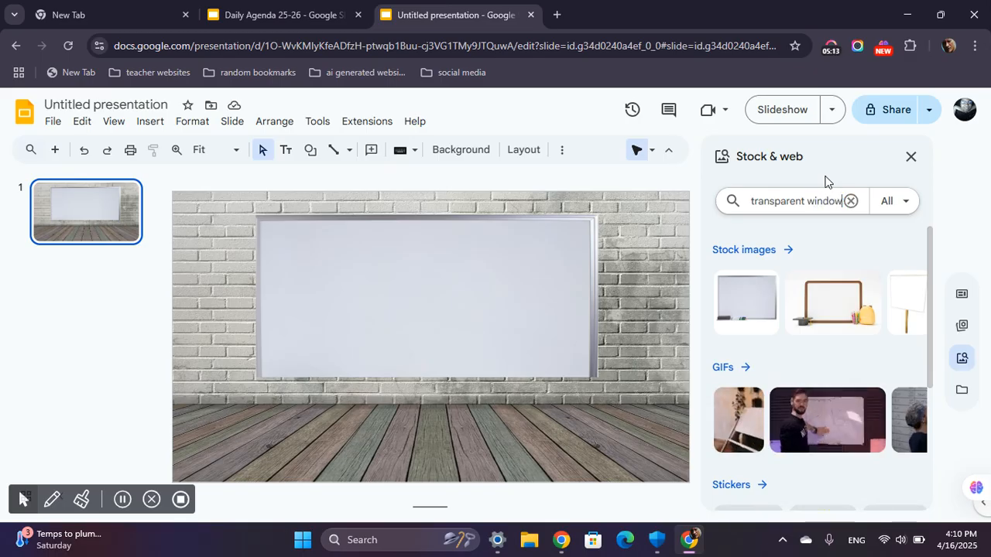
key("Return")
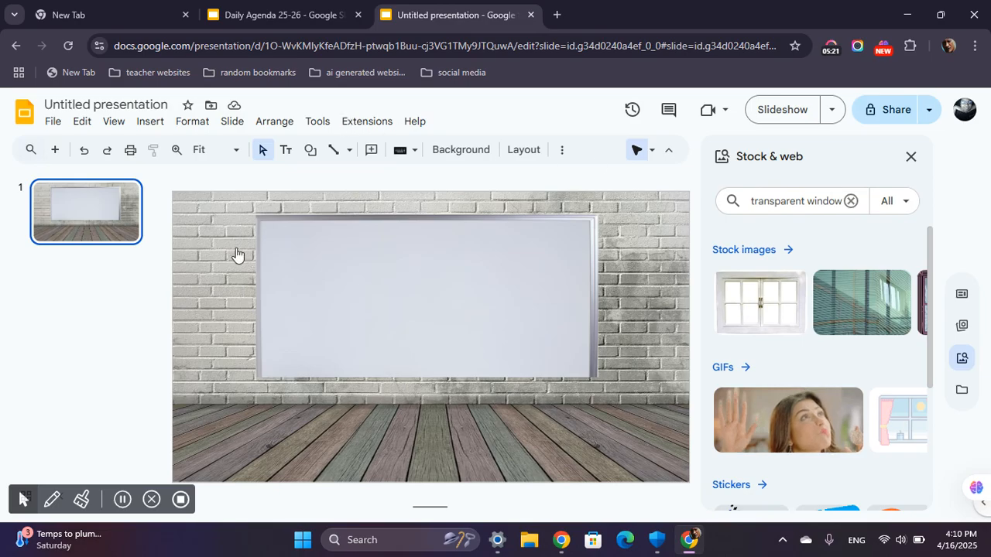
left_click(121, 500)
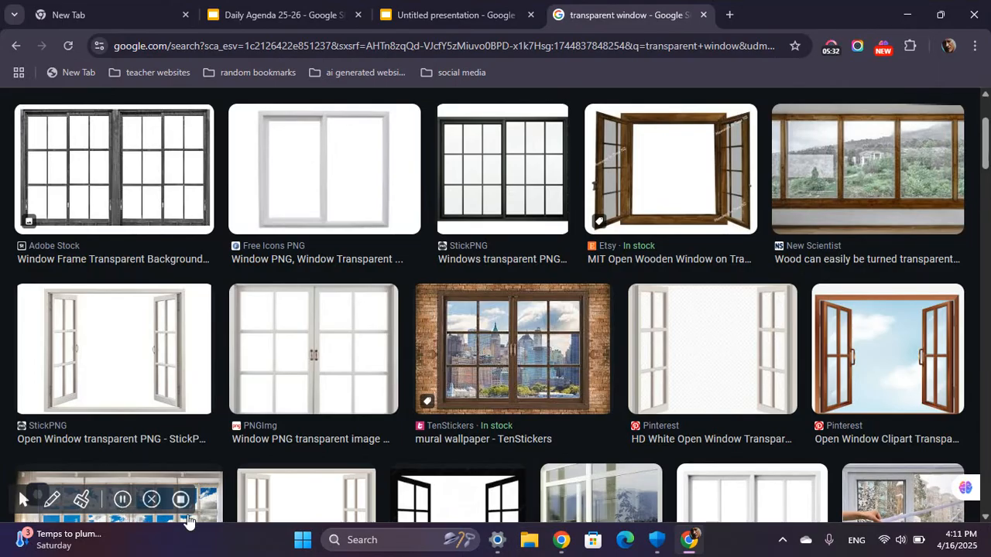
Copy the white open window image by StickPNG from the Google Images results for "transparent window".
scroll(325, 405, "up", 2)
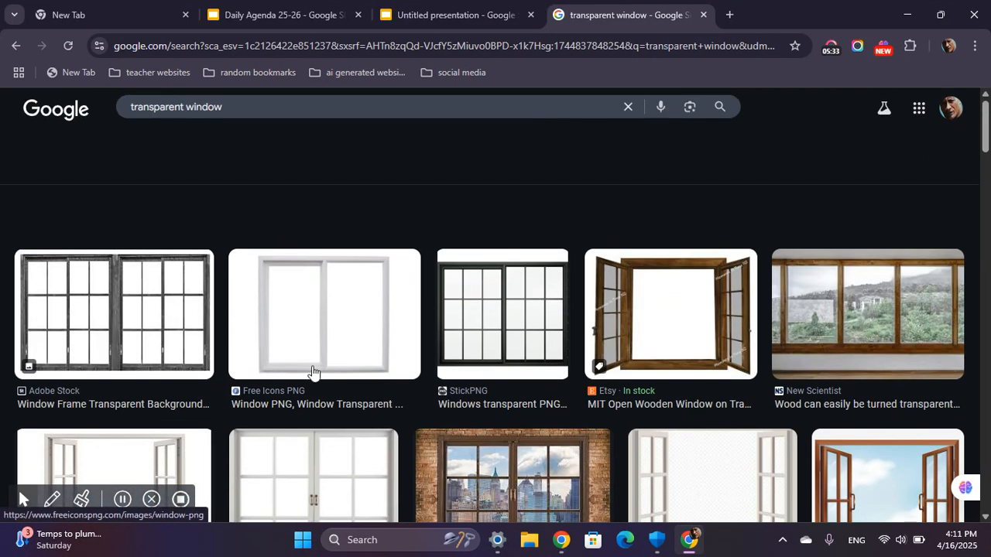
left_click_drag(243, 120, 110, 118)
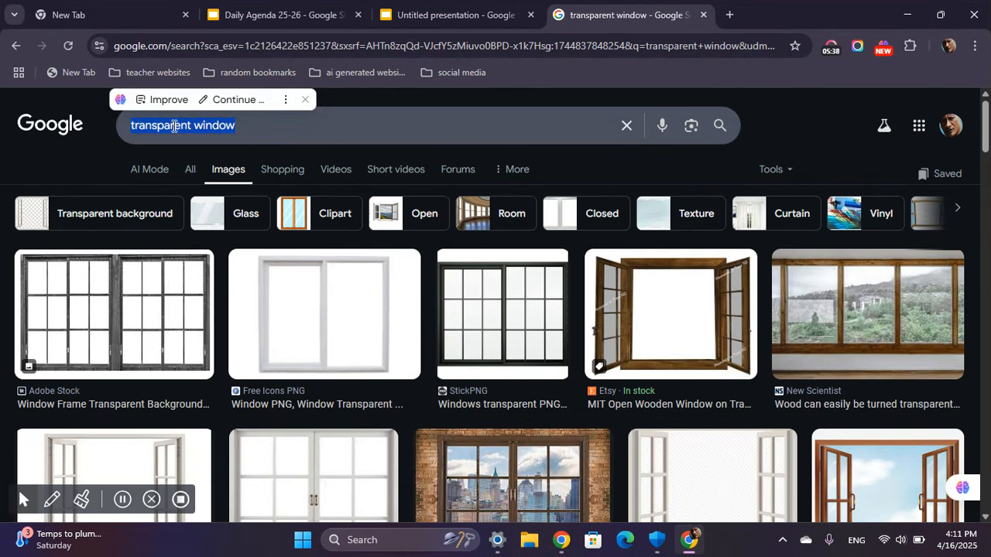
left_click(262, 121)
left_click(796, 124)
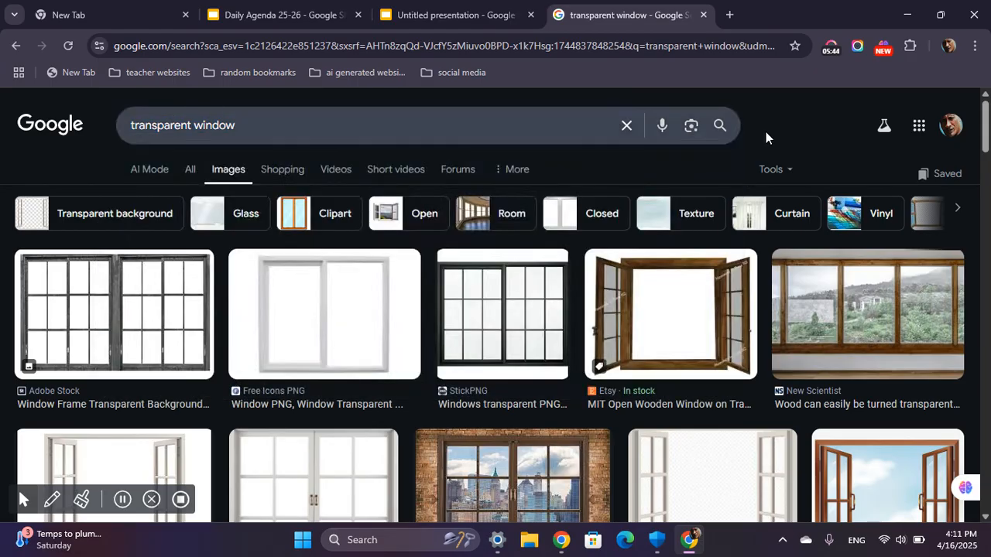
scroll(108, 356, "down", 2)
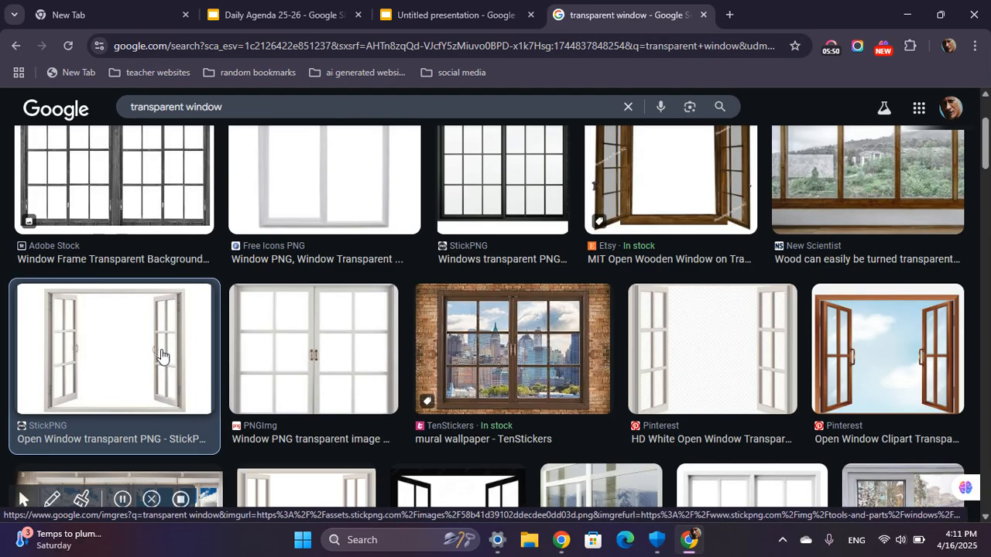
left_click(161, 356)
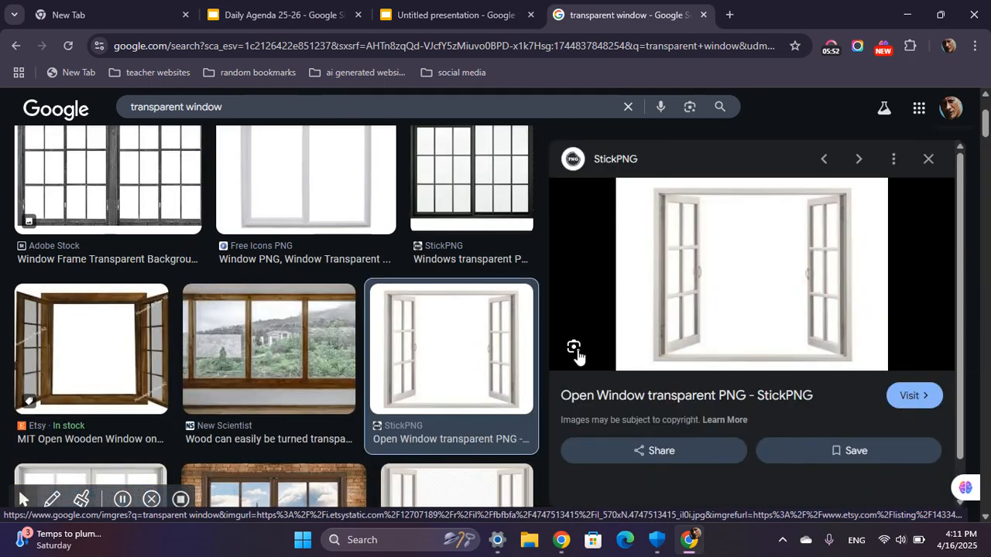
right_click(718, 263)
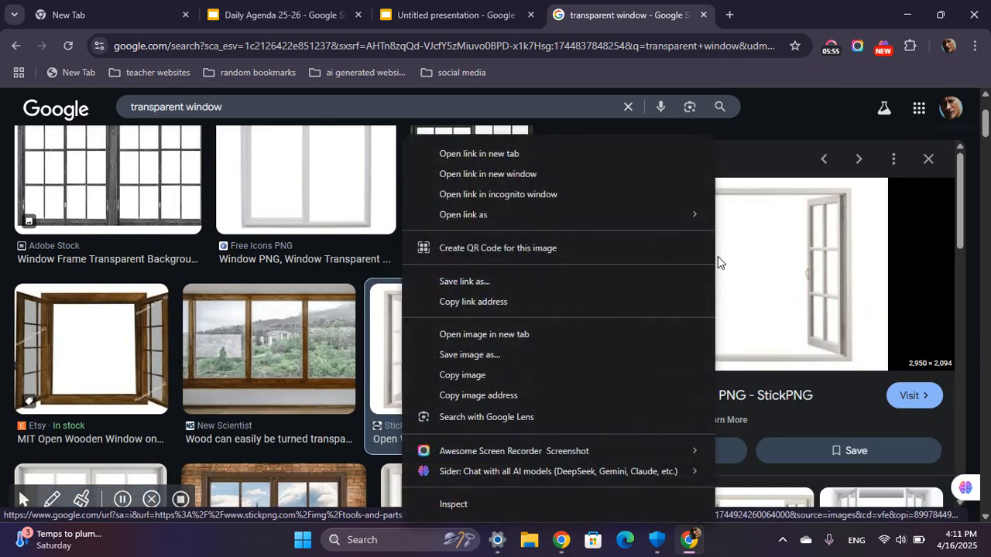
left_click(469, 373)
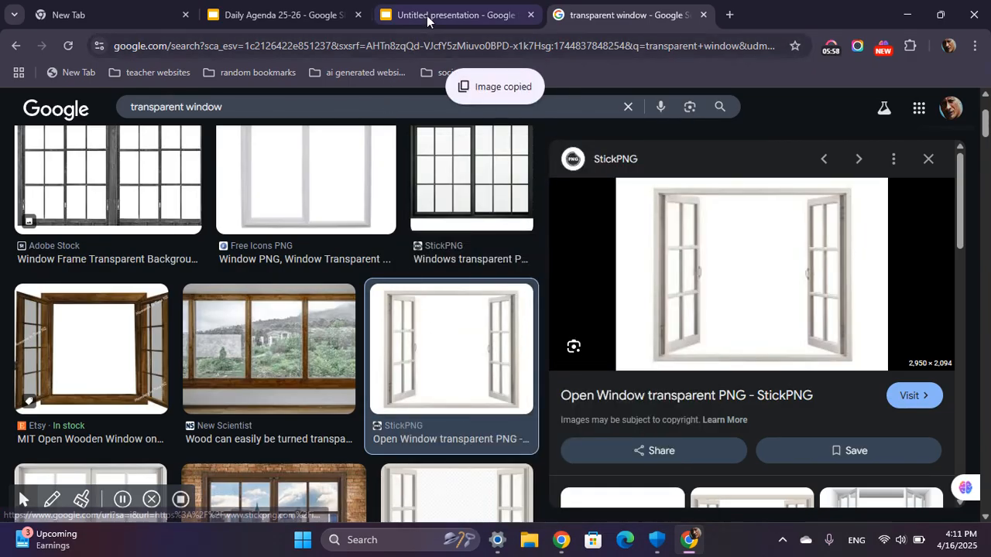
Paste the open window image onto the untitled slide, close the stock image search, and enlarge the window over the whiteboard.
left_click(427, 19)
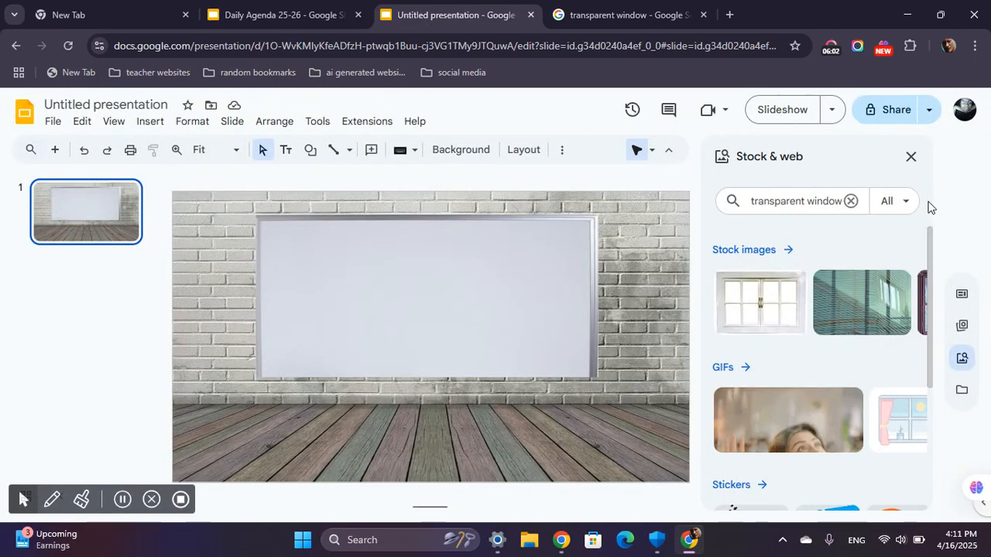
left_click(911, 157)
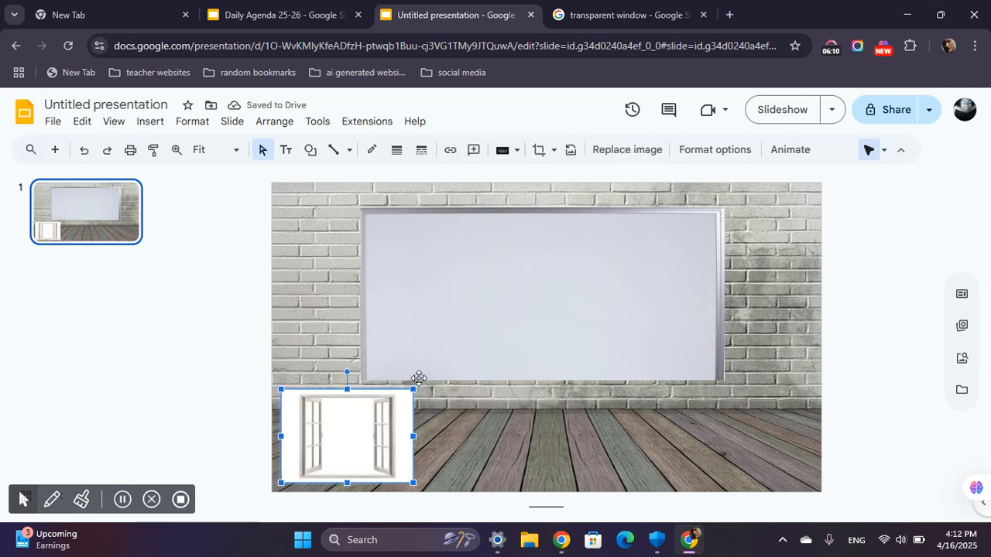
left_click_drag(411, 391, 509, 349)
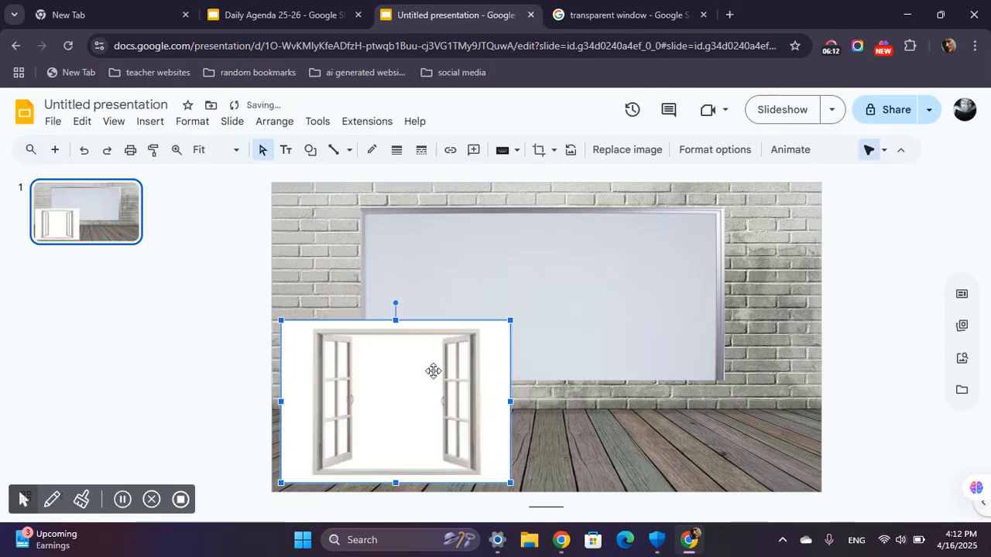
left_click_drag(434, 369, 512, 358)
left_click_drag(591, 319, 711, 225)
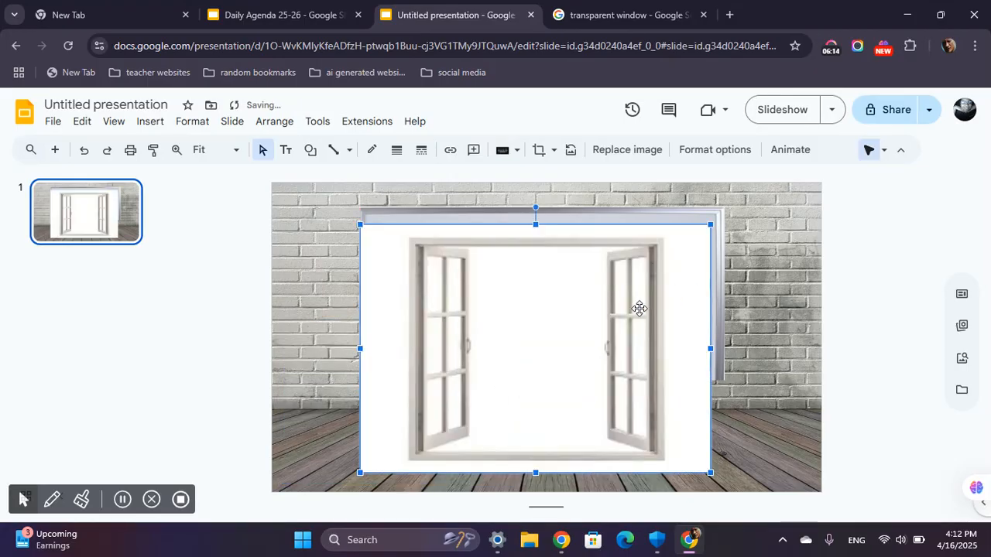
left_click_drag(608, 314, 628, 321)
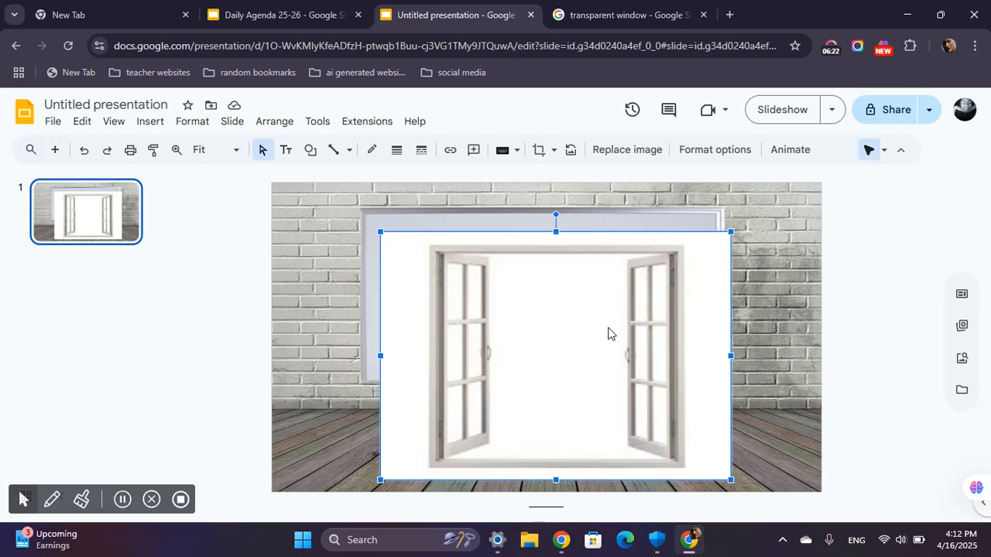
Crop the white margins off both sides of the window image, and delete the image from the slide.
double_click(531, 372)
double_click(532, 373)
double_click(591, 361)
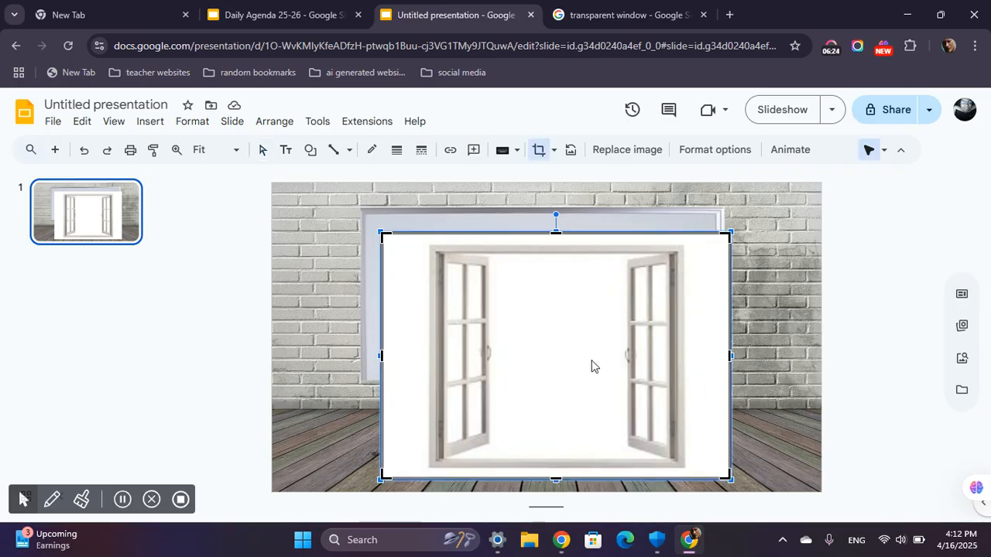
left_click_drag(730, 357, 681, 356)
left_click_drag(381, 355, 427, 361)
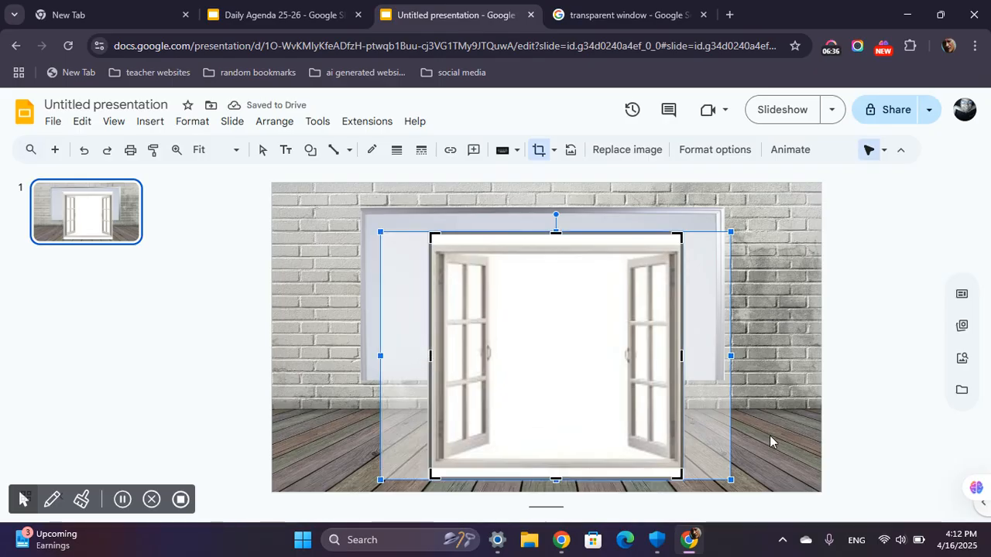
key("Escape")
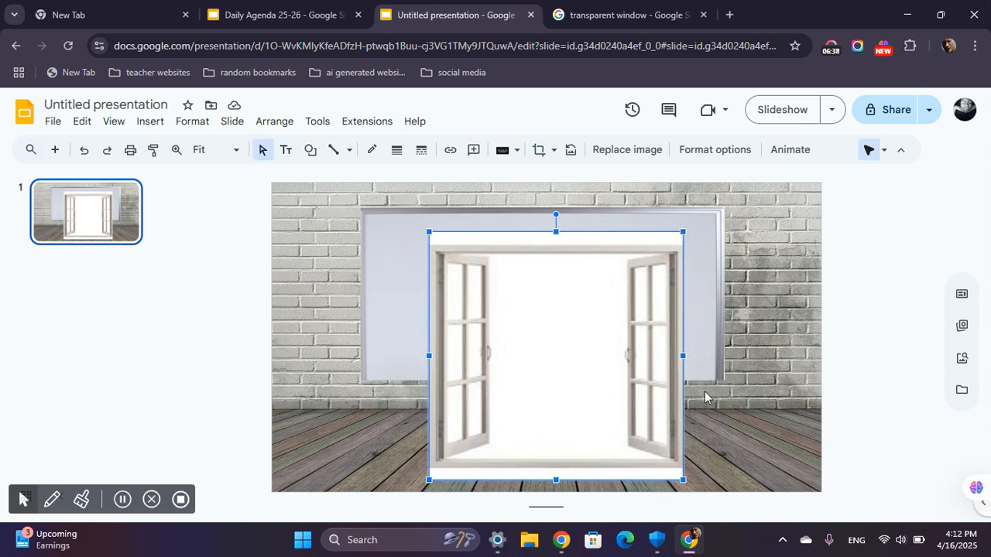
key("Delete")
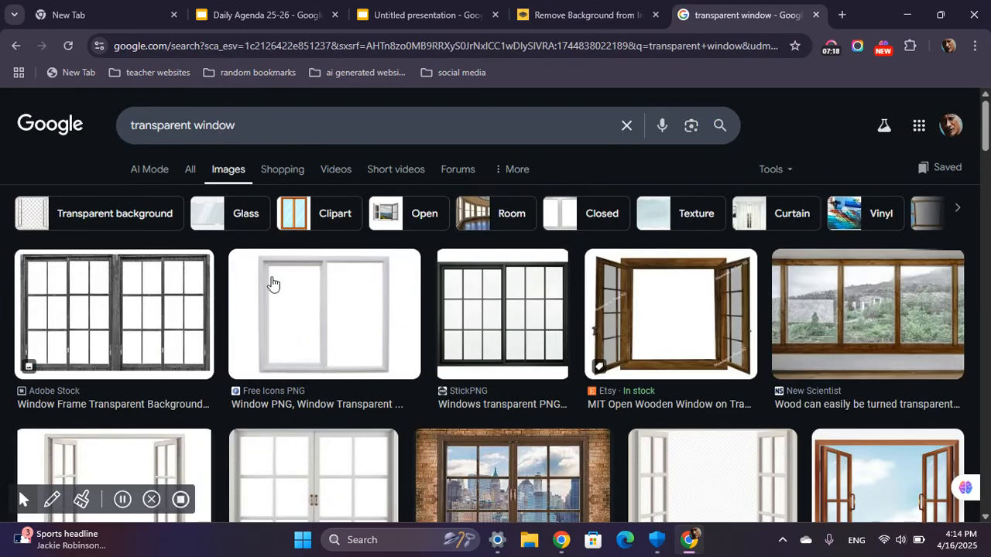
Remove the background of the StickPNG open window image from Google Images with remove.bg, and copy the resulting image.
scroll(259, 370, "up", 2)
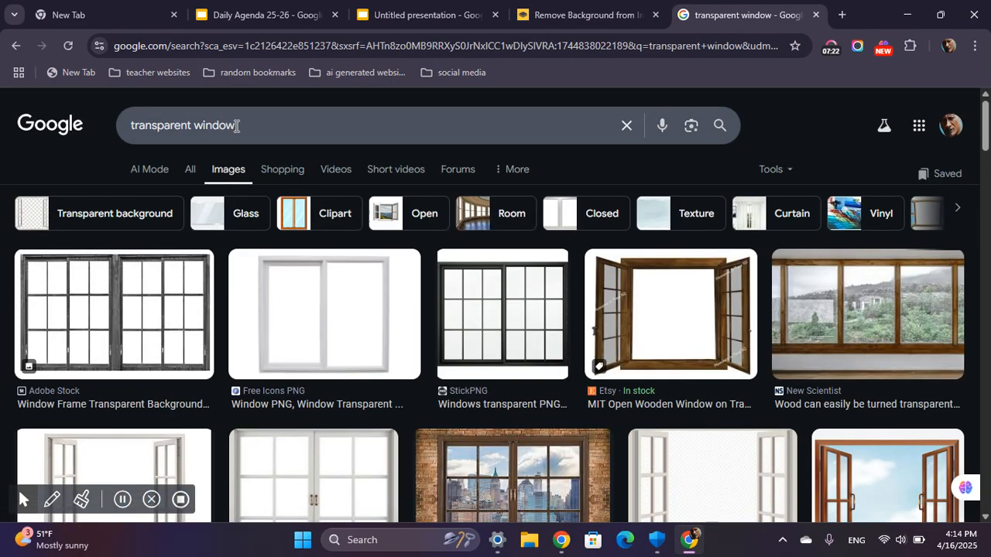
scroll(237, 281, "down", 1)
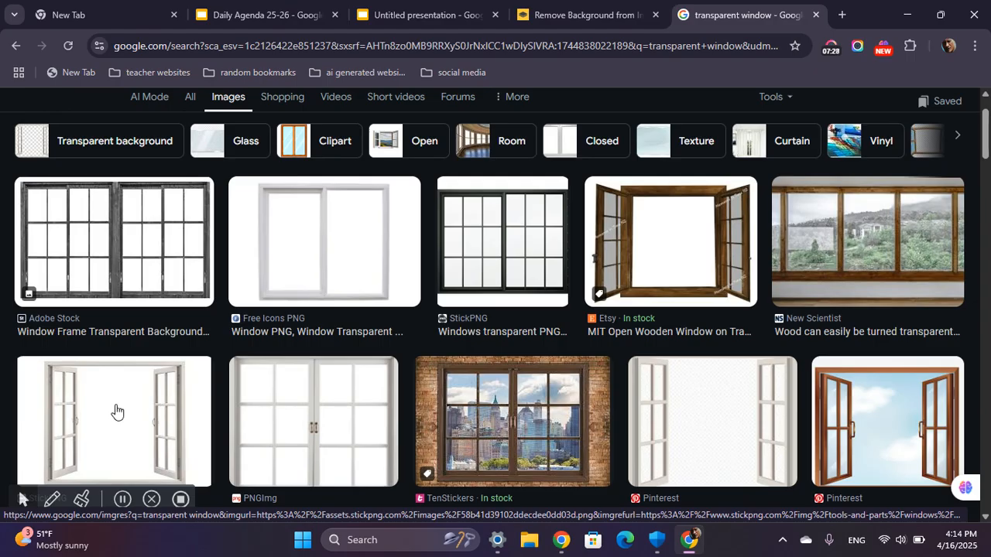
left_click_drag(116, 411, 495, 327)
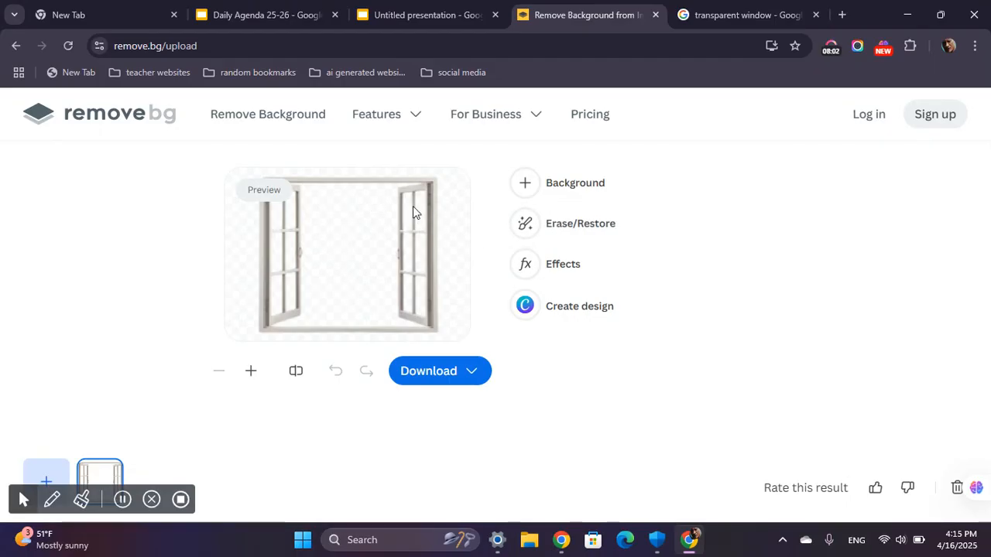
right_click(336, 263)
left_click(397, 308)
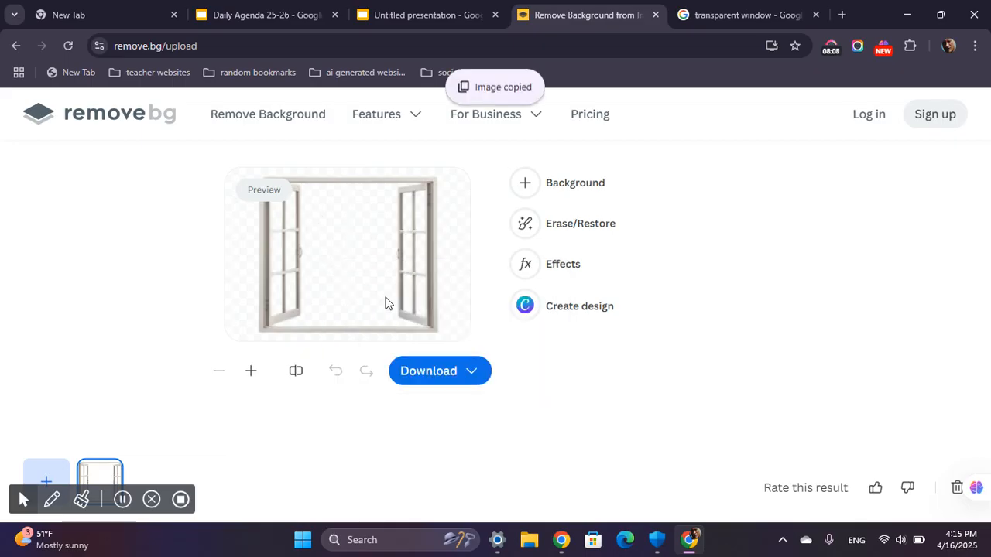
Paste the background-free window onto the untitled presentation's slide, moving the window toward the right wall and the whiteboard slightly left.
left_click(415, 6)
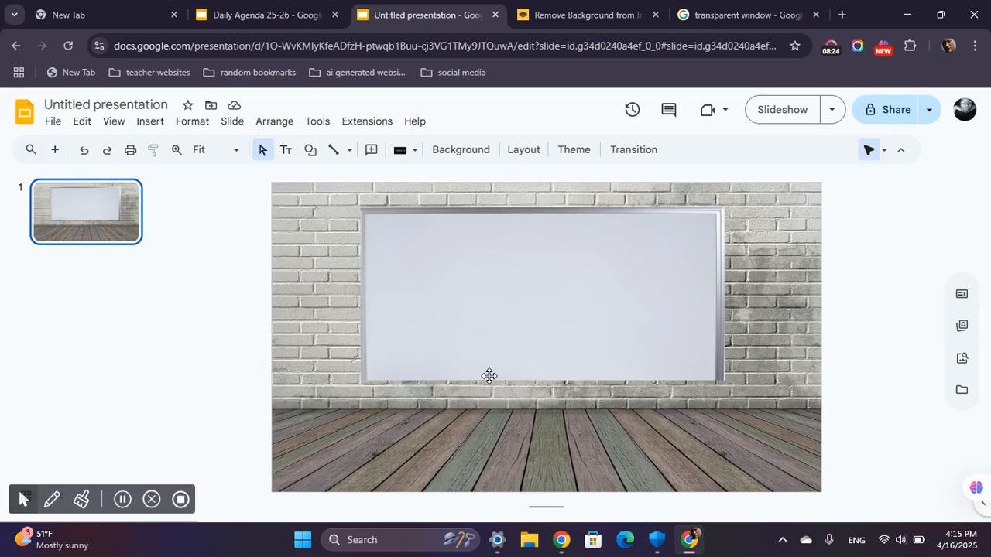
right_click(471, 419)
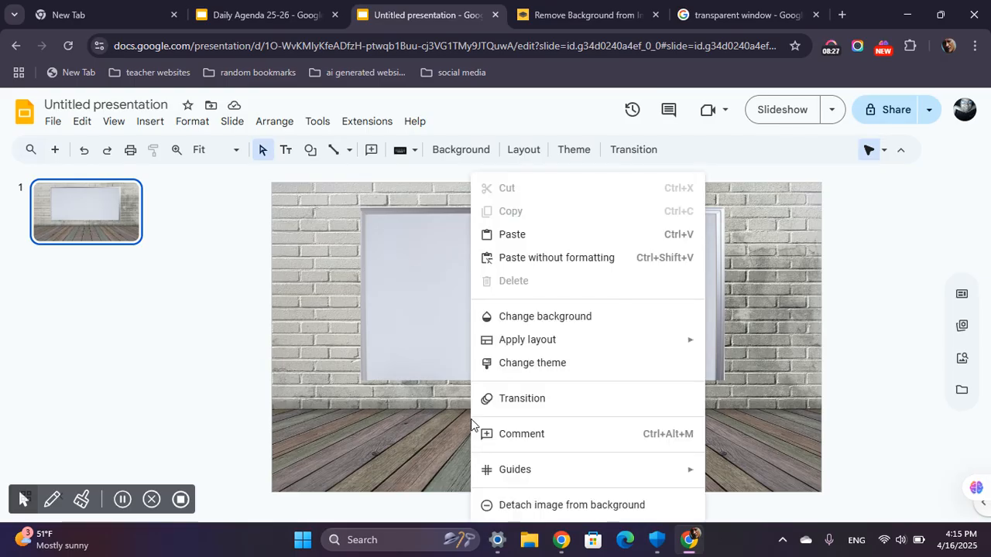
left_click(543, 235)
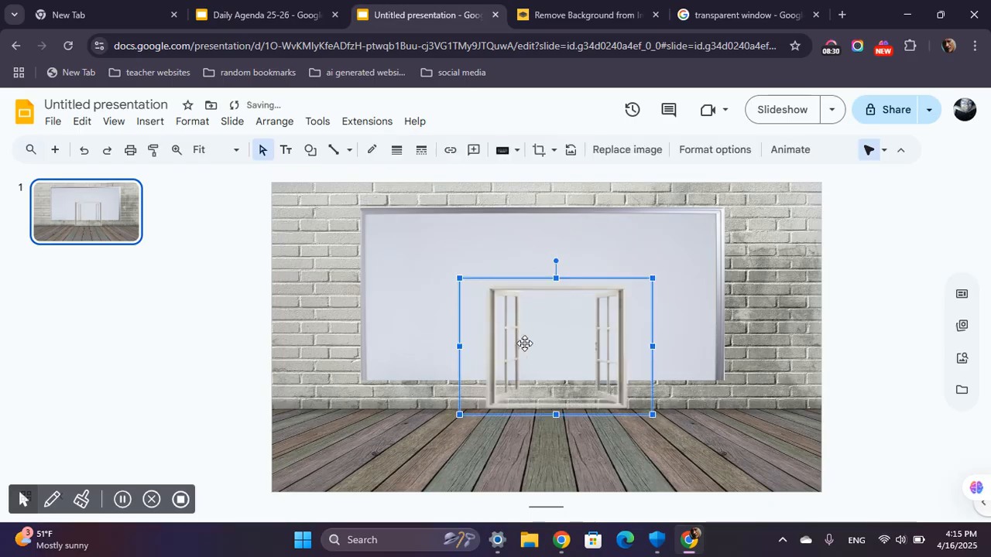
left_click_drag(608, 359, 732, 349)
left_click(524, 222)
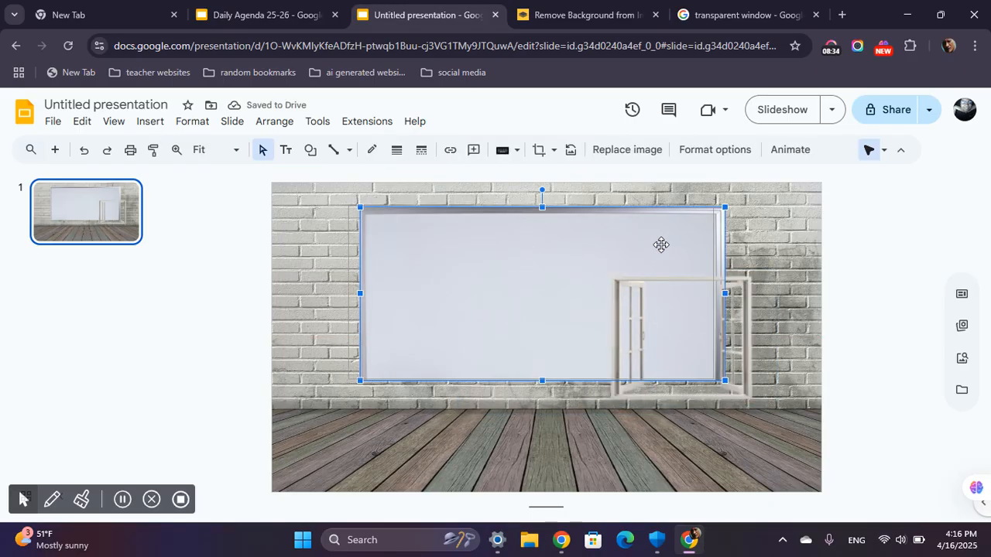
left_click_drag(673, 246, 661, 245)
left_click(735, 334)
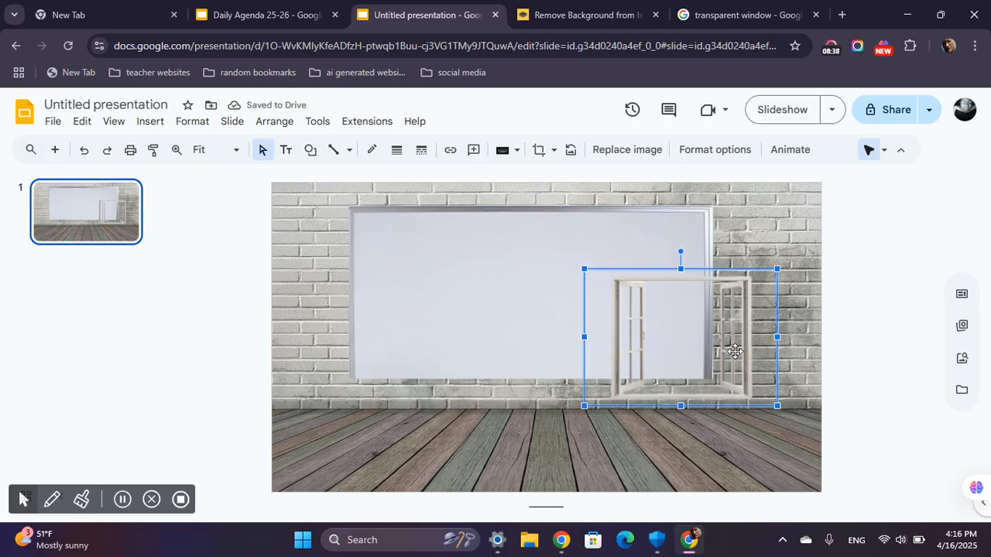
double_click(770, 348)
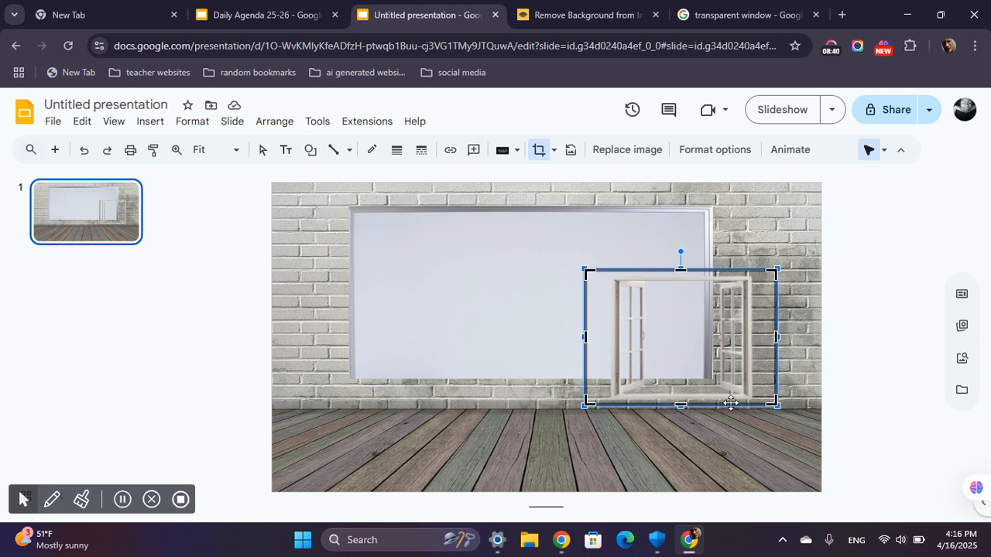
left_click(743, 438)
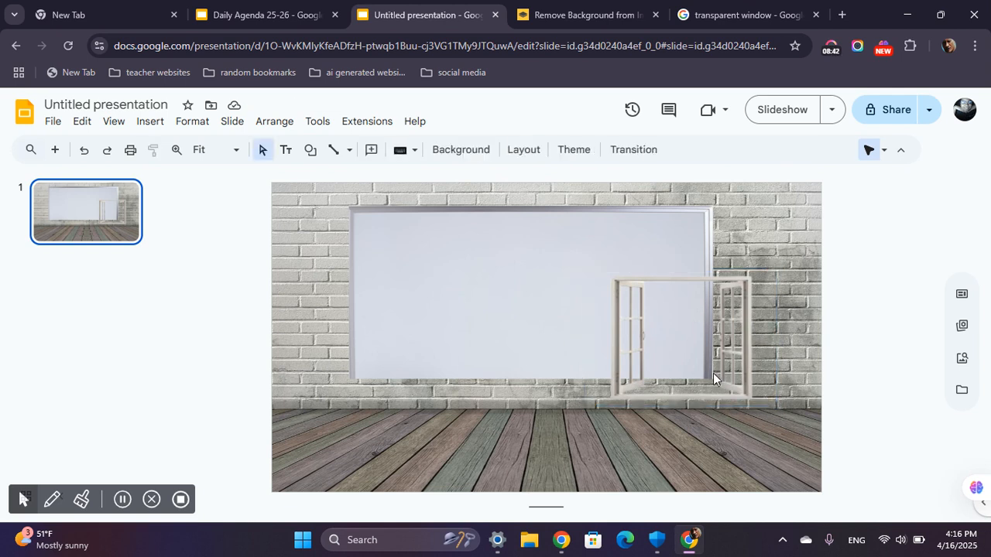
Widen the window image slightly and crop the empty margins off its left, right and upper sides.
left_click(743, 346)
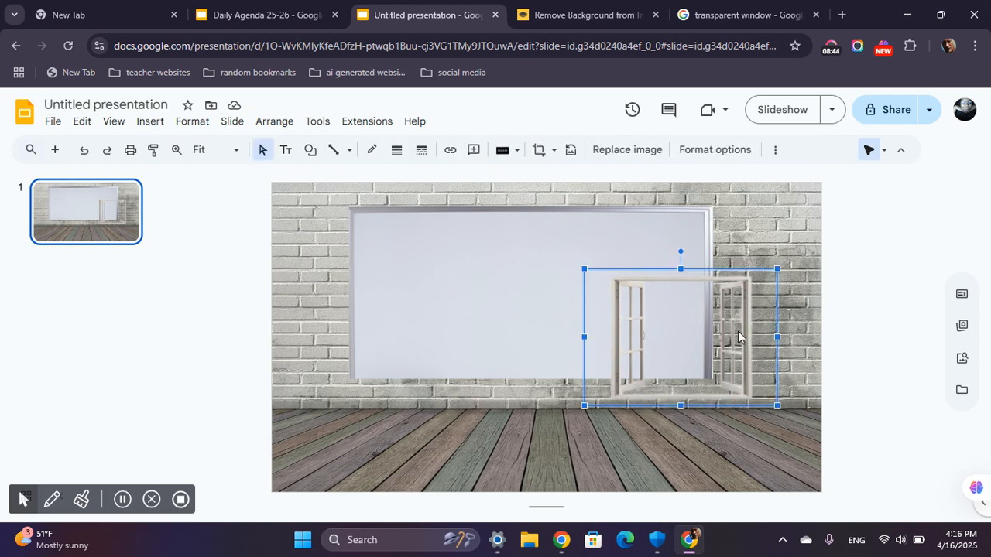
double_click(738, 332)
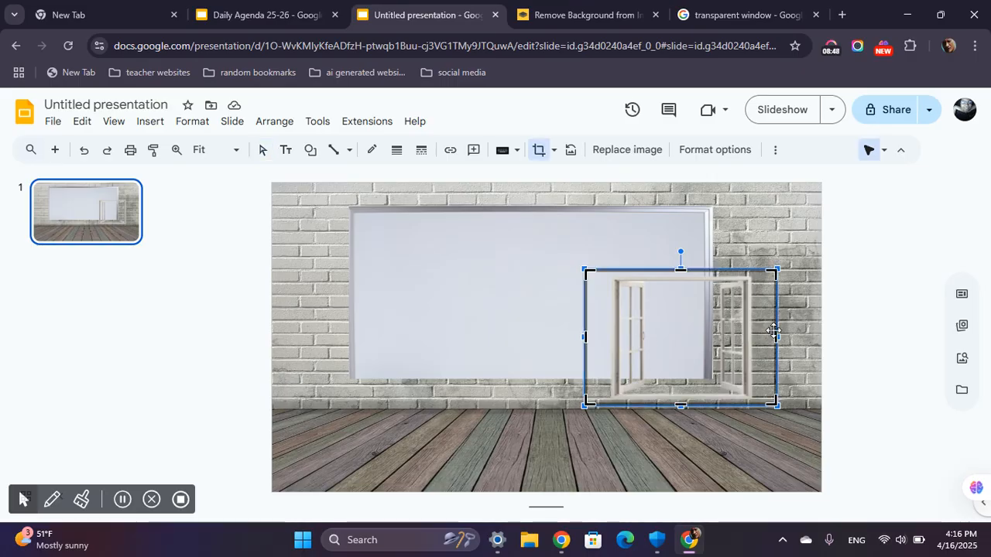
left_click_drag(777, 338, 759, 336)
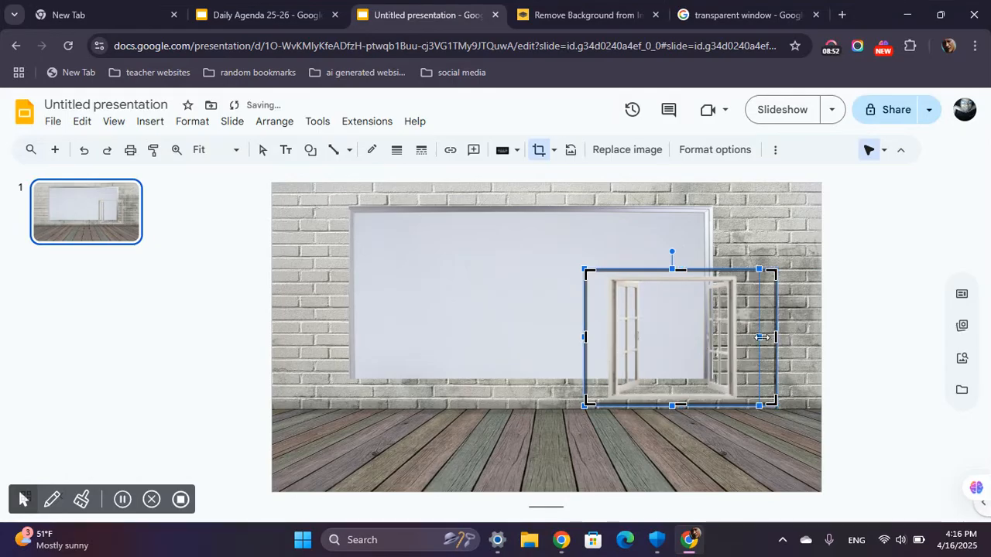
left_click_drag(762, 339, 785, 340)
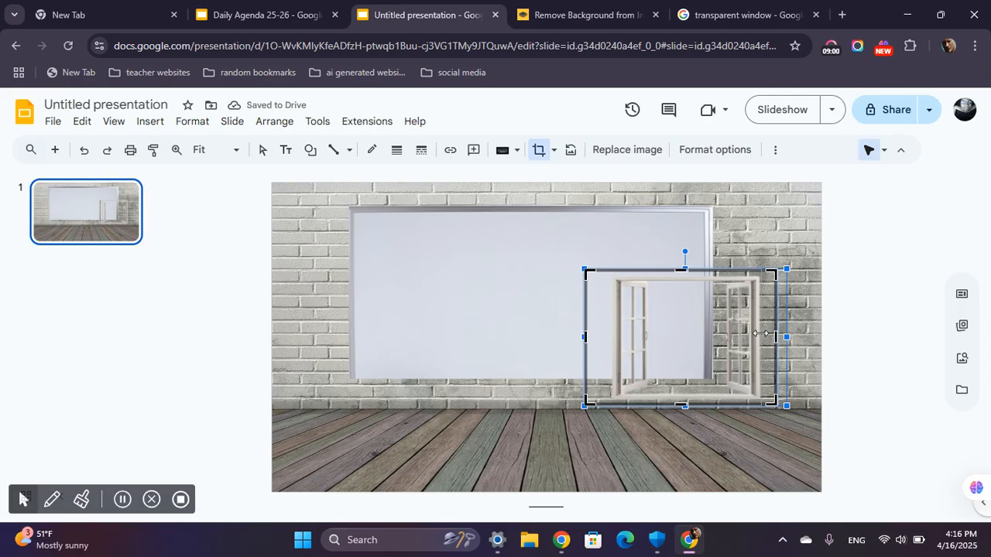
left_click_drag(757, 333, 741, 334)
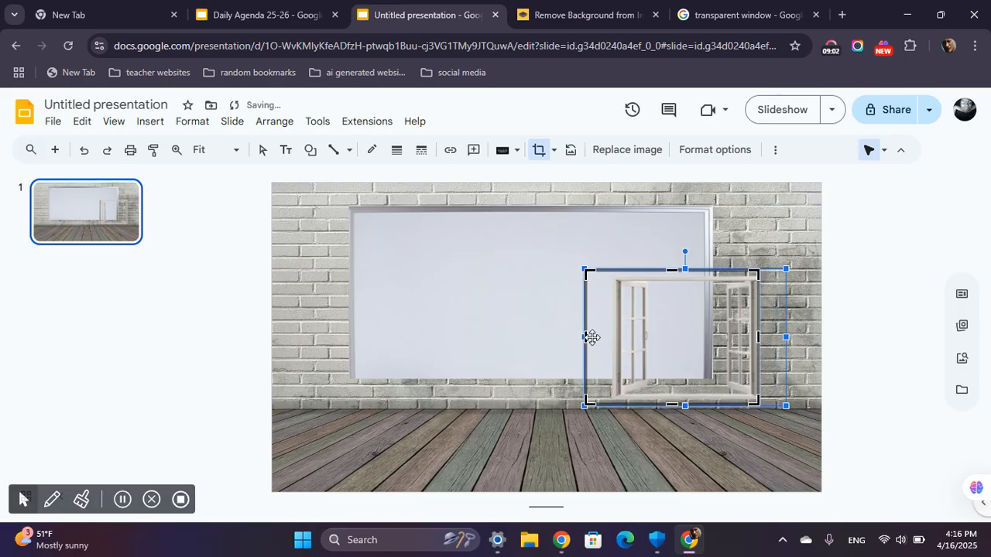
left_click_drag(586, 336, 611, 333)
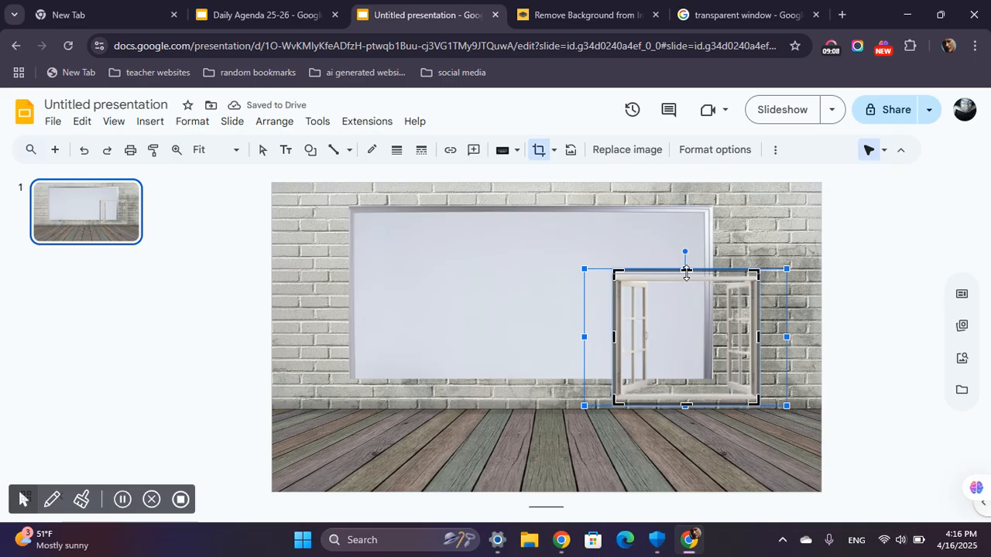
left_click_drag(686, 273, 685, 278)
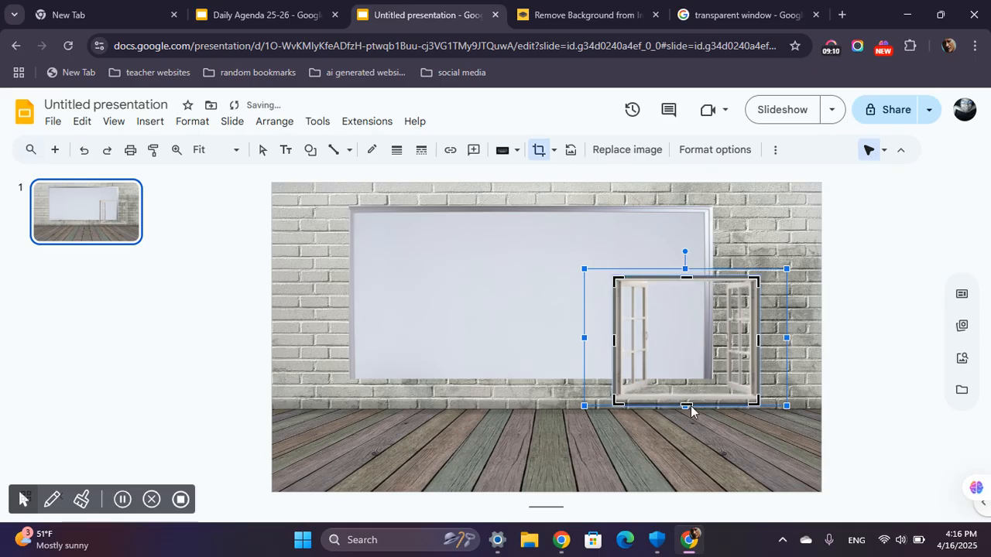
left_click(846, 421)
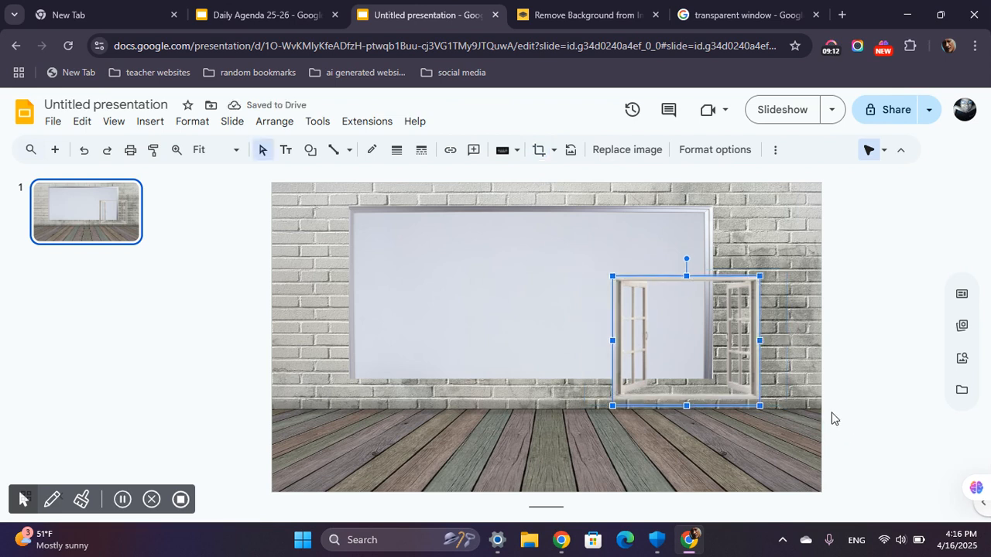
Shrink the window and place it on the brick wall right of the whiteboard, shifting the whiteboard left to clear it.
left_click_drag(760, 406, 730, 379)
mouse_move(771, 312)
left_mouse_down()
mouse_move(779, 301)
mouse_move(769, 297)
left_mouse_up()
left_click(630, 294)
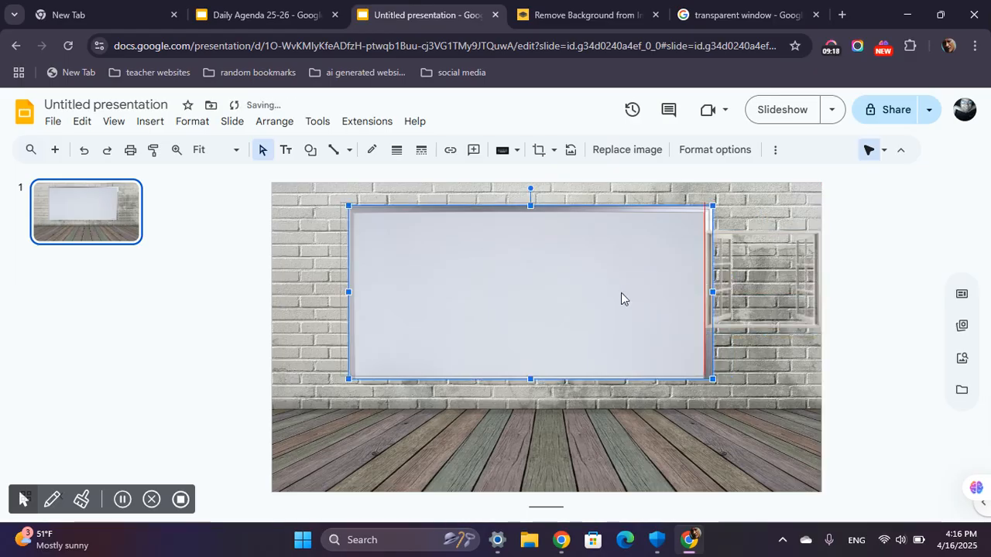
double_click(597, 298)
left_click(738, 375)
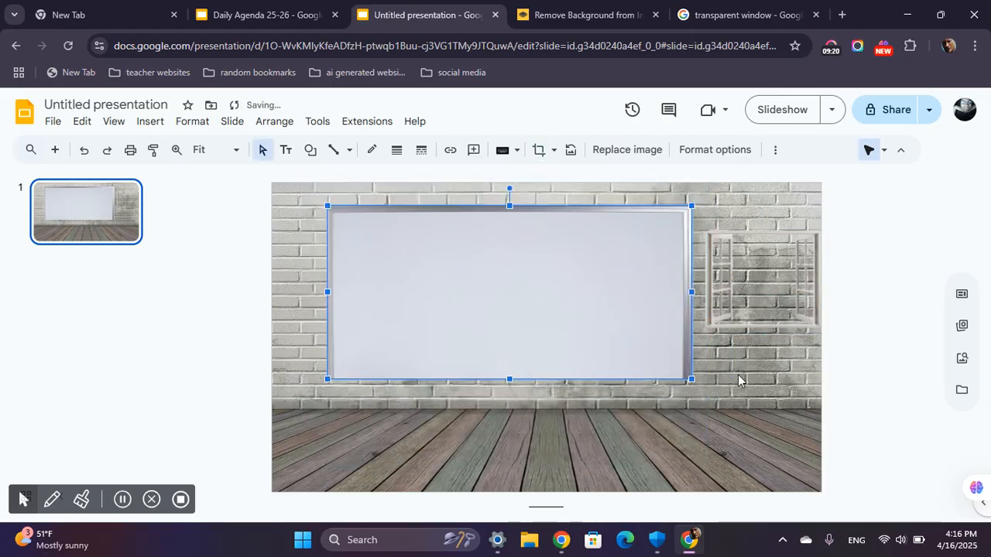
left_click(738, 379)
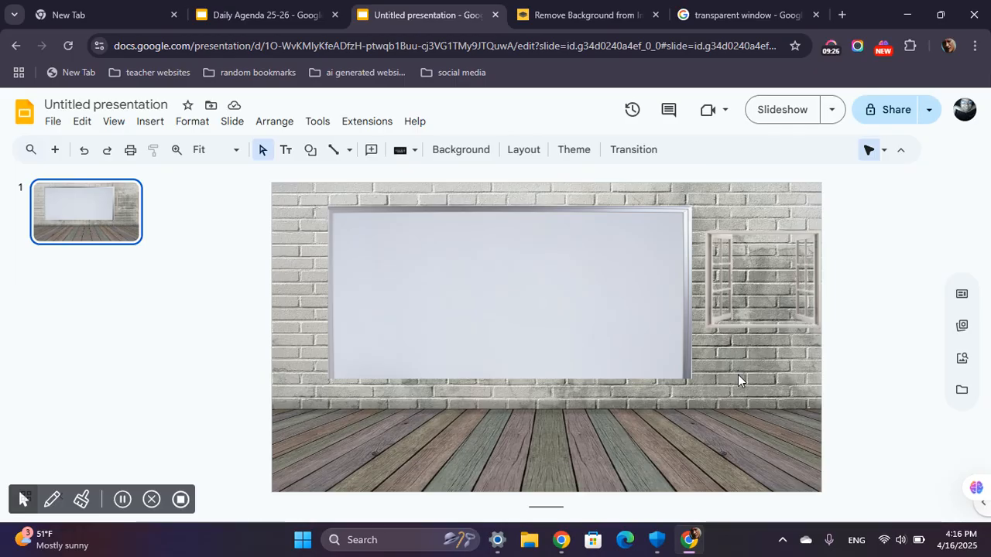
Enlarge the window slightly and center it on the brick wall between the whiteboard and the slide's right edge.
left_click(746, 305)
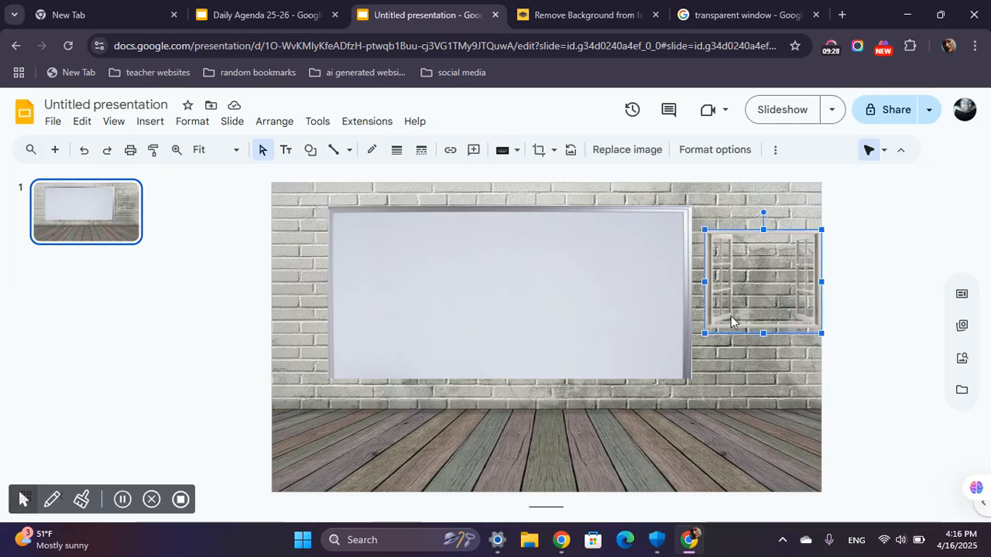
left_click_drag(704, 333, 692, 337)
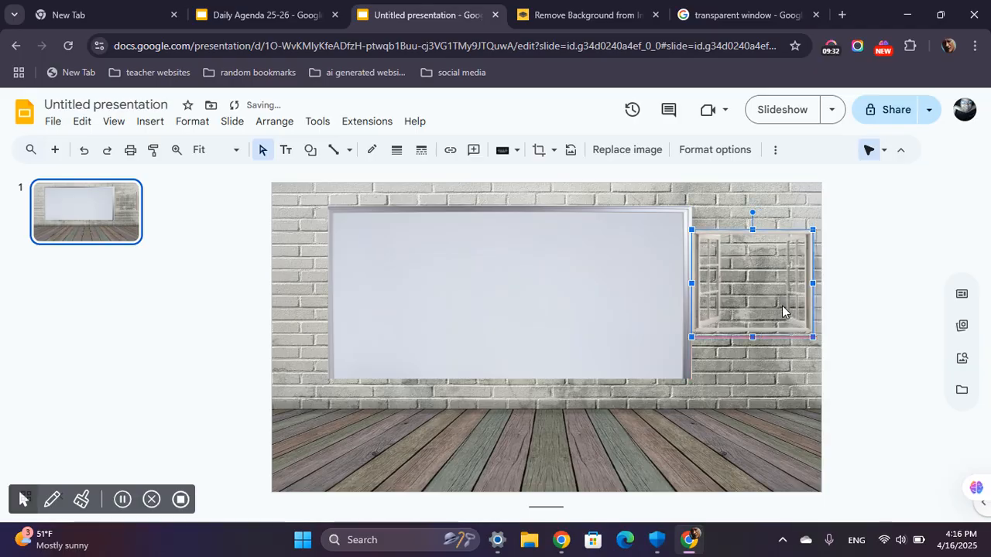
left_click_drag(781, 307, 785, 306)
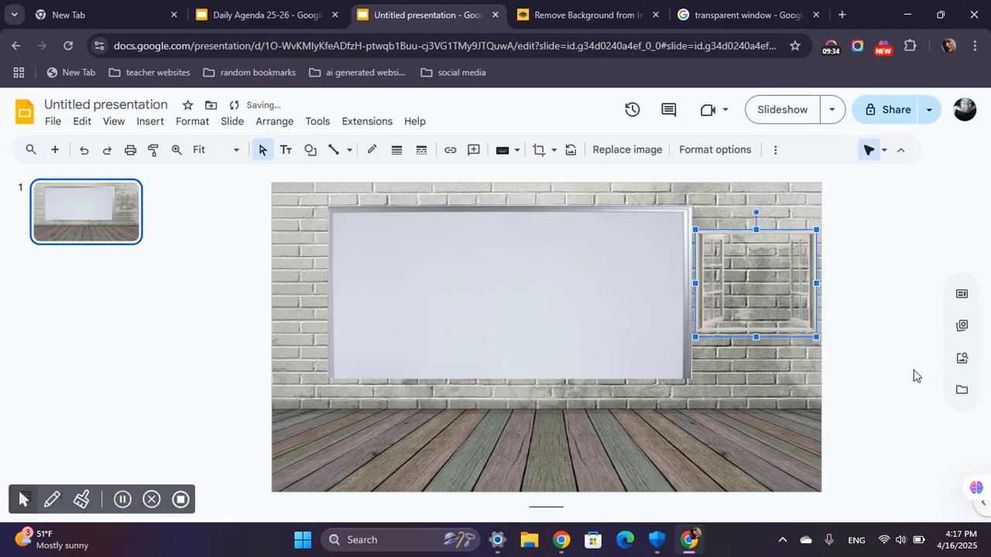
left_click(902, 353)
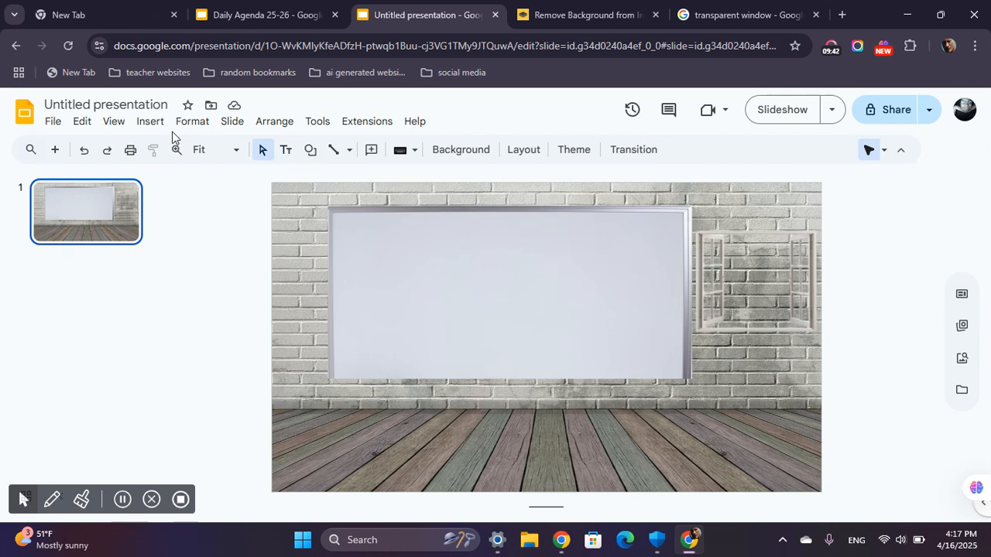
Switch to Google Images, close the Google Lens search, and search for "beach background".
left_click(733, 10)
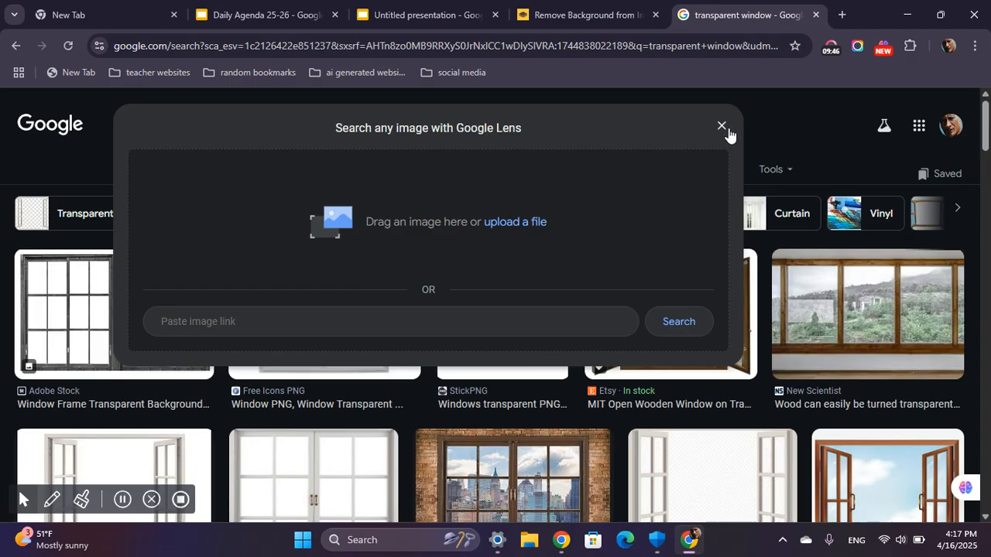
left_click(721, 126)
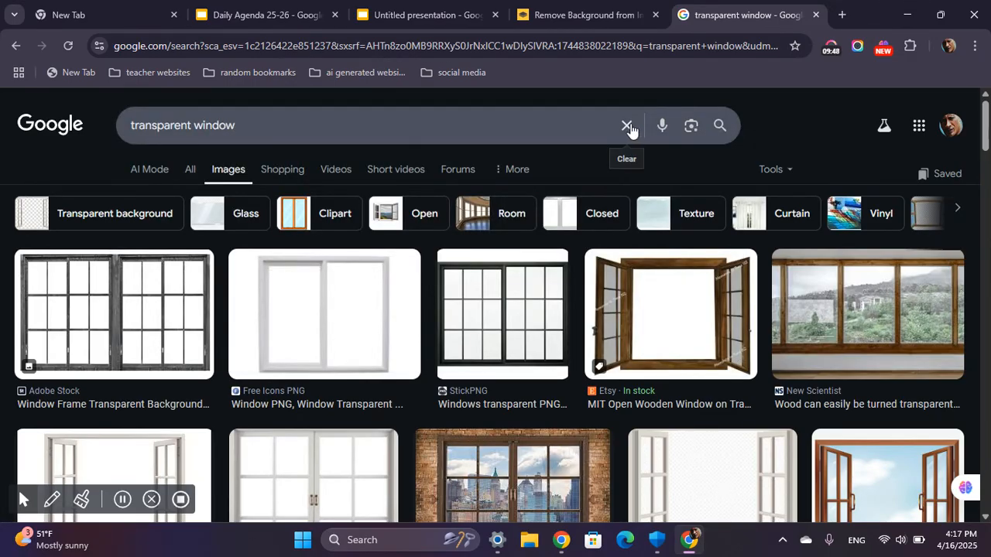
left_click_drag(253, 124, 83, 106)
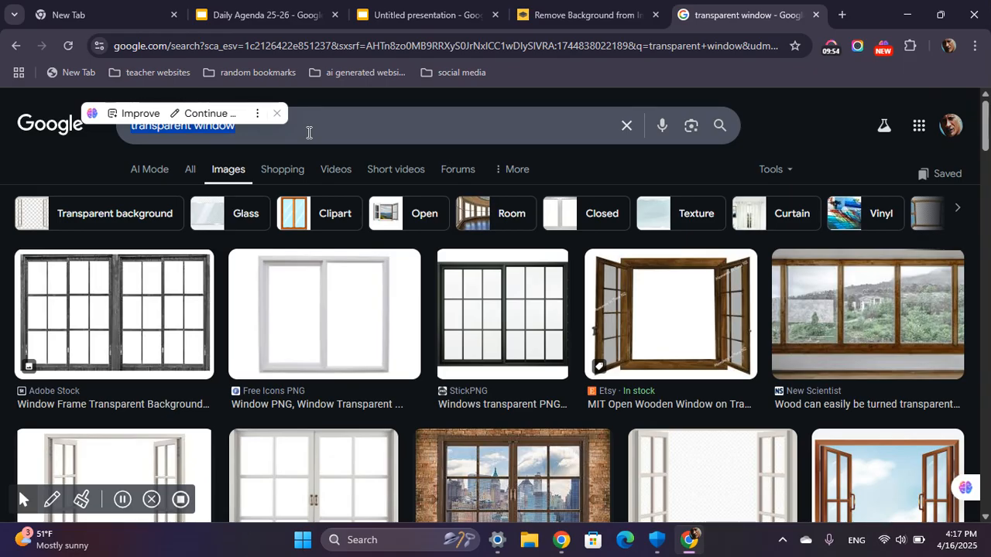
type("beach")
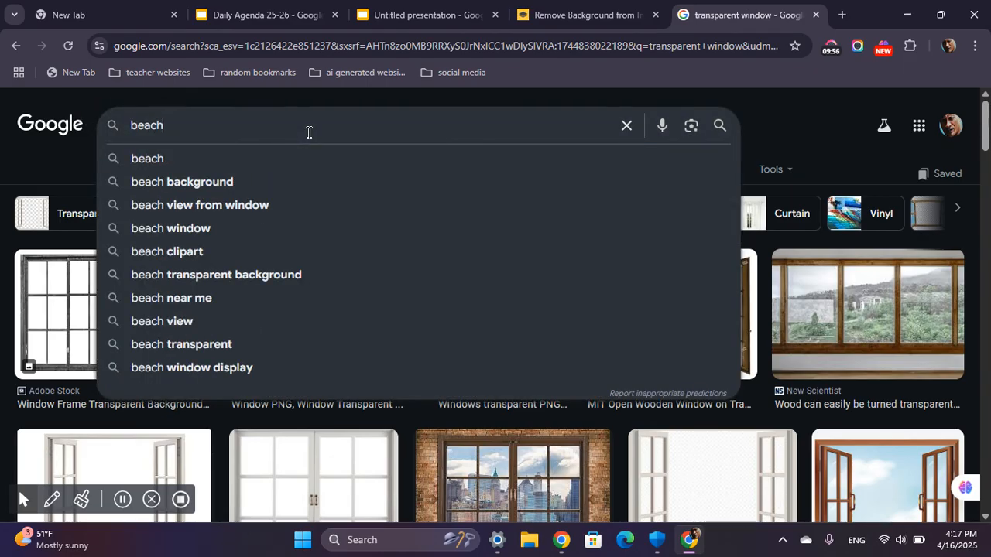
type(" background")
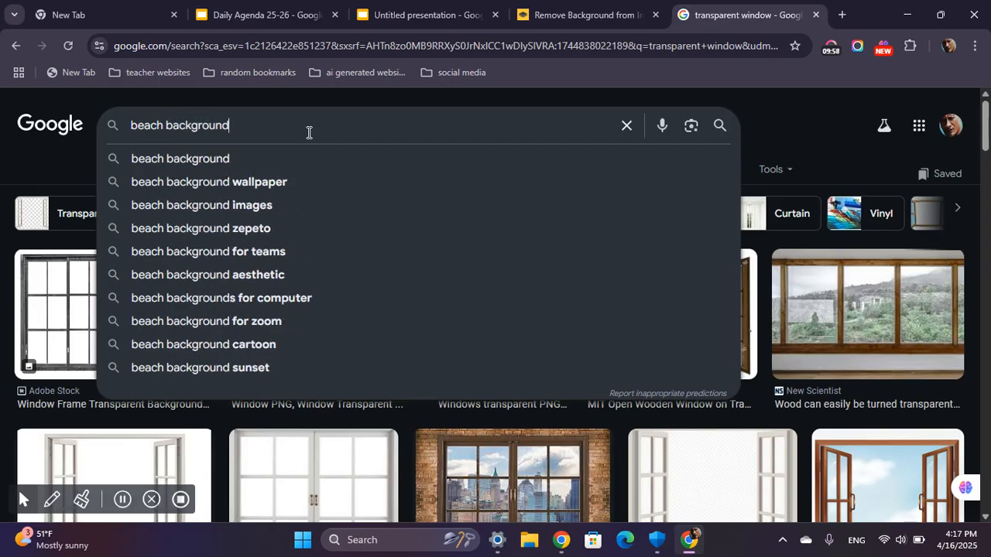
left_click_drag(281, 126, 164, 122)
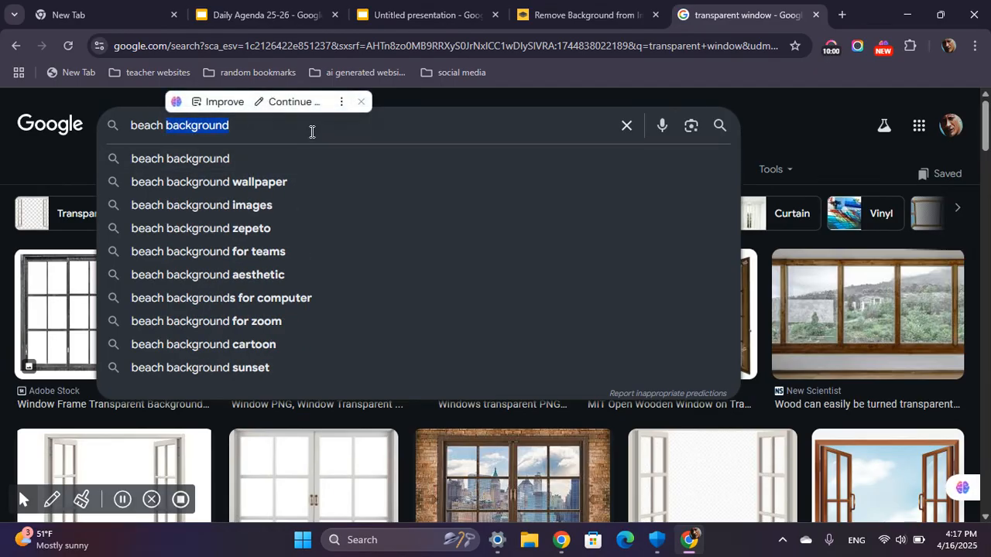
left_click(274, 127)
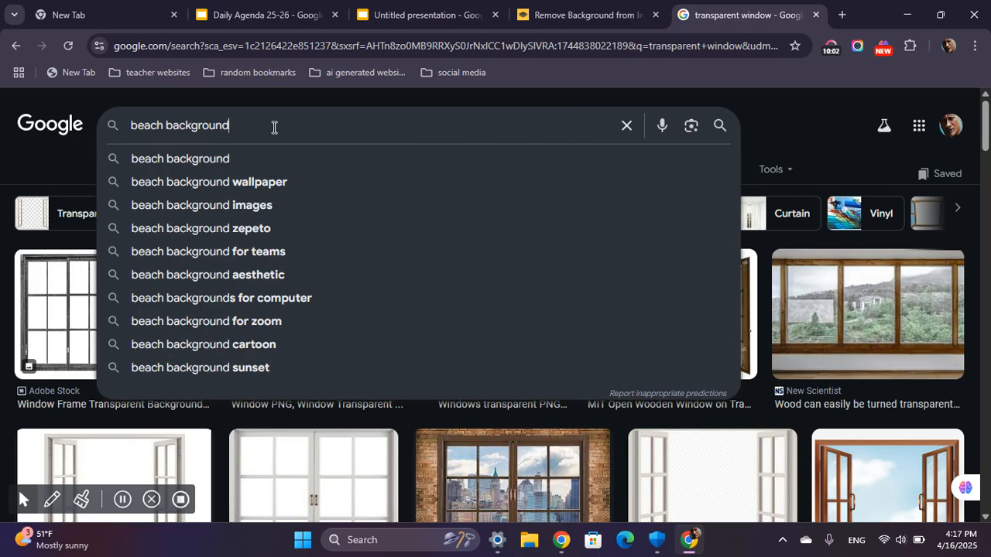
key("Return")
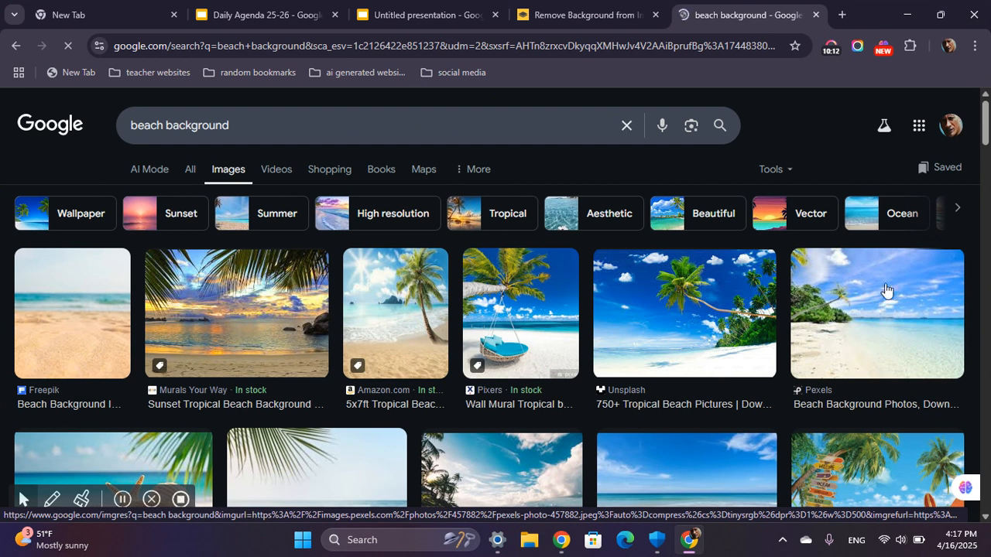
Copy the Pexels beach photo from the image results and return to the untitled presentation.
left_click(924, 292)
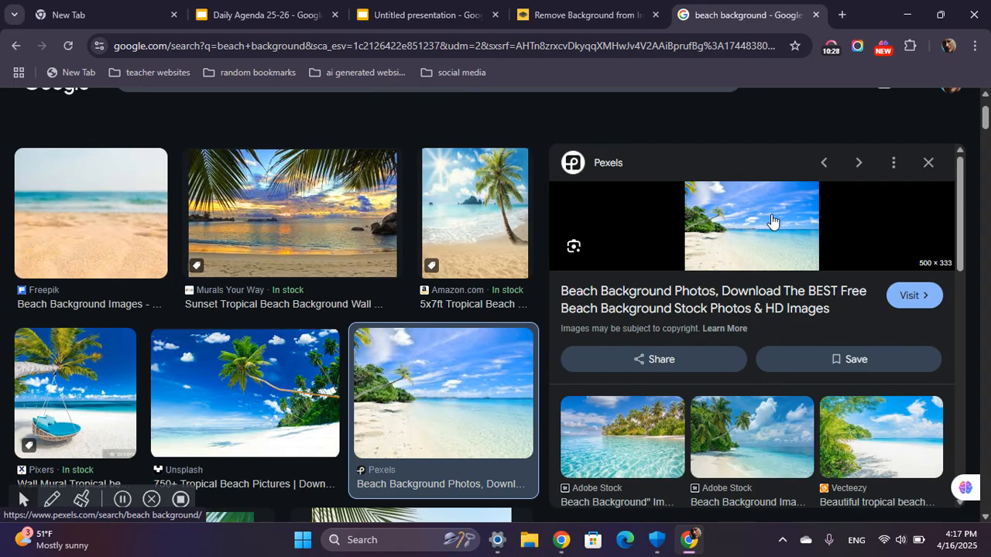
right_click(771, 219)
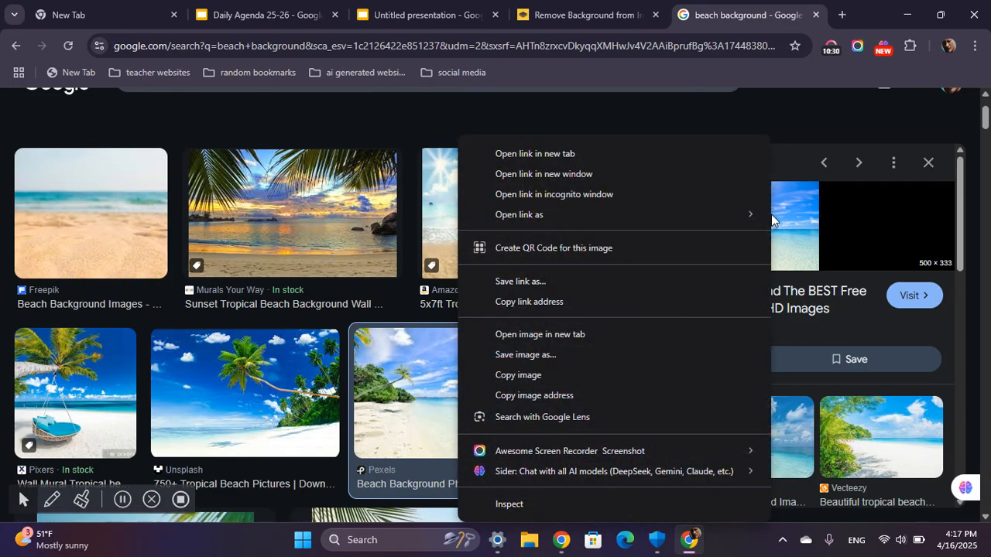
left_click(619, 375)
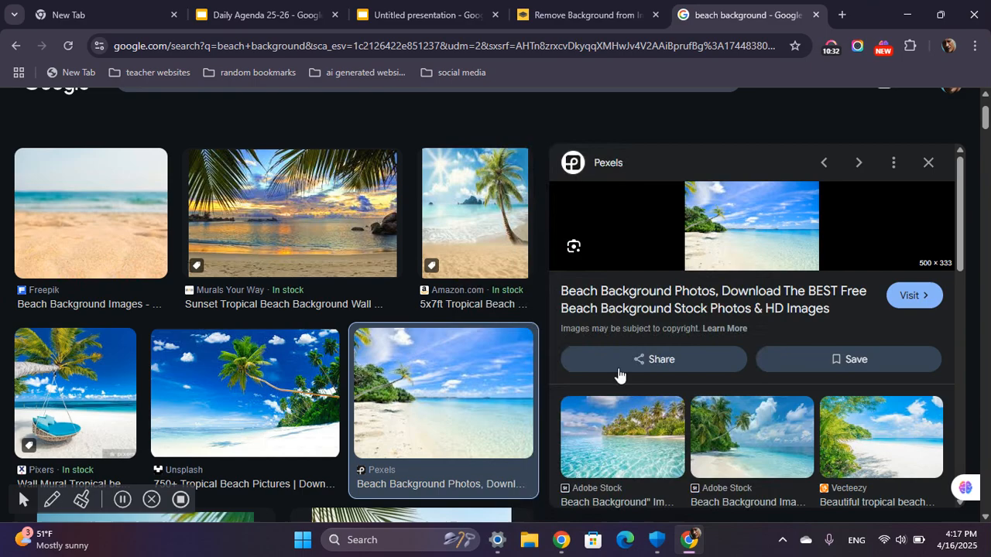
left_click(439, 17)
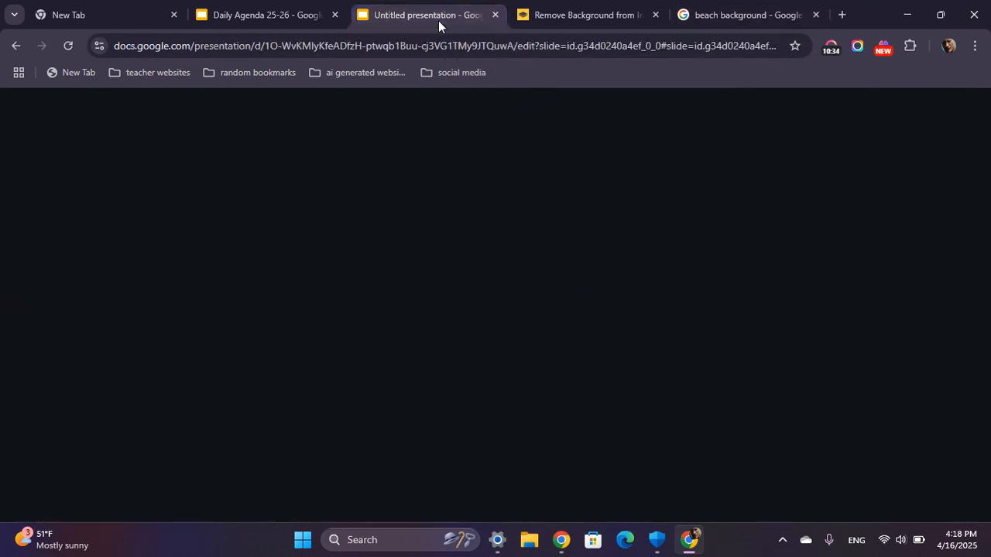
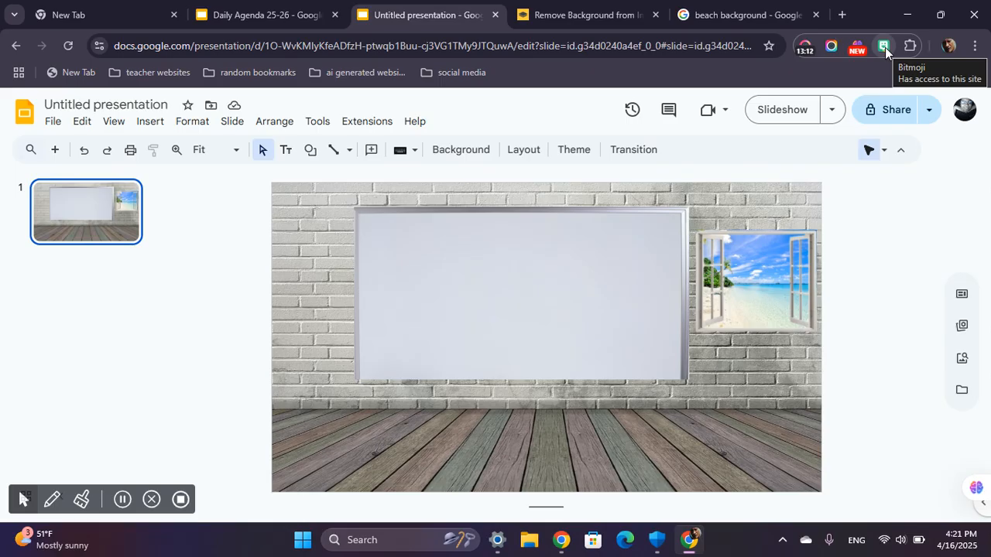
Open the Bitmoji extension and browse its recent and popular stickers for a suitable avatar.
left_click(885, 48)
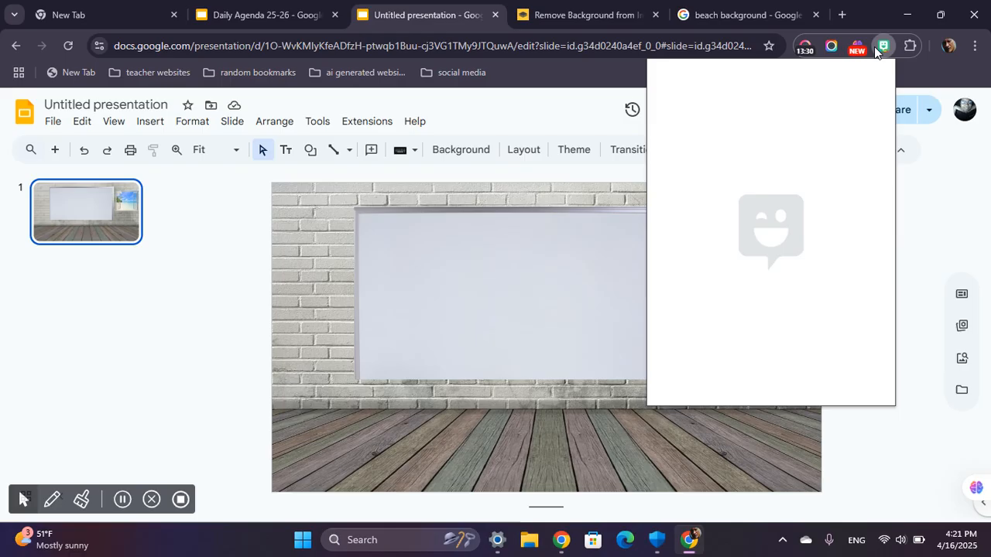
left_click(950, 202)
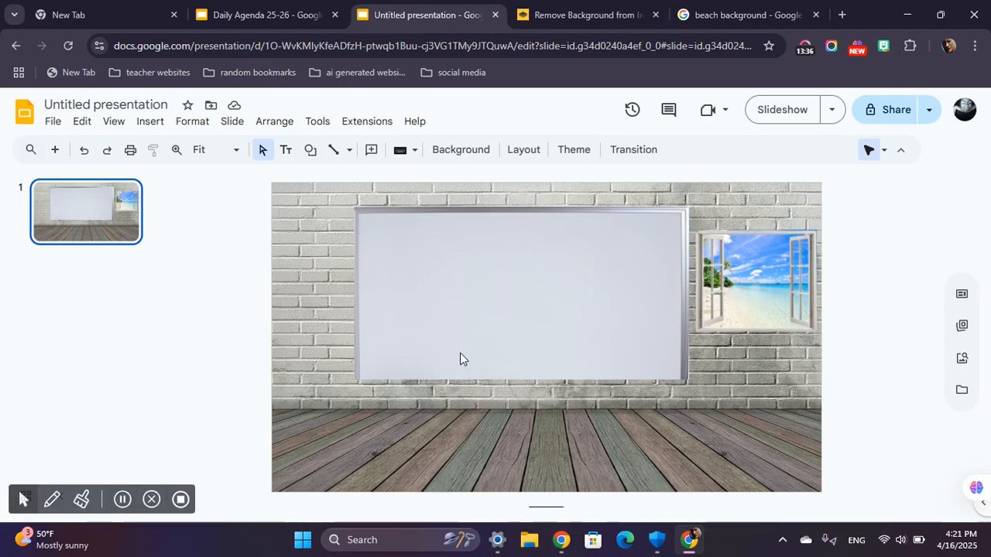
left_click(890, 45)
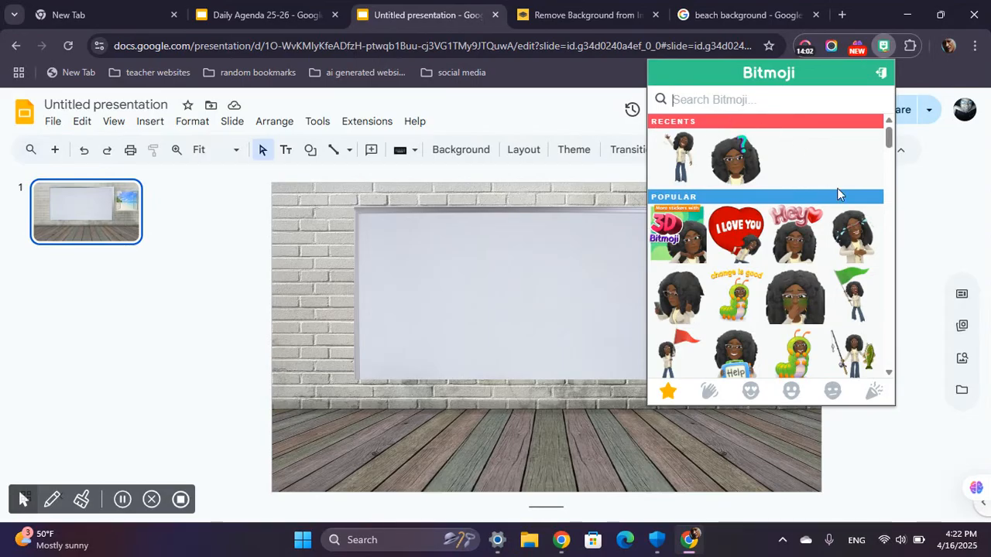
scroll(752, 265, "down", 5)
scroll(696, 225, "up", 5)
scroll(743, 283, "down", 6)
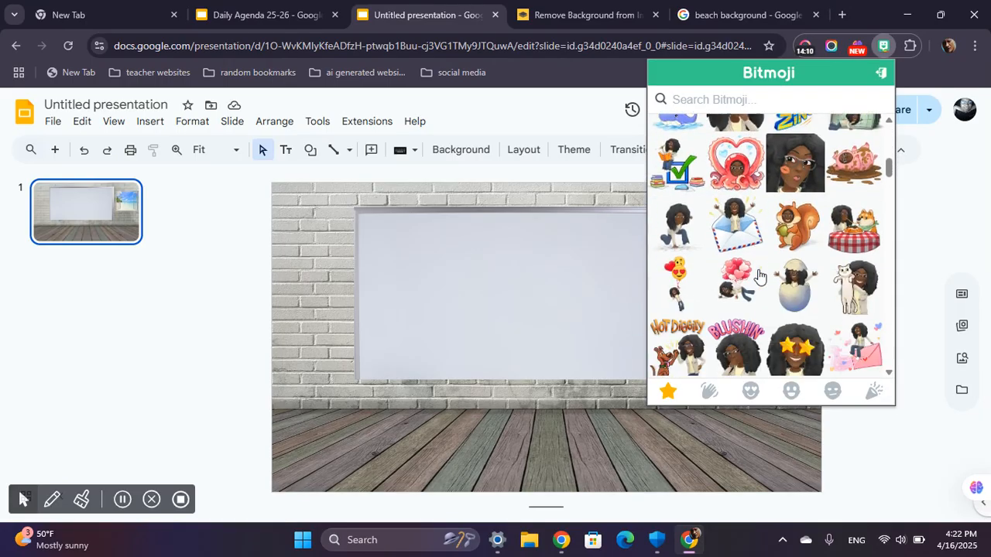
scroll(759, 275, "down", 8)
scroll(759, 275, "up", 3)
scroll(759, 275, "up", 10)
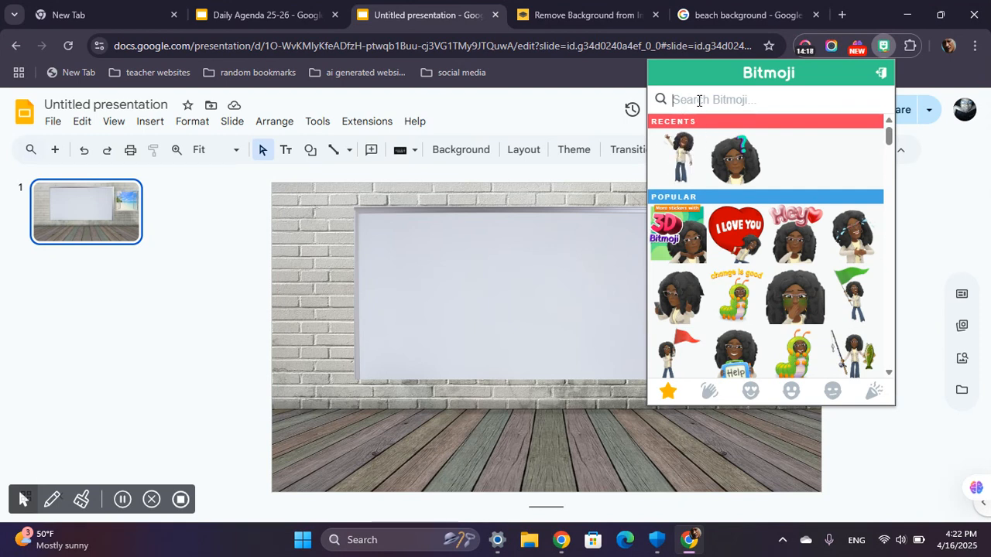
Search Bitmoji for "wave" and add the full-body standing, waving avatar to the slide below the window.
type("wave")
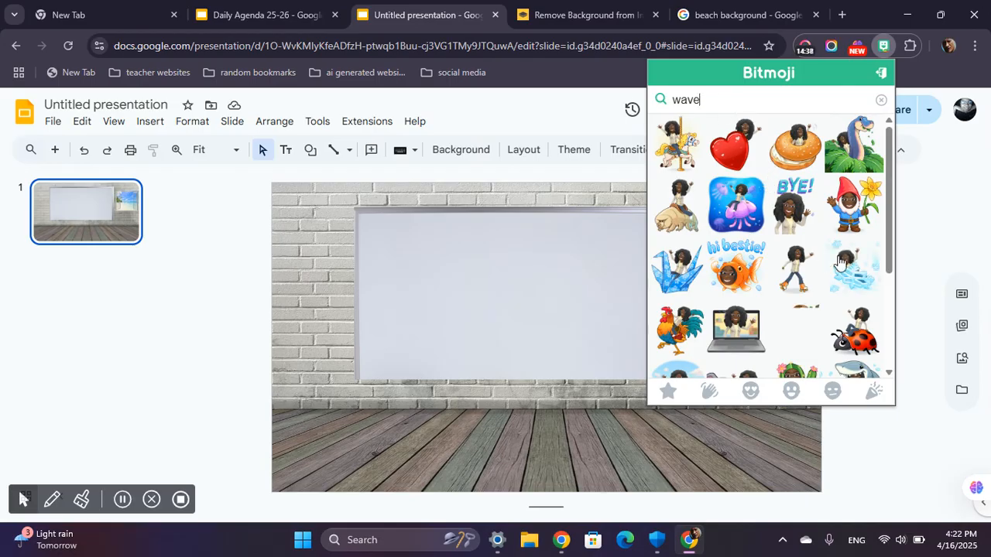
scroll(763, 222, "down", 1)
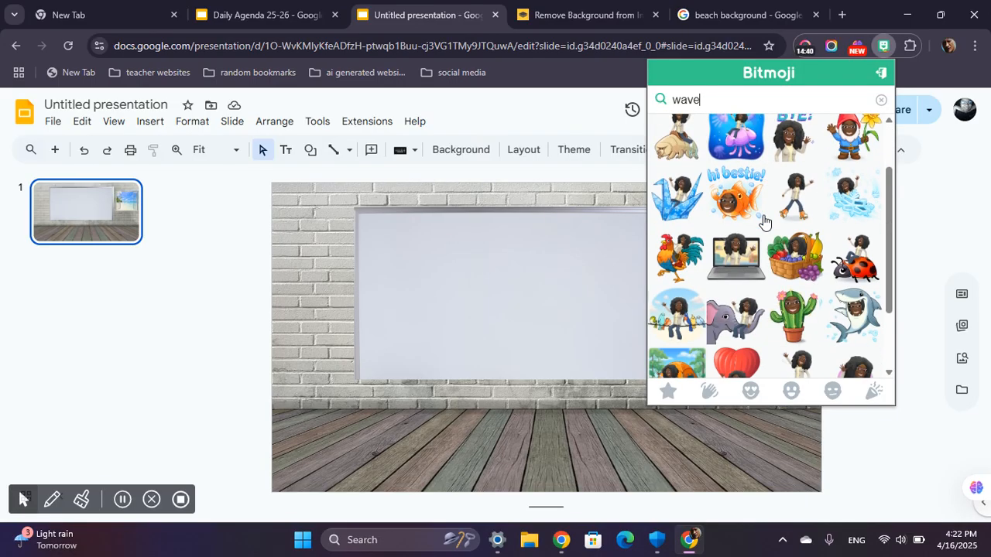
scroll(762, 223, "down", 1)
scroll(765, 221, "down", 1)
scroll(767, 222, "up", 2)
scroll(767, 223, "down", 2)
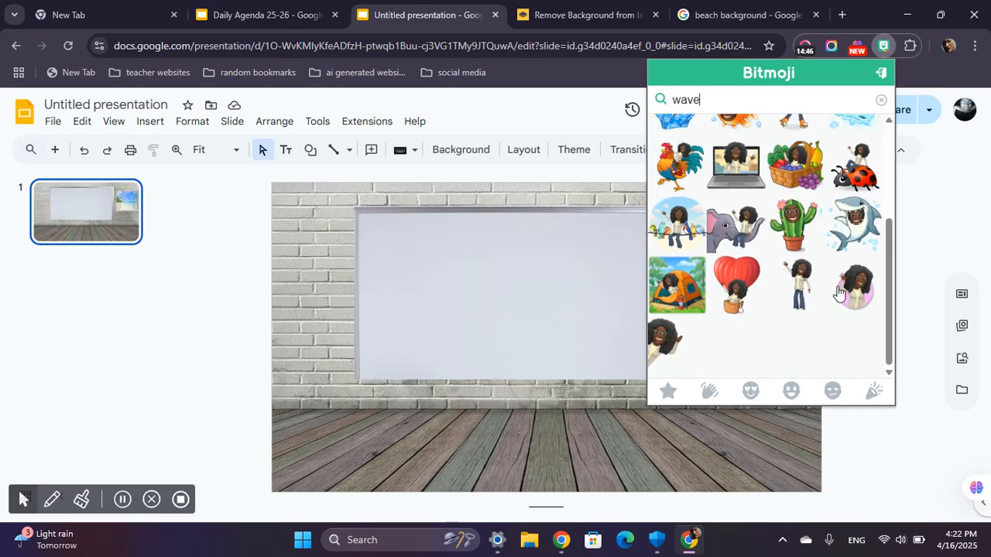
left_click_drag(811, 288, 555, 306)
left_click_drag(587, 412, 587, 413)
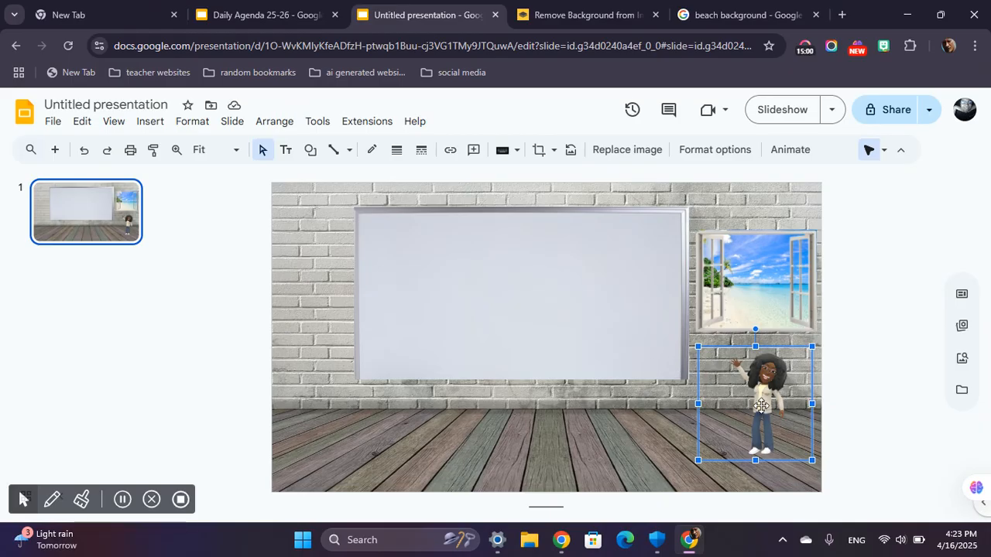
Enlarge the waving avatar to about twice its size and stand it on the floor in front of the window.
left_click_drag(728, 402, 690, 408)
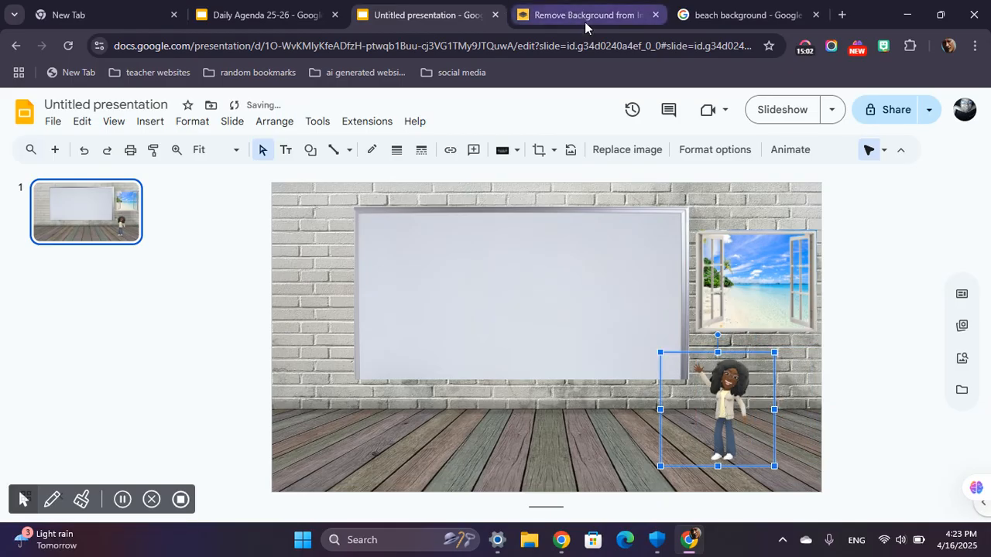
left_click_drag(742, 380, 784, 358)
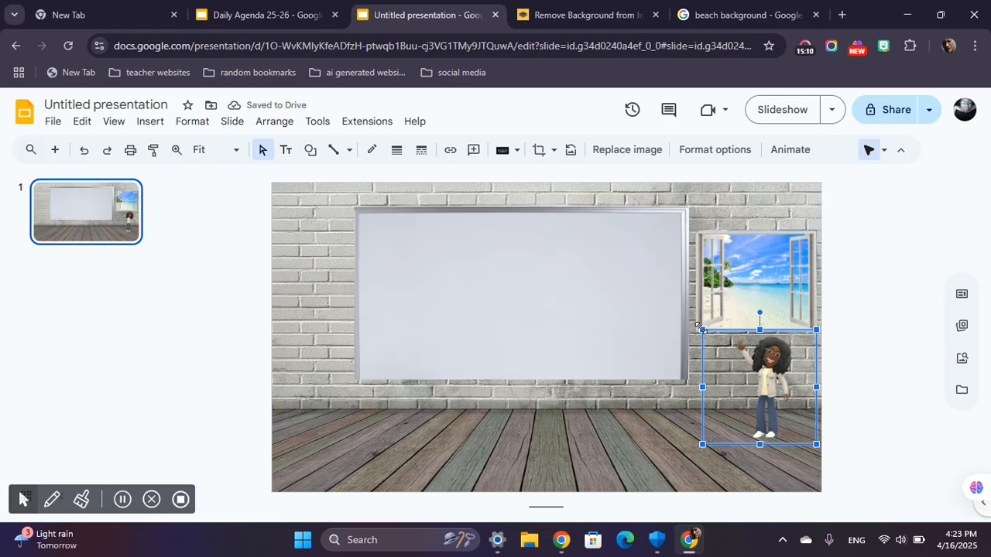
left_click_drag(702, 330, 595, 224)
left_click_drag(734, 301, 760, 320)
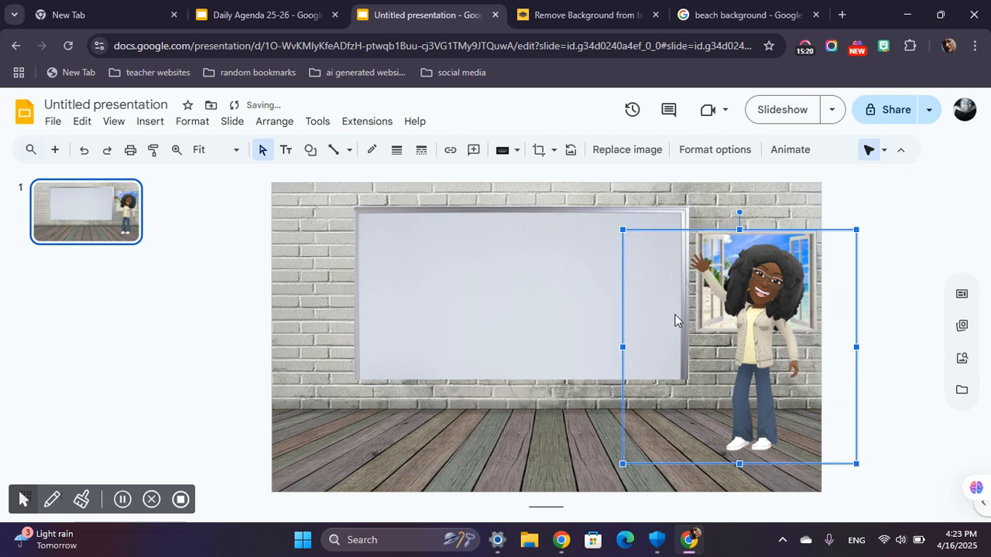
Crop the empty margins on both sides of the avatar image close to the figure.
double_click(631, 261)
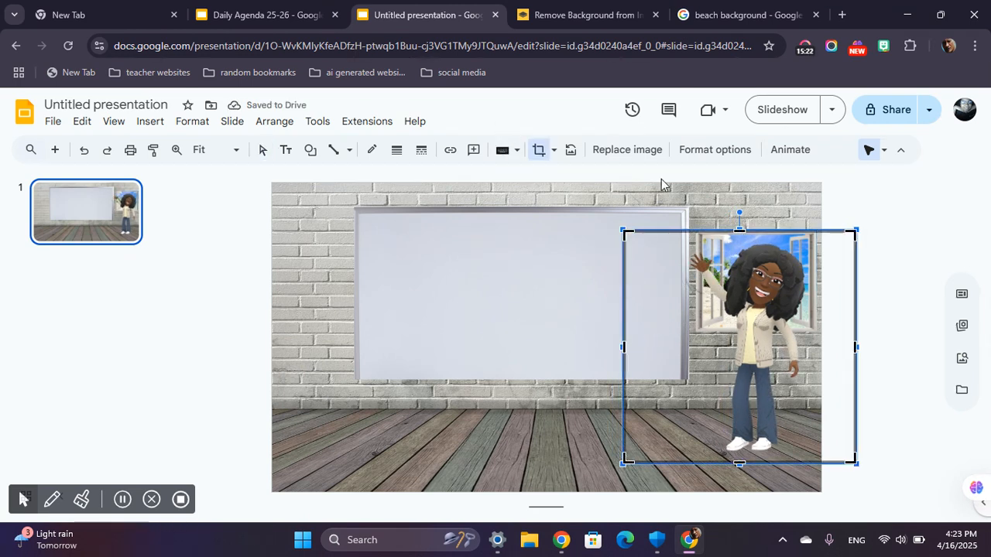
left_click_drag(623, 350, 671, 376)
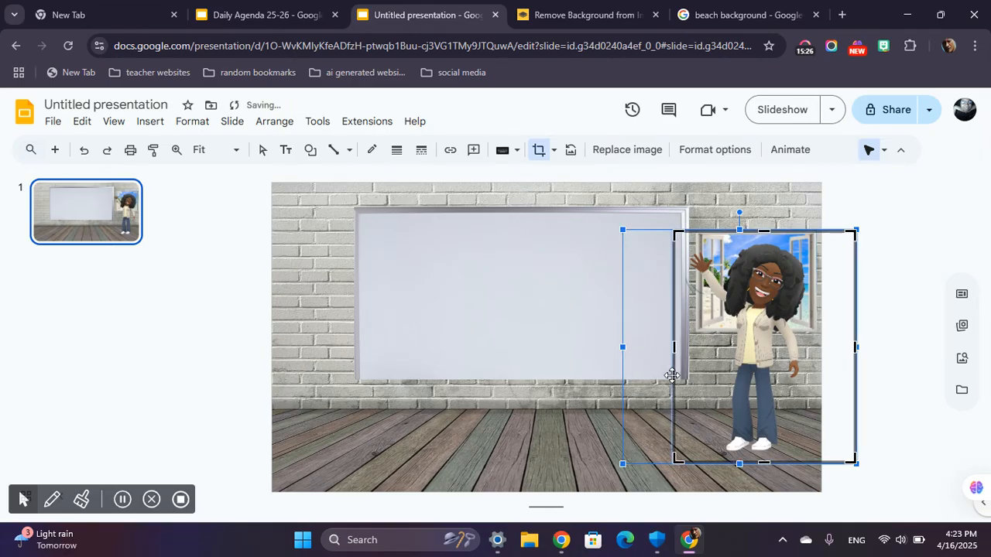
left_click_drag(854, 347, 813, 346)
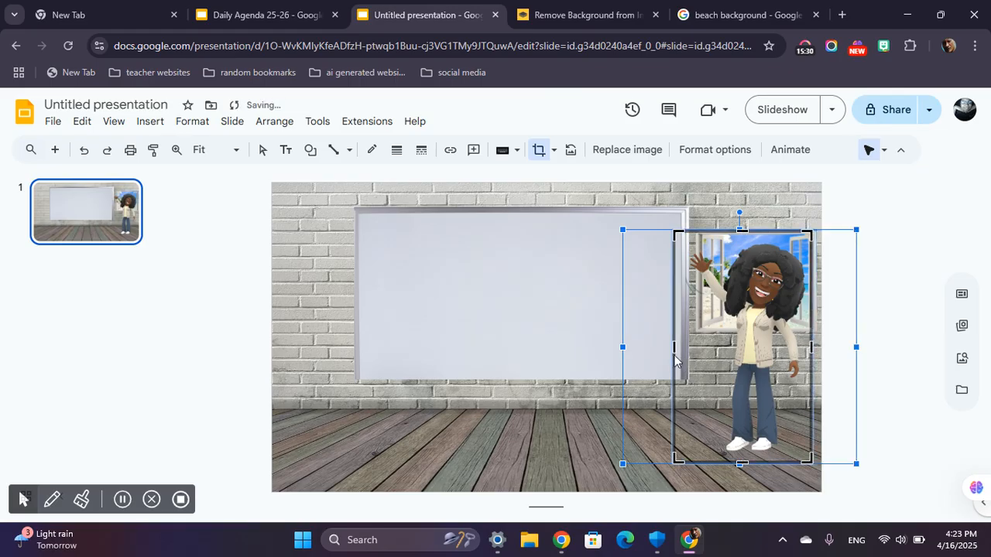
left_click_drag(674, 347, 683, 346)
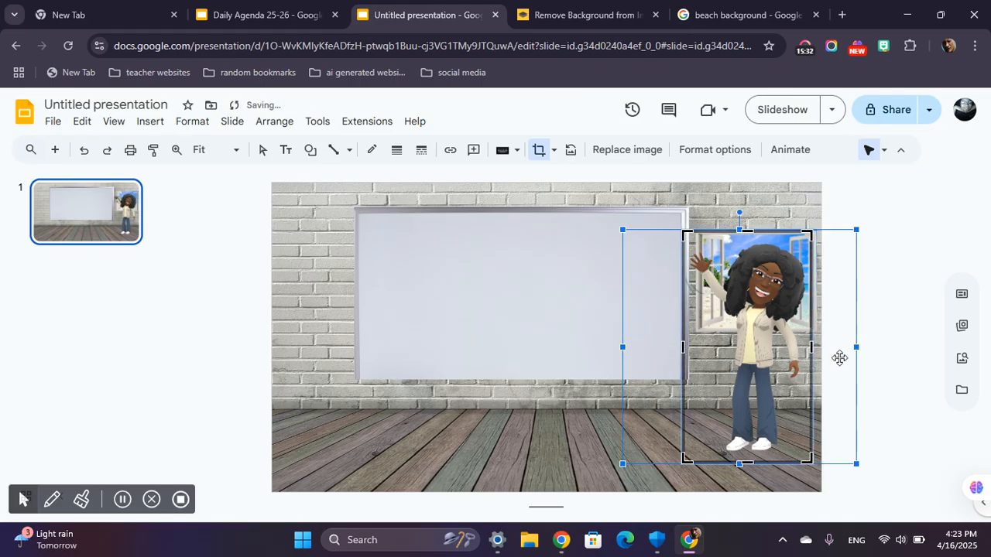
key("Return")
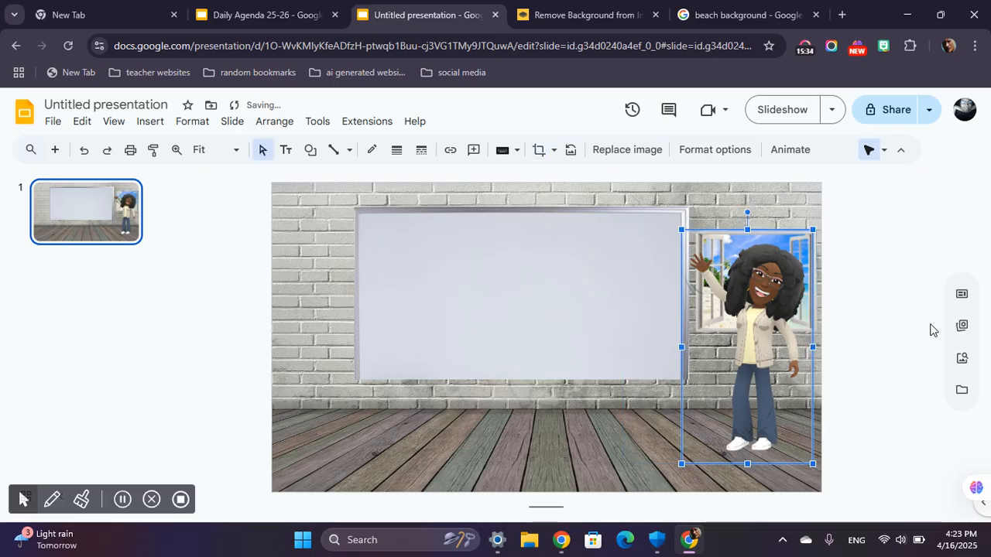
left_click(865, 255)
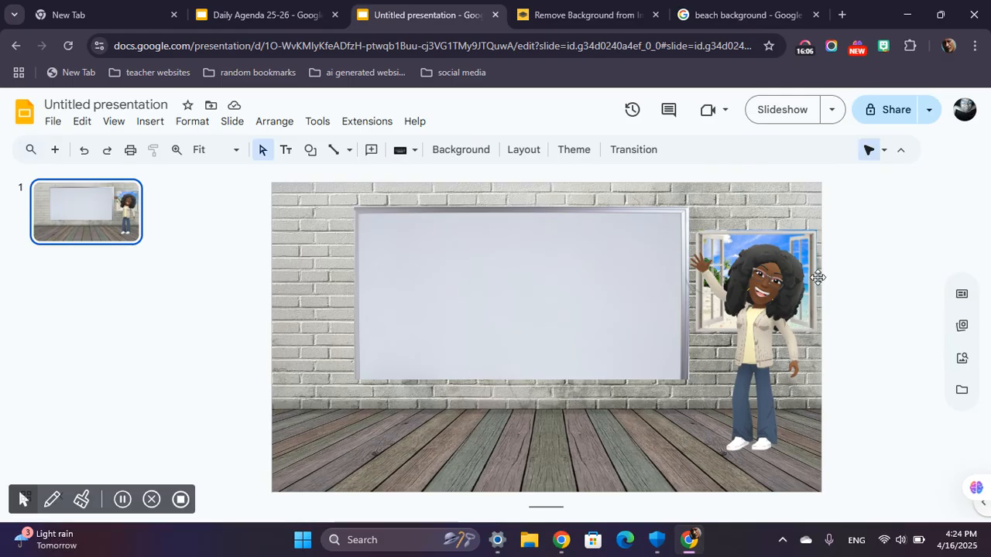
Switch to the Google Images results and search for "transparent cartoon bubble".
left_click(757, 6)
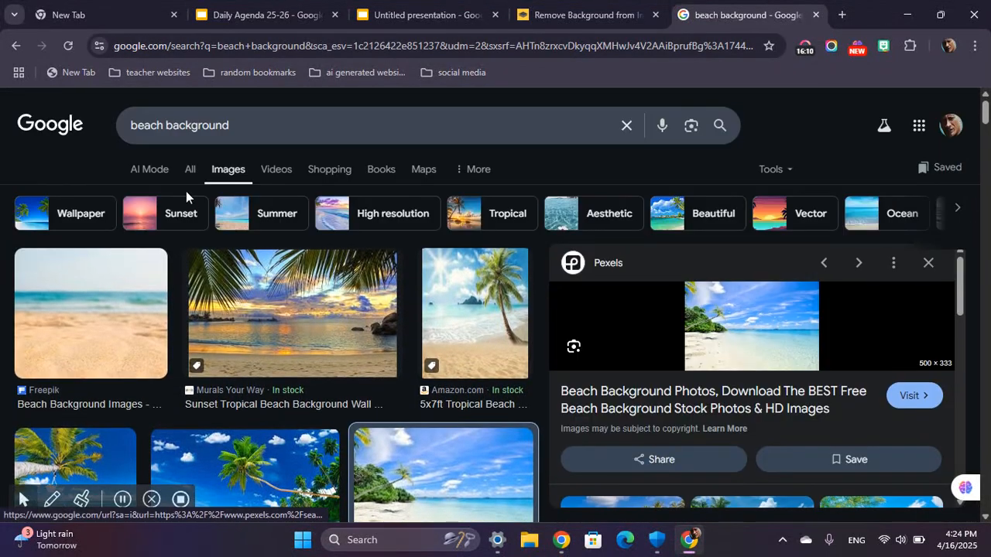
left_click_drag(237, 121, 100, 124)
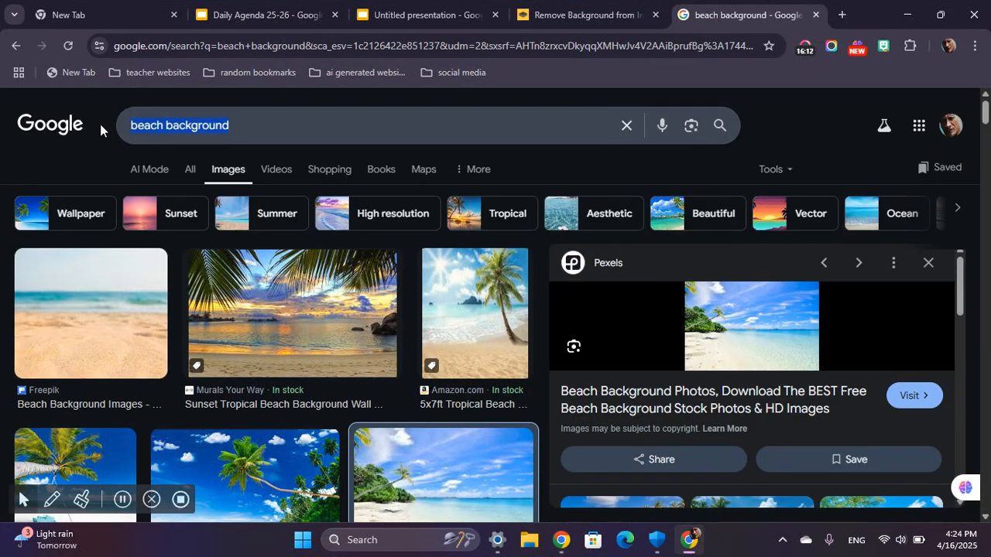
type("tran")
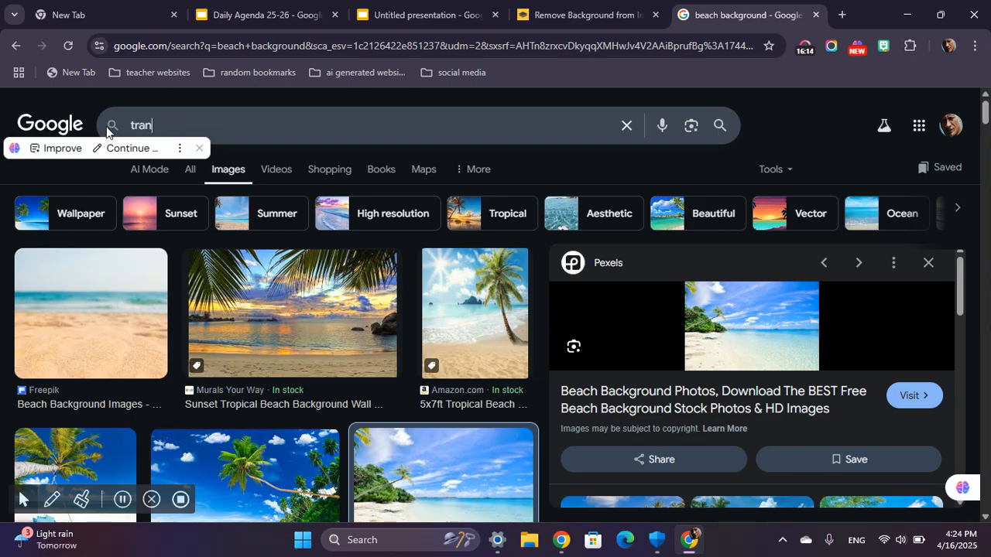
type("sparent ")
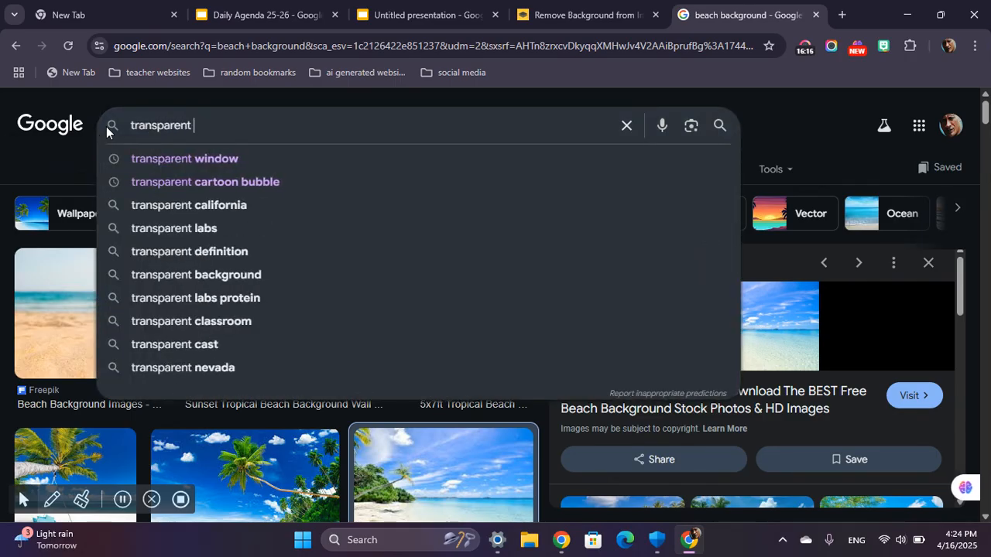
type("cartoon bu")
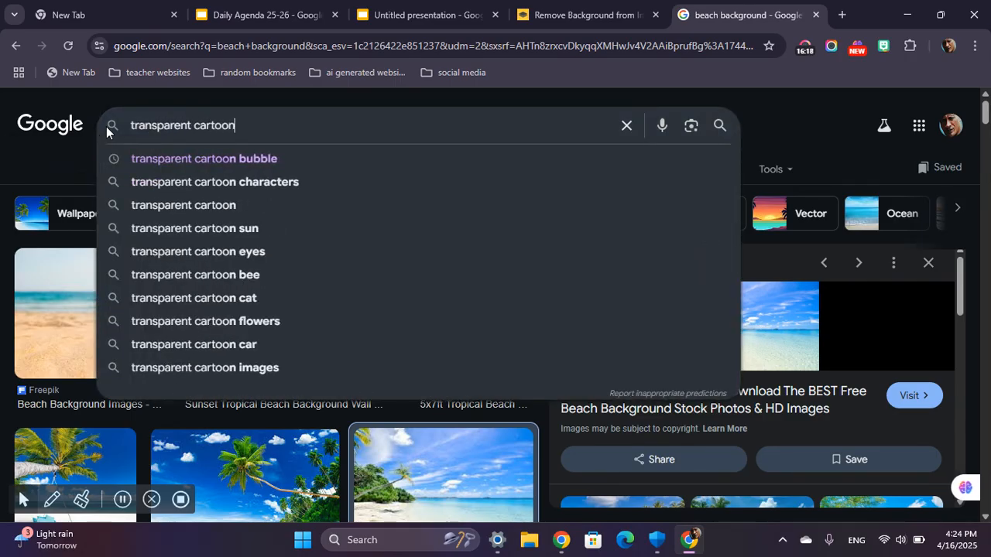
type("bble")
key("Return")
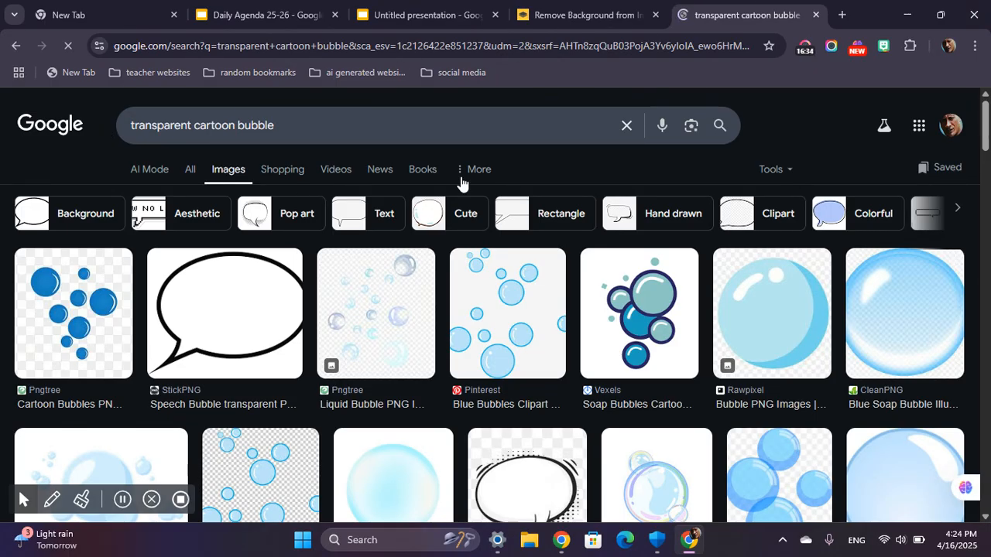
Remove the StickPNG speech bubble's background in remove.bg and copy the result into the untitled presentation.
left_click(251, 332)
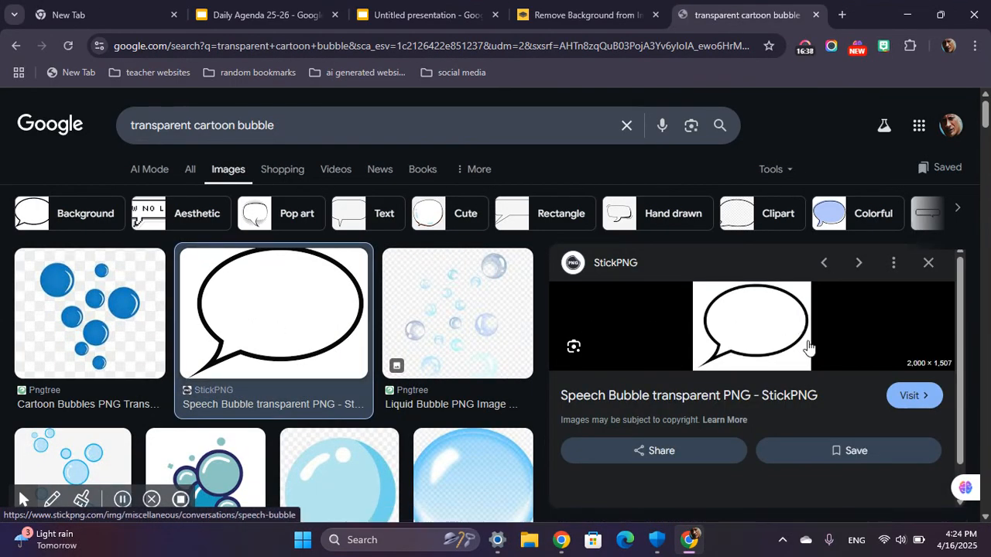
left_click_drag(750, 337, 689, 333)
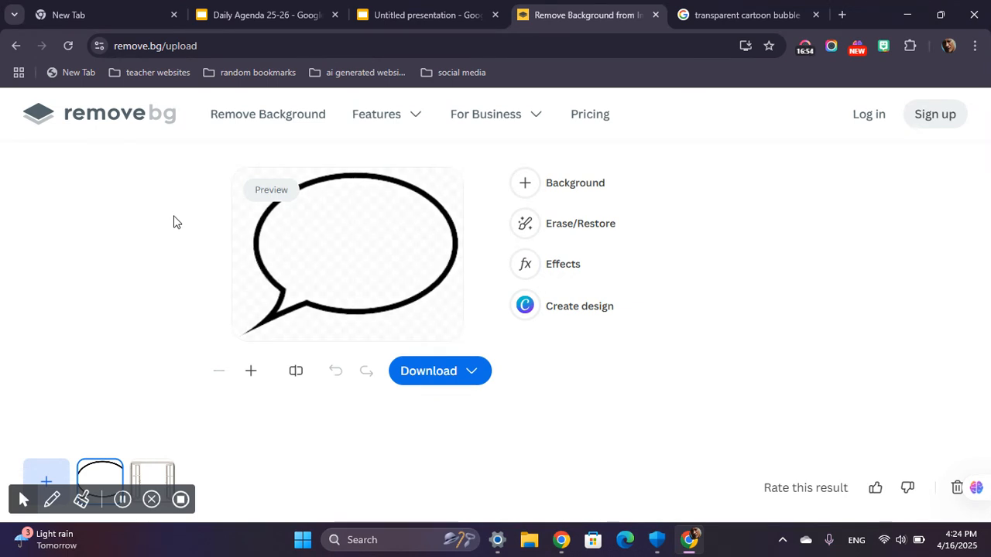
right_click(356, 240)
left_click(389, 277)
left_click(384, 7)
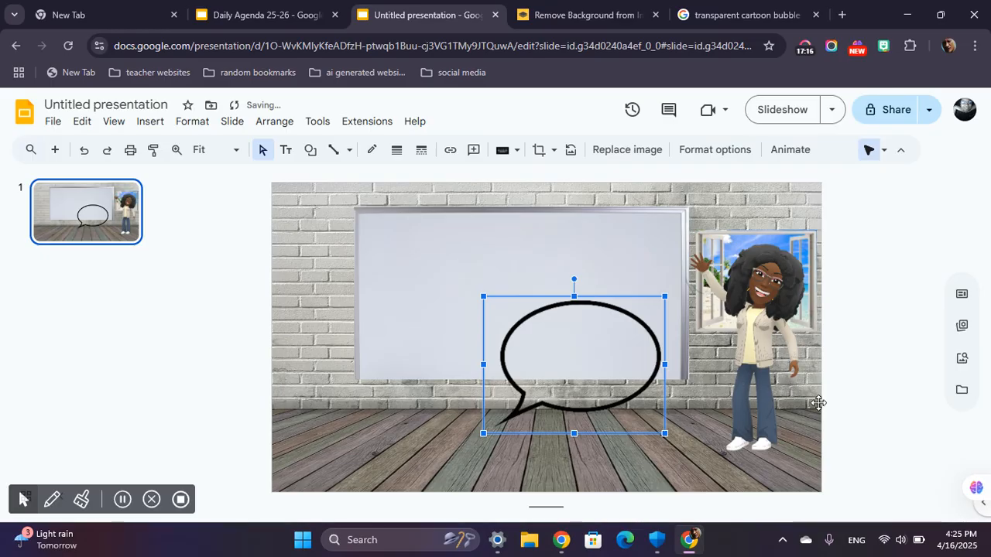
Shrink the speech bubble and place it above the avatar's head, extending past the slide's right edge.
left_click_drag(665, 433, 555, 379)
left_click_drag(563, 344, 799, 229)
left_click_drag(829, 266, 835, 240)
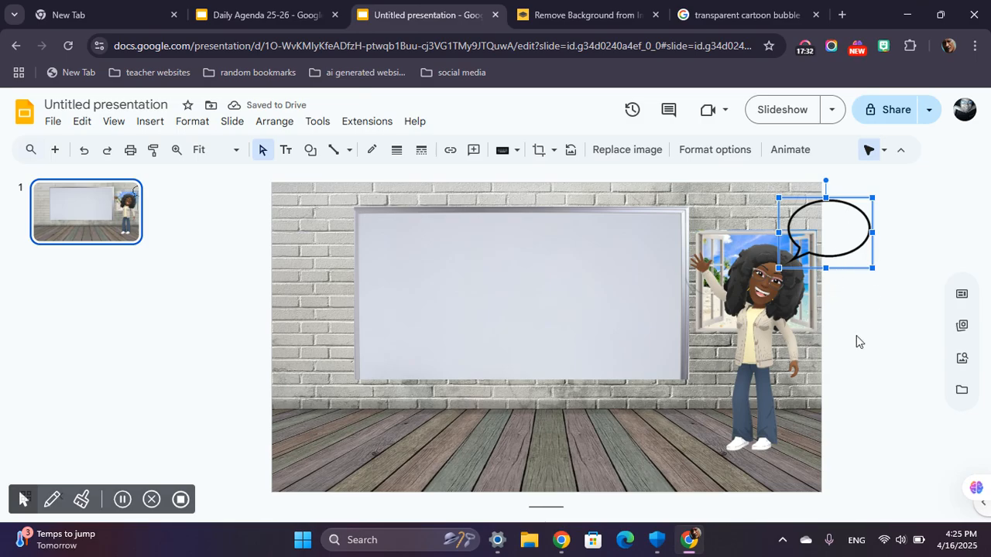
left_click(898, 240)
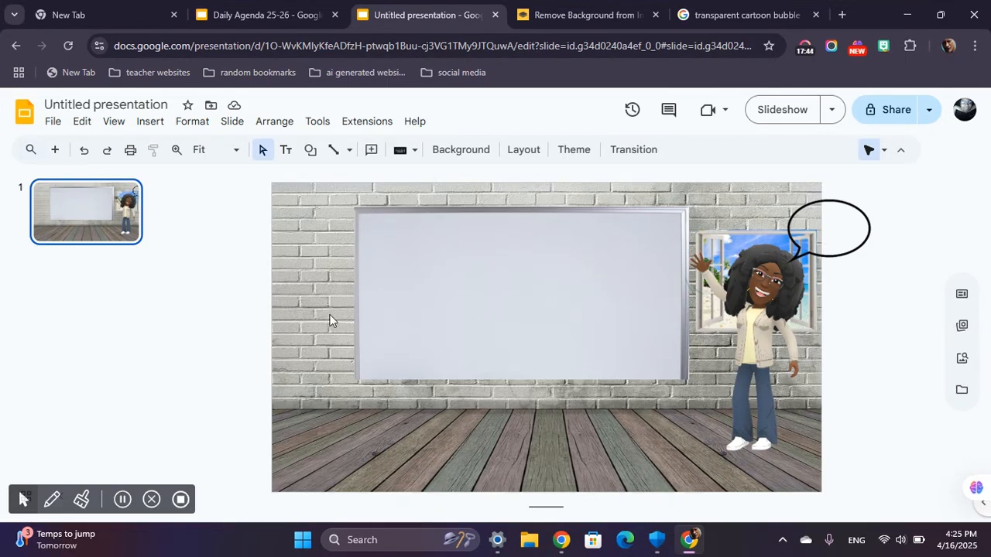
Switch to the Daily Agenda 25-26 presentation and examine its welcome slide for the remaining decorations.
left_click(281, 9)
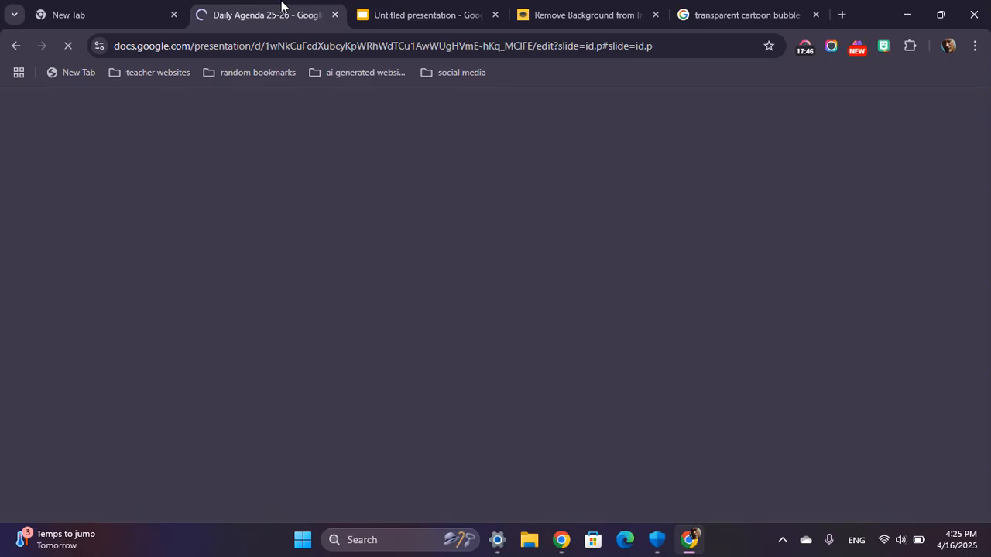
left_click(361, 9)
left_click(230, 5)
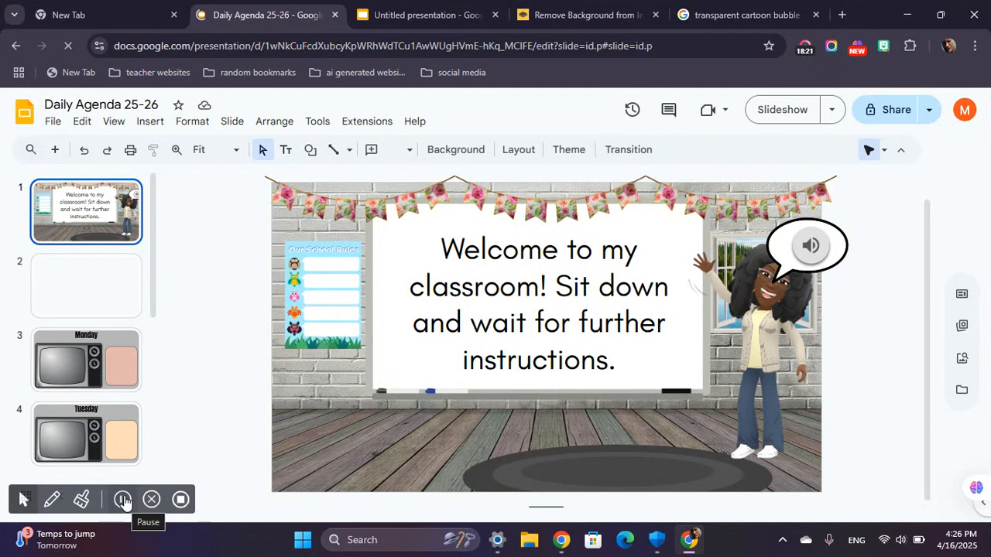
left_click(123, 499)
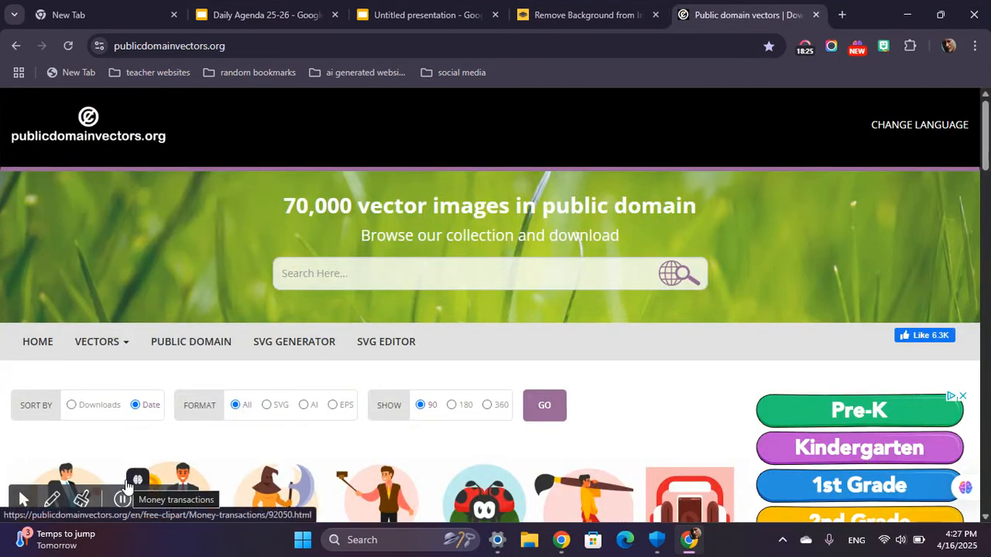
Search publicdomainvectors.org for "classroom rules".
left_click(141, 477)
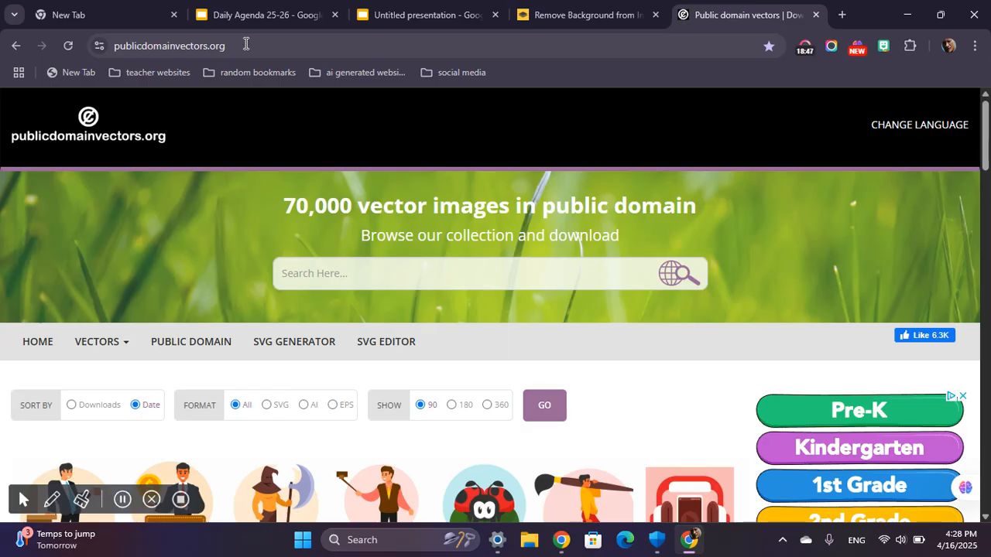
scroll(126, 287, "down", 4)
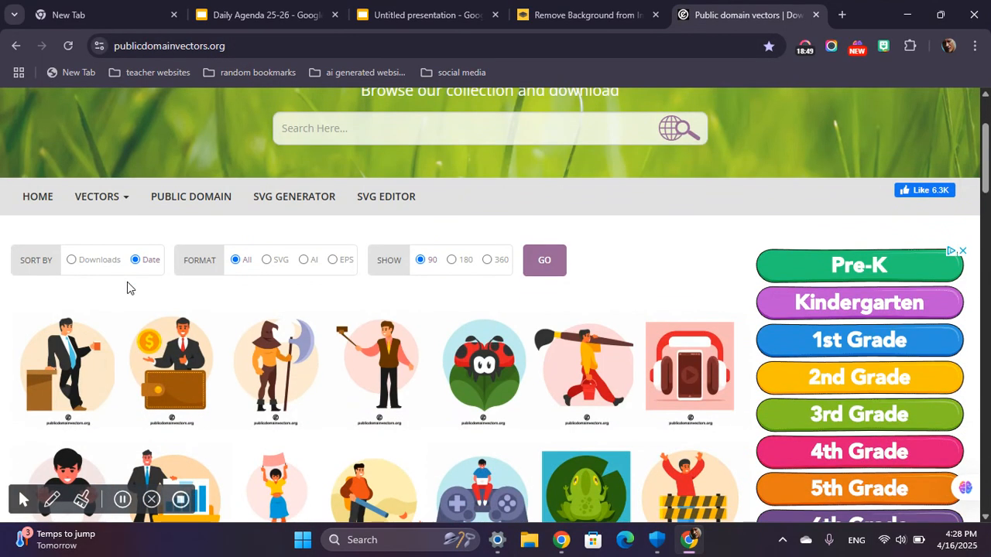
scroll(130, 284, "down", 3)
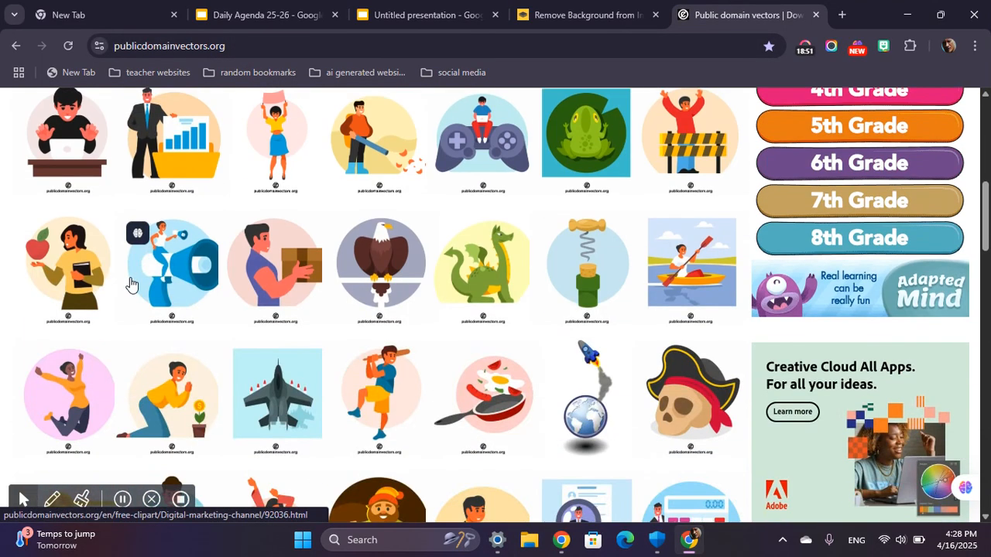
scroll(131, 284, "up", 1)
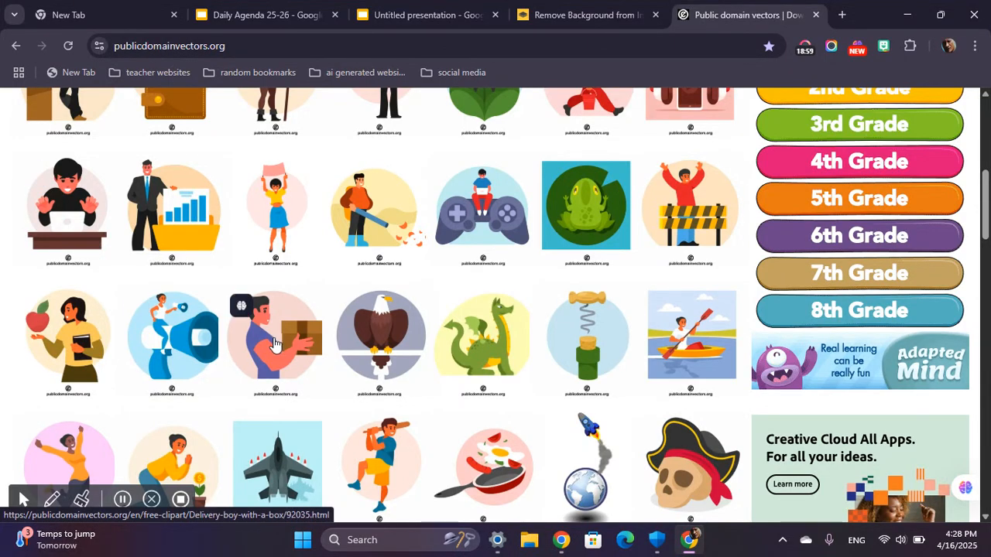
scroll(363, 308, "up", 1)
scroll(369, 310, "up", 5)
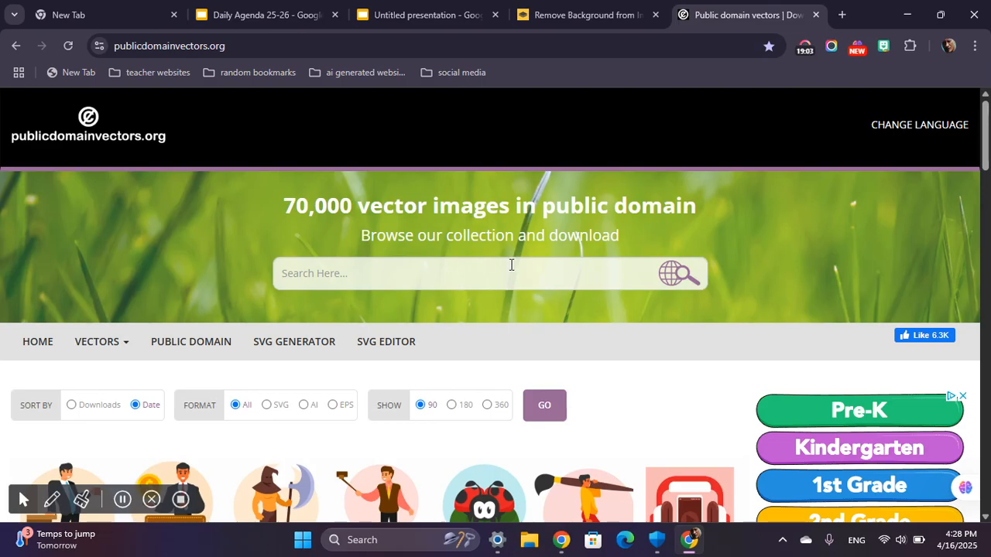
left_click(339, 272)
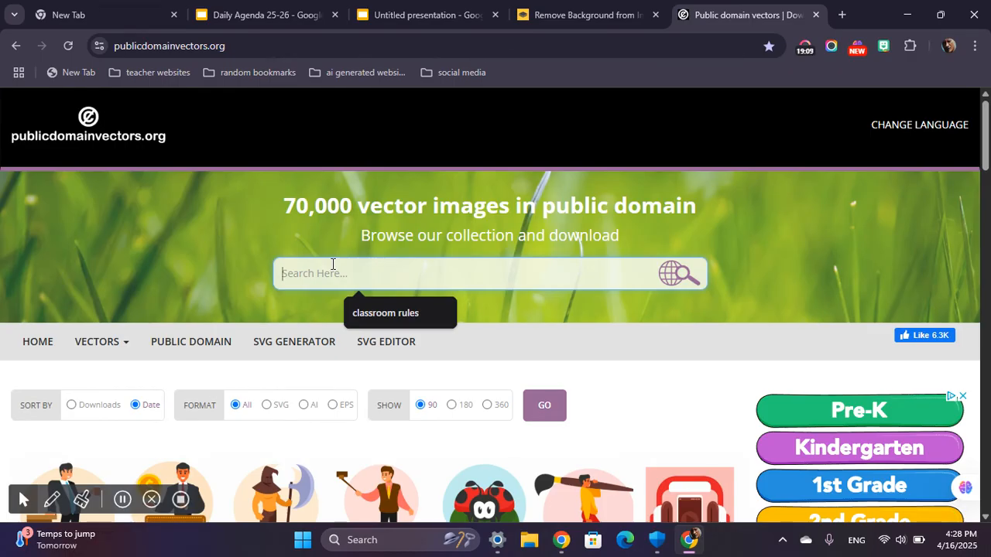
left_click(370, 310)
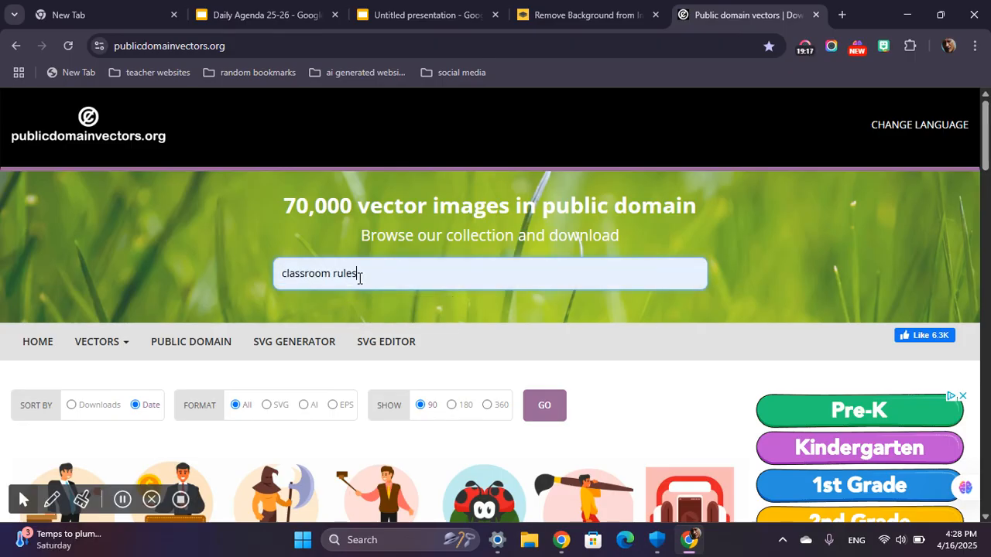
left_click_drag(387, 275, 242, 267)
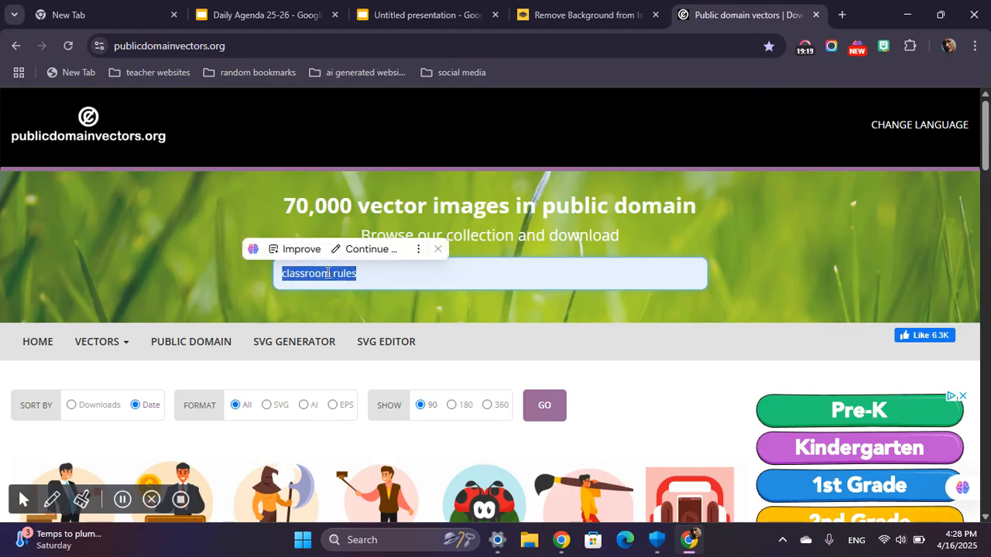
left_click(401, 279)
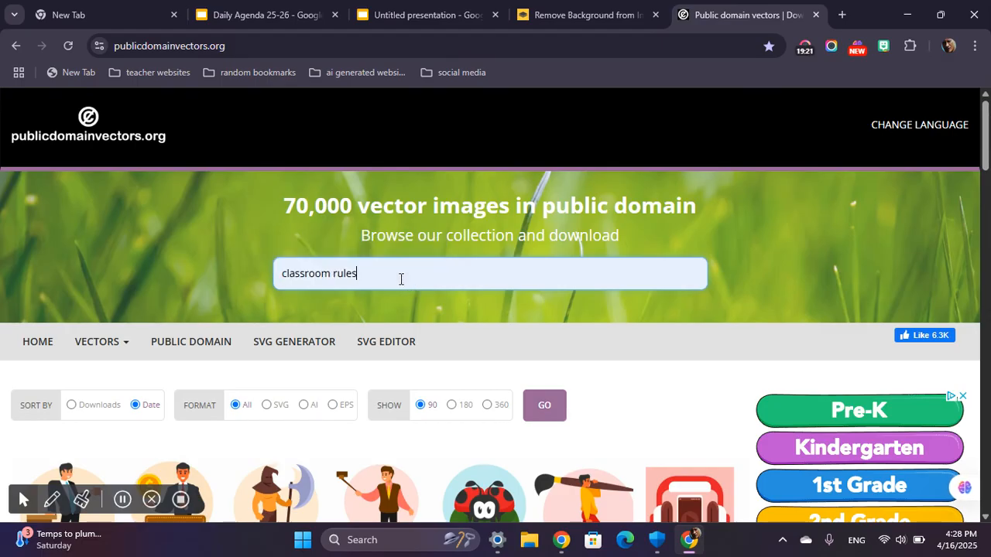
key("Return")
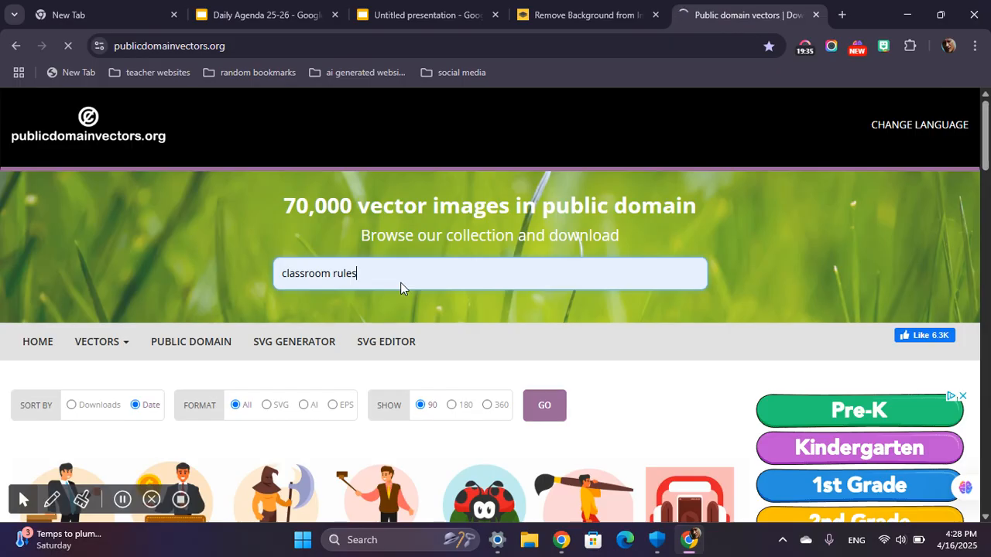
key("Return")
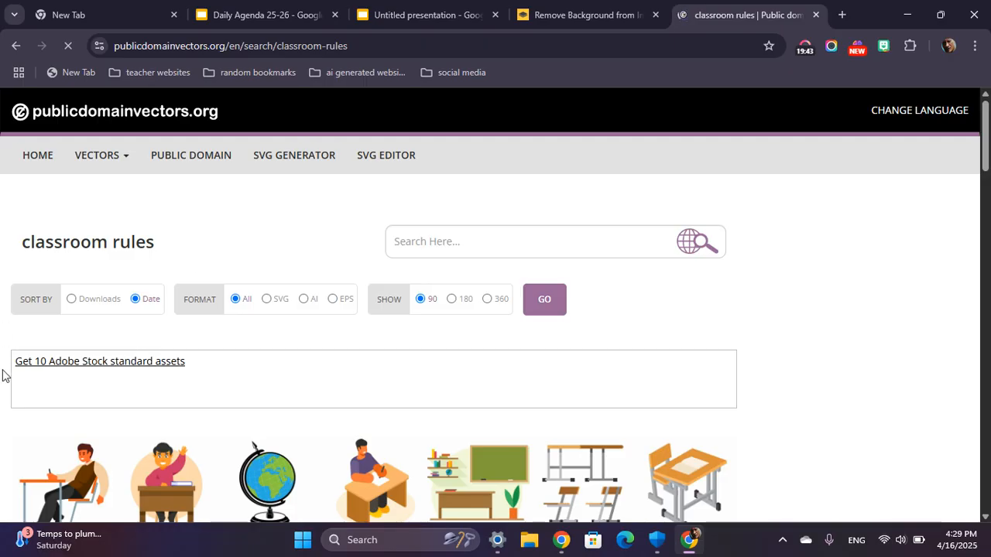
Copy the "Our School Rules" owl poster from the search results into the untitled presentation.
scroll(198, 356, "down", 3)
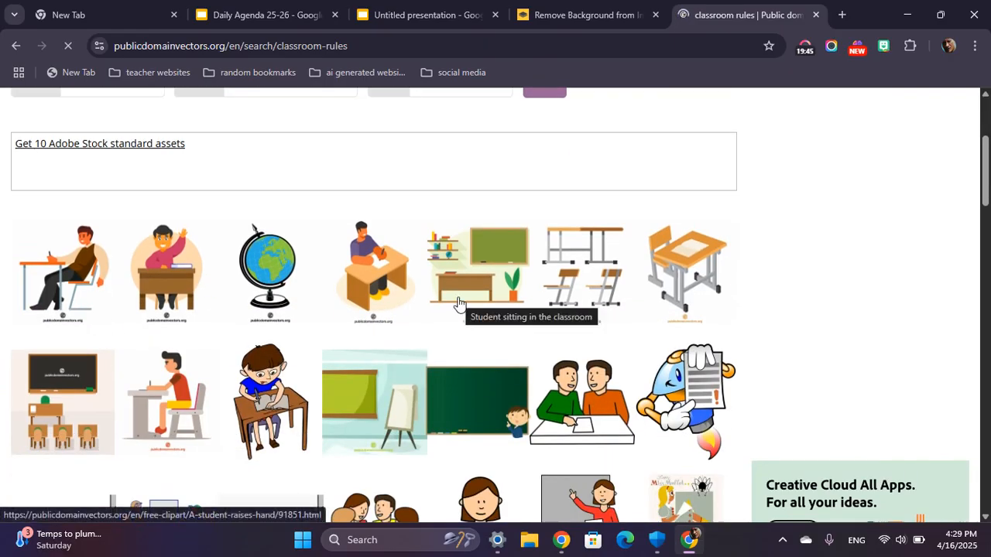
scroll(465, 306, "down", 1)
scroll(364, 298, "down", 1)
scroll(287, 310, "down", 1)
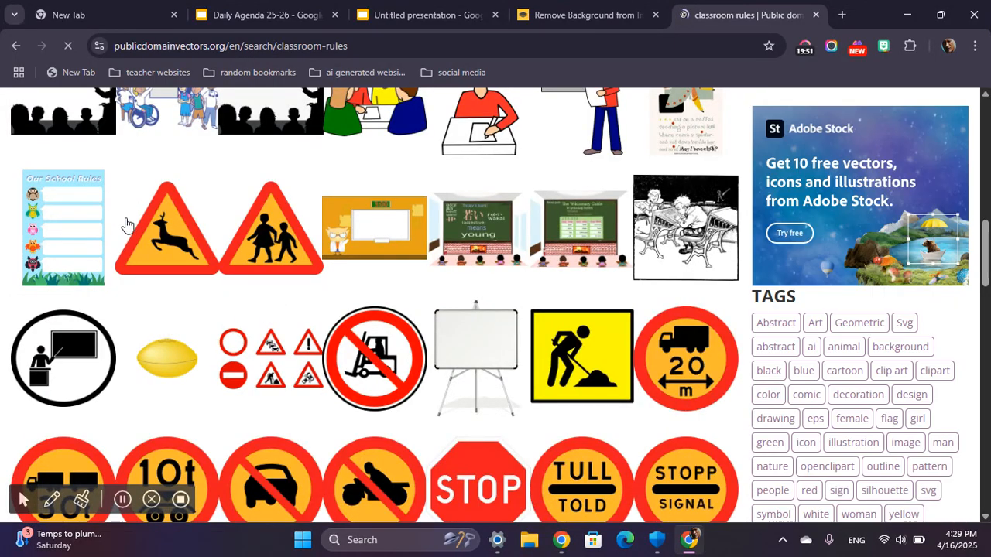
right_click(77, 214)
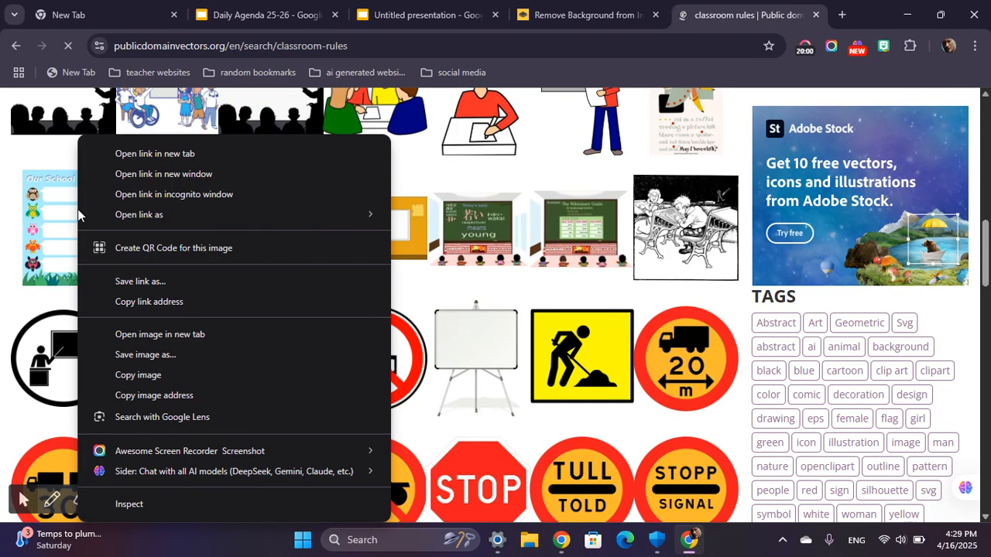
left_click(143, 376)
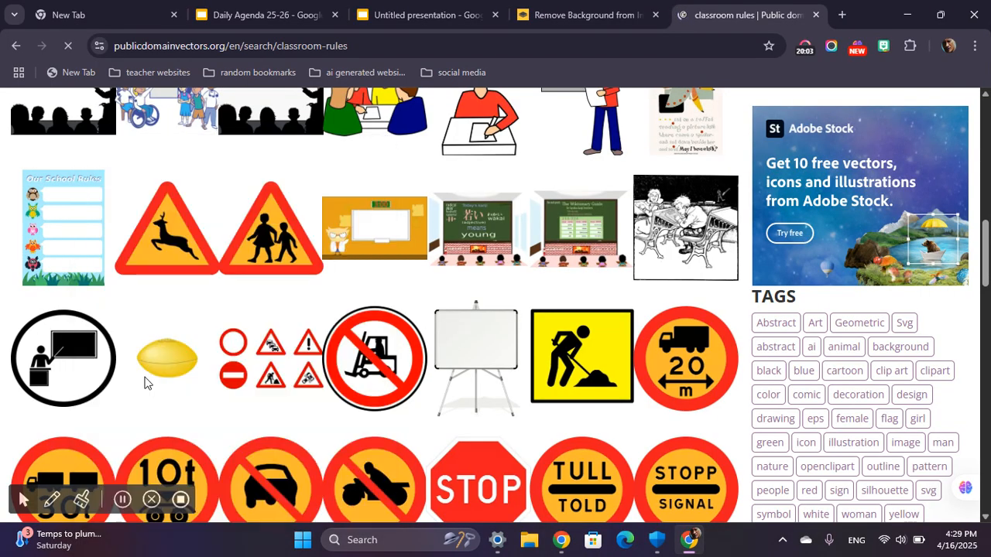
left_click(430, 14)
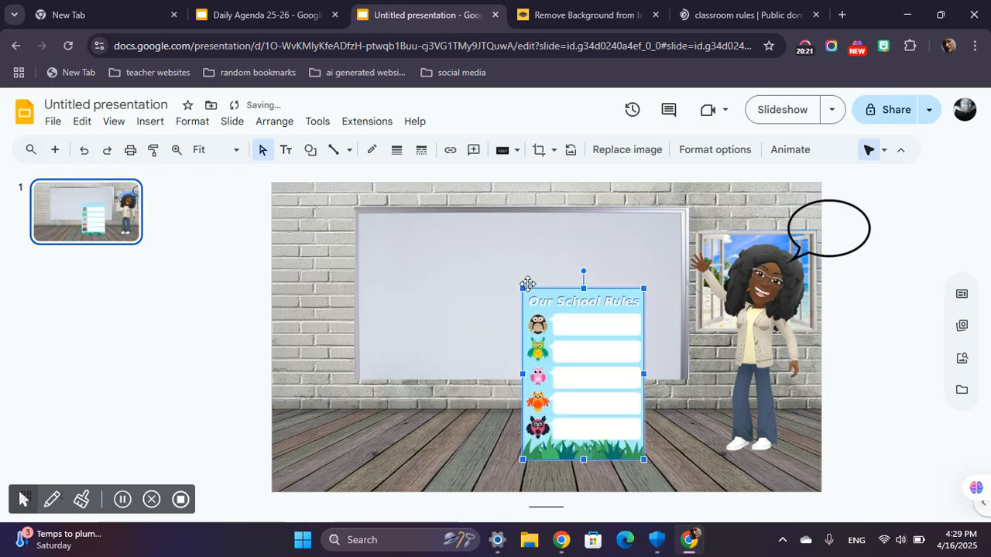
Shrink the school rules poster and place it on the brick wall to the left of the whiteboard.
left_click_drag(523, 288, 289, 252)
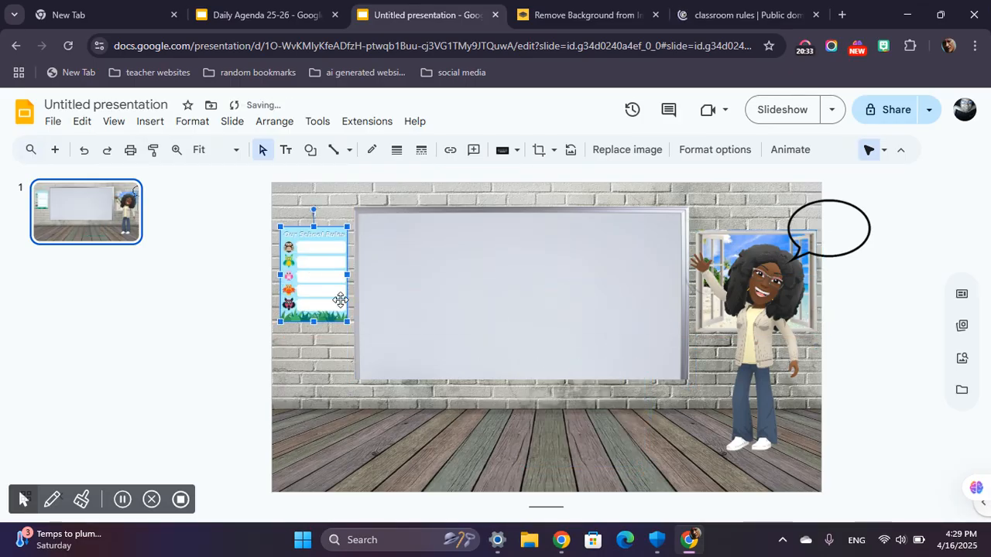
left_click_drag(346, 321, 356, 334)
left_click_drag(336, 294, 328, 293)
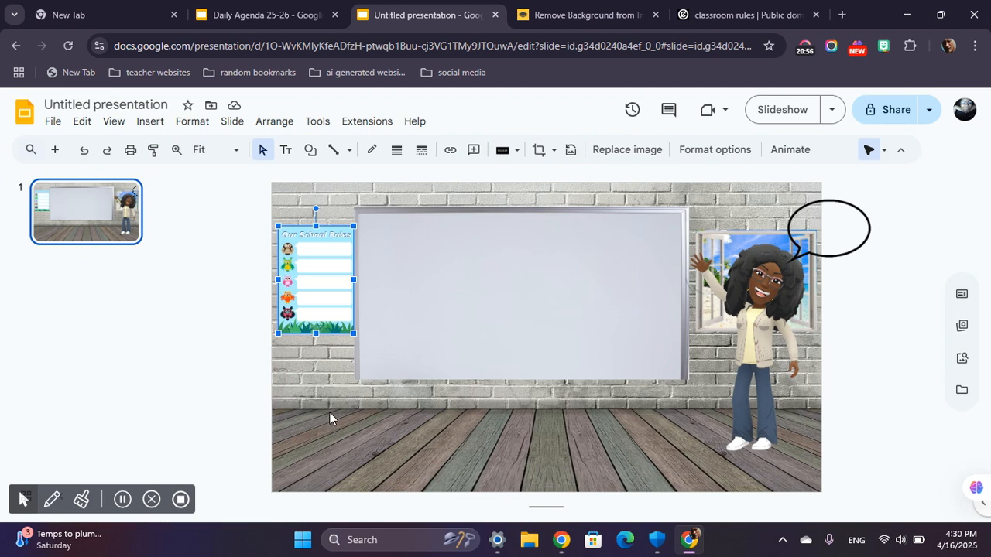
left_click(322, 195)
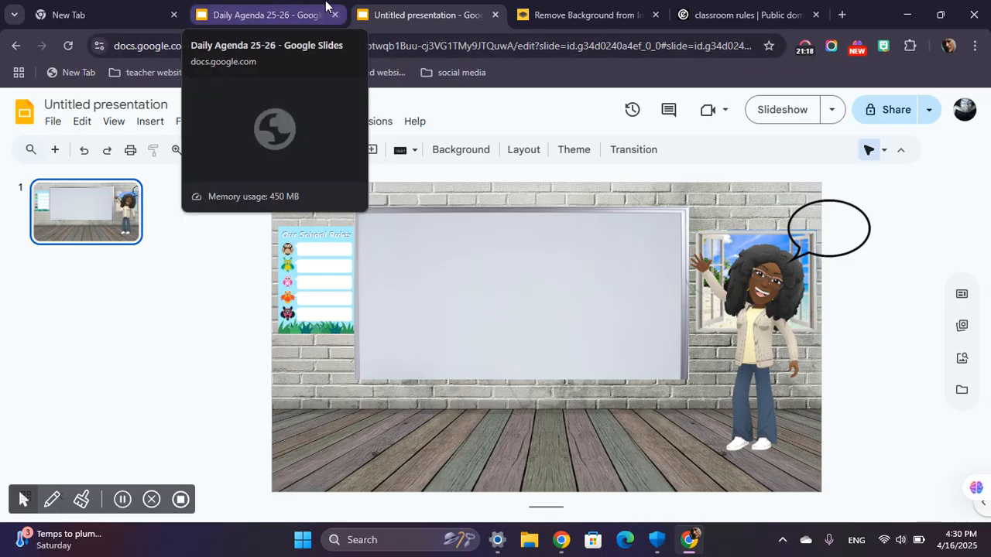
Copy the dark oval rug from the Daily Agenda 25-26 welcome slide onto the floor of the untitled presentation's slide.
left_click(243, 16)
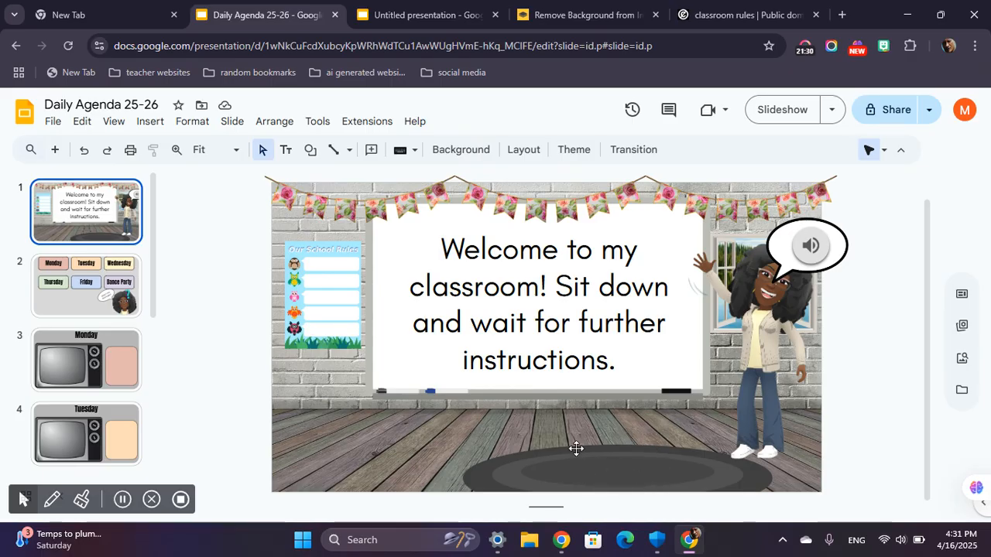
left_click(655, 466)
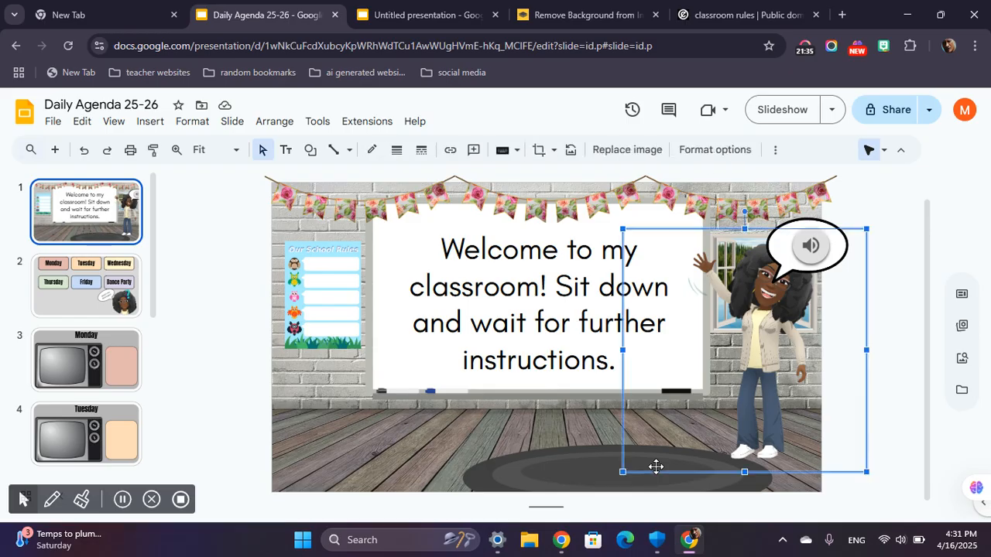
left_click(553, 473)
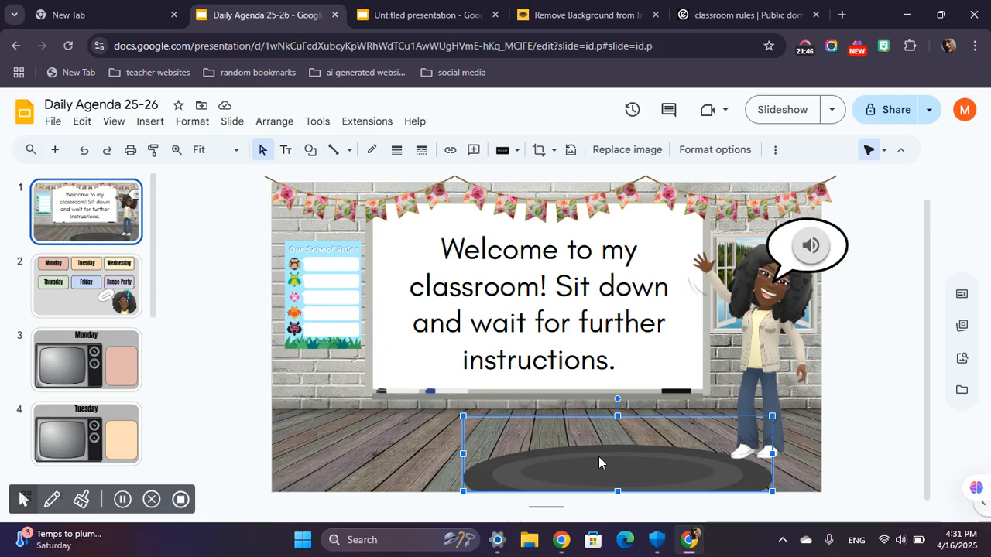
left_click(412, 17)
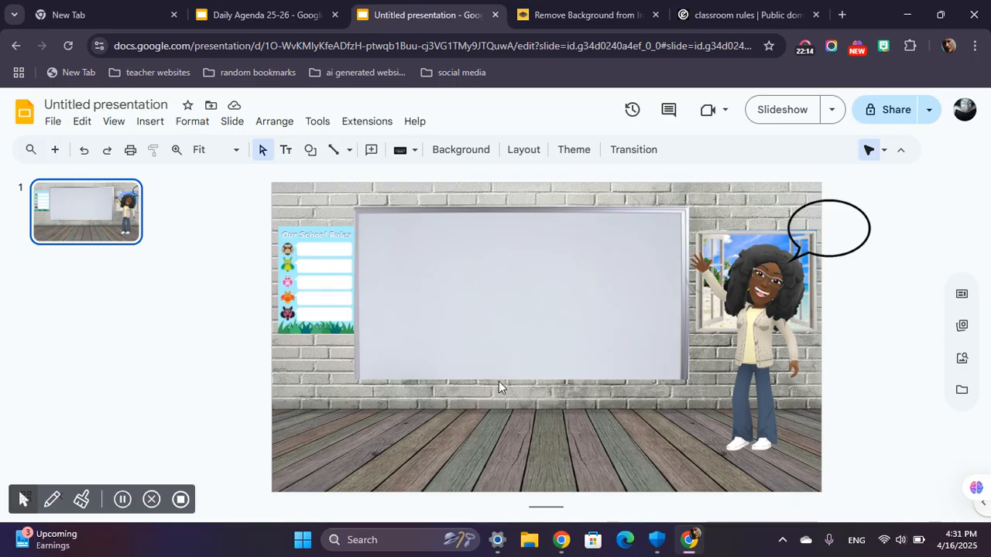
right_click(447, 460)
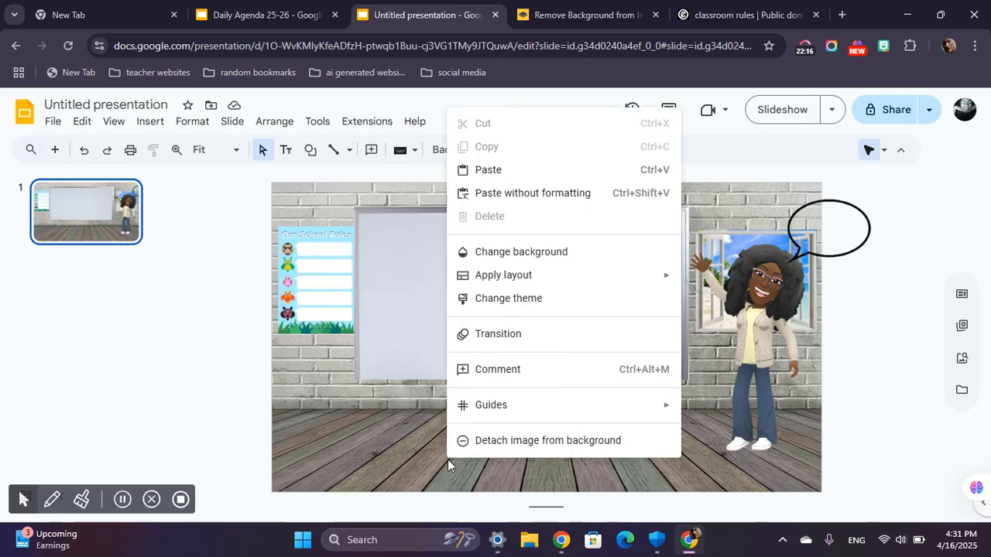
left_click(575, 167)
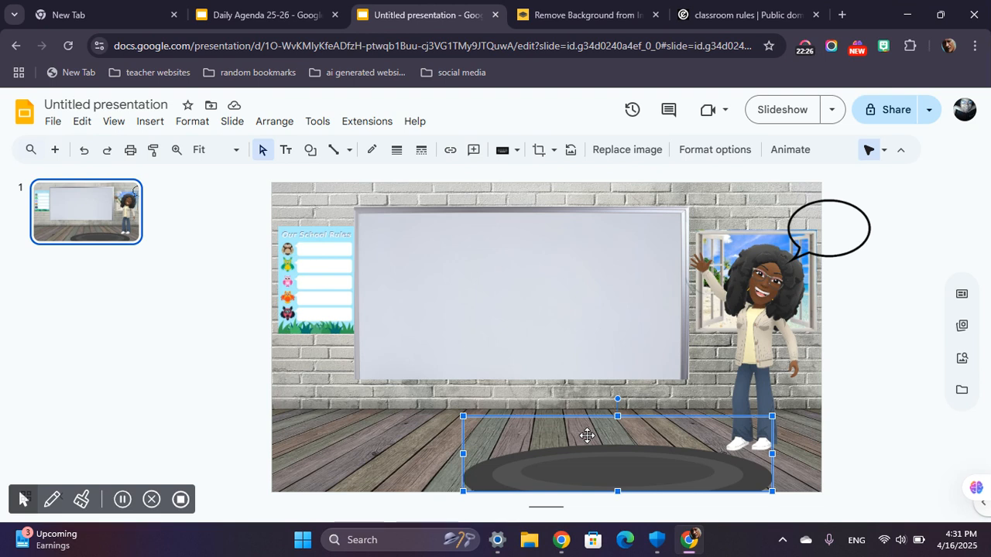
left_click(400, 449)
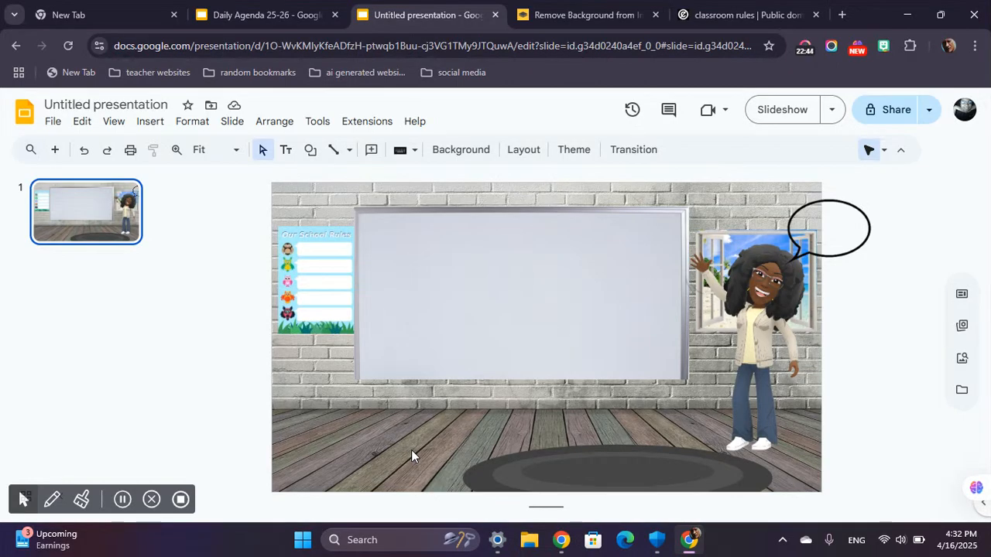
Move the speech bubble left above the avatar's head so it fits within the slide's right edge.
left_click(840, 236)
left_click_drag(836, 240, 783, 240)
left_click(864, 258)
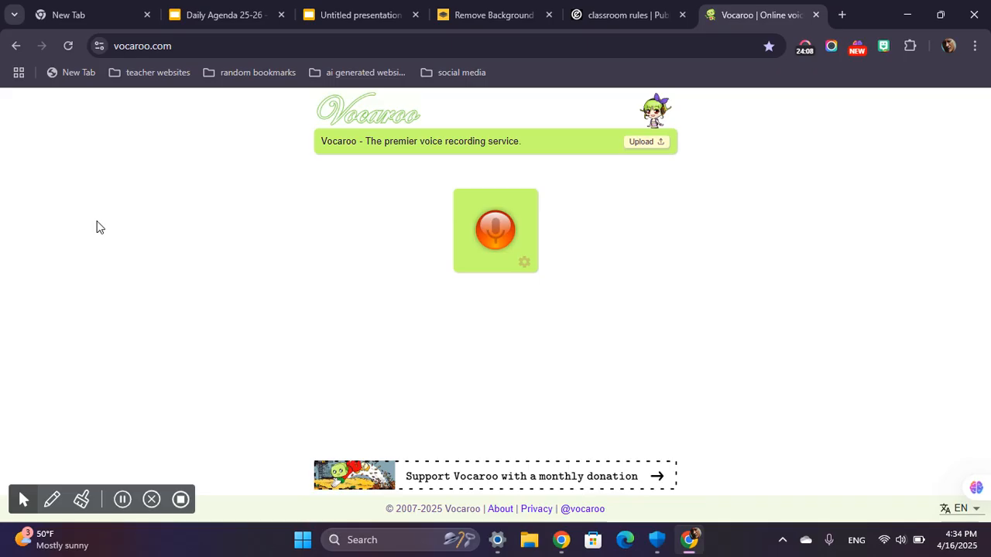
Check Vocaroo's microphone permission and record a test clip of about 3 seconds.
left_click(98, 46)
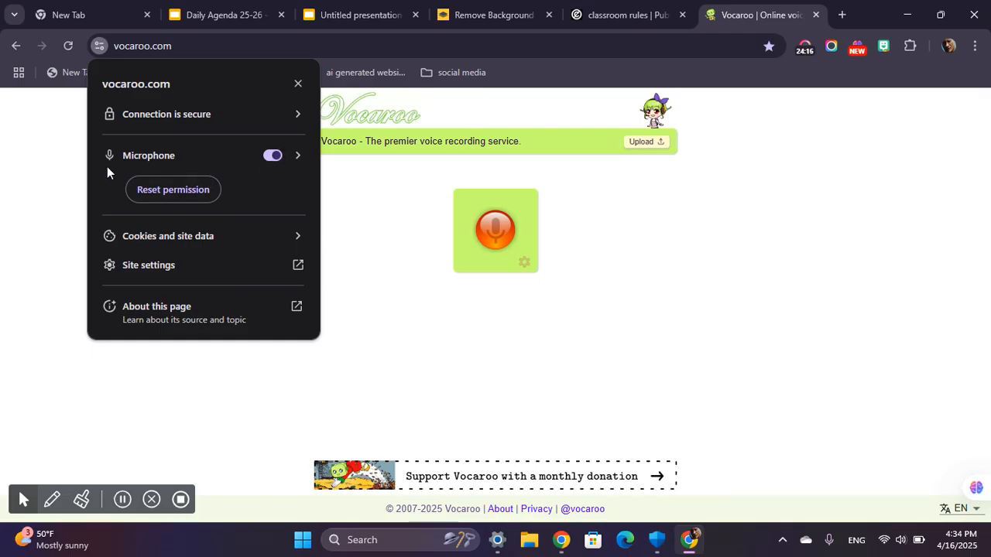
left_click(97, 53)
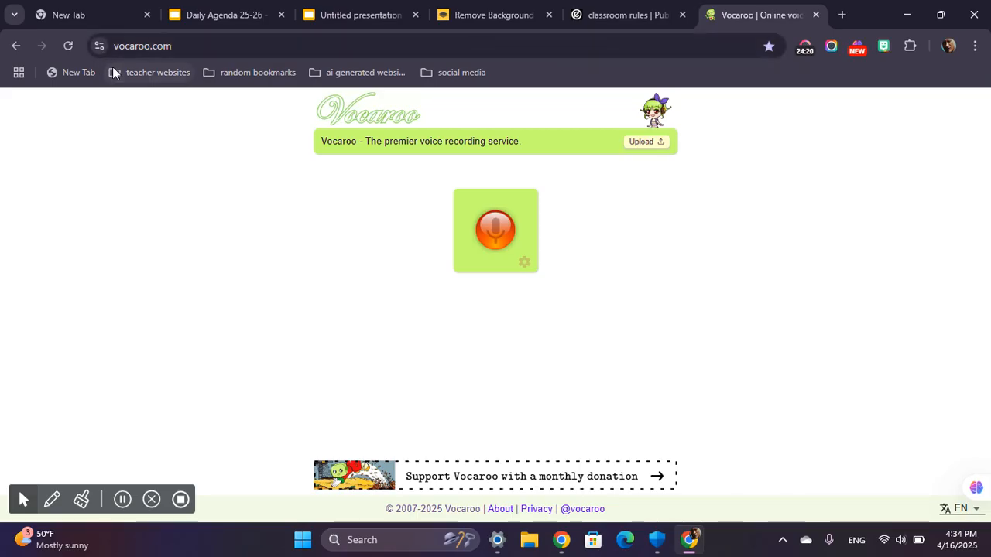
left_click(492, 234)
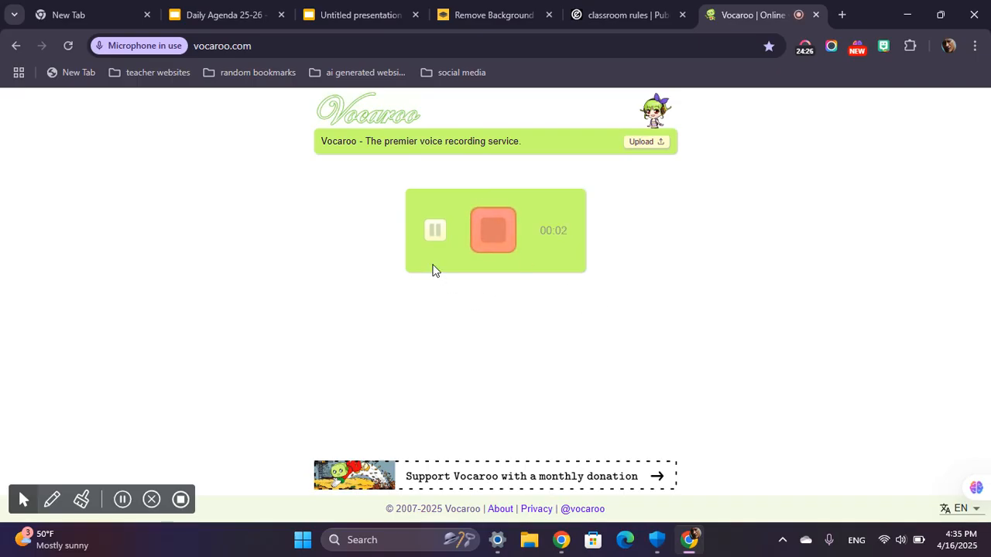
left_click(432, 233)
left_click(493, 230)
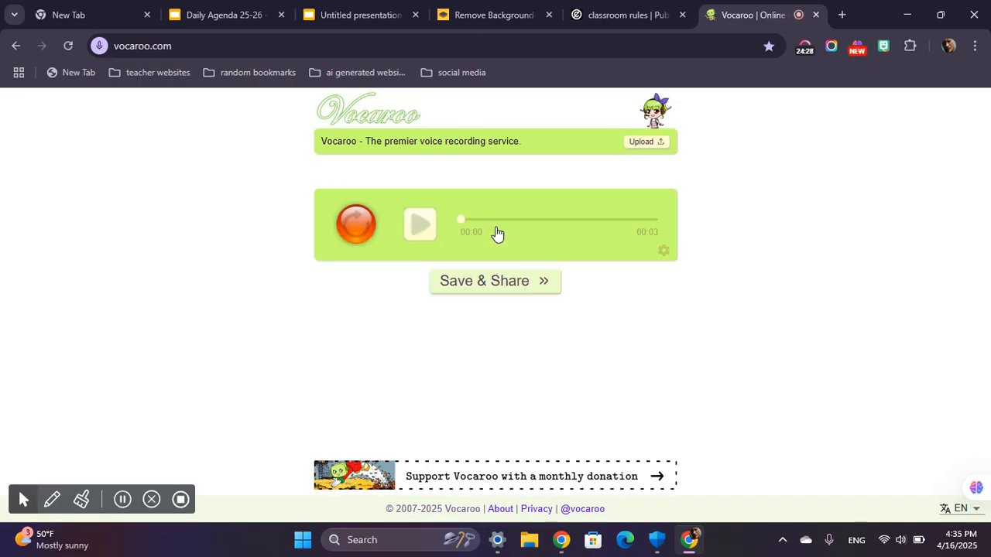
Re-record the voice message at about 18 seconds, then play it back and save it for sharing.
left_click(356, 228)
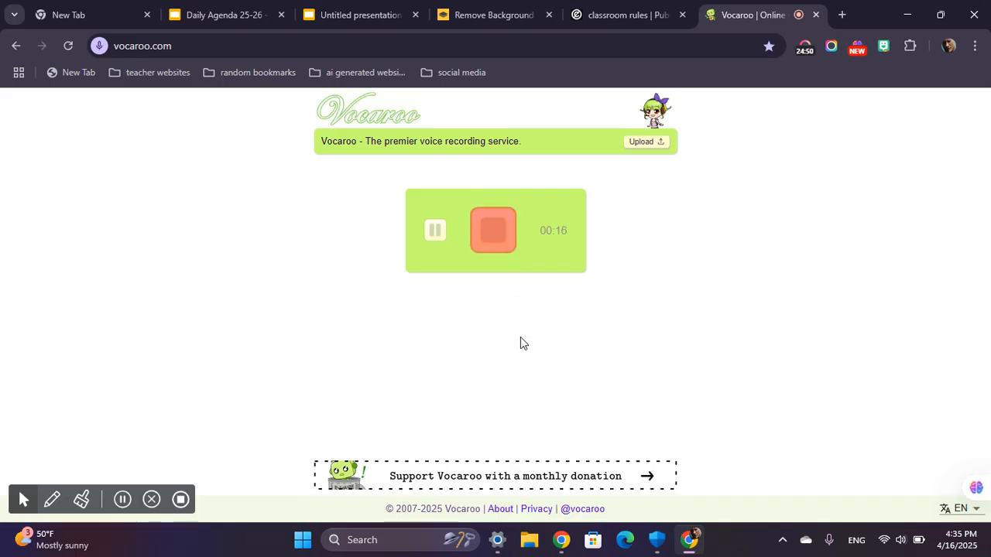
left_click(498, 239)
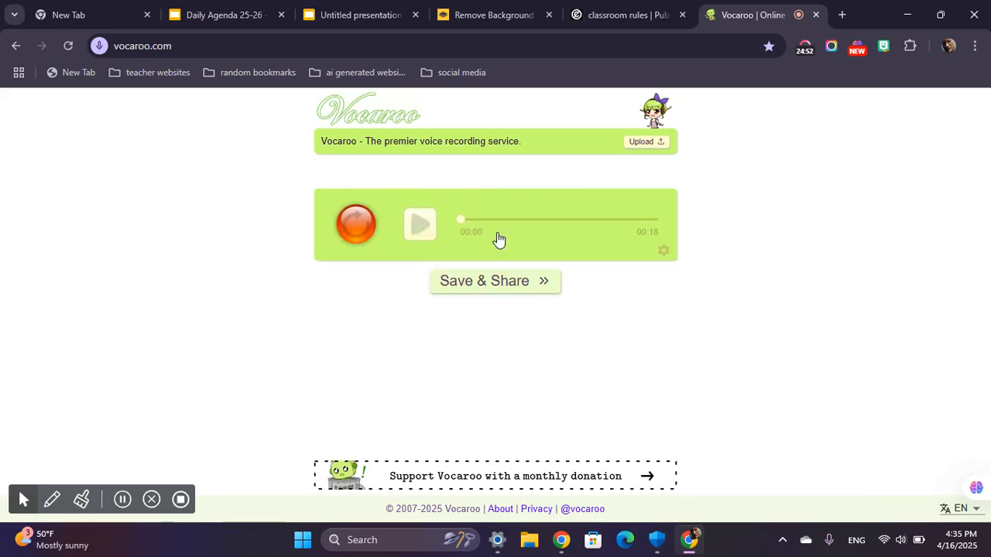
left_click(419, 237)
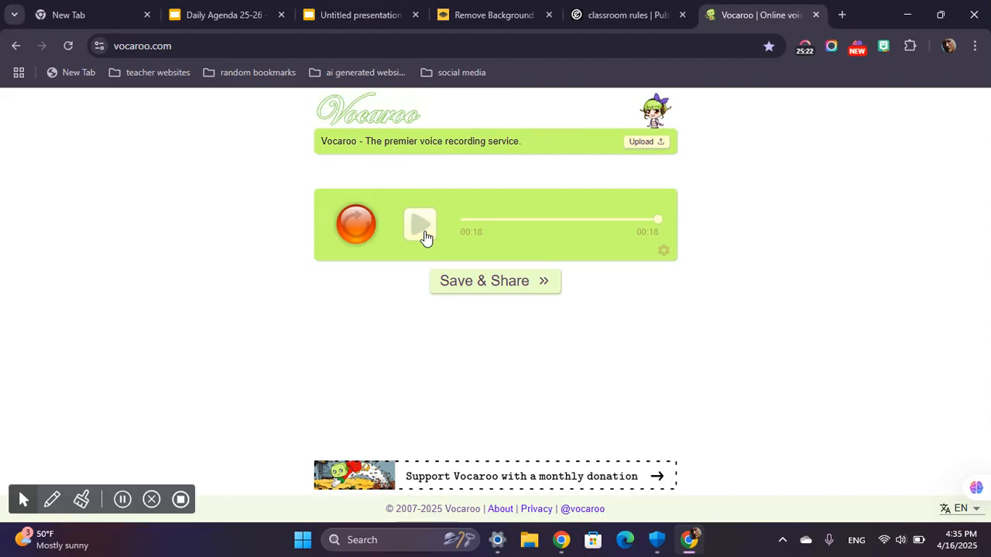
left_click(480, 289)
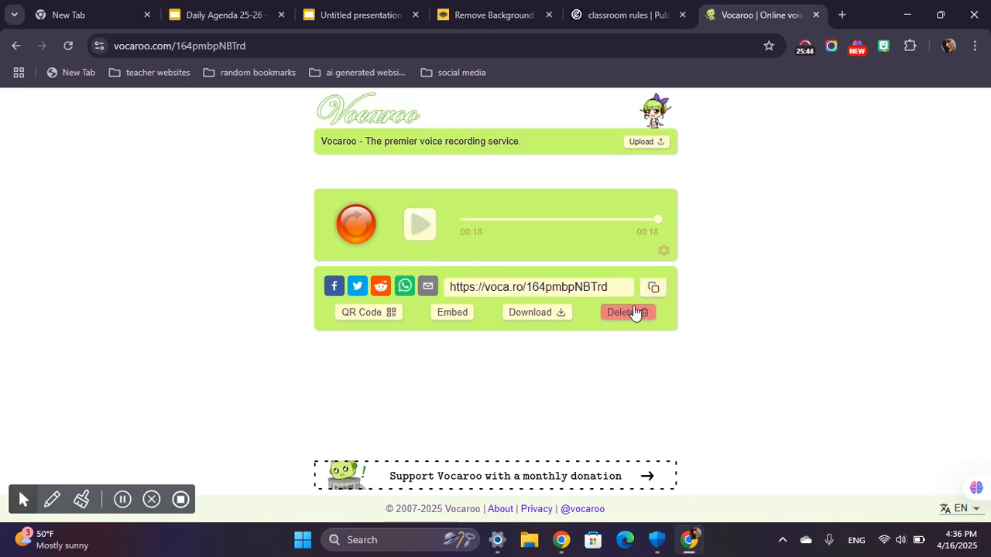
Download the saved Vocaroo voice message as an audio file and switch to My Drive in Google Drive.
left_click(542, 315)
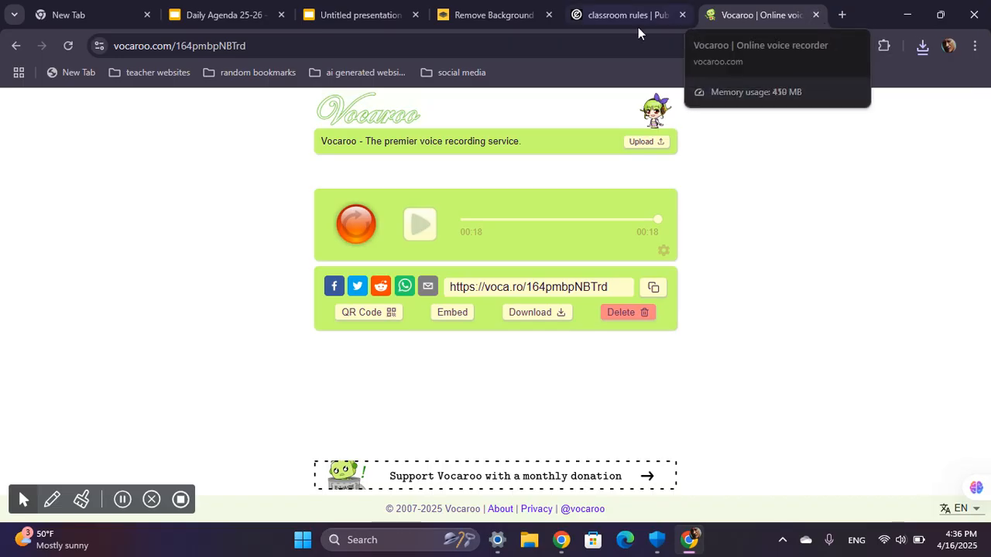
left_click(124, 502)
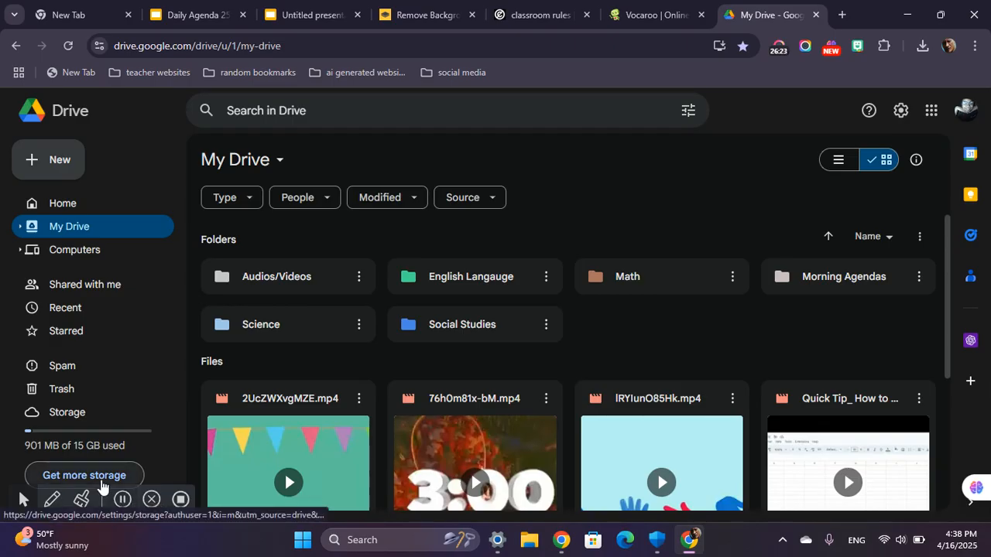
scroll(389, 287, "down", 1)
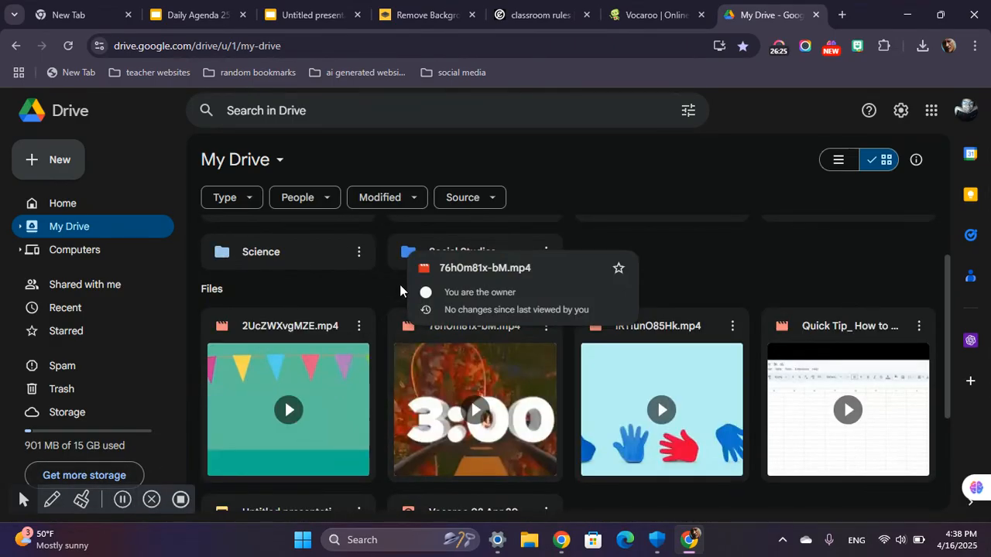
scroll(389, 294, "up", 1)
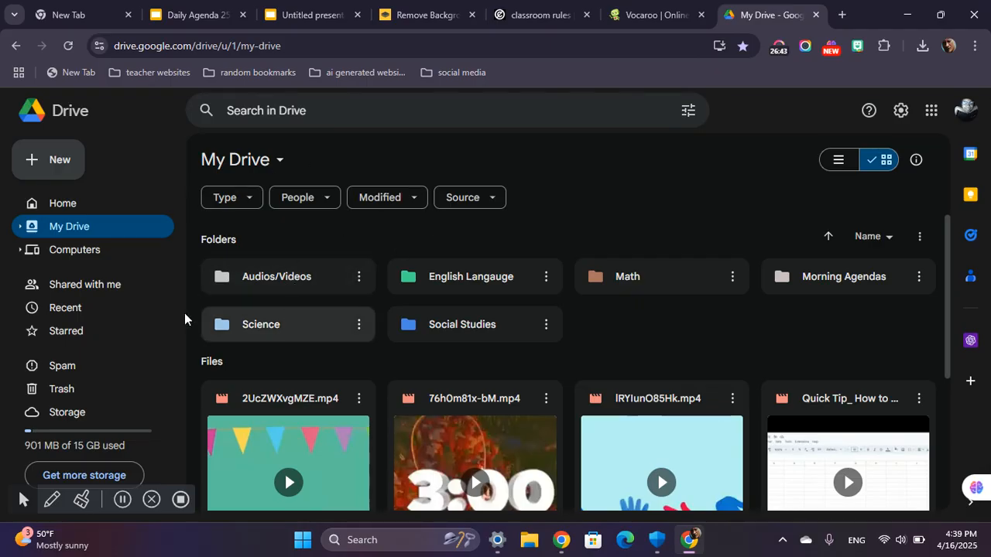
Upload the Vocaroo 16 Apr 2025 MP3 file from the Downloads folder to My Drive.
left_click(75, 151)
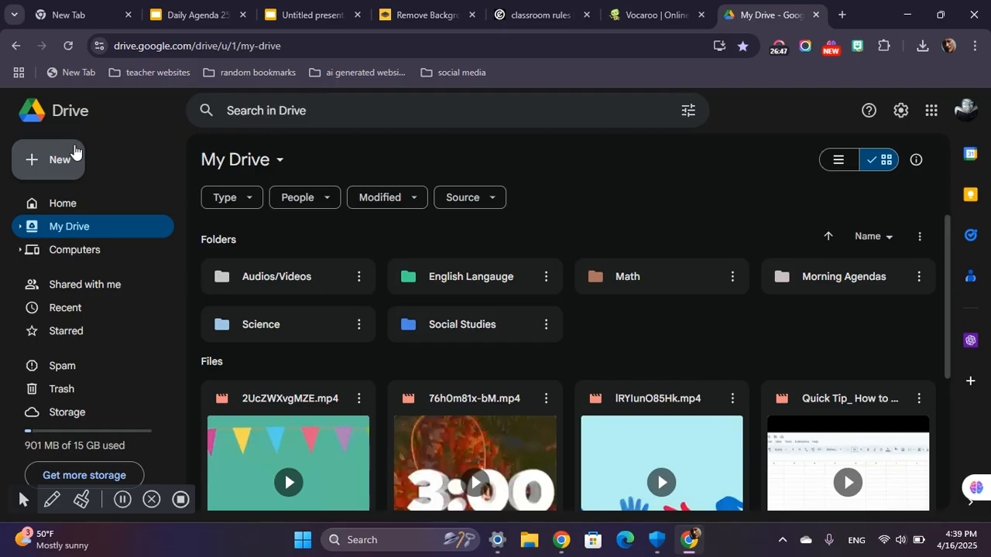
left_click(75, 152)
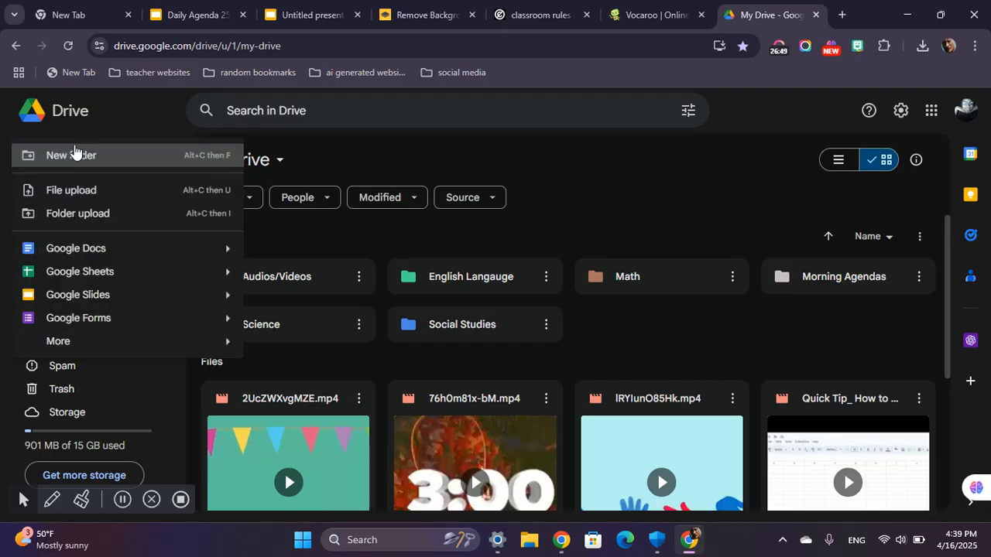
left_click(92, 189)
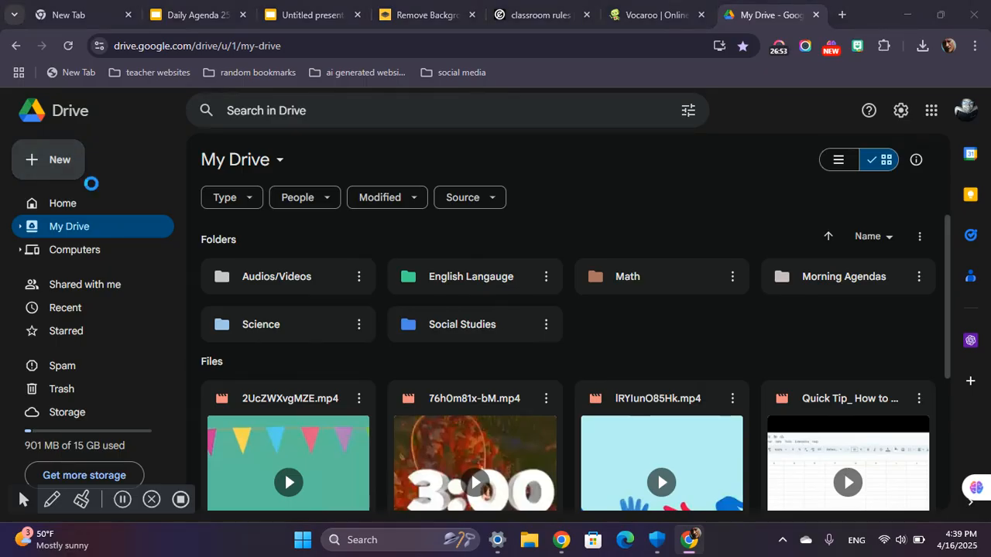
scroll(277, 183, "down", 3)
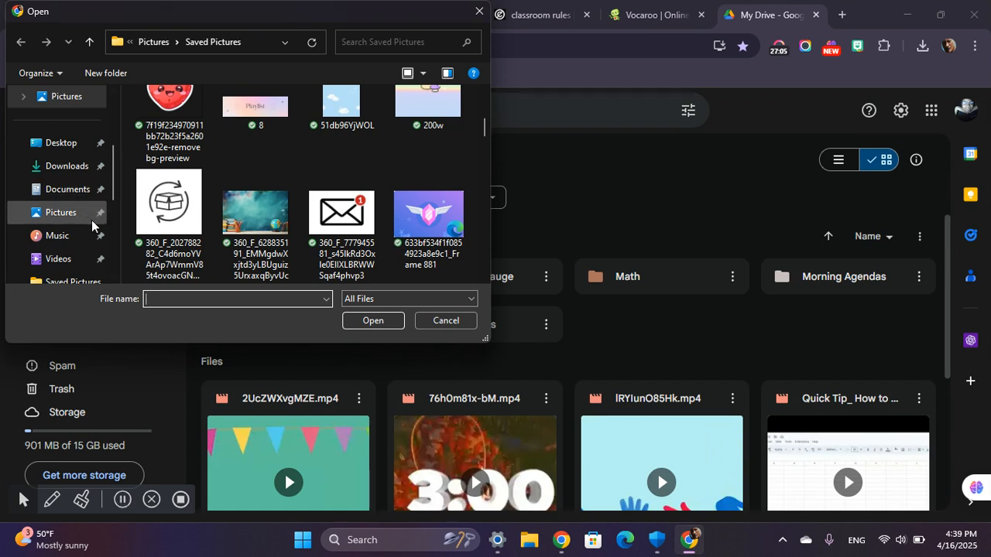
scroll(229, 202, "down", 3)
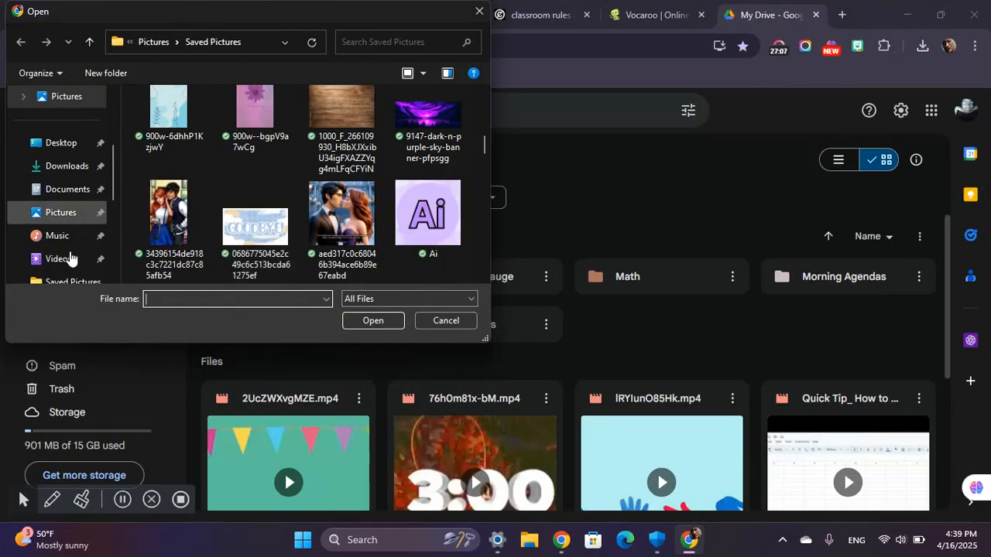
left_click(67, 166)
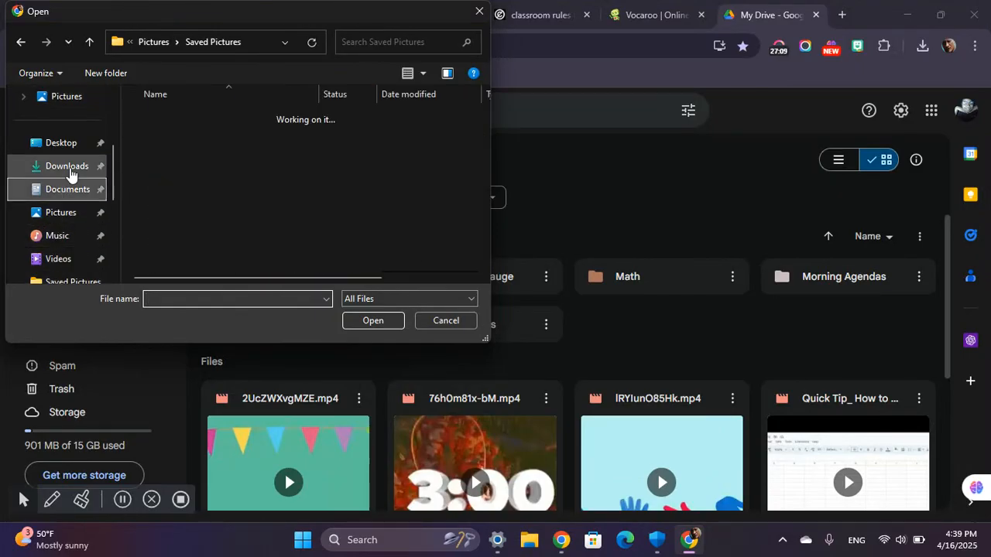
left_click(208, 139)
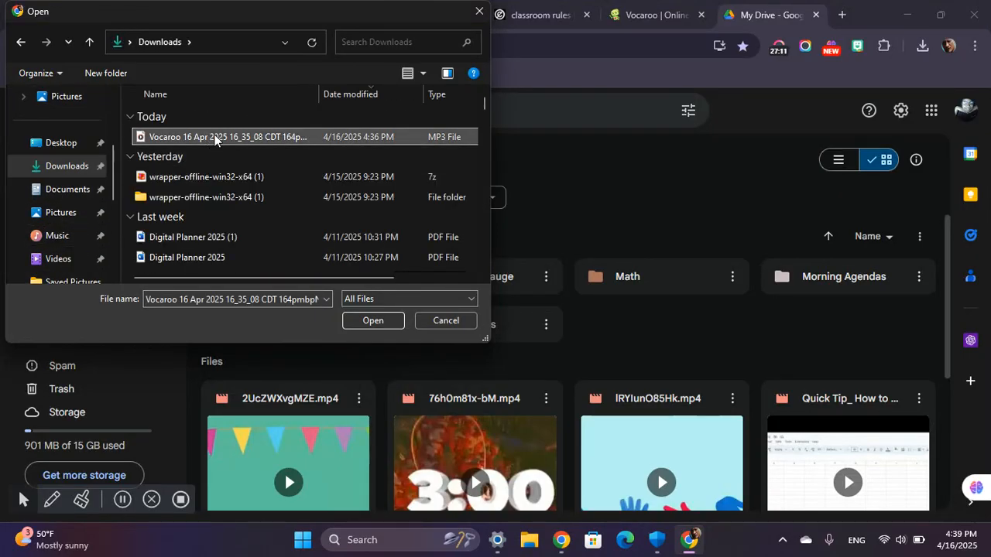
left_click(369, 318)
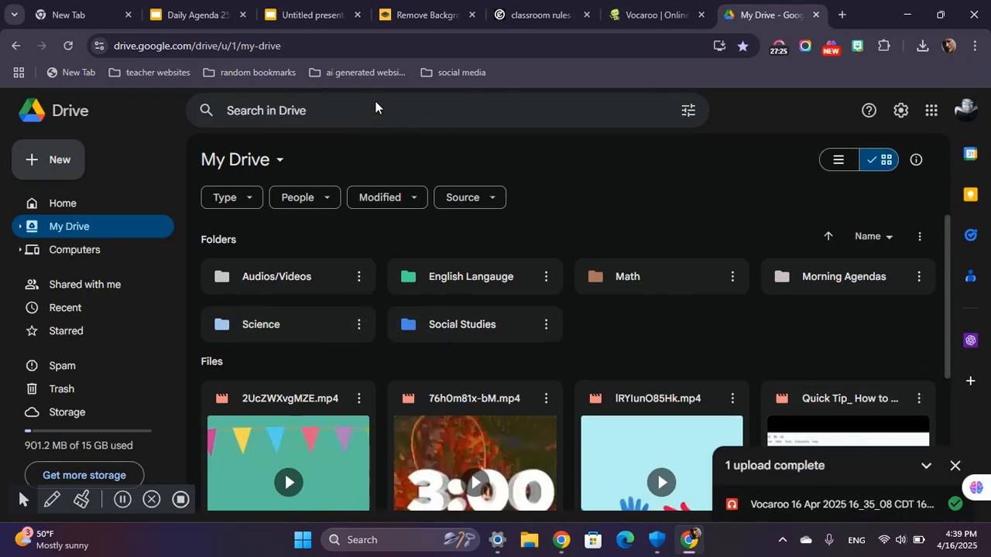
Move the uploaded Vocaroo 16 Apr 2025 recording from My Drive into the Audios/Videos folder.
scroll(622, 352, "down", 3)
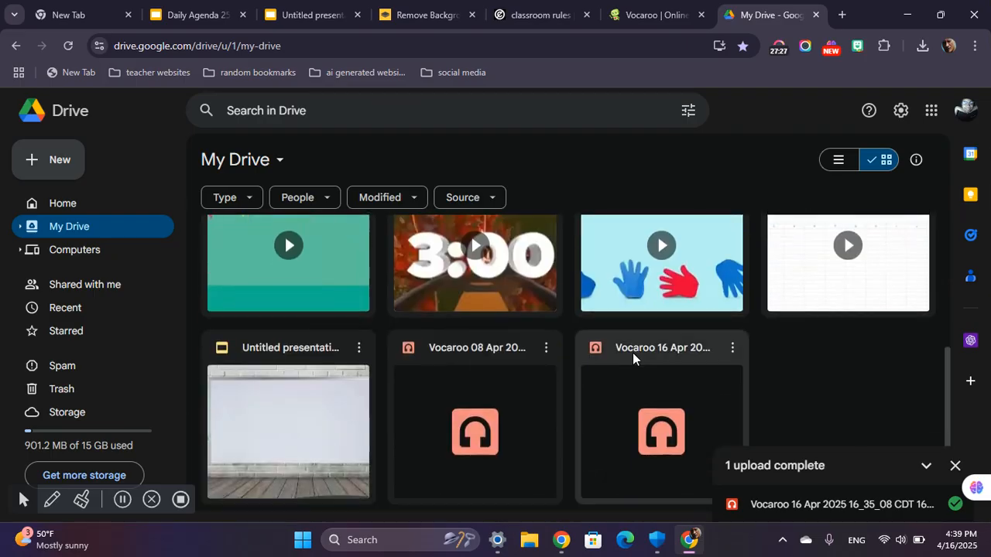
left_click(641, 399)
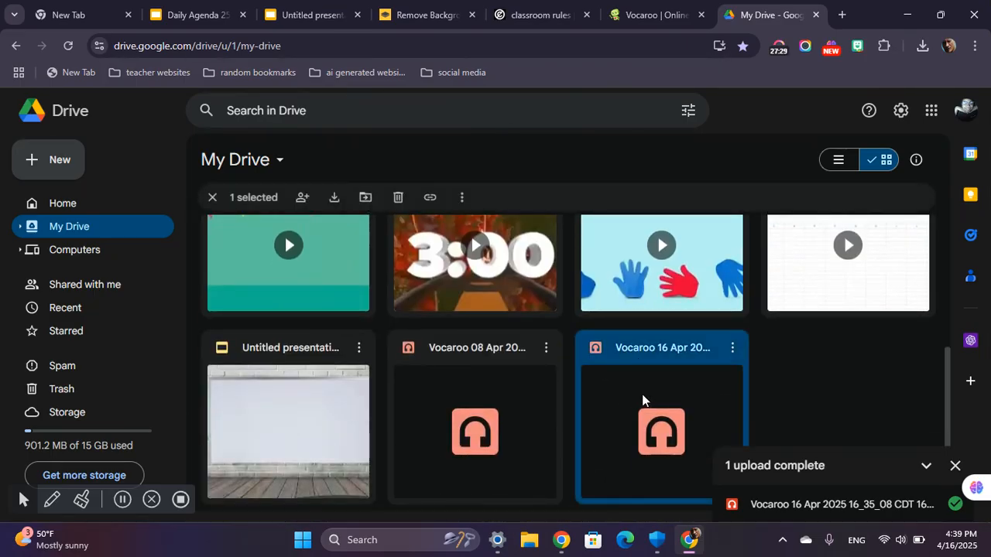
right_click(643, 398)
mouse_move(713, 307)
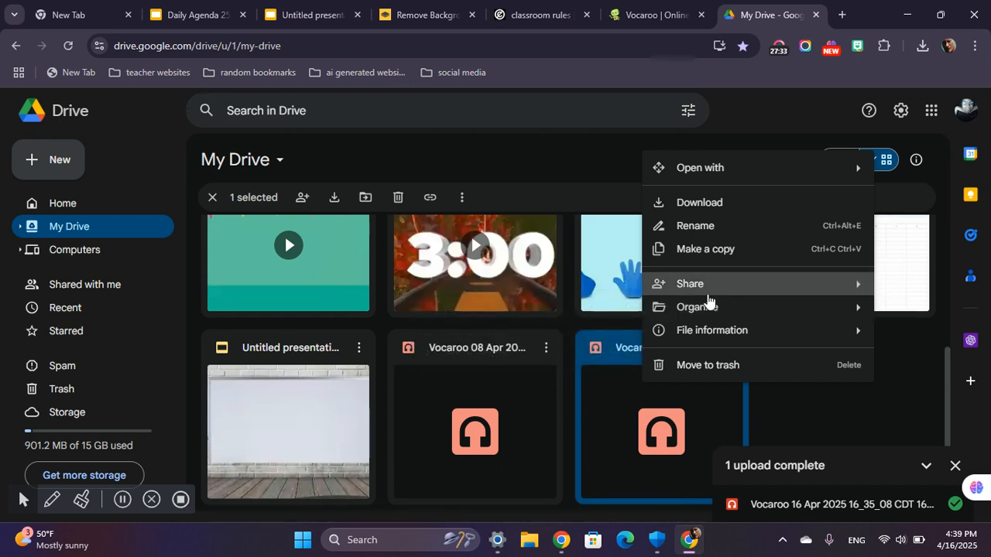
left_click(601, 312)
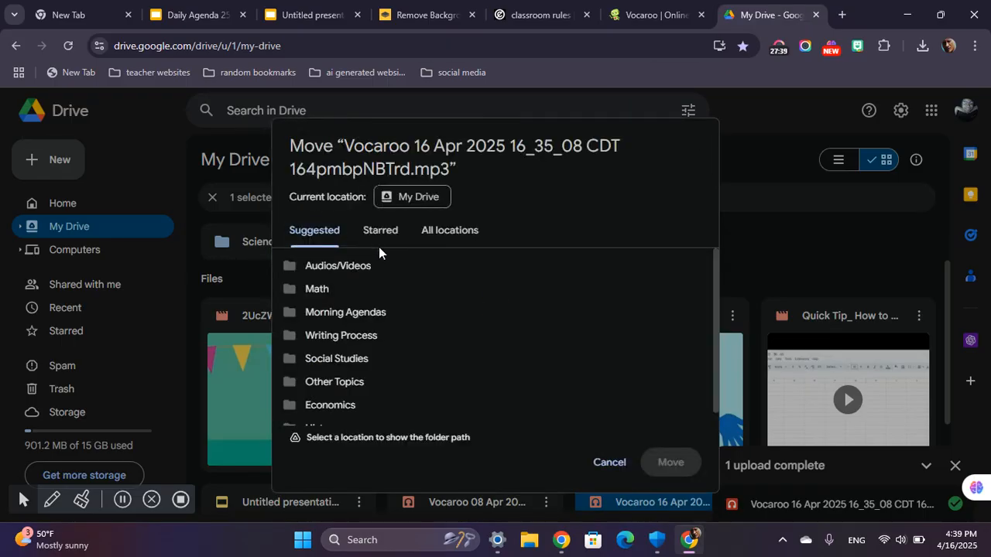
left_click(380, 269)
left_click(655, 460)
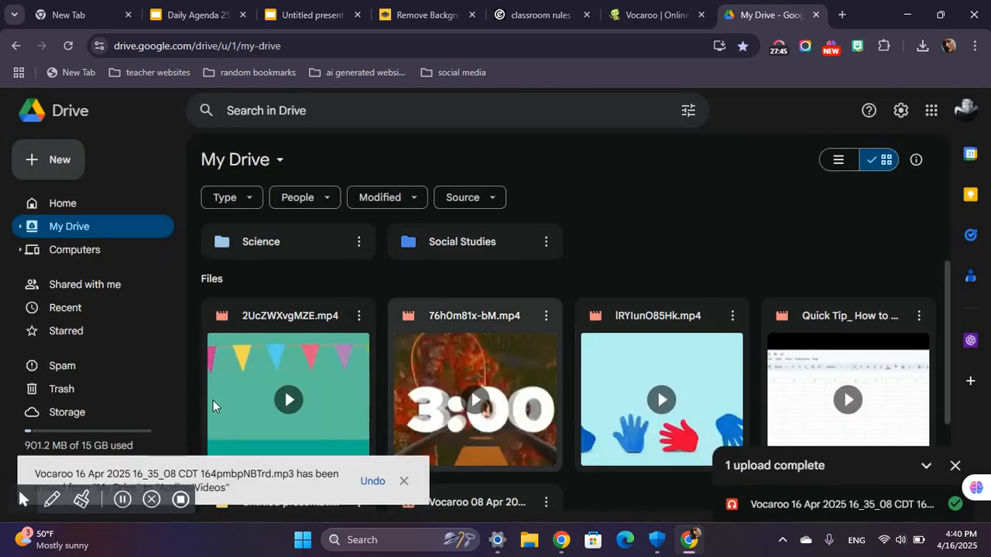
Insert the Vocaroo 16 Apr 2025 audio from the recent Drive files into the untitled presentation's slide.
left_click(311, 17)
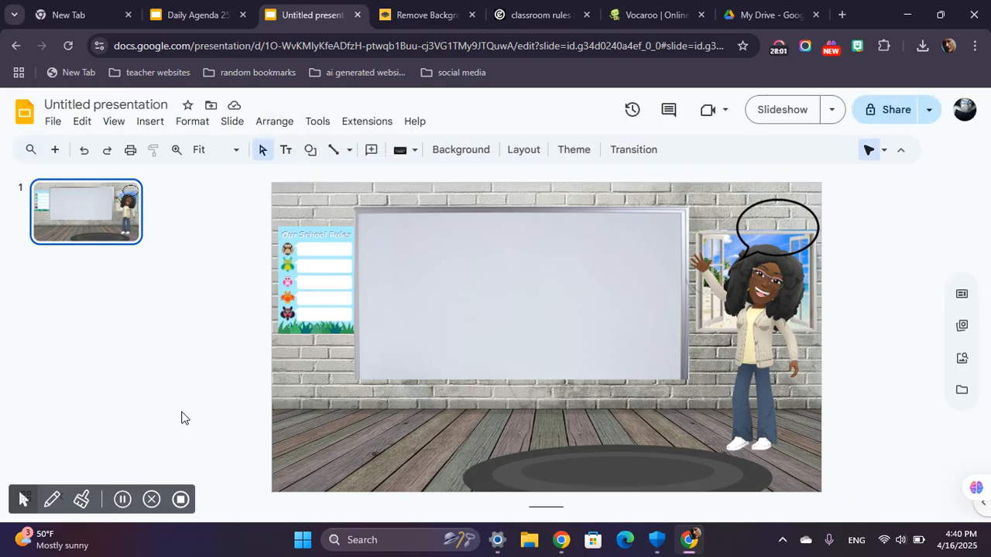
left_click(152, 123)
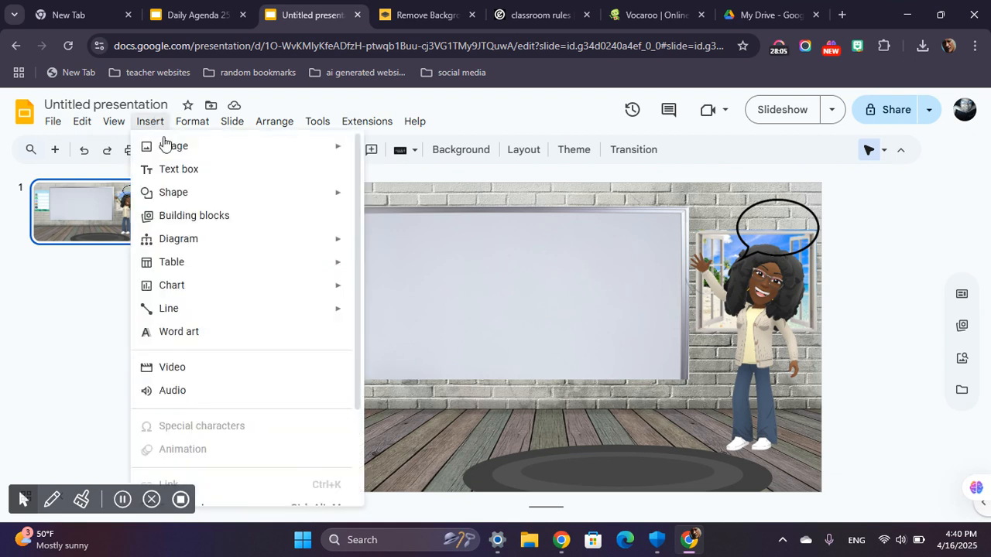
left_click(184, 392)
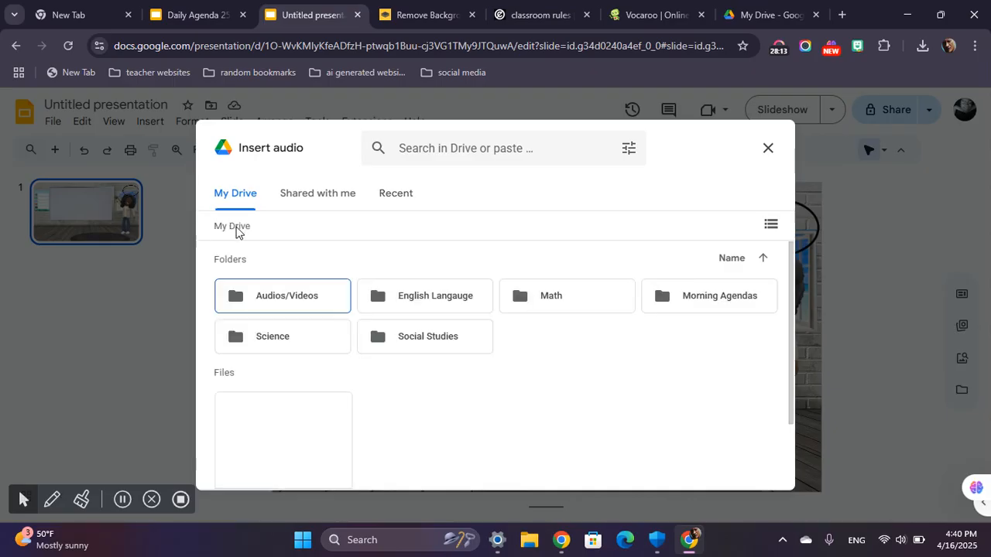
left_click(301, 197)
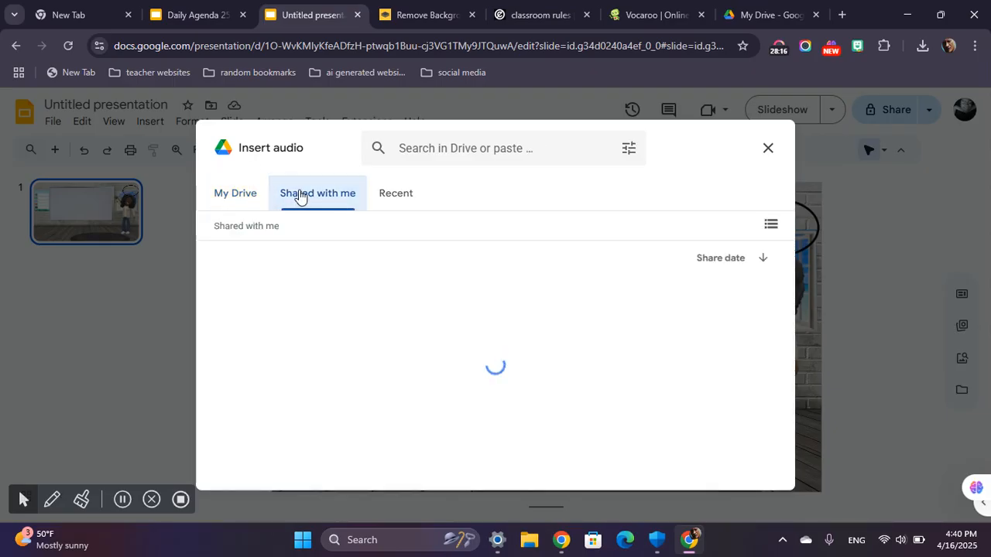
left_click(399, 192)
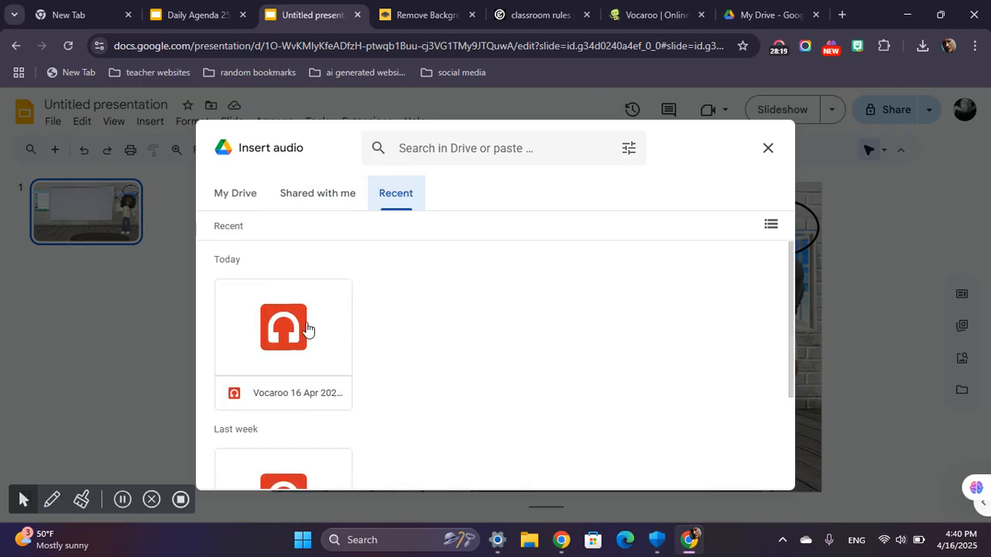
left_click(274, 350)
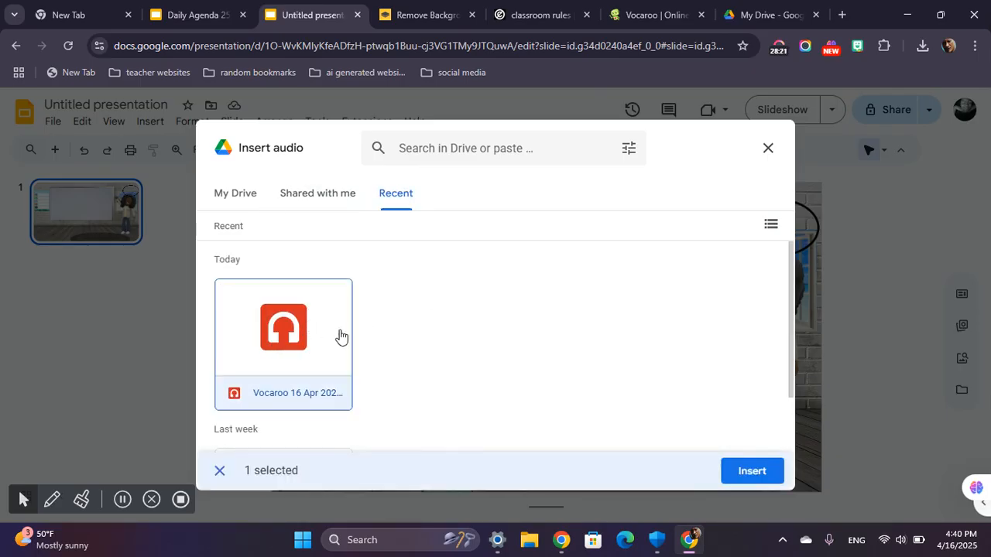
left_click(751, 472)
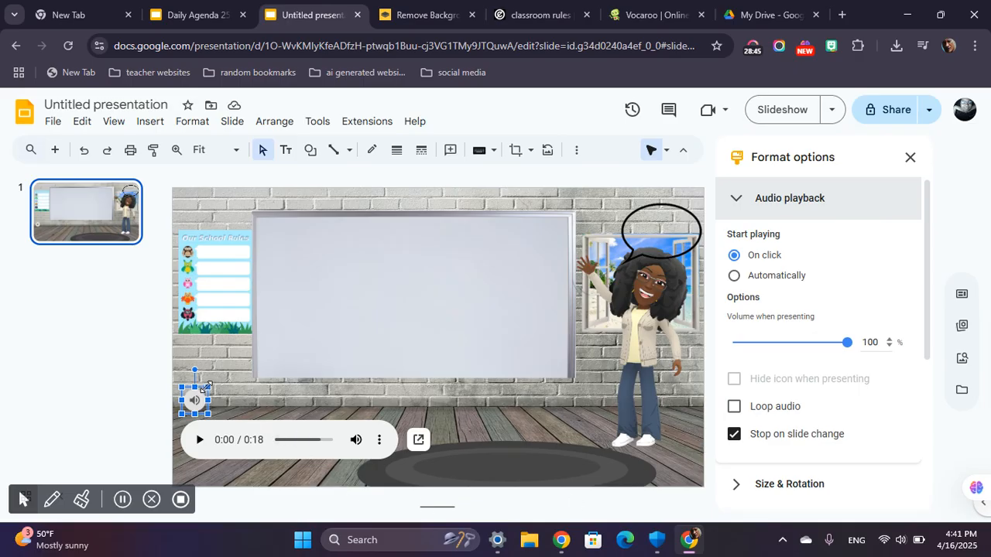
Enlarge the audio icon and place it inside the speech bubble above the avatar's head.
left_click_drag(207, 384, 370, 336)
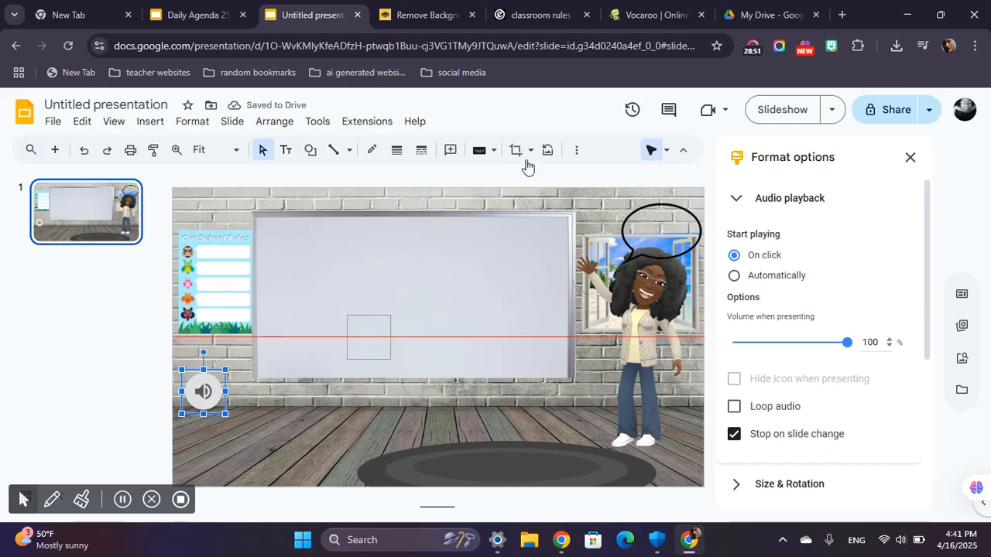
left_click_drag(663, 218, 303, 317)
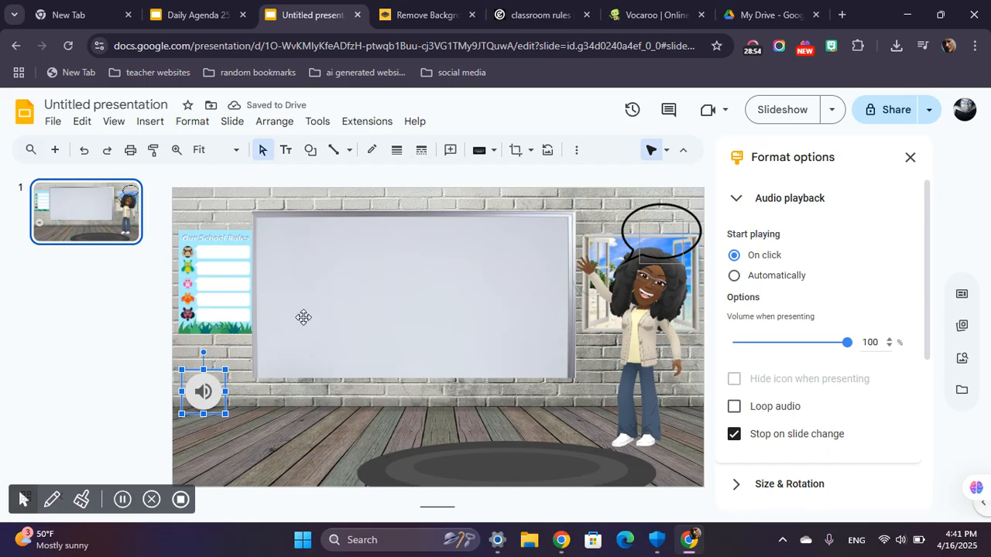
left_click_drag(666, 223, 662, 232)
left_click(665, 229)
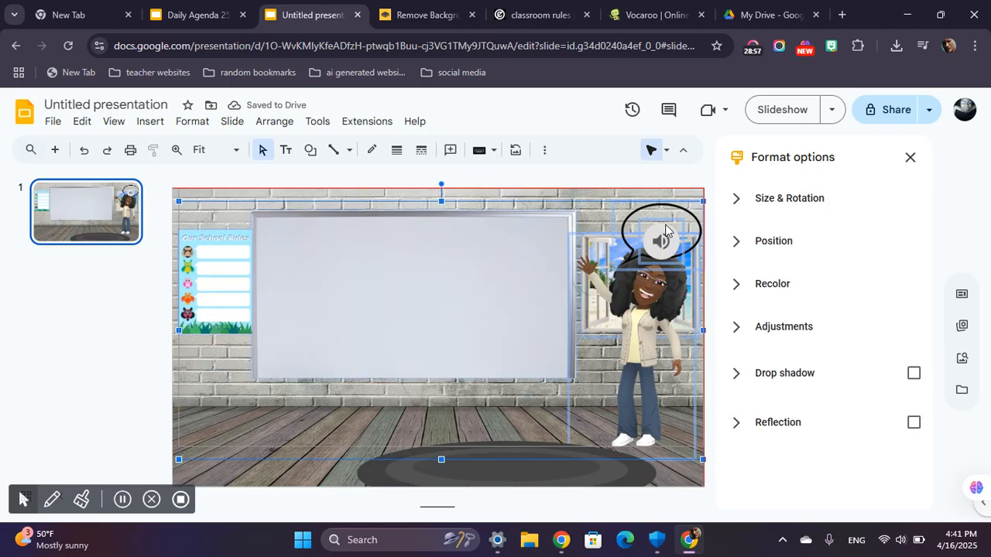
key("ctrl+z")
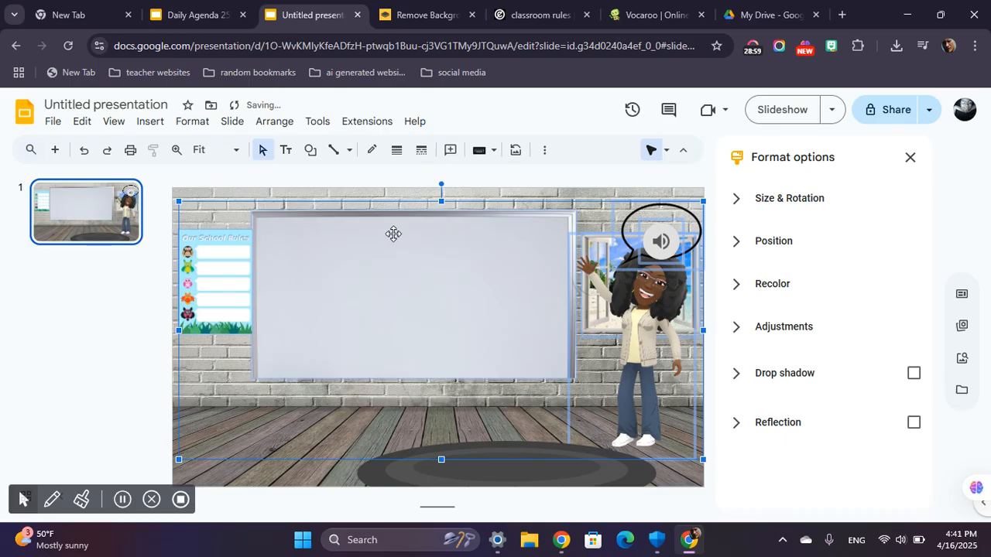
key("Escape")
mouse_move(669, 241)
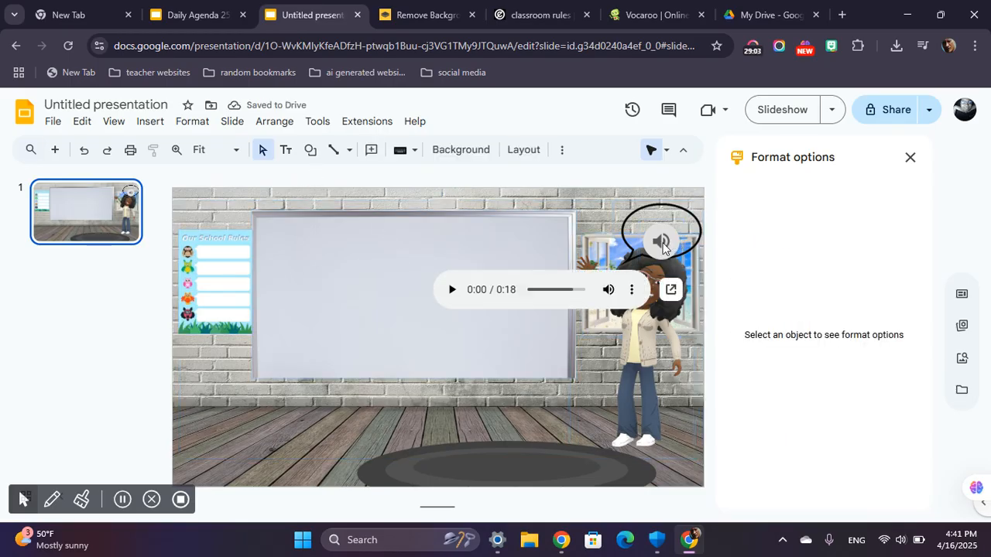
left_click(662, 245)
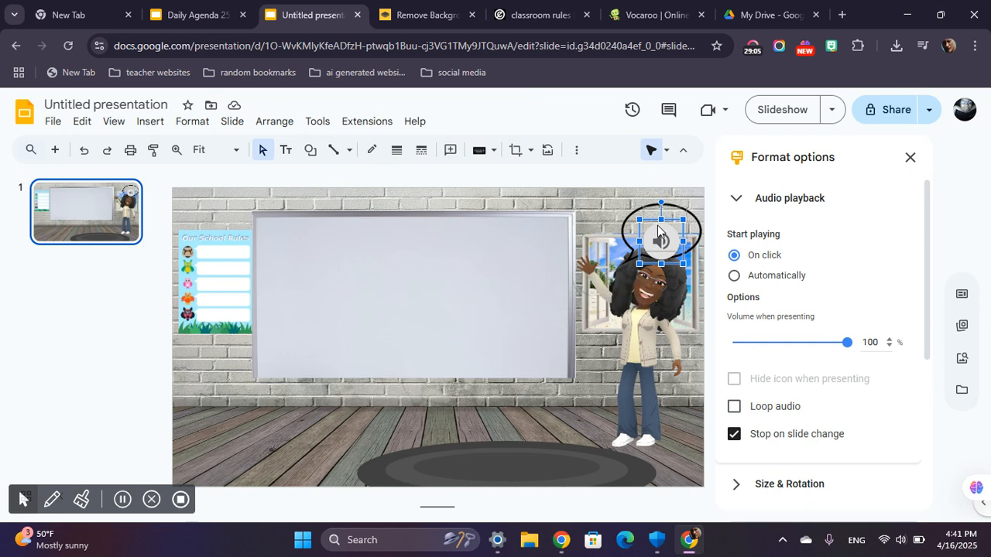
mouse_move(654, 228)
left_mouse_down()
mouse_move(656, 216)
mouse_move(659, 224)
left_mouse_up()
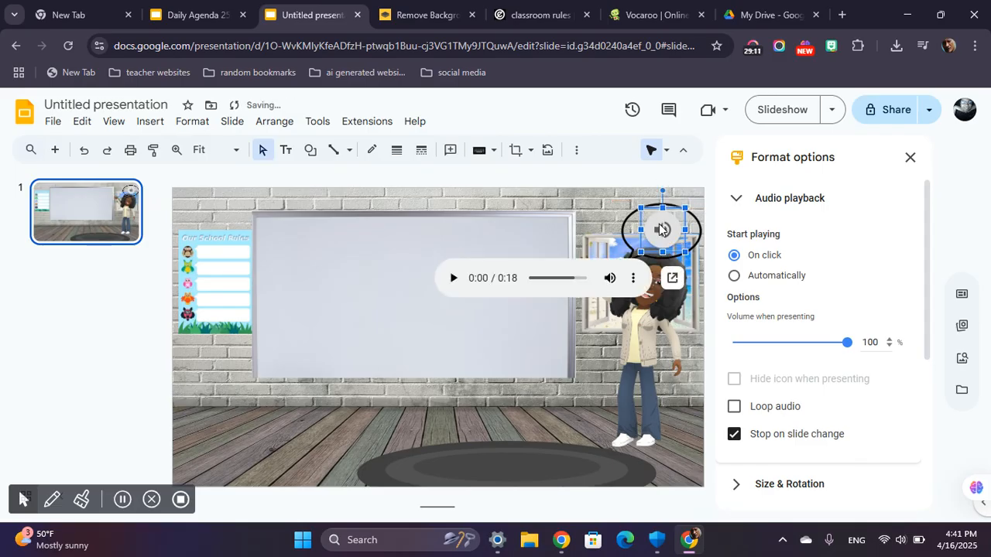
Set the audio to start playing automatically and hide its icon when presenting.
left_click(734, 276)
scroll(759, 367, "down", 5)
scroll(756, 372, "up", 2)
scroll(755, 368, "down", 1)
scroll(754, 360, "up", 2)
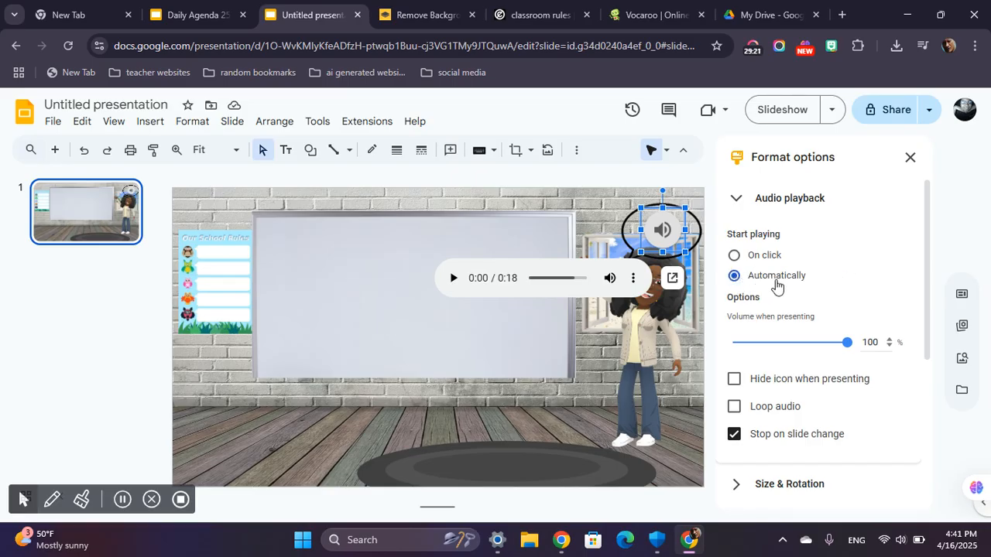
left_click(734, 257)
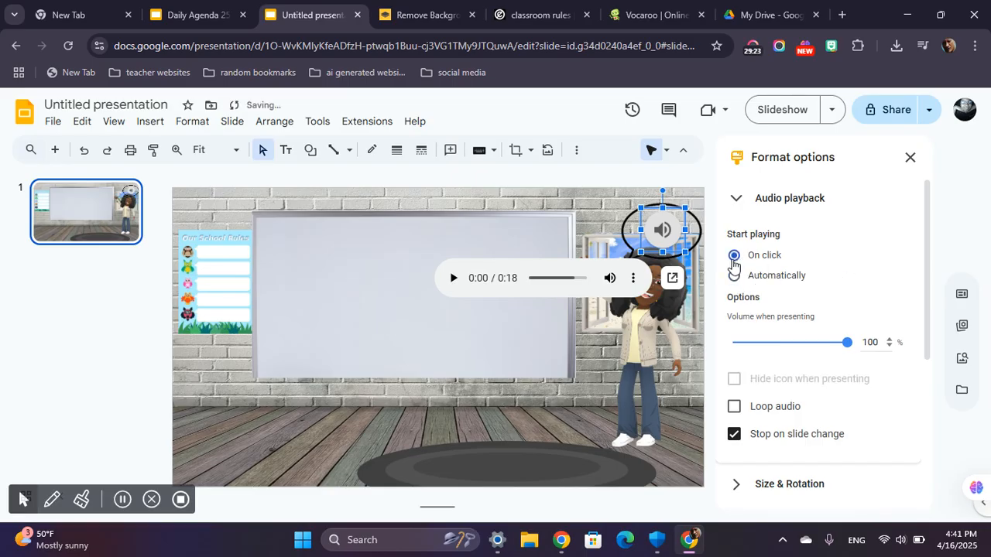
left_click(734, 276)
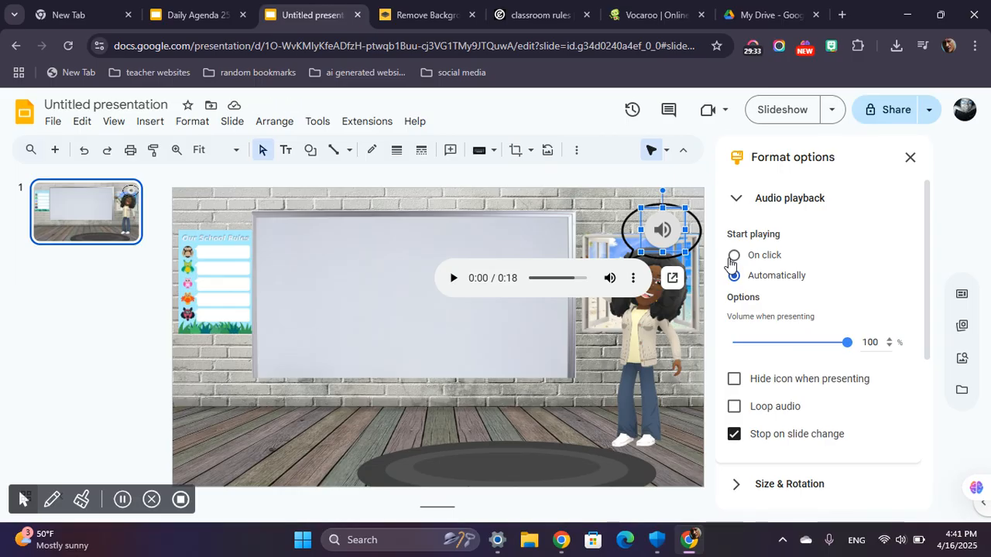
left_click(734, 379)
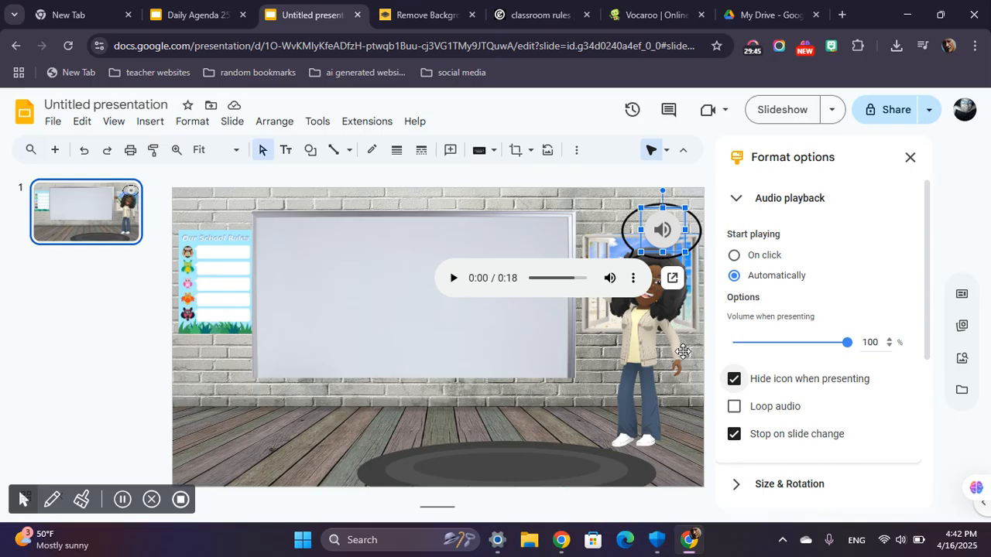
Set the voice message's volume when presenting to 70%.
left_click_drag(847, 343, 894, 342)
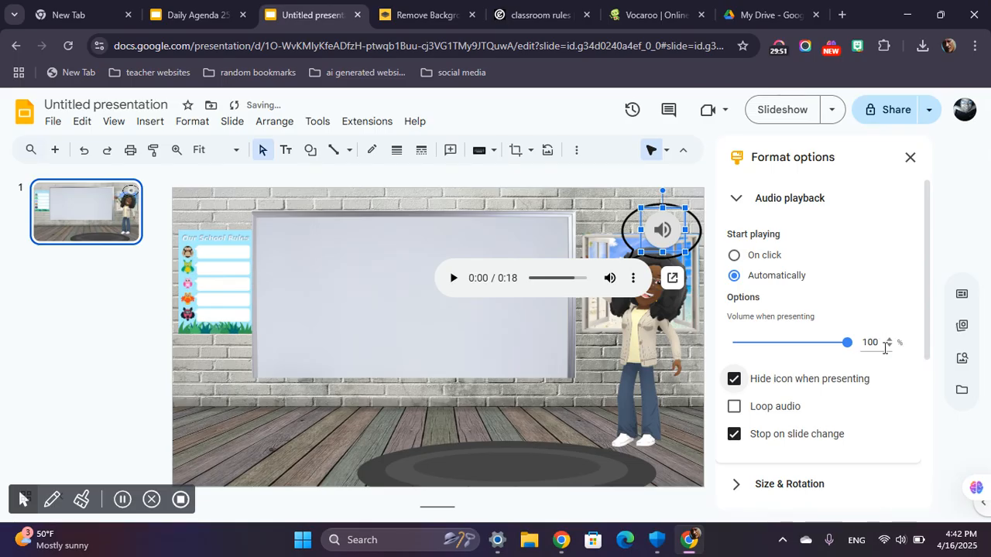
double_click(870, 342)
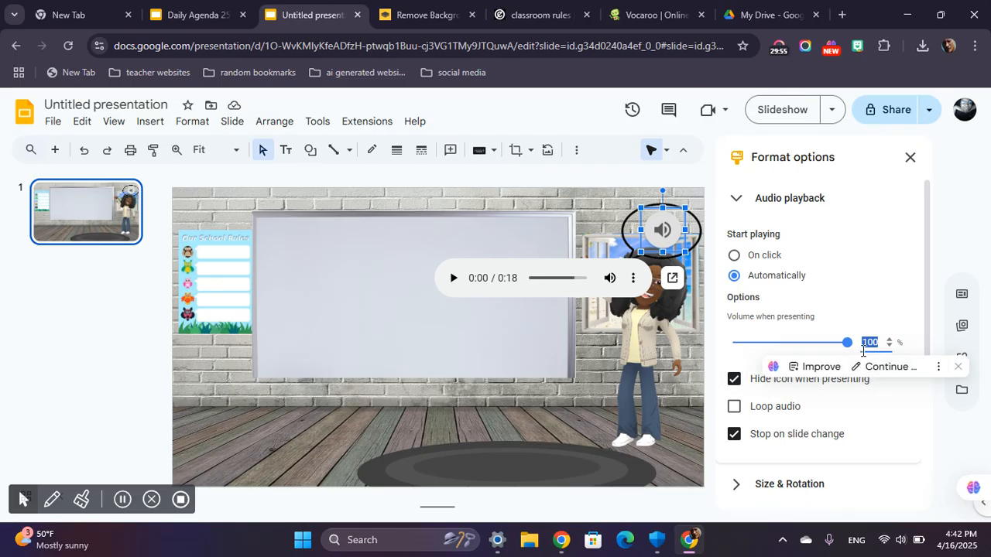
type("80")
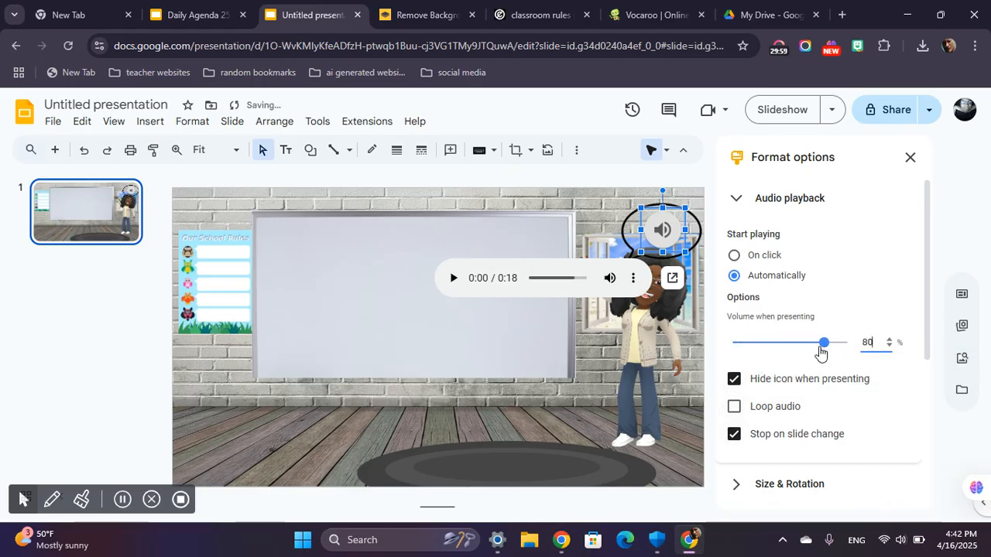
left_click_drag(823, 344, 813, 346)
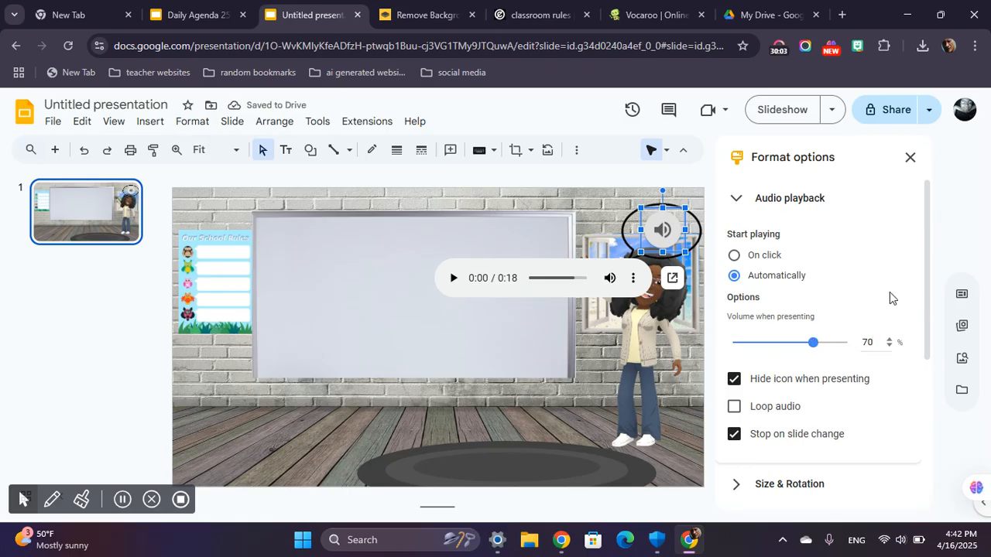
Set the audio to start playing automatically with its icon left unhidden when presenting.
scroll(774, 371, "down", 2)
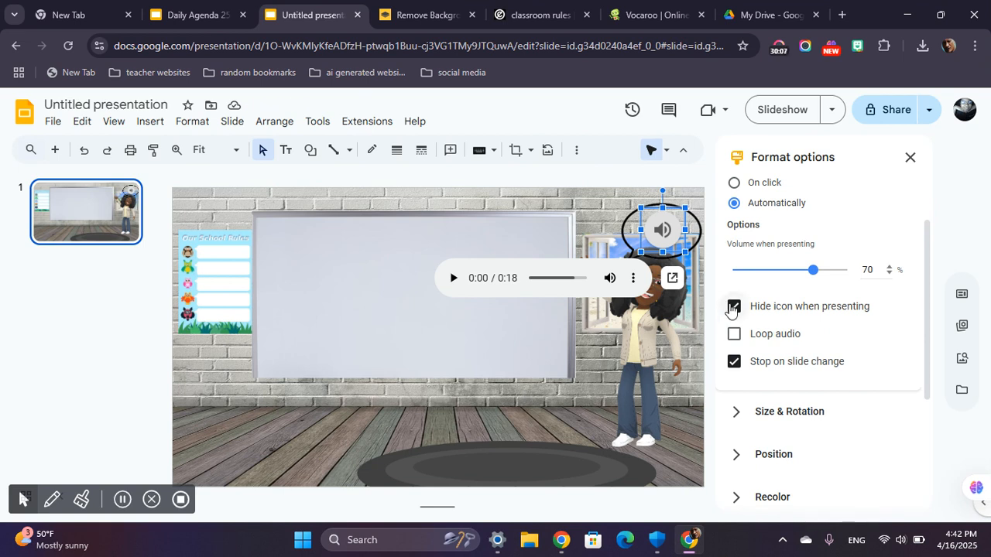
left_click(734, 307)
left_click(733, 307)
scroll(737, 222, "up", 1)
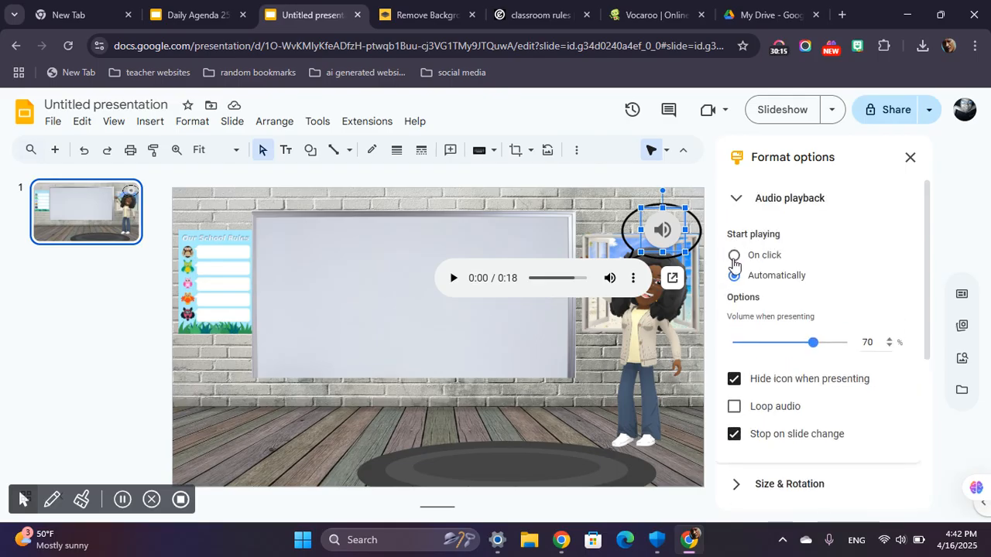
left_click(735, 256)
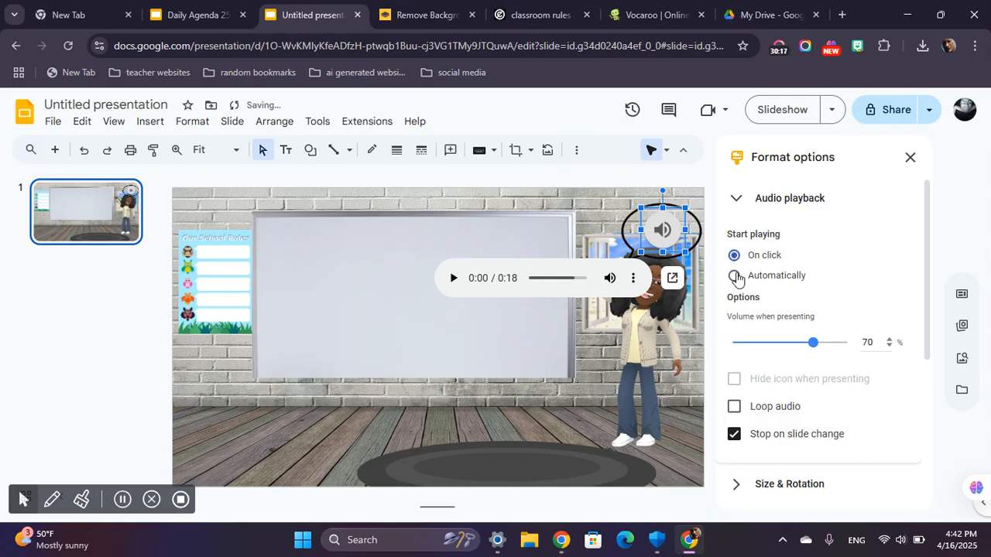
left_click(735, 276)
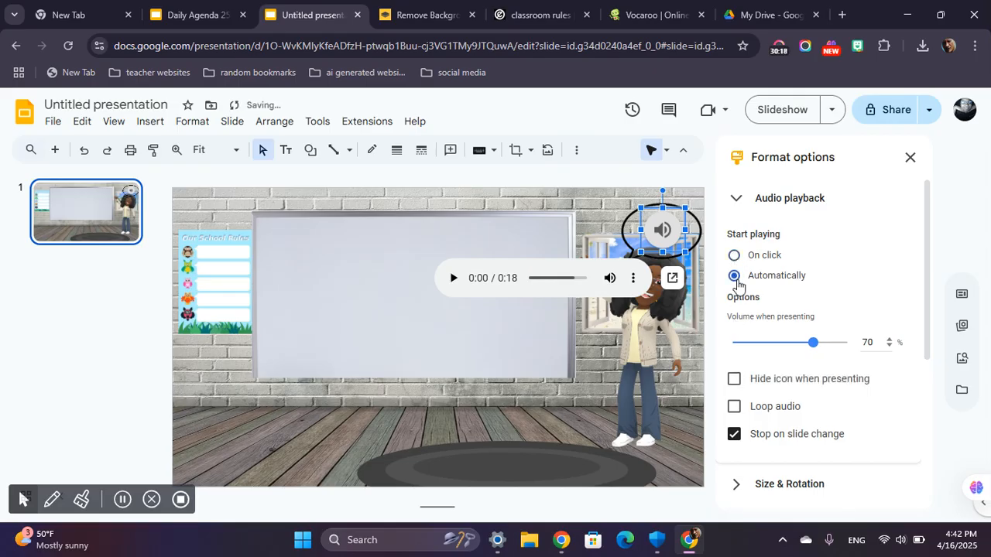
left_click(735, 380)
left_click(735, 380)
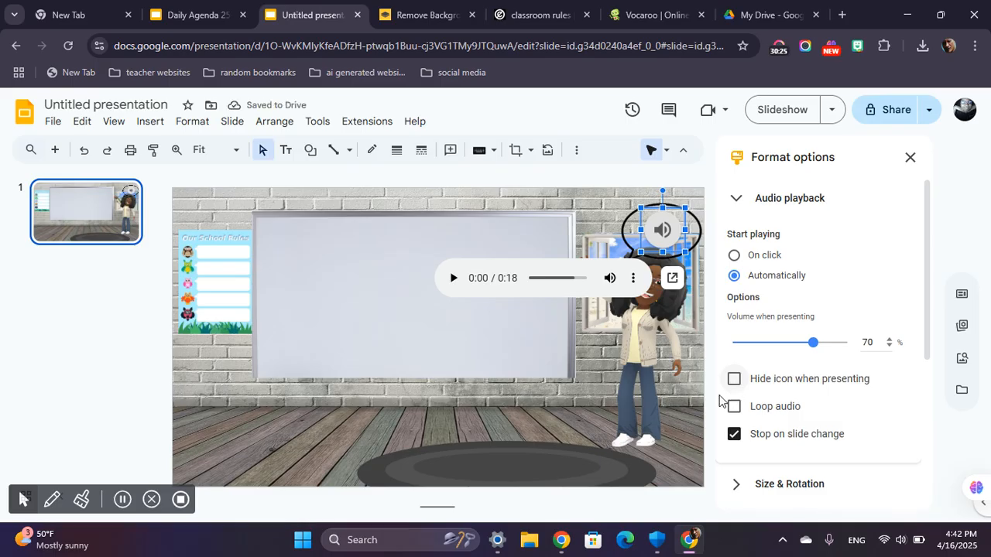
Try looping the audio and turning off its stop on slide change.
left_click(734, 416)
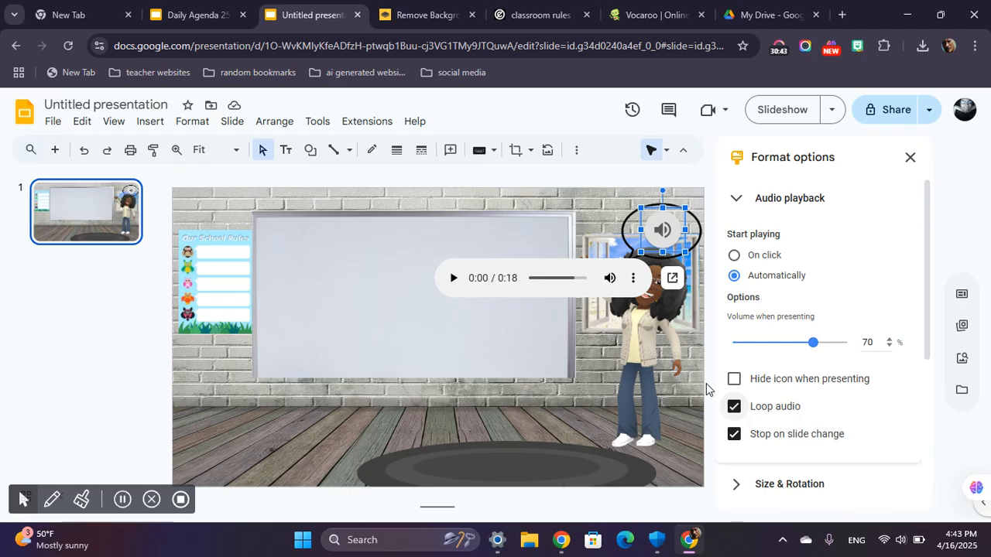
left_click(734, 406)
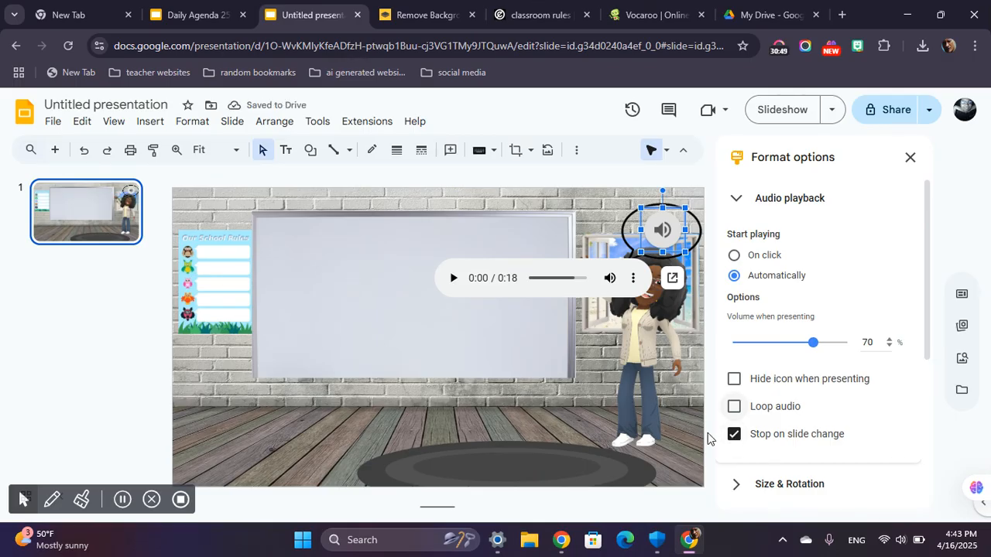
left_click(734, 435)
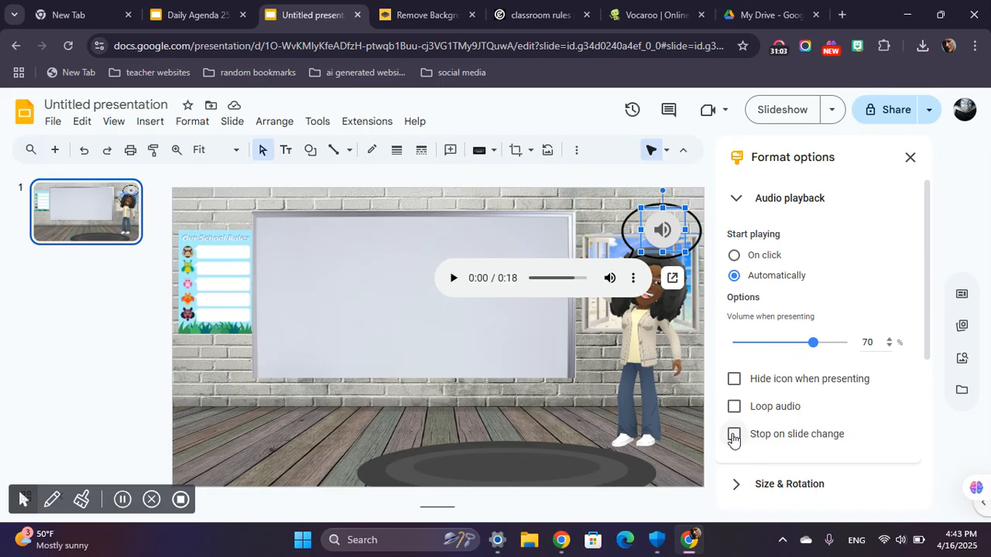
left_click(734, 436)
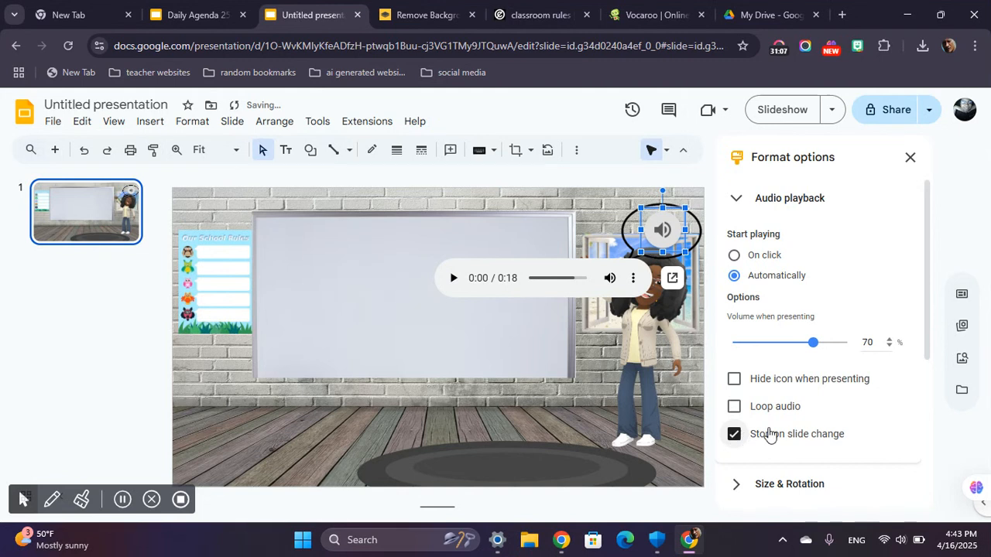
Close the audio's format options, play the voice message briefly on the slide and deselect it.
scroll(794, 422, "down", 1)
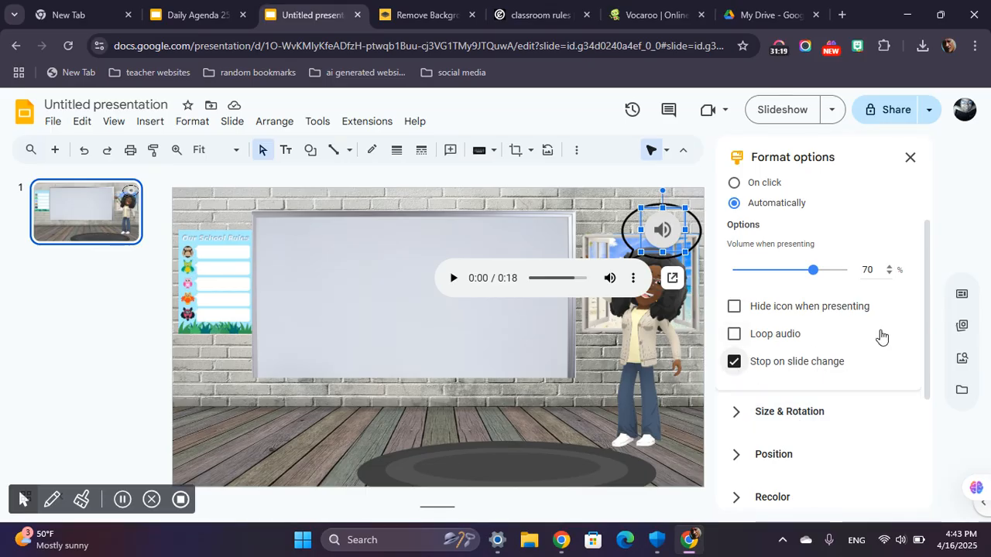
scroll(854, 322, "down", 3)
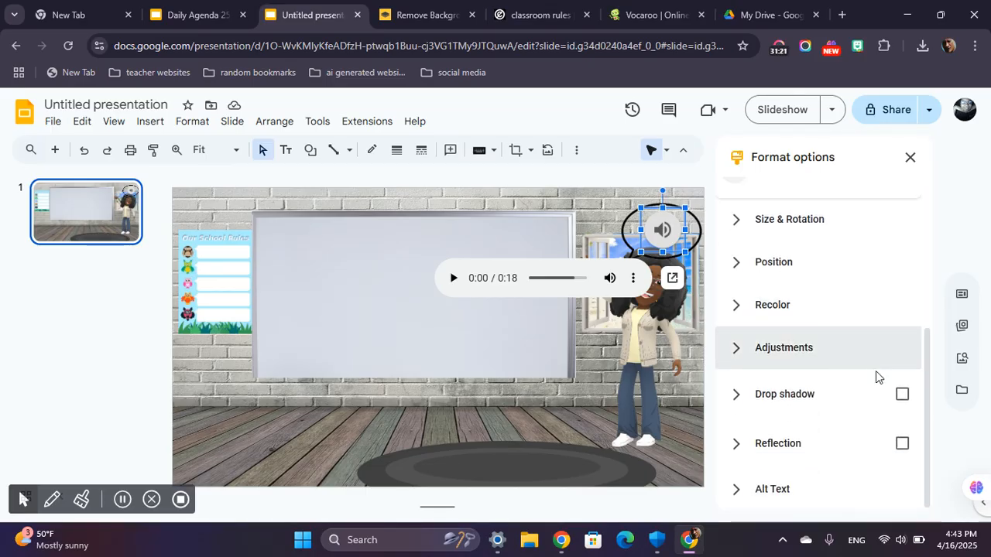
left_click(903, 395)
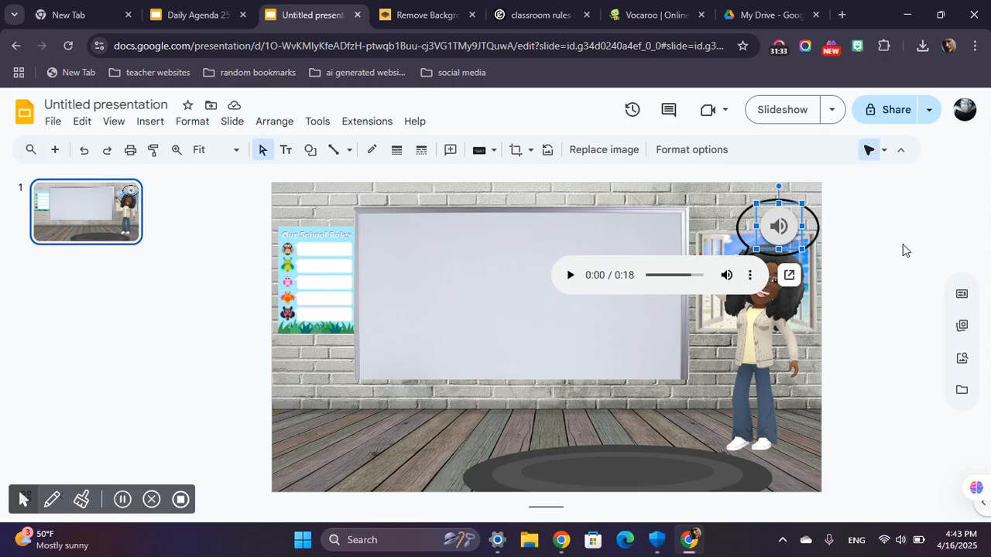
left_click(863, 255)
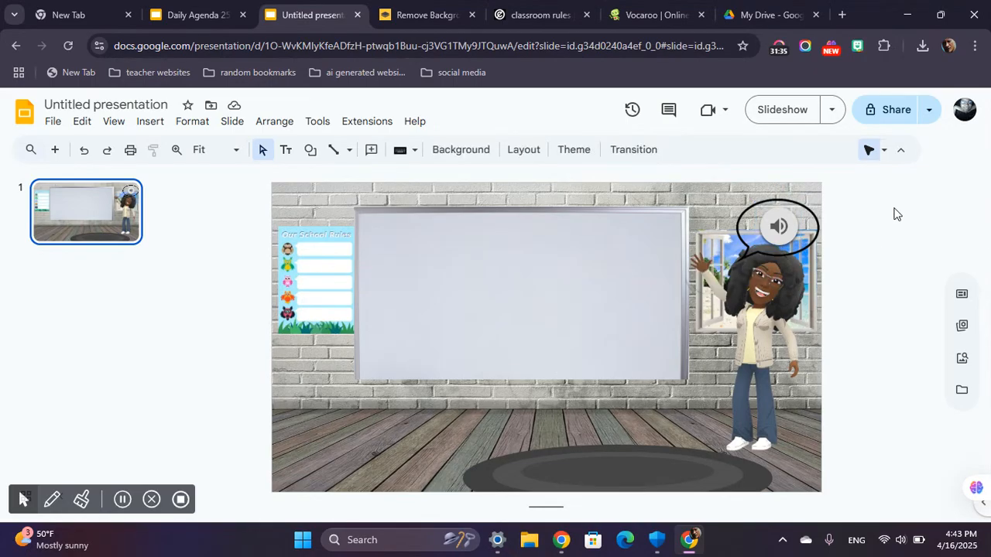
mouse_move(774, 226)
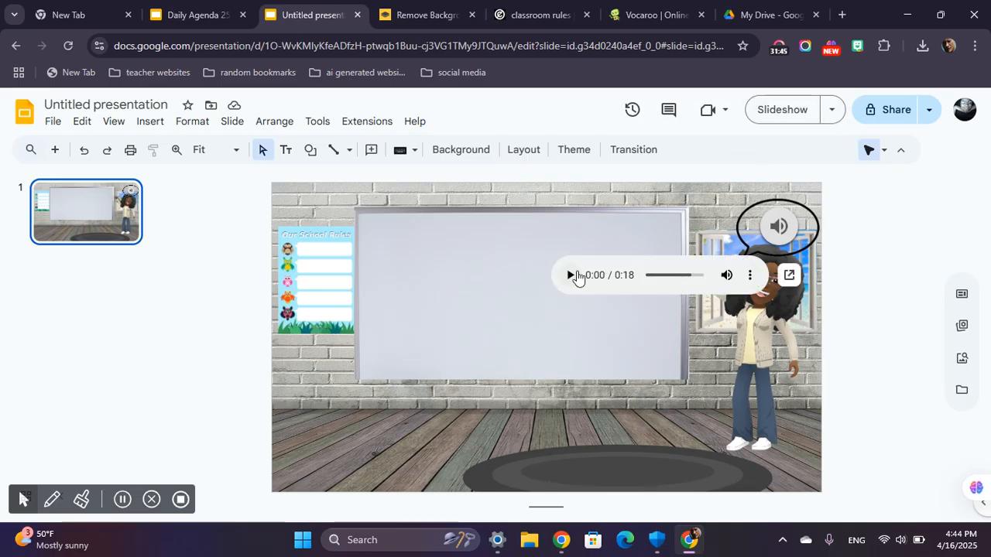
left_click(570, 277)
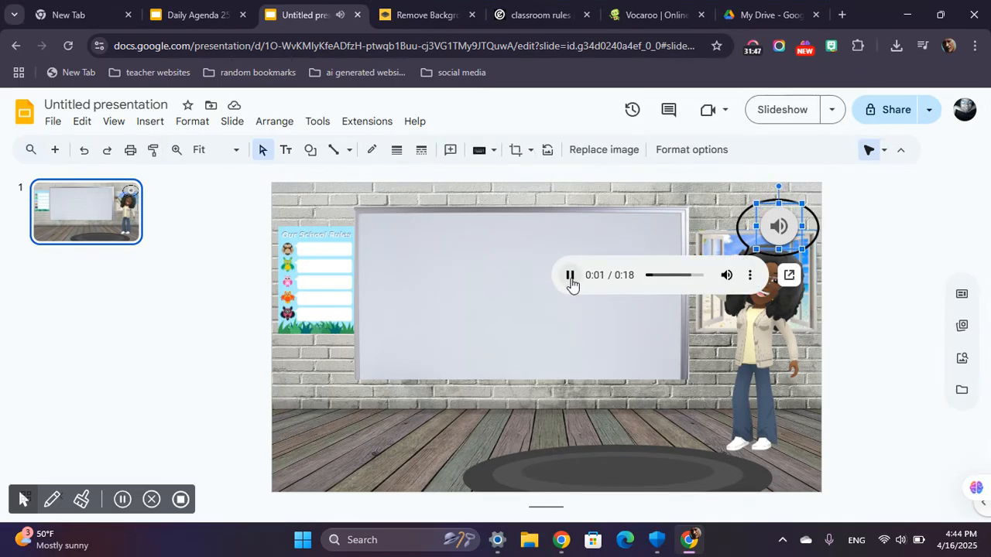
left_click(569, 277)
left_click(851, 326)
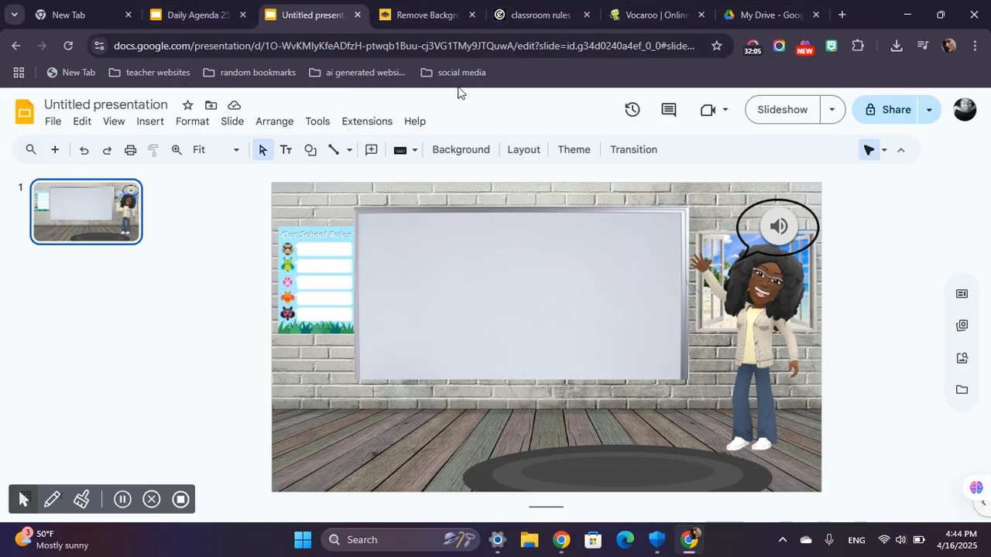
Examine the welcome slide and the weekday menu slide in the Daily Agenda 25-26 presentation.
left_click(176, 13)
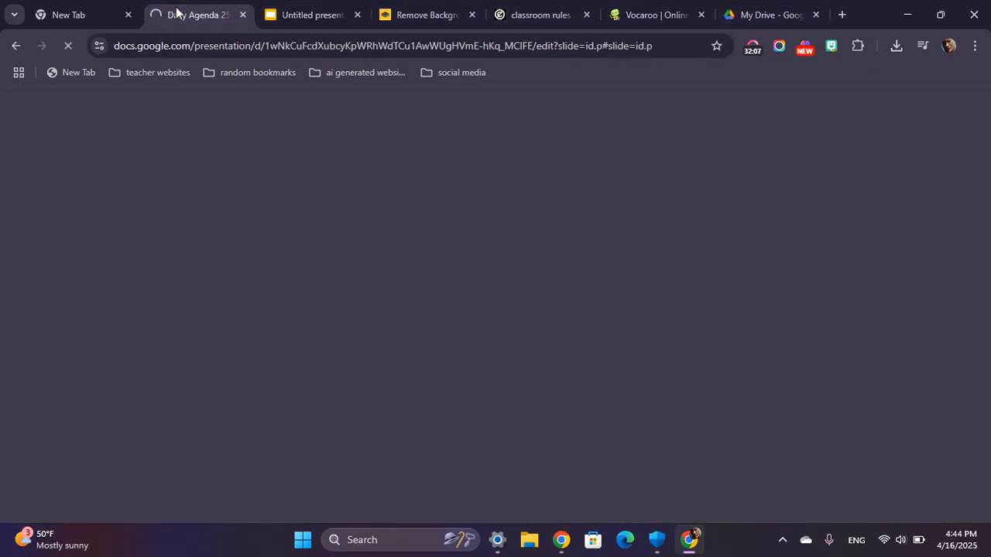
left_click(276, 8)
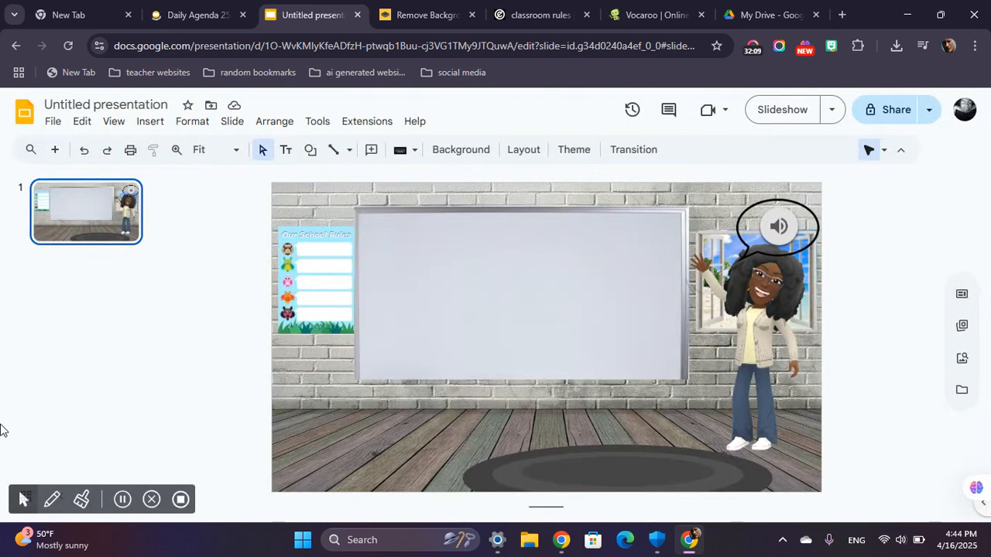
left_click(122, 501)
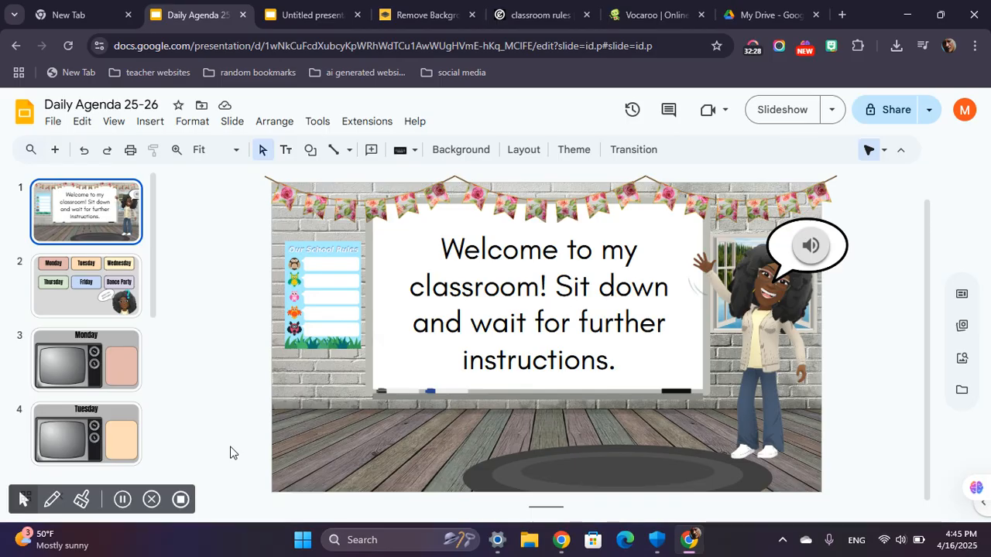
left_click(121, 501)
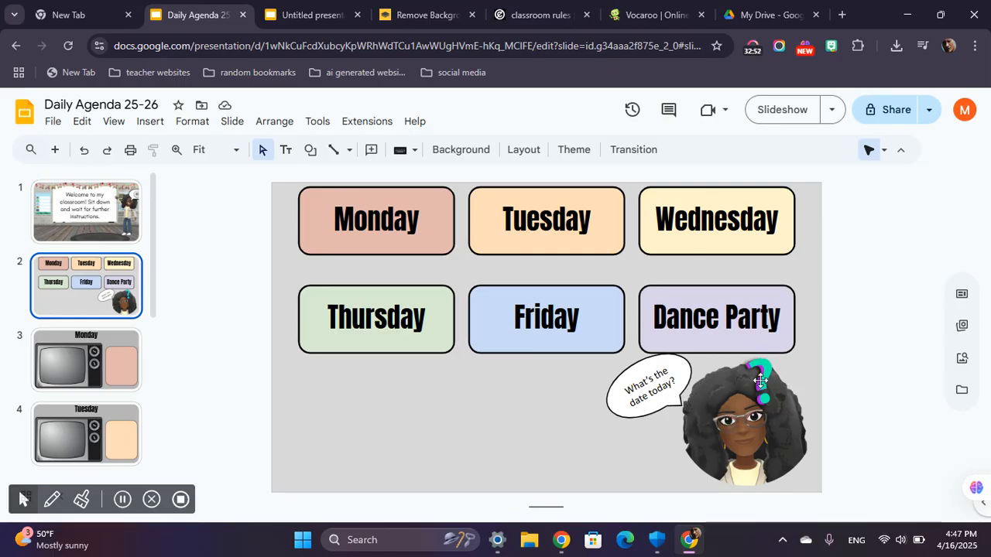
In the untitled presentation, add a second slide without its title and text placeholders and open its background settings.
left_click(296, 8)
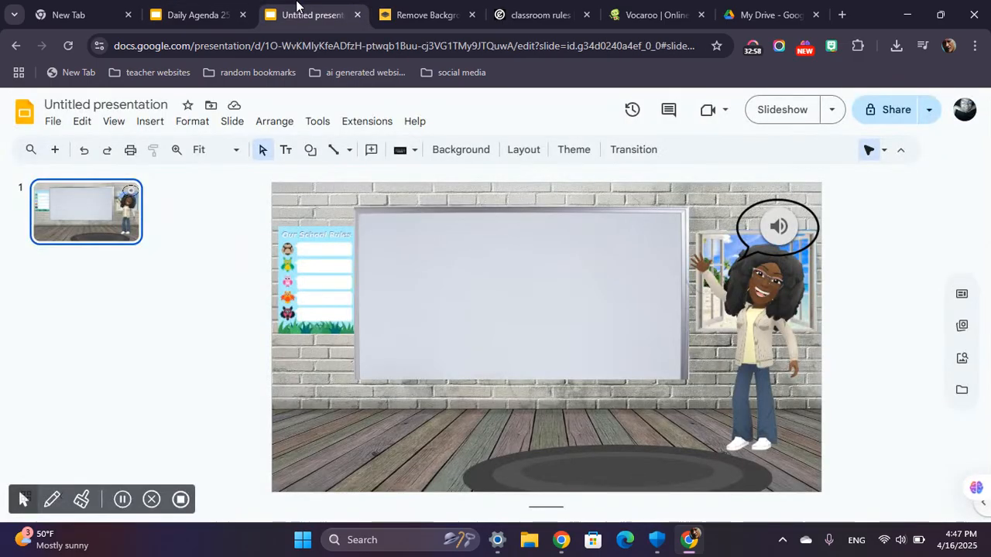
left_click(56, 150)
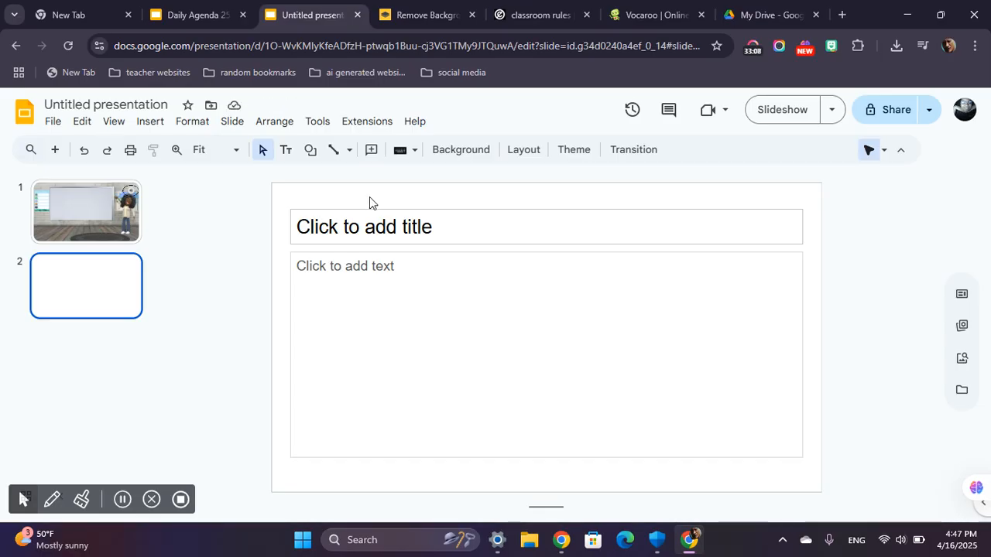
mouse_move(364, 193)
left_mouse_down()
mouse_move(338, 255)
mouse_move(362, 434)
mouse_move(334, 460)
mouse_move(336, 475)
mouse_move(311, 473)
left_mouse_up()
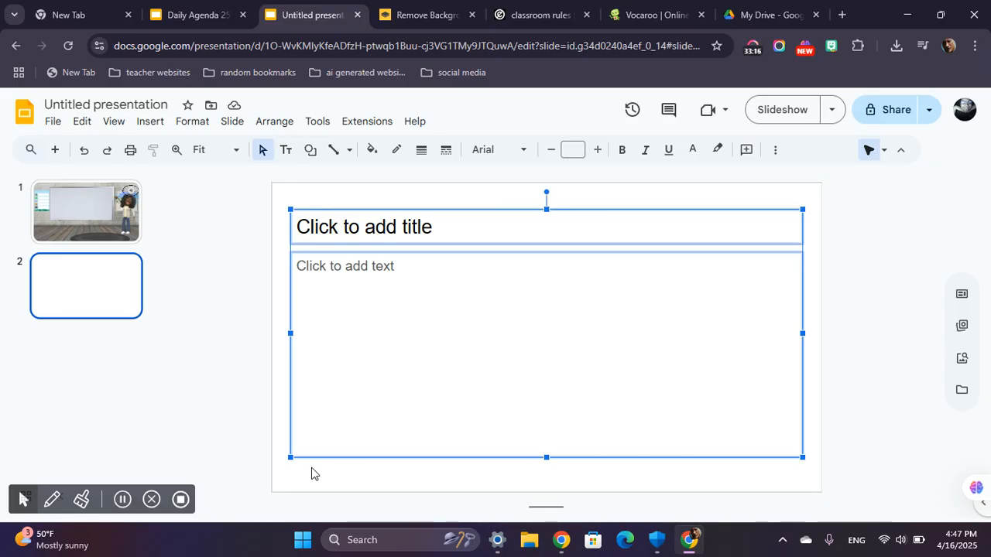
key("Delete")
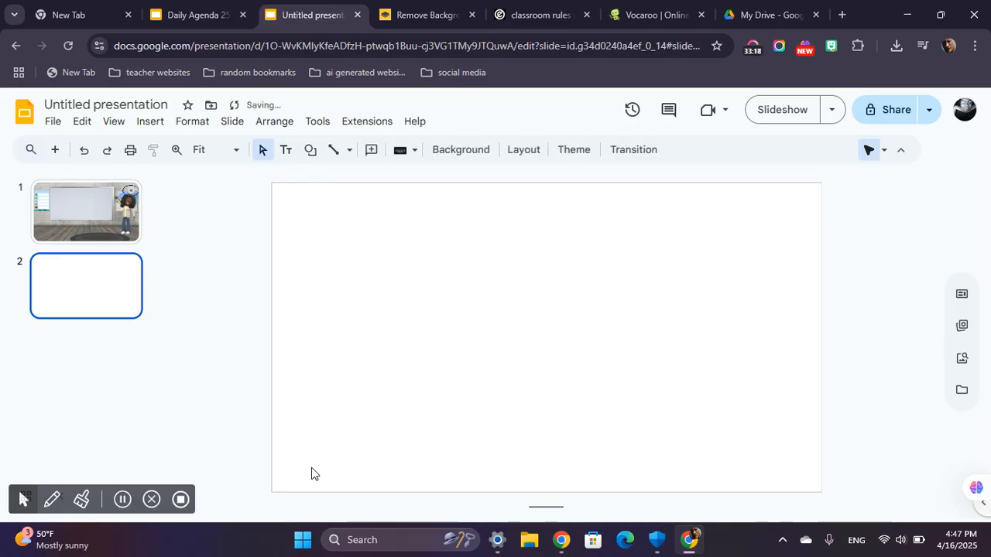
left_click(467, 151)
left_click(558, 302)
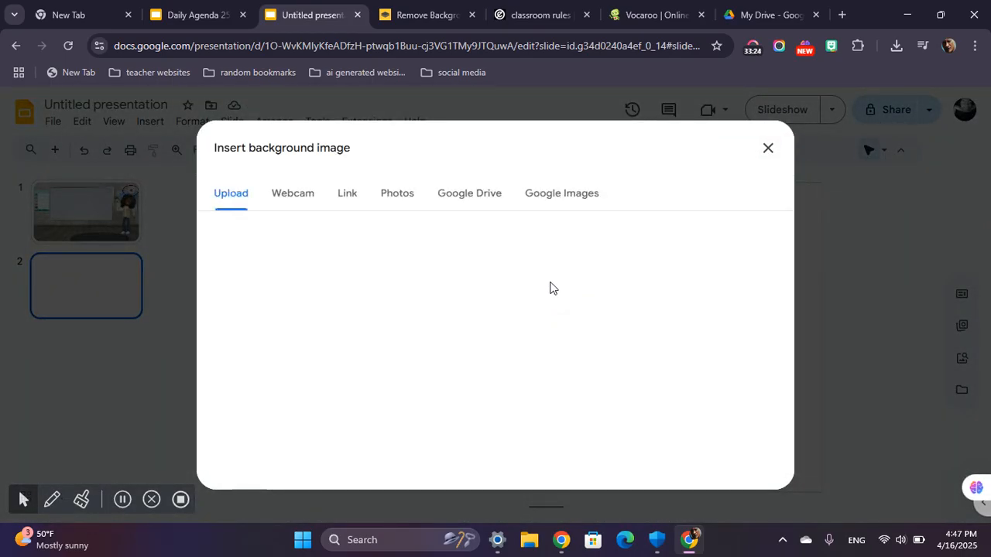
left_click(550, 194)
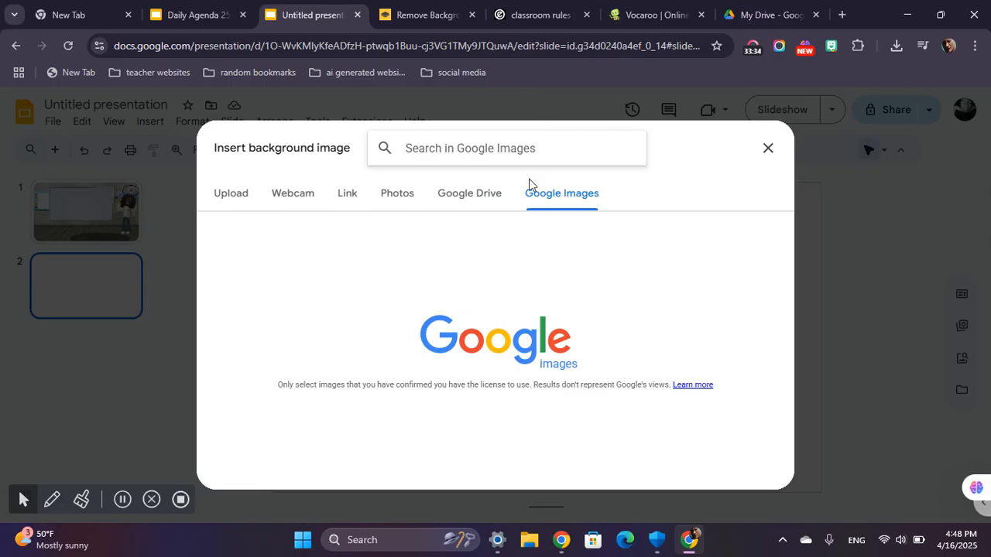
left_click(253, 204)
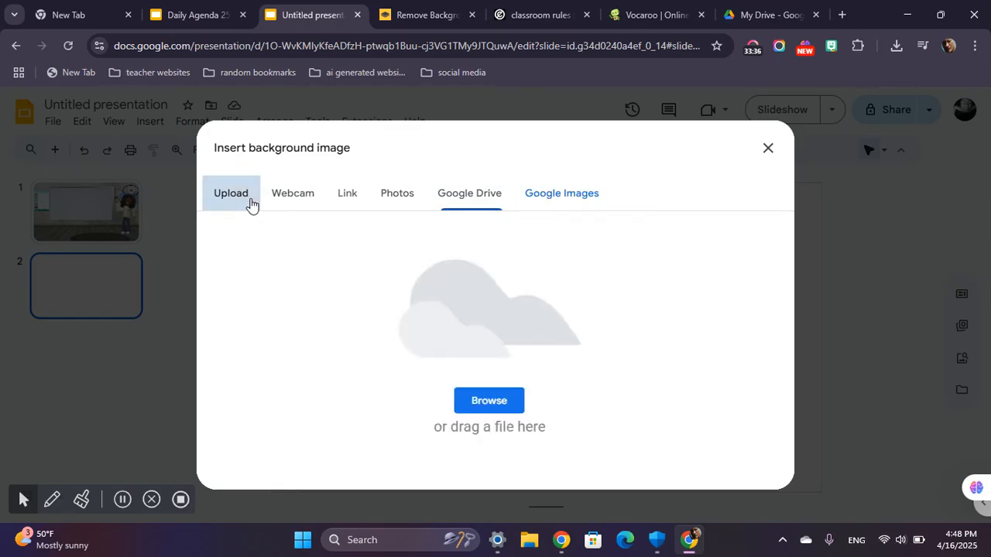
left_click(766, 149)
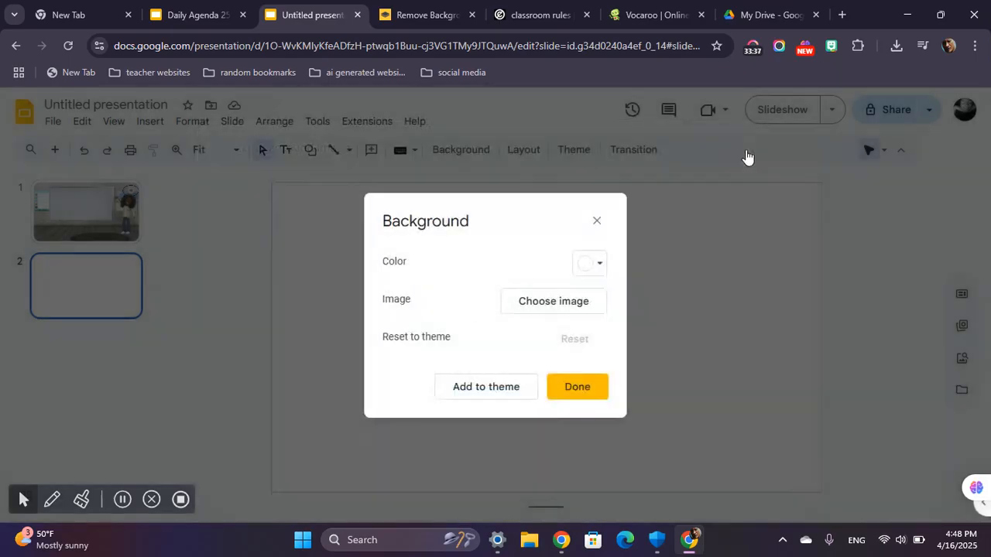
Set the second slide's background to solid gray and apply it.
left_click(582, 266)
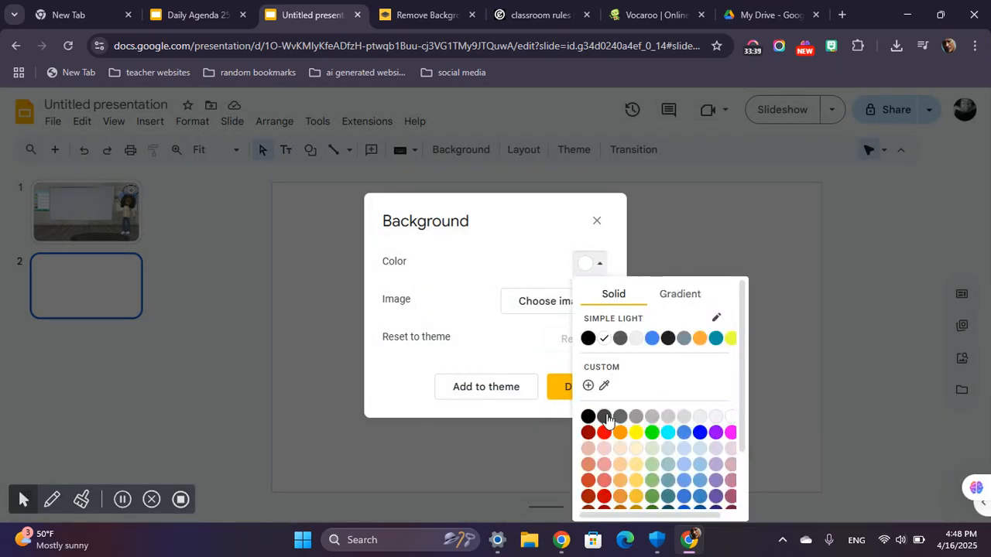
left_click(667, 416)
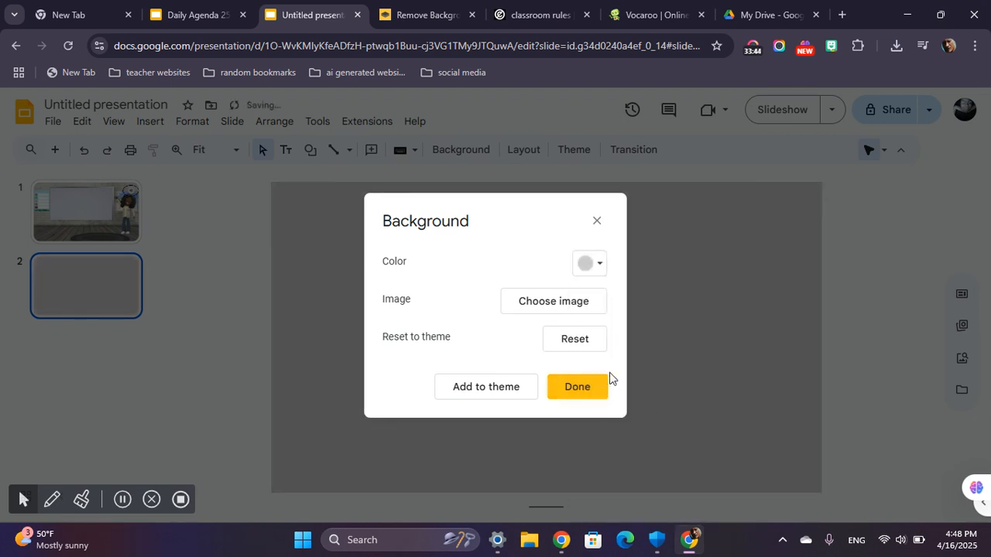
left_click(600, 264)
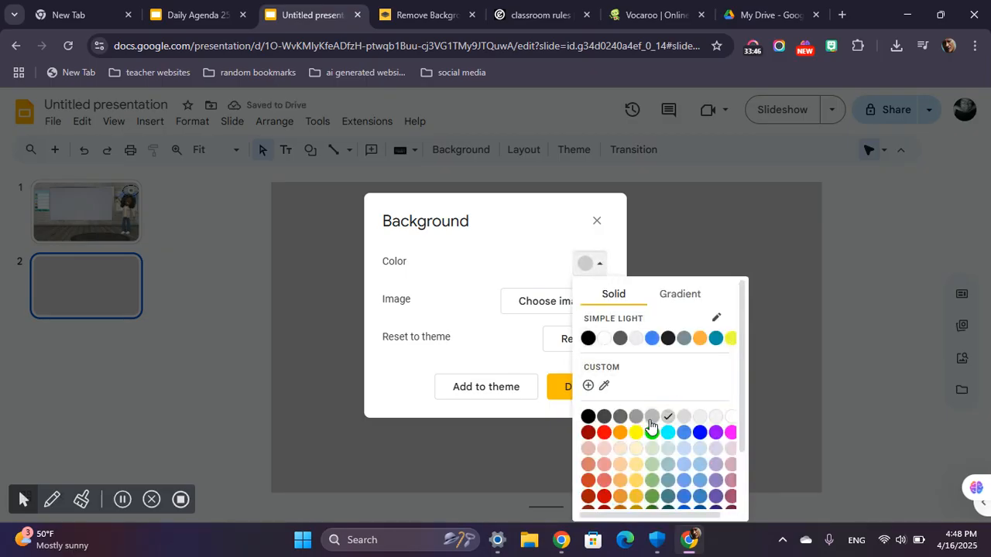
left_click(593, 263)
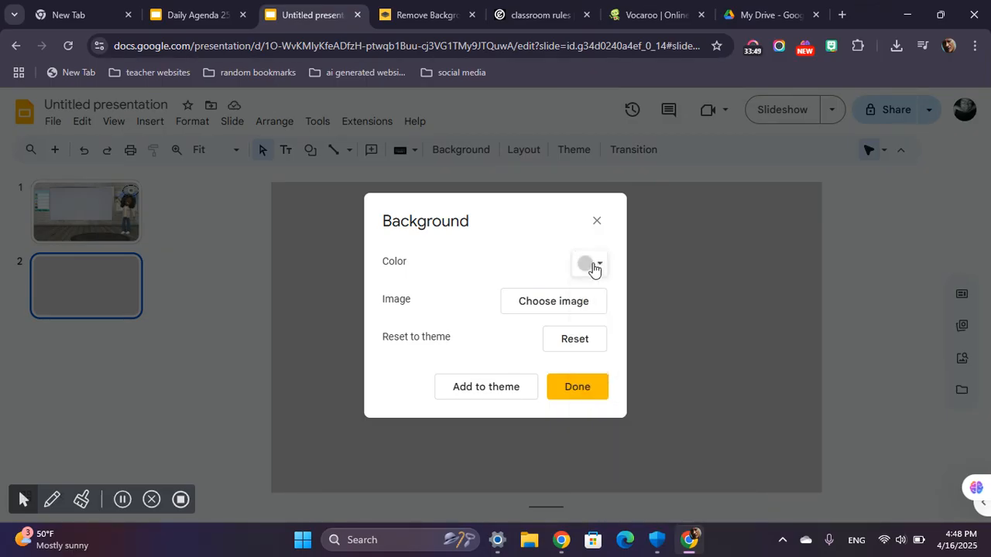
left_click(587, 392)
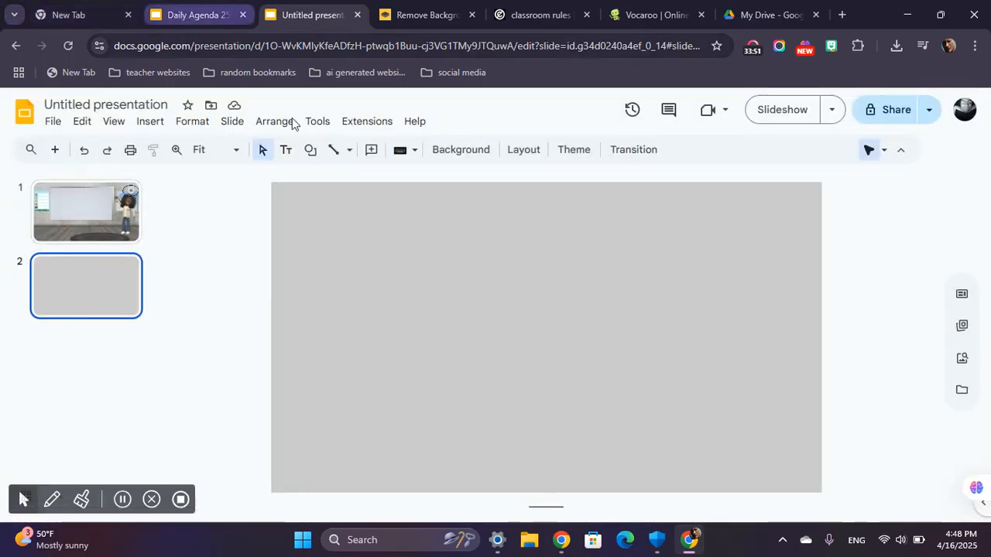
Draw a rounded rectangle in the upper-left part of the gray slide, a little over a quarter of its width.
left_click(310, 151)
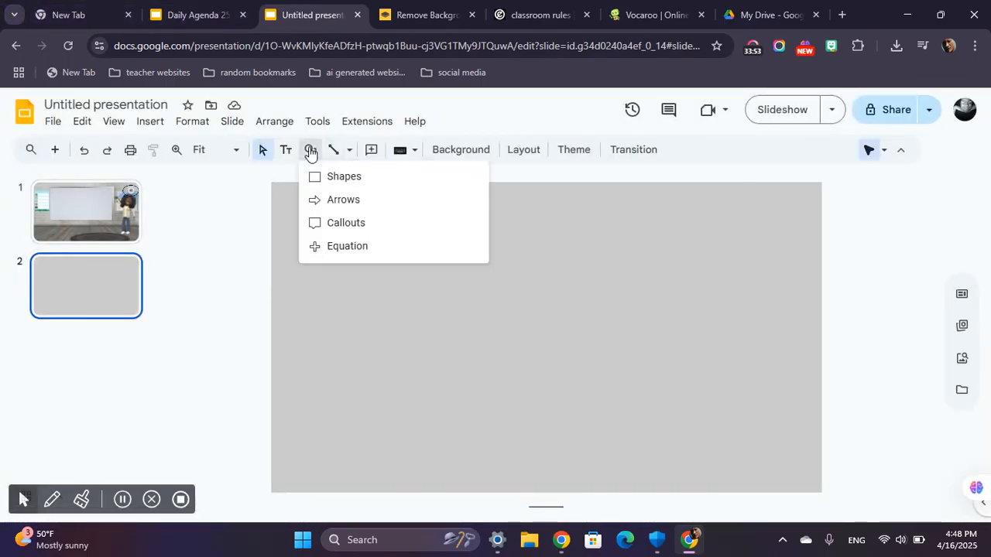
mouse_move(343, 177)
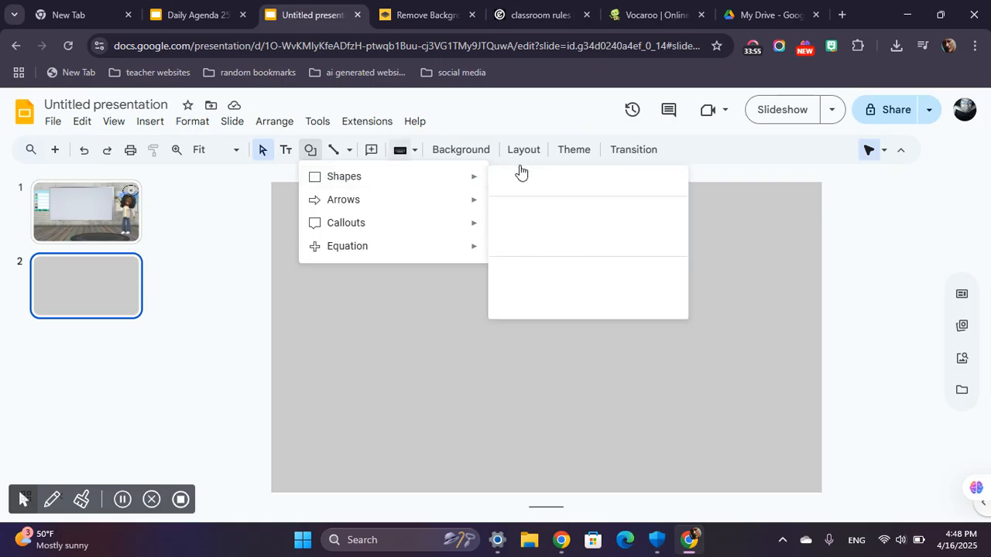
mouse_move(471, 177)
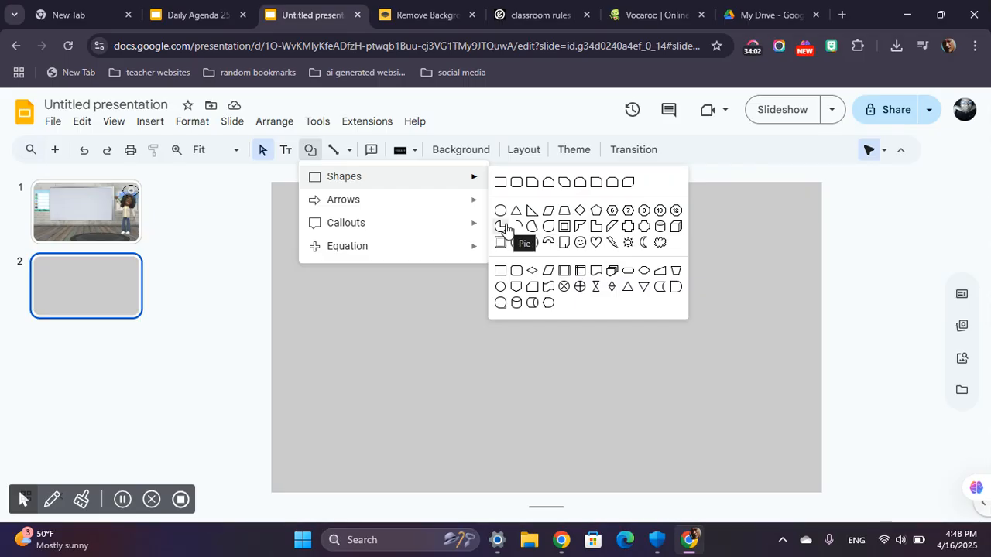
left_click(508, 182)
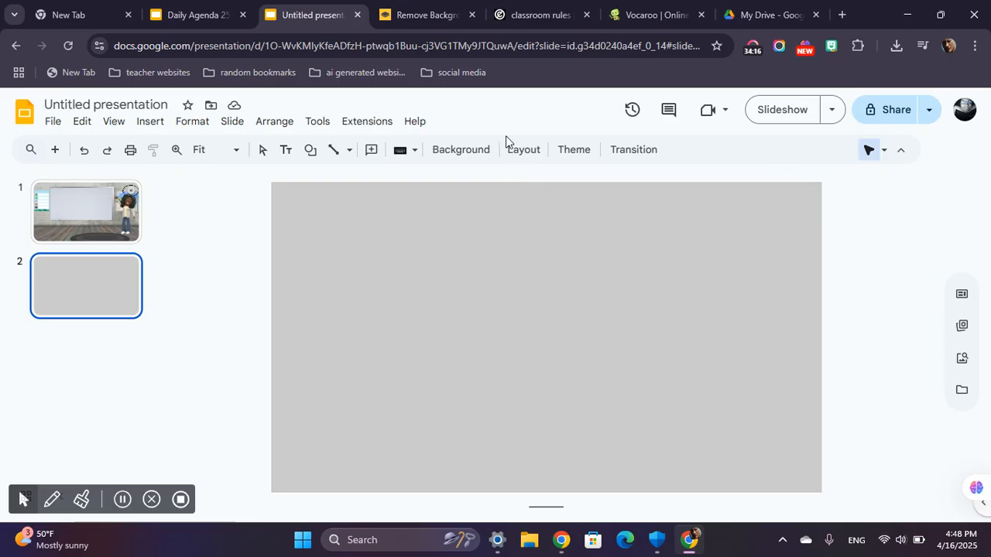
left_click_drag(300, 199, 449, 265)
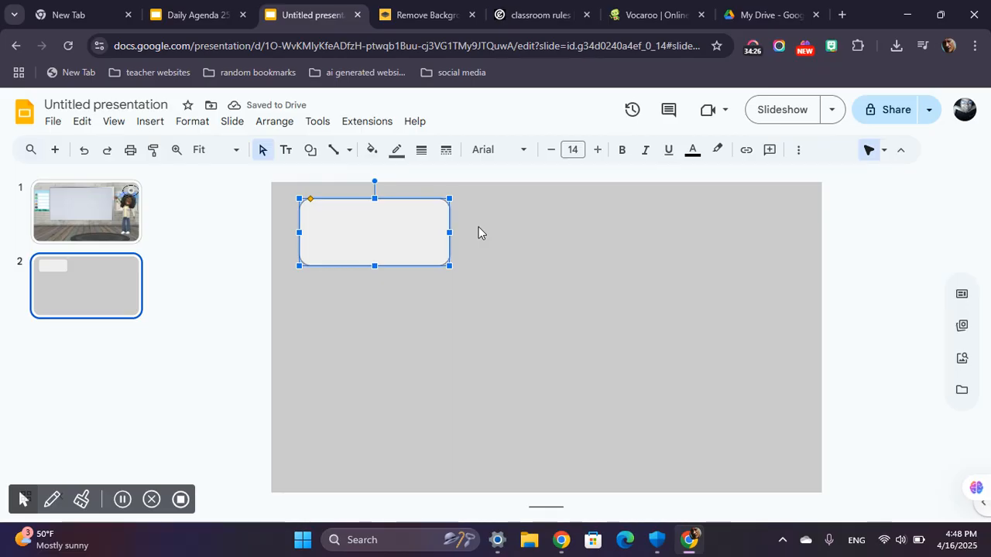
Set the rounded rectangle's text font to Anton at size 26.
left_click(495, 161)
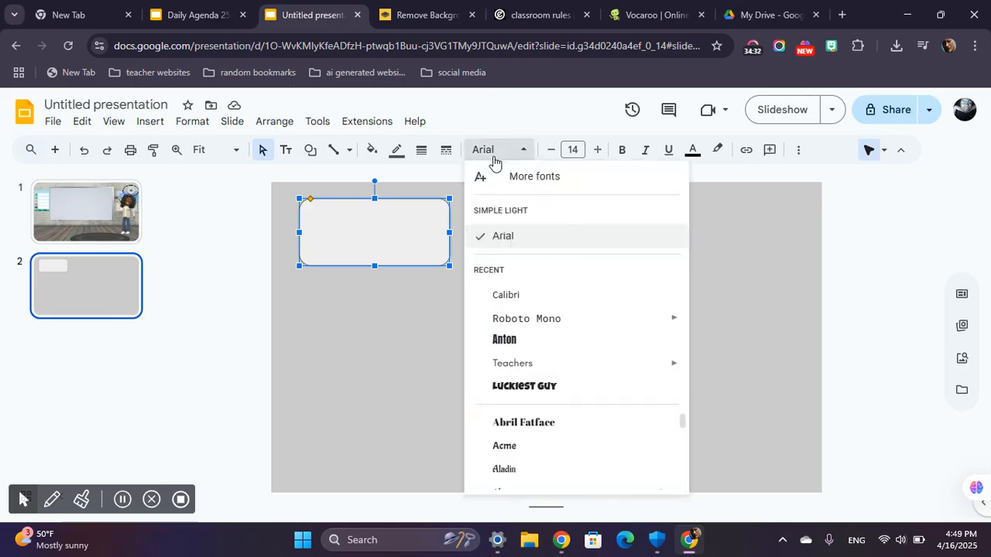
left_click(511, 341)
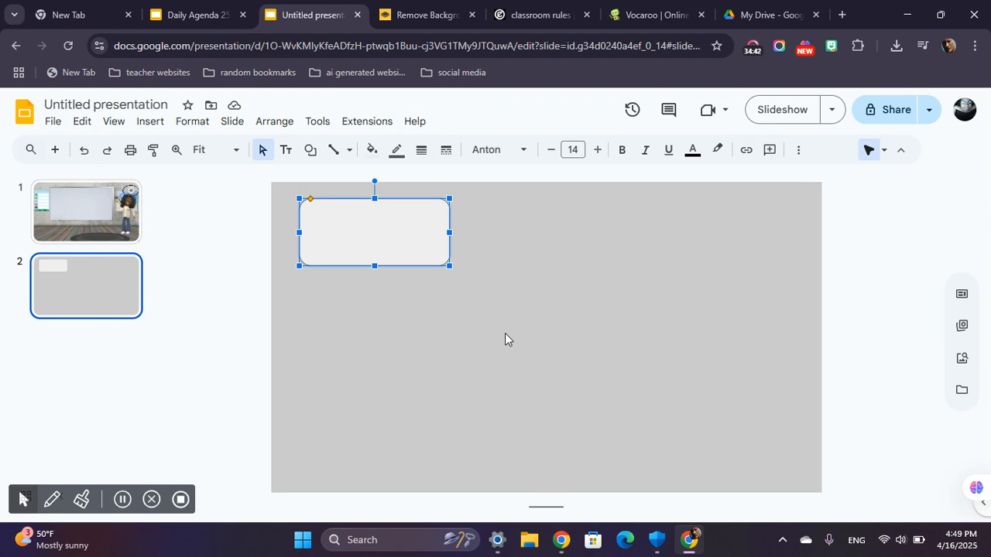
left_click(594, 153)
left_click(594, 154)
left_click(593, 153)
left_click(593, 154)
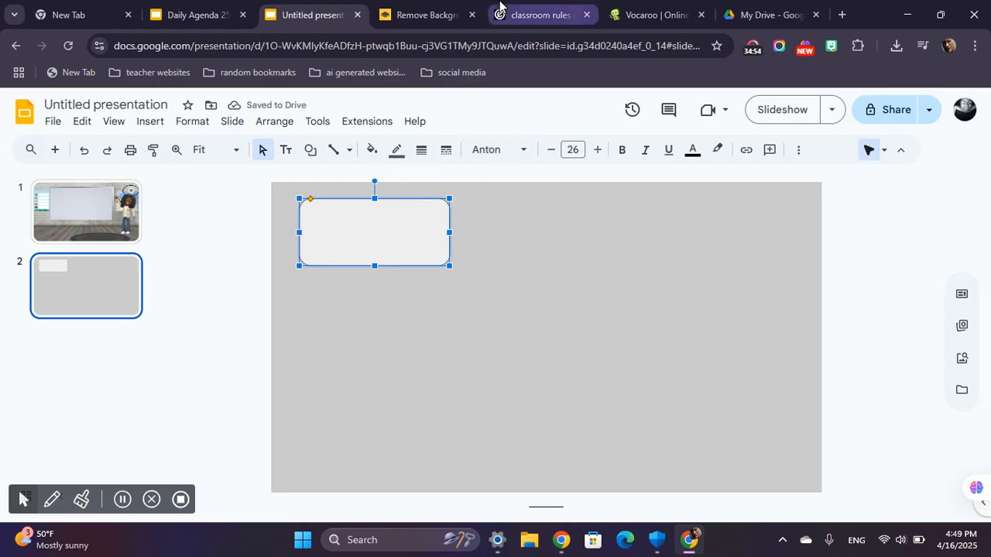
Give the rounded rectangle a black border 2 px thick.
left_click(394, 152)
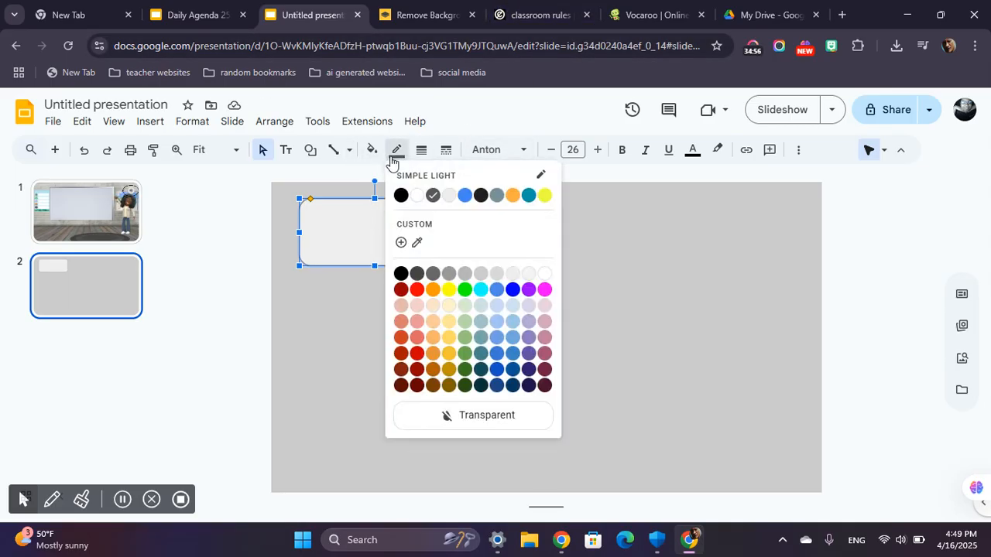
left_click(401, 274)
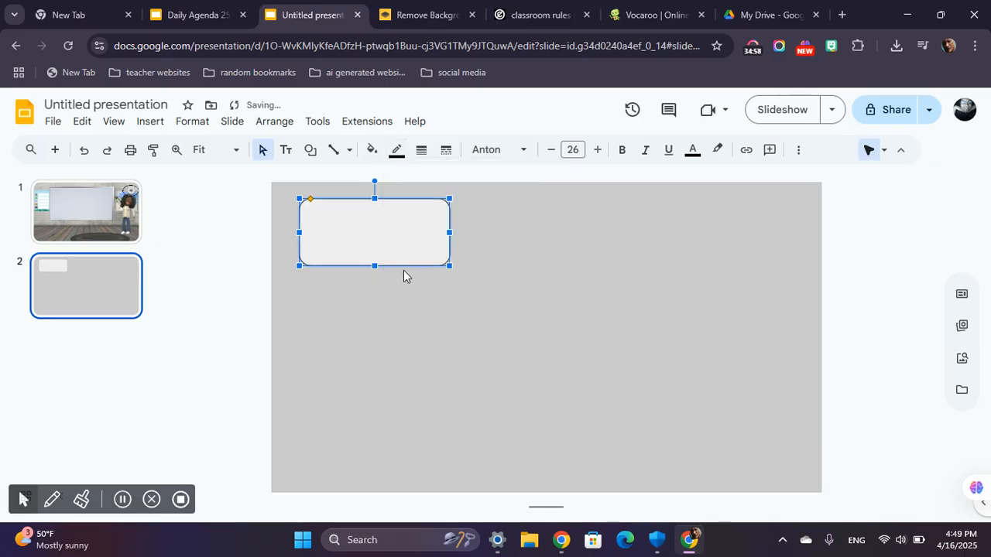
left_click(419, 162)
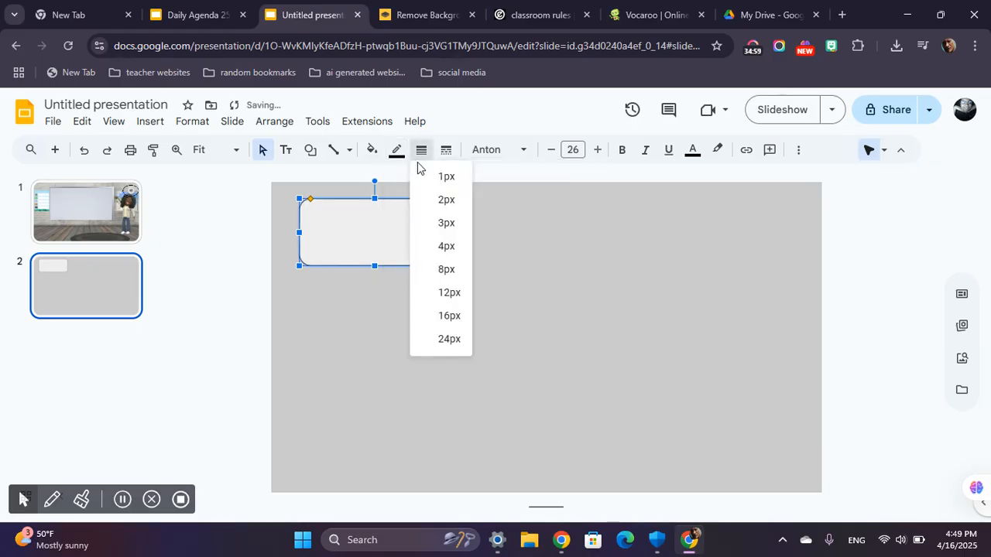
left_click(452, 199)
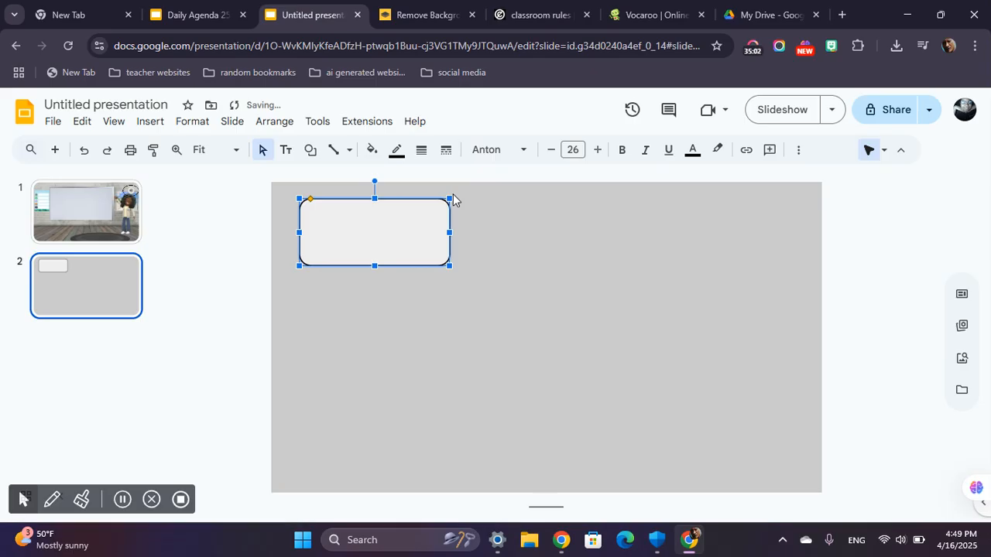
Fill the rounded rectangle with light red and deselect it.
left_click(372, 150)
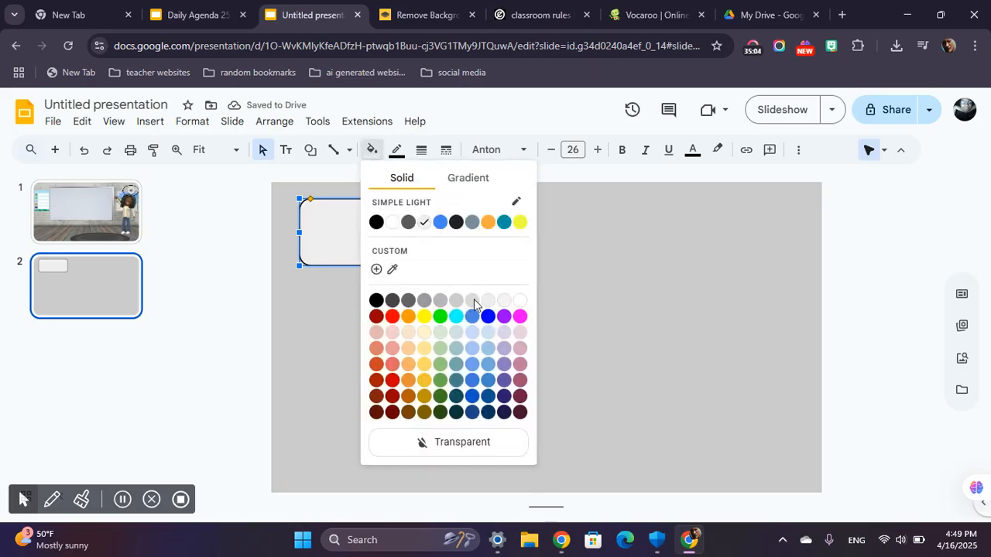
left_click(394, 346)
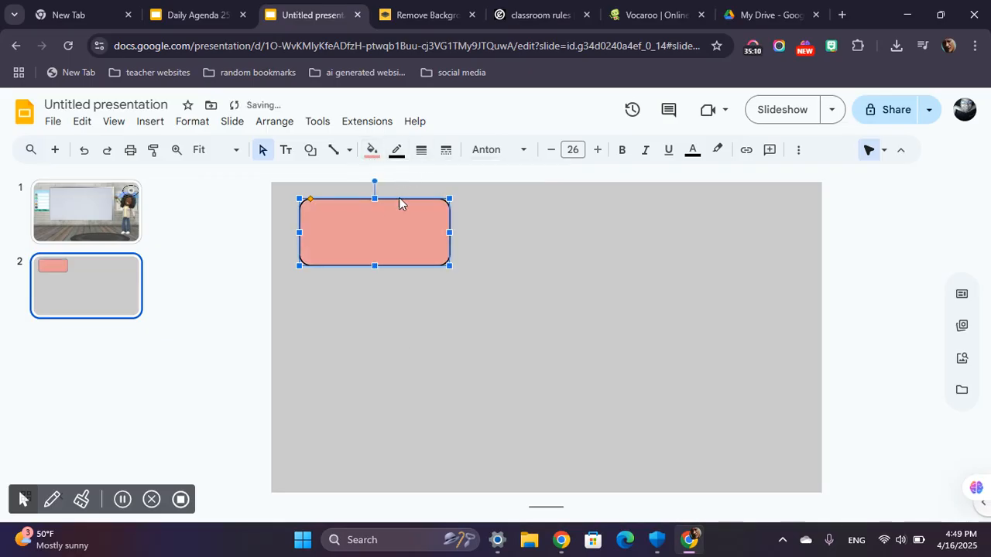
left_click(371, 150)
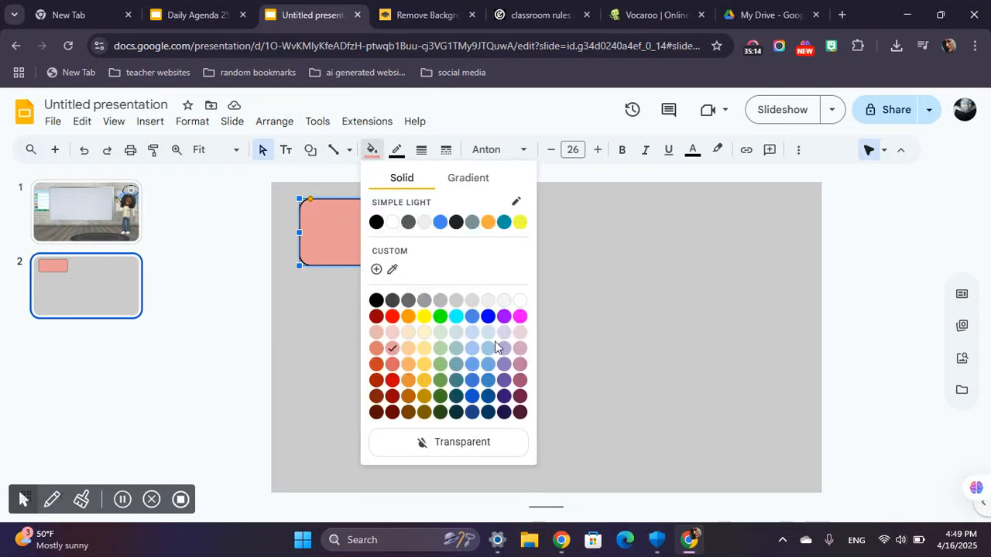
left_click(607, 323)
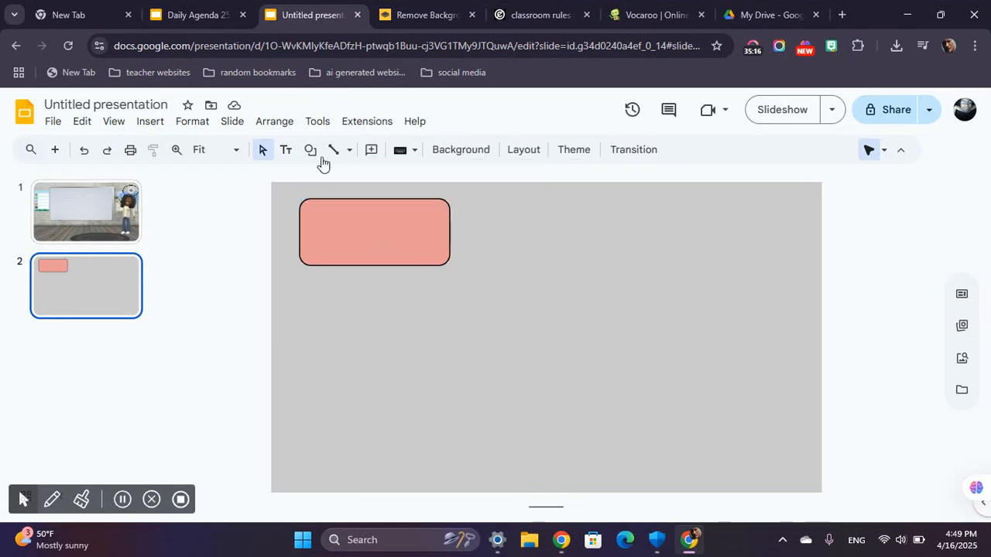
Make four duplicates of the light red rounded rectangle.
left_click(395, 230)
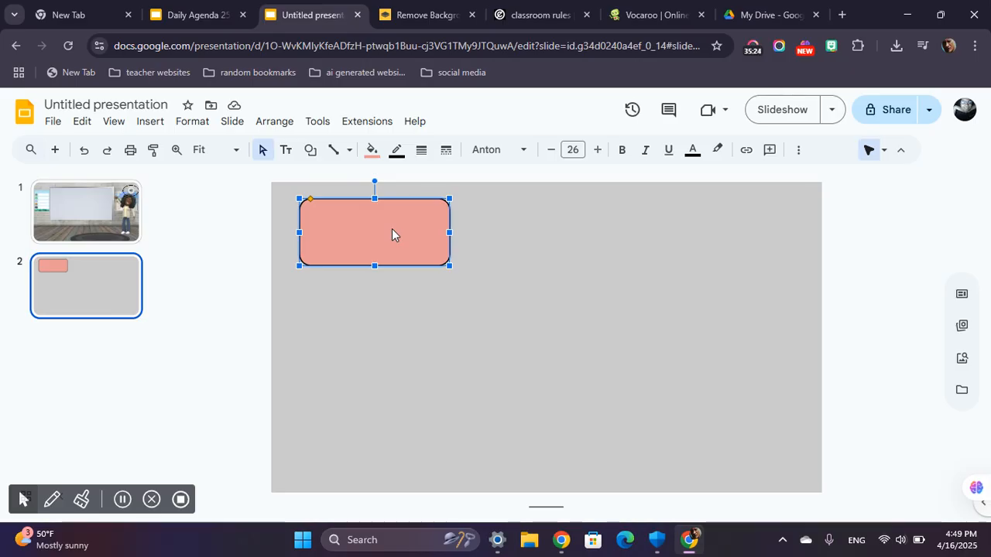
key("ctrl+d")
key("ctrl+d")
key("ctrl+d")
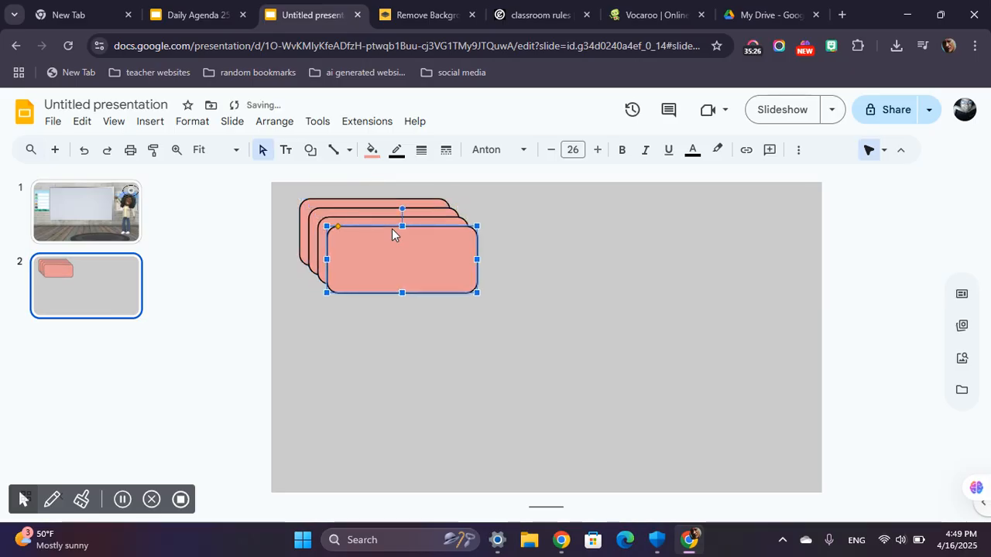
key("ctrl+d")
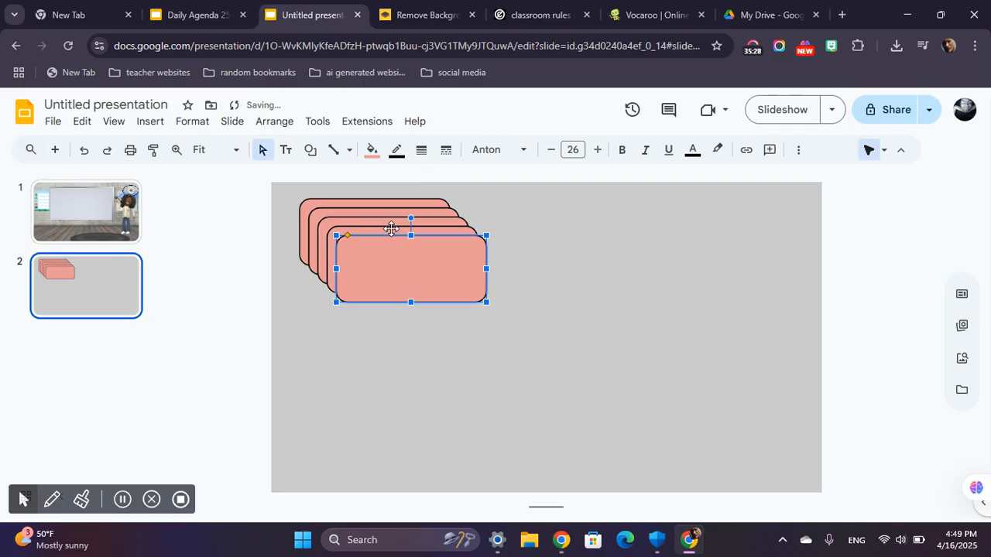
Spread the copies apart over the slide and place one more copy in its lower-right area.
left_click_drag(475, 285, 741, 290)
left_click_drag(402, 278, 414, 369)
left_click_drag(449, 250, 608, 422)
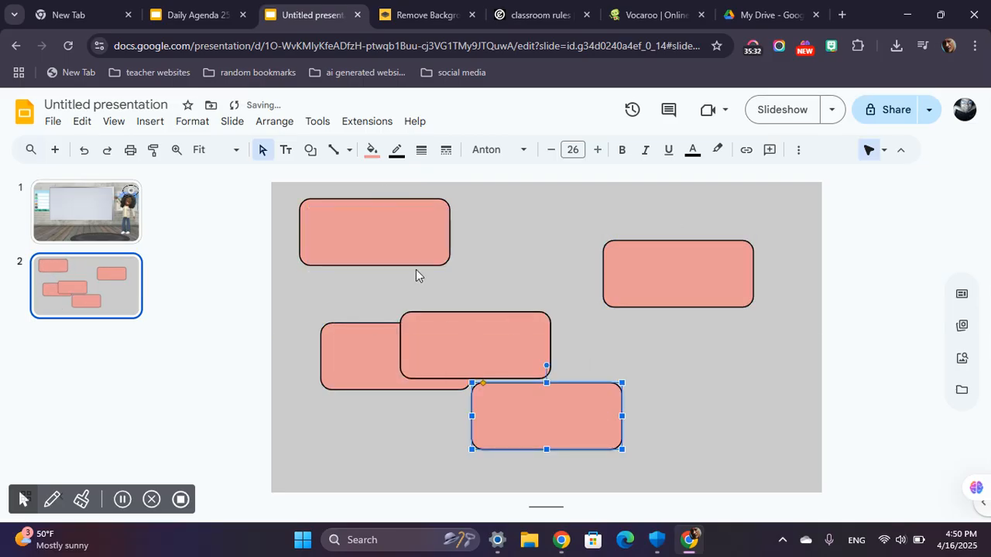
left_click_drag(548, 416, 724, 415, "ctrl")
Line up two copies beside the original rectangle to form a top row of three.
left_click_drag(457, 319, 504, 273)
left_click_drag(542, 302, 562, 237)
left_click_drag(697, 281, 732, 239)
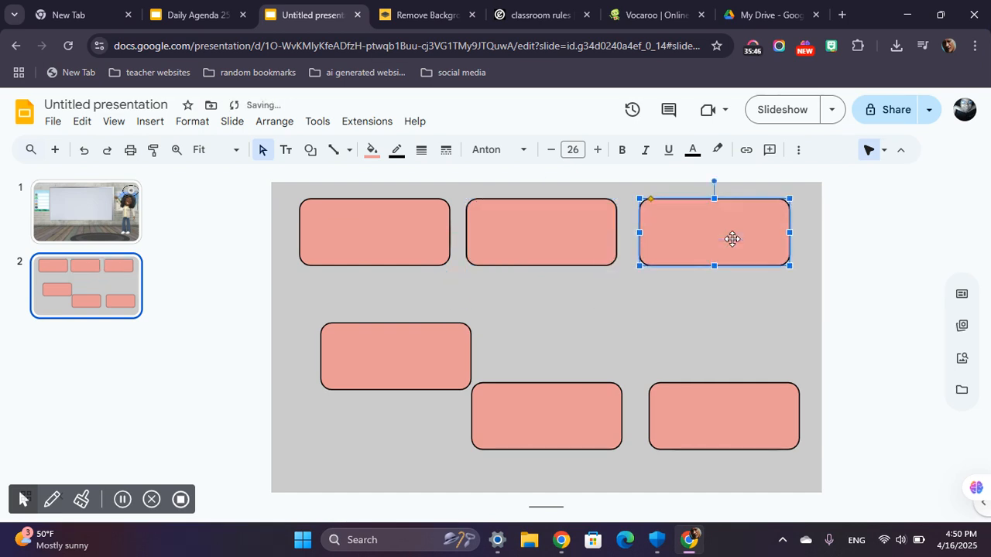
Arrange the remaining rectangles in a second row directly beneath the top row, aligned with its columns.
left_click(386, 360)
left_click_drag(386, 360, 364, 317)
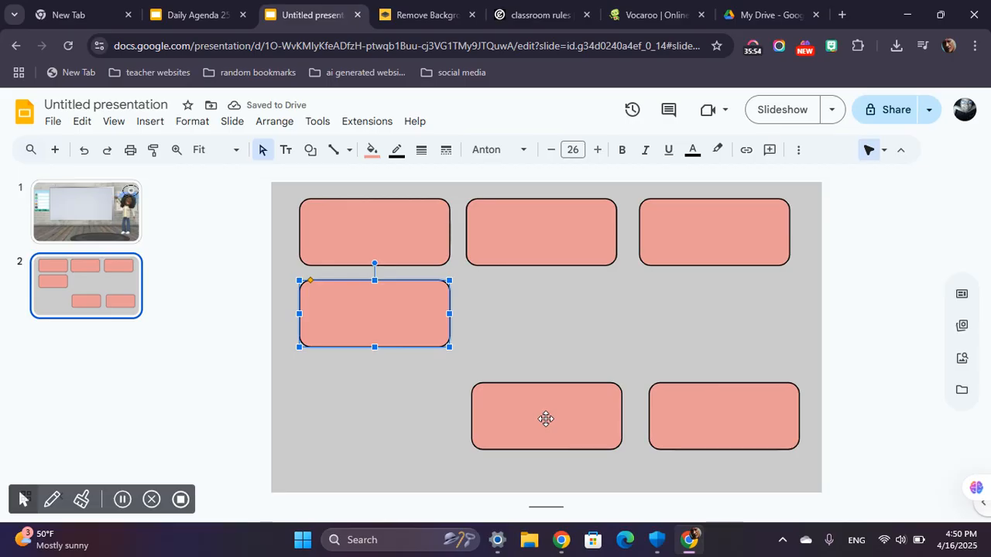
left_click_drag(570, 411, 565, 312)
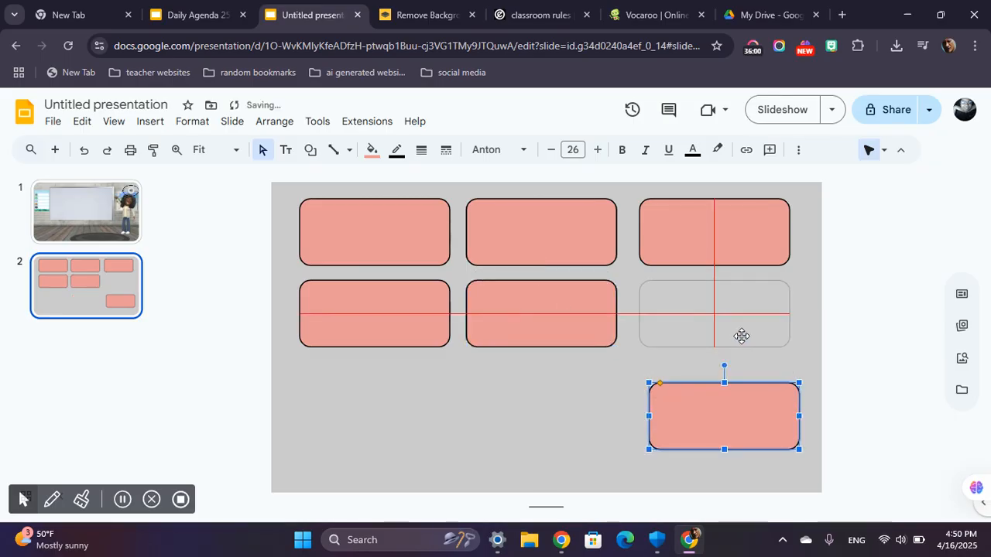
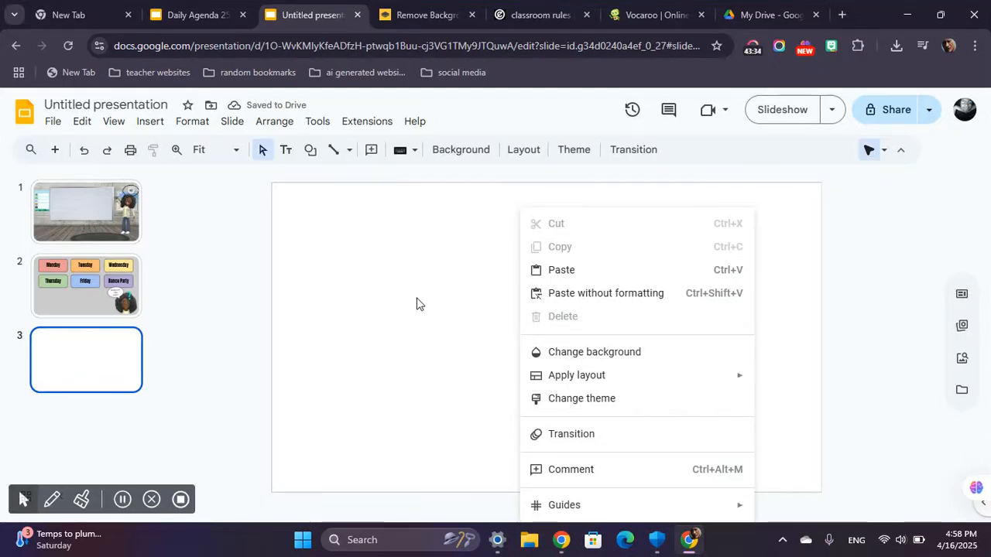
Set the background of the blank third slide to a solid medium gray.
left_click(473, 152)
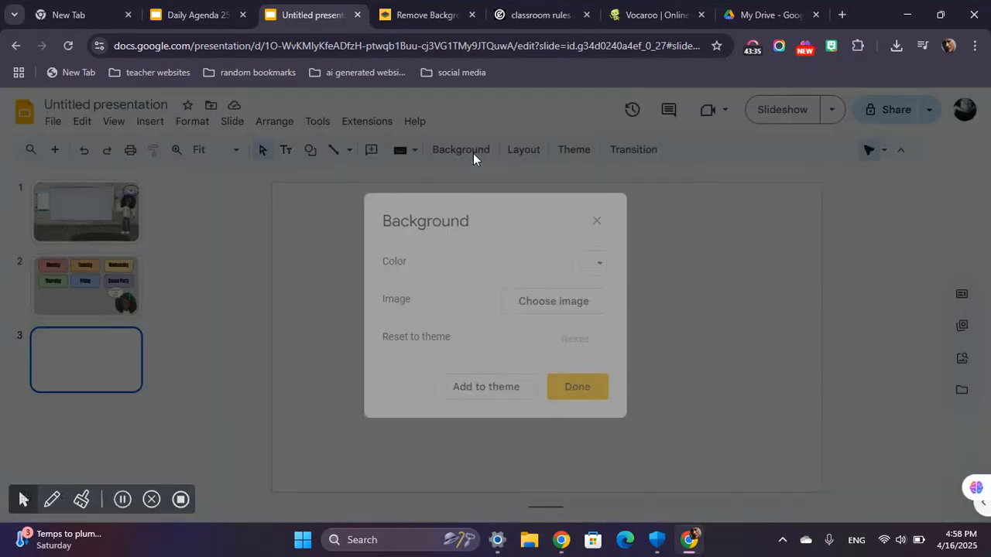
left_click(590, 265)
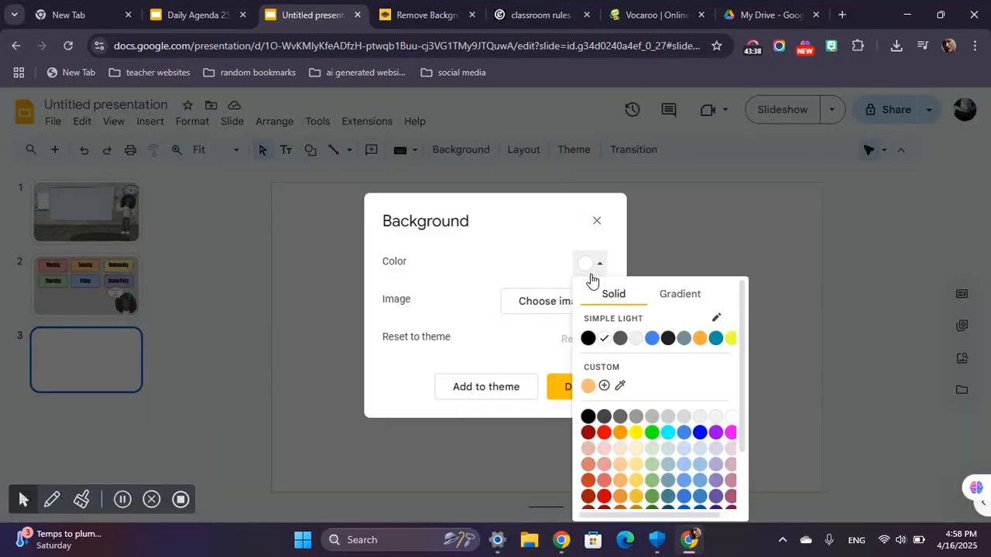
left_click(637, 417)
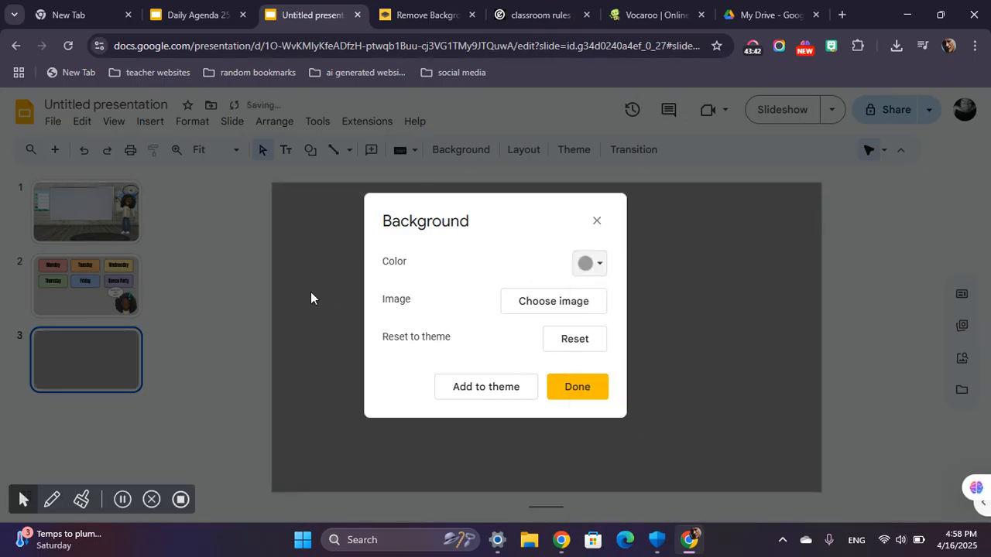
left_click(585, 392)
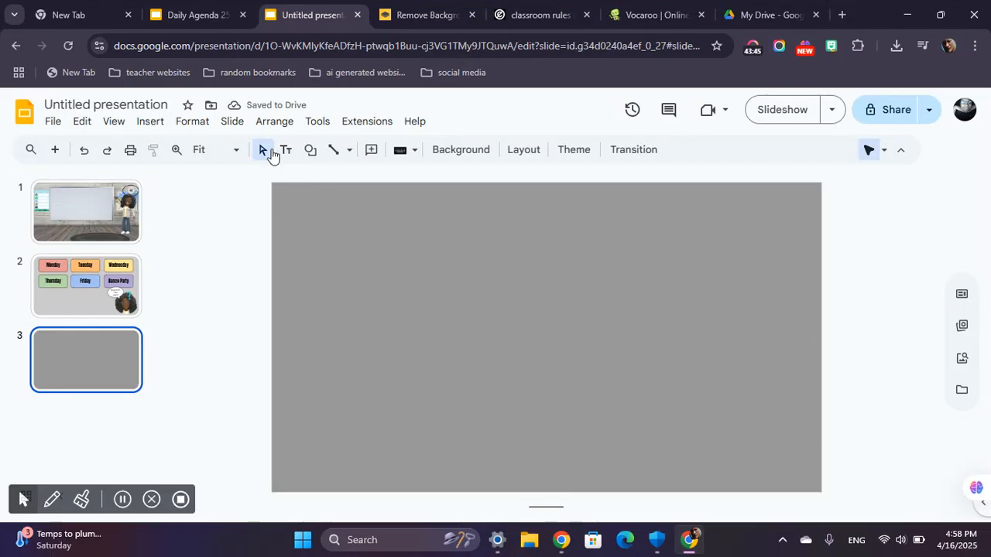
Search the stock and web images for "transparent tv" and close the image search.
left_click(147, 123)
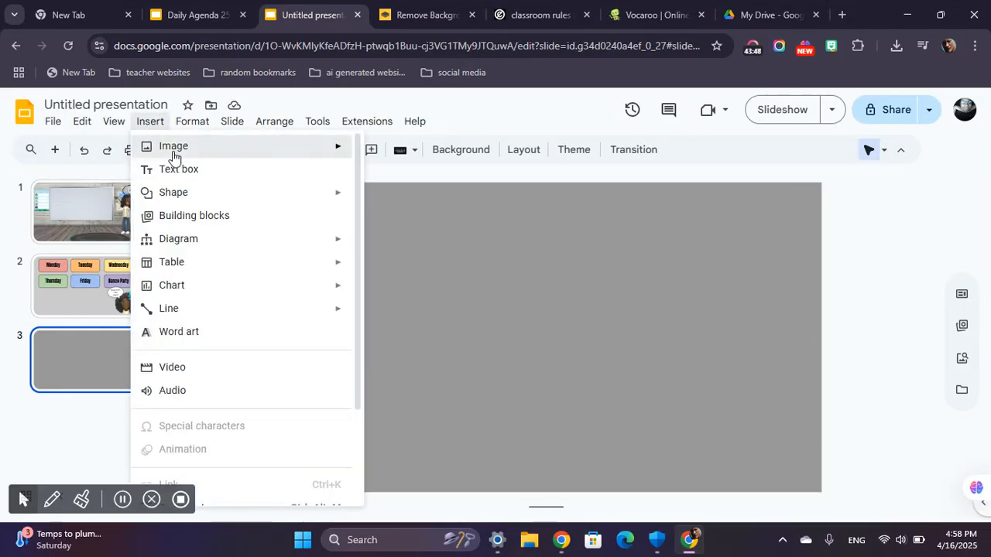
mouse_move(173, 147)
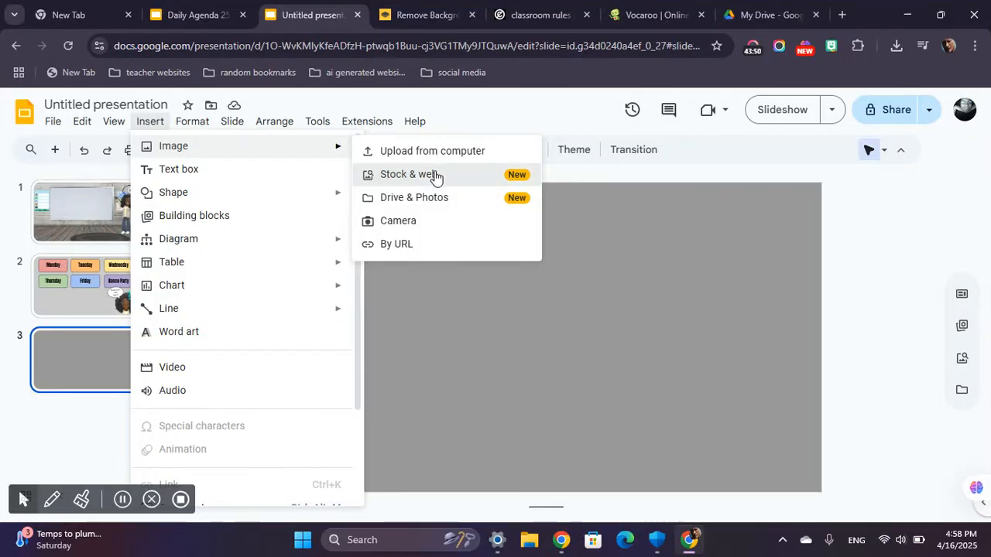
left_click(435, 177)
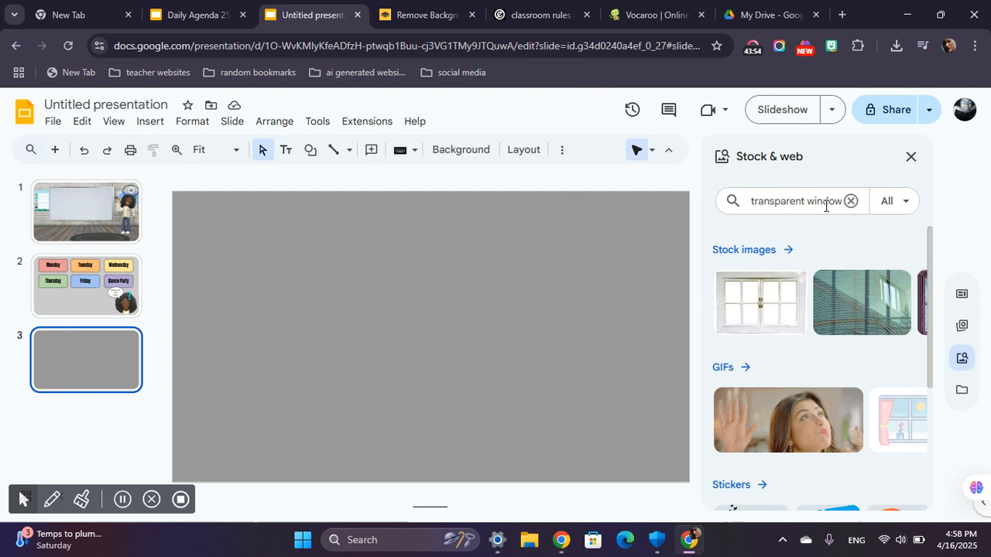
double_click(823, 200)
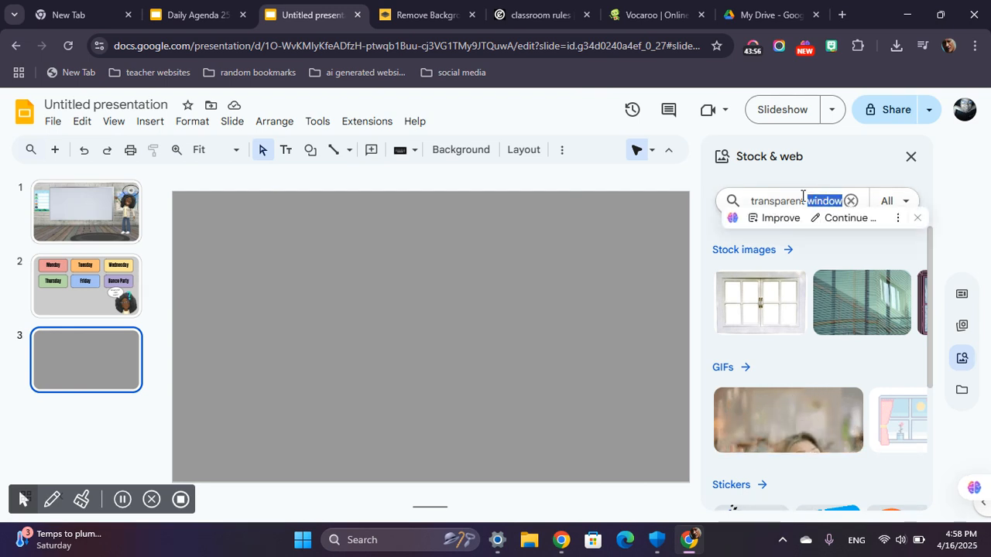
type("tv")
key("Return")
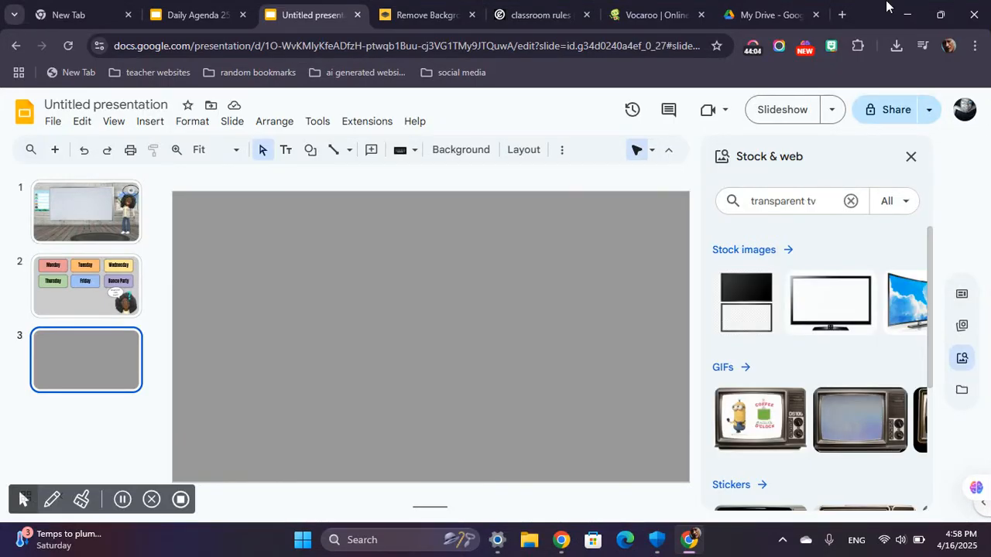
left_click(912, 158)
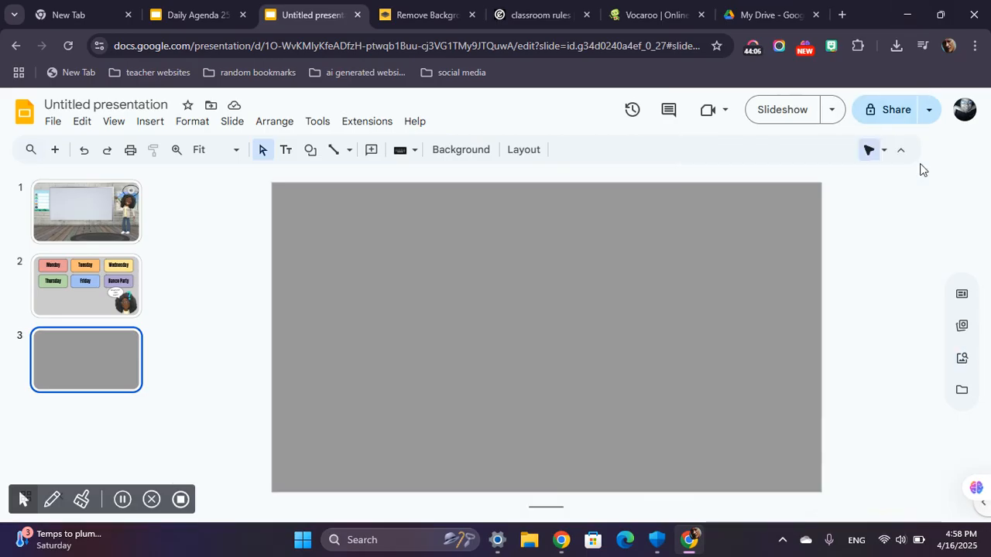
Close the browser tabs for the background remover, classroom rules, Vocaroo and Google Drive.
left_click(428, 16)
left_click(474, 16)
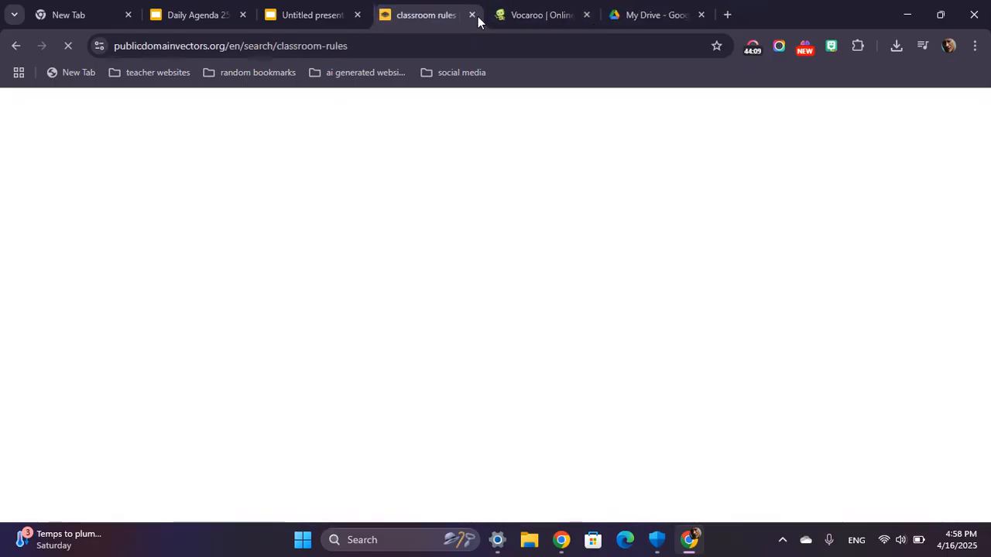
left_click(474, 15)
left_click(472, 16)
left_click(473, 16)
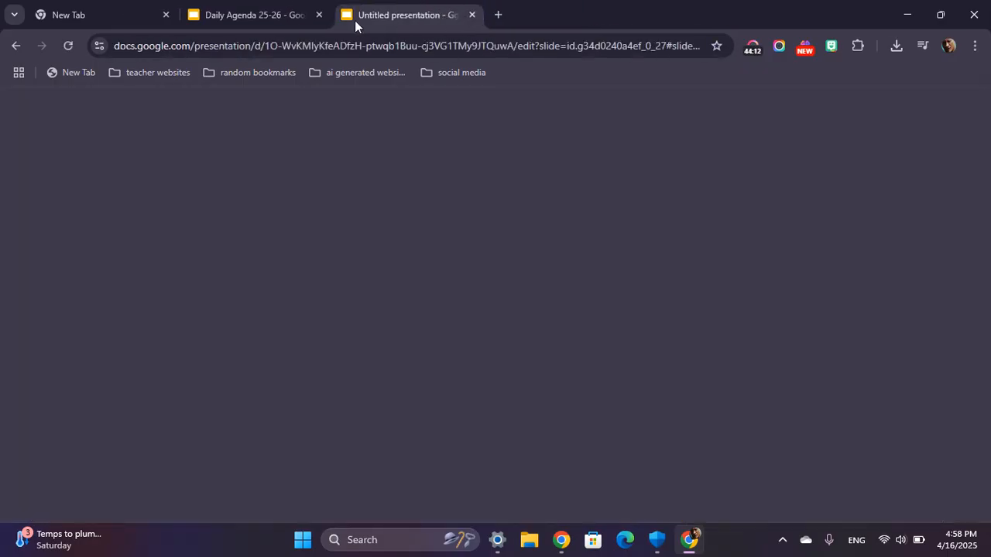
Search Google Images for "transparent tv" in a new browser tab and look through the results.
left_click(499, 15)
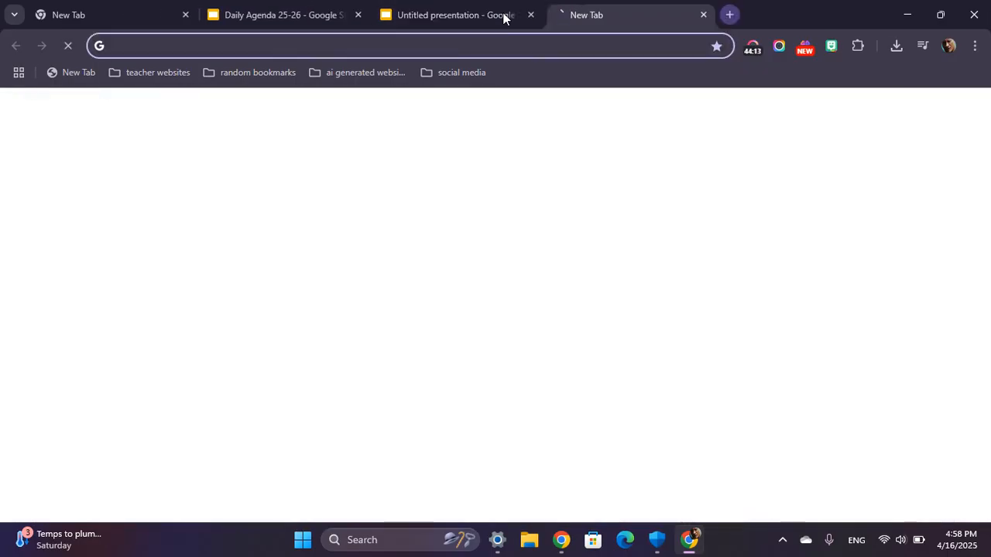
left_click(514, 38)
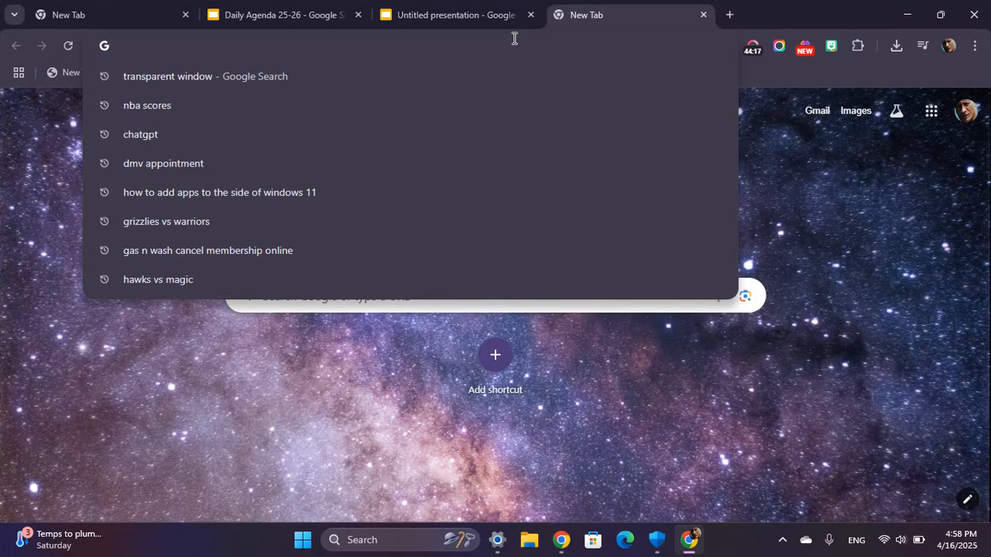
type("trand")
key("BackSpace")
type("sparent tv")
key("Return")
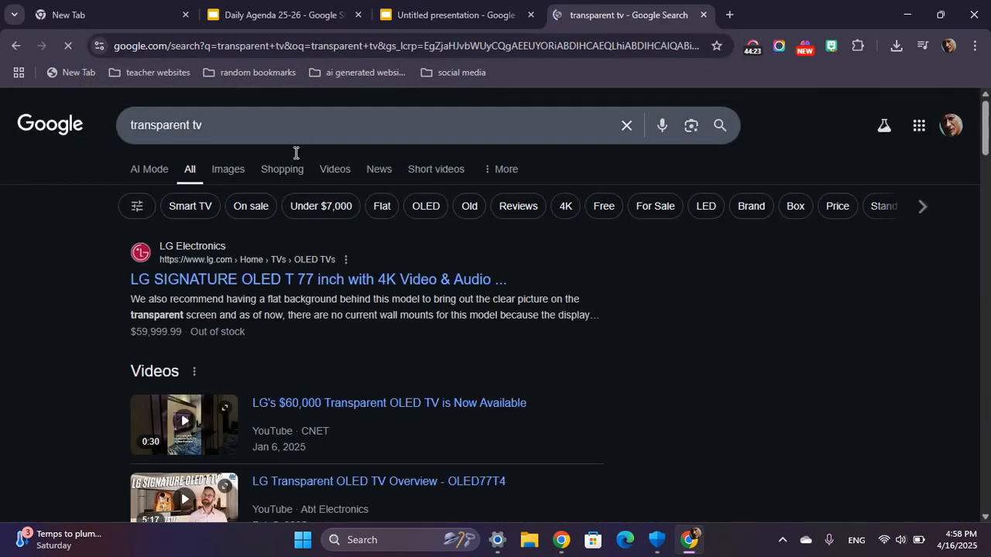
left_click(235, 178)
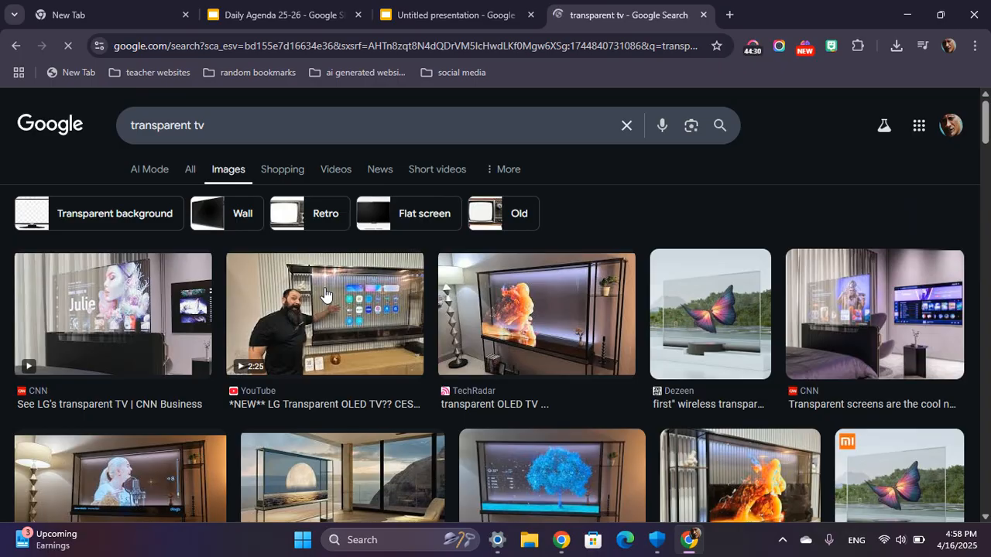
scroll(323, 295, "down", 5)
scroll(326, 294, "down", 6)
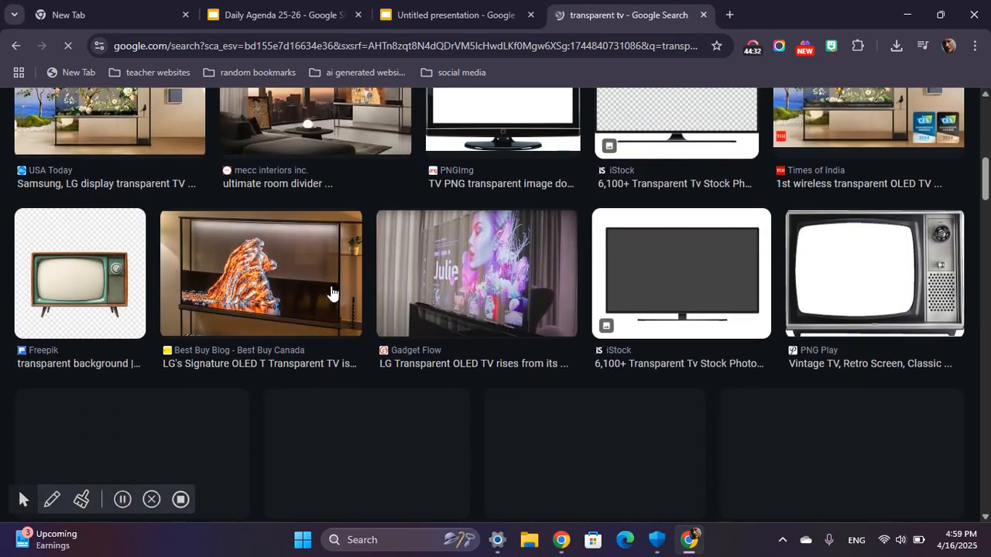
scroll(332, 293, "down", 1)
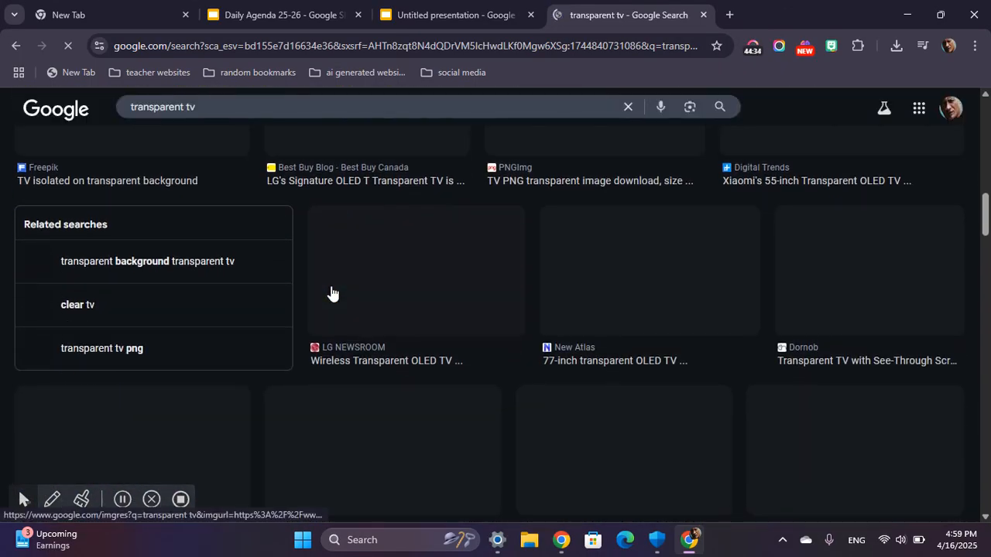
scroll(331, 293, "down", 1)
scroll(336, 114, "up", 3)
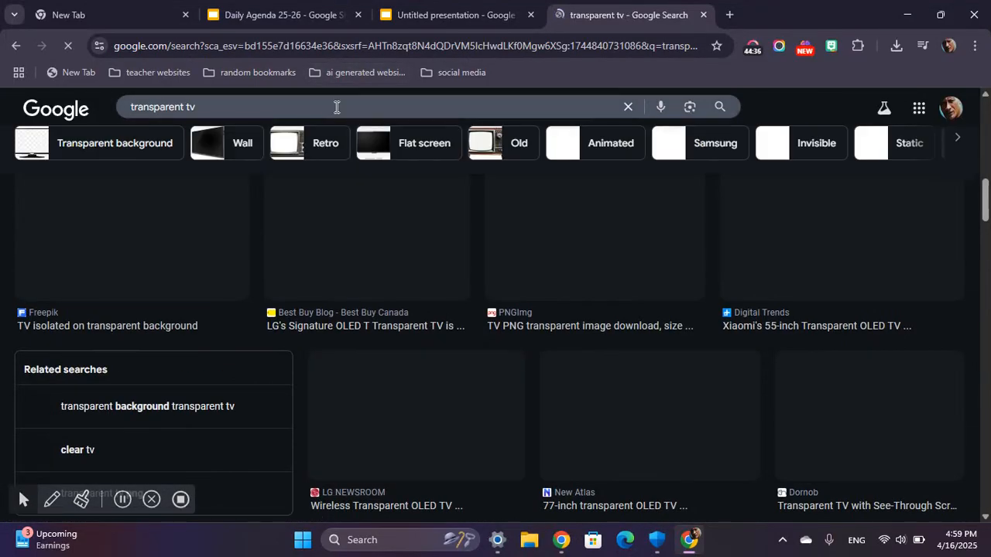
Refine the image search to "transparent tv png" and preview the empty vintage television from StickPNG.
left_click(336, 107)
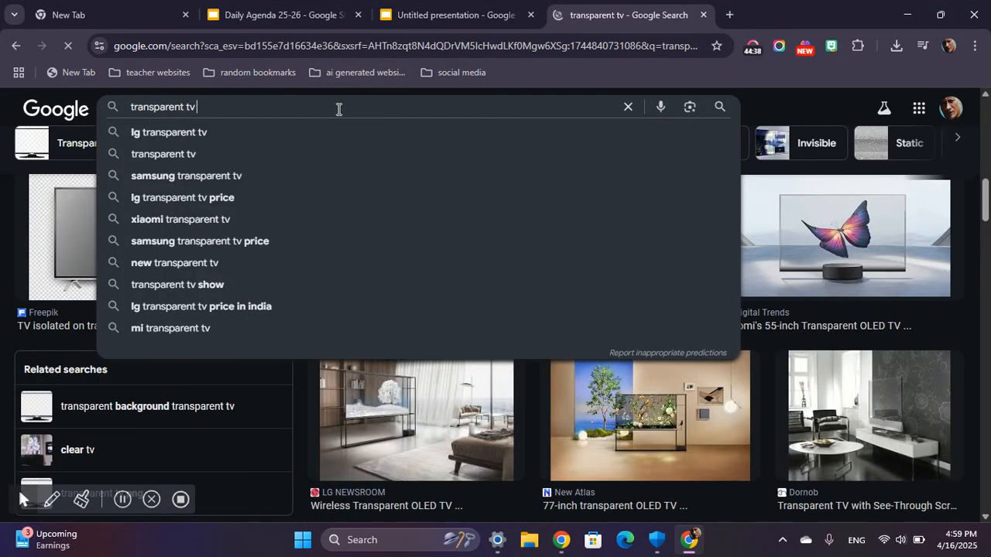
type("png")
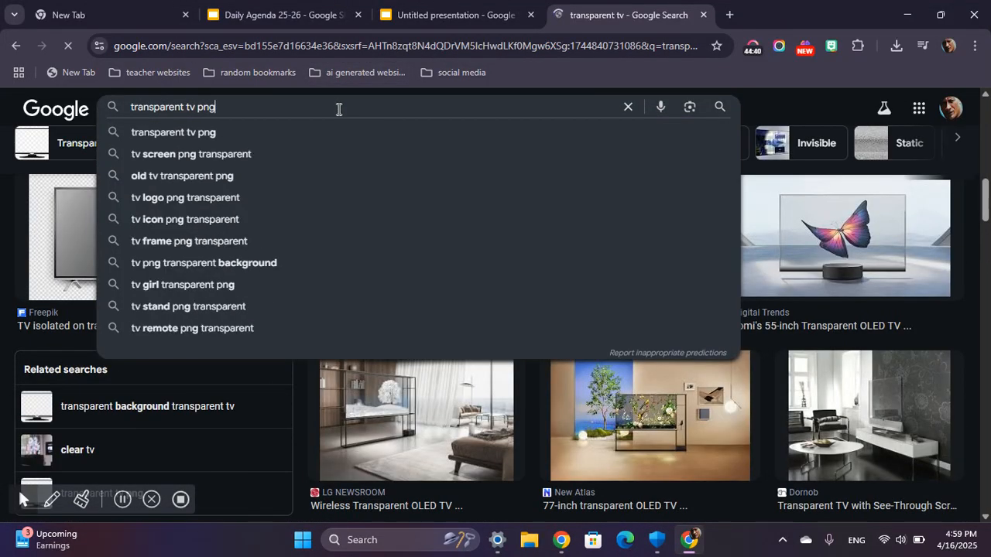
key("Return")
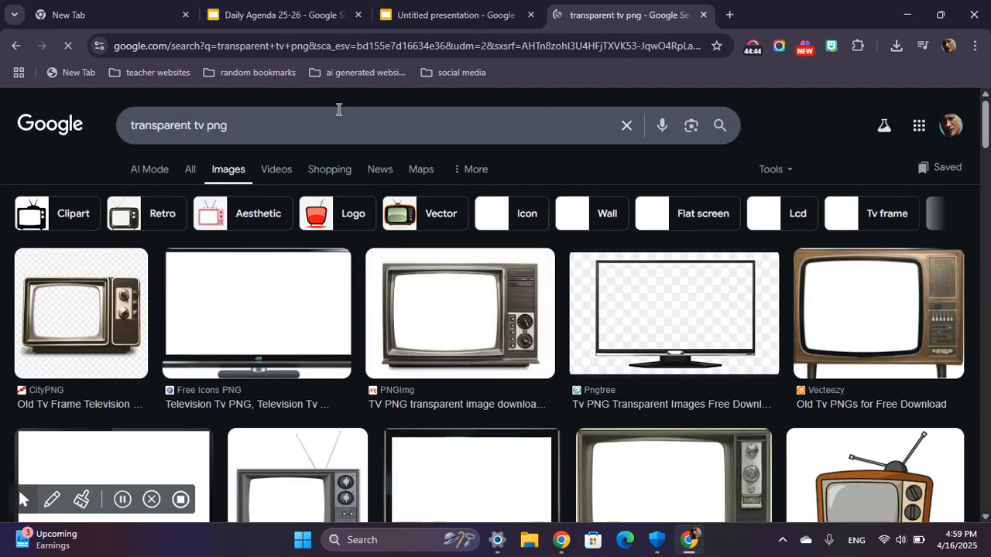
scroll(465, 427, "down", 2)
scroll(464, 426, "down", 3)
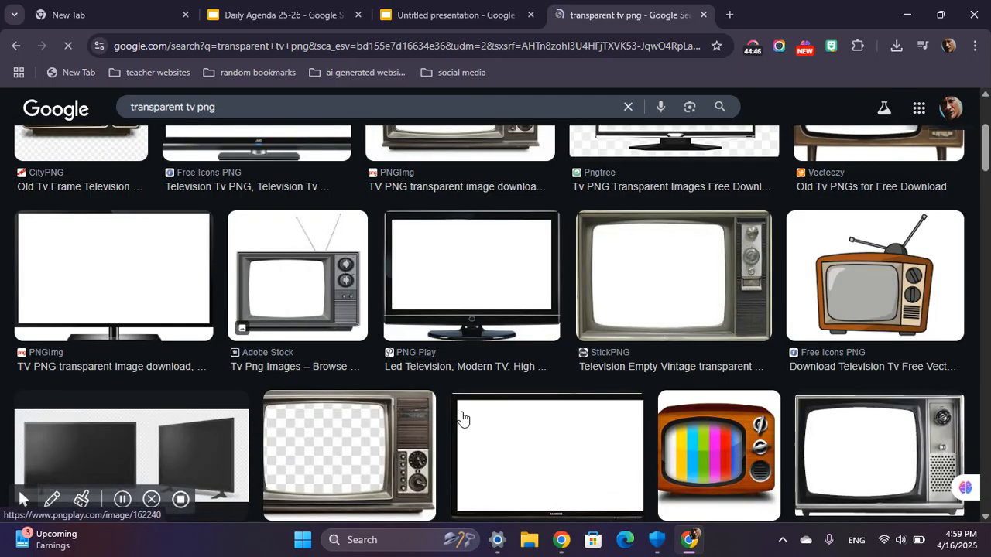
scroll(518, 309, "up", 1)
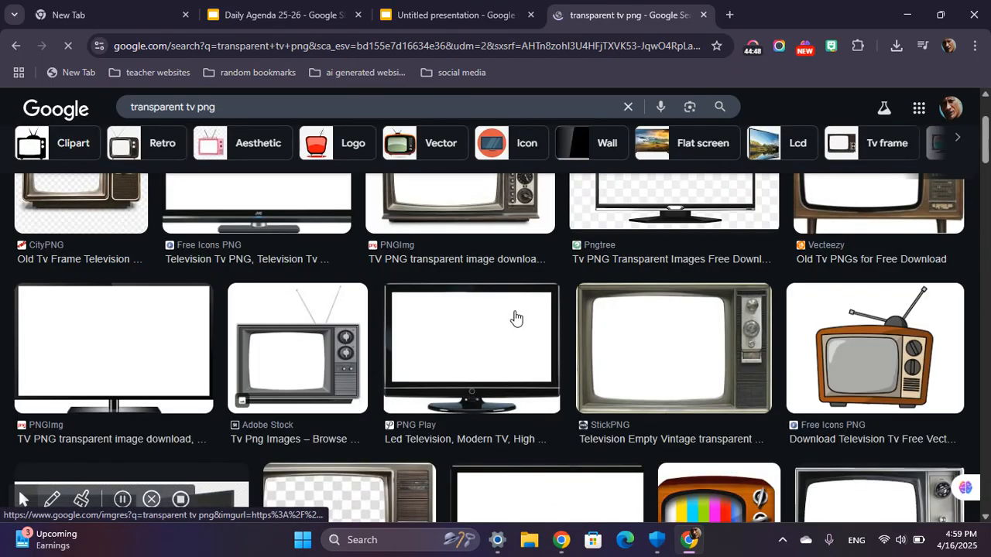
scroll(516, 317, "down", 2)
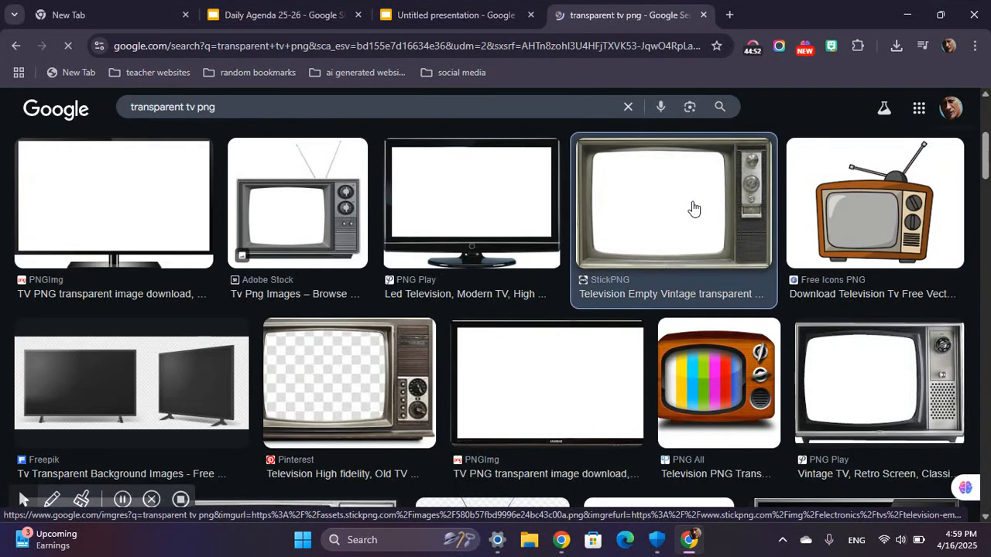
left_click(694, 207)
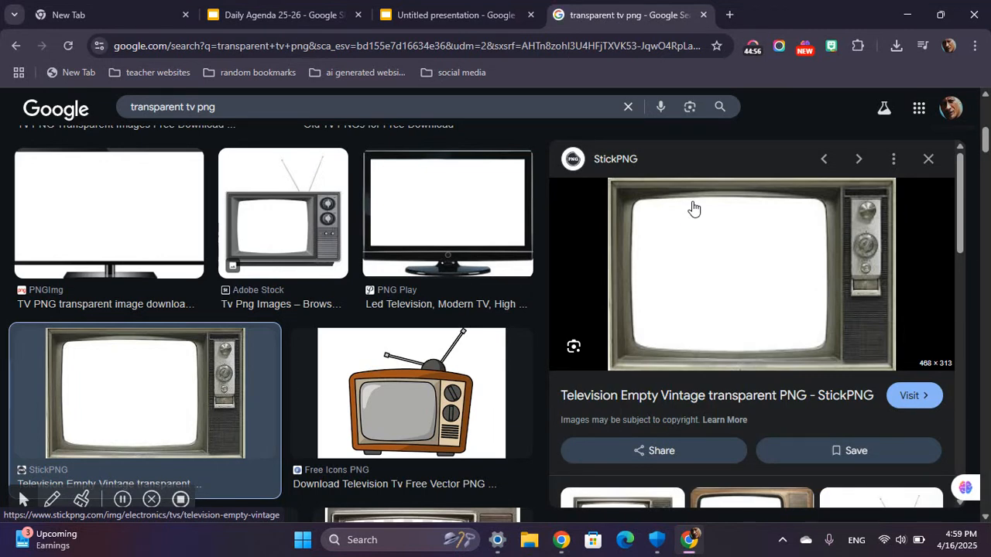
left_click(929, 159)
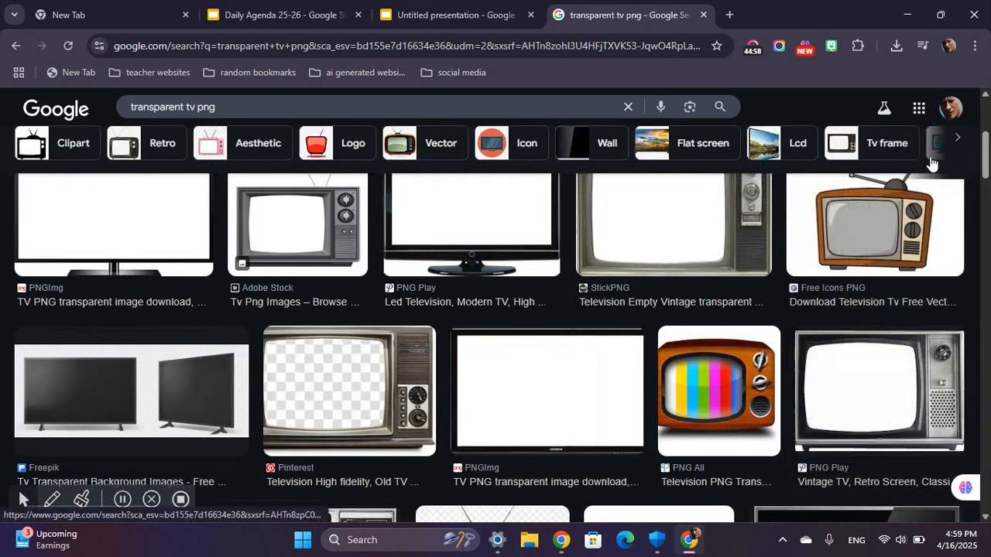
scroll(608, 213, "up", 4)
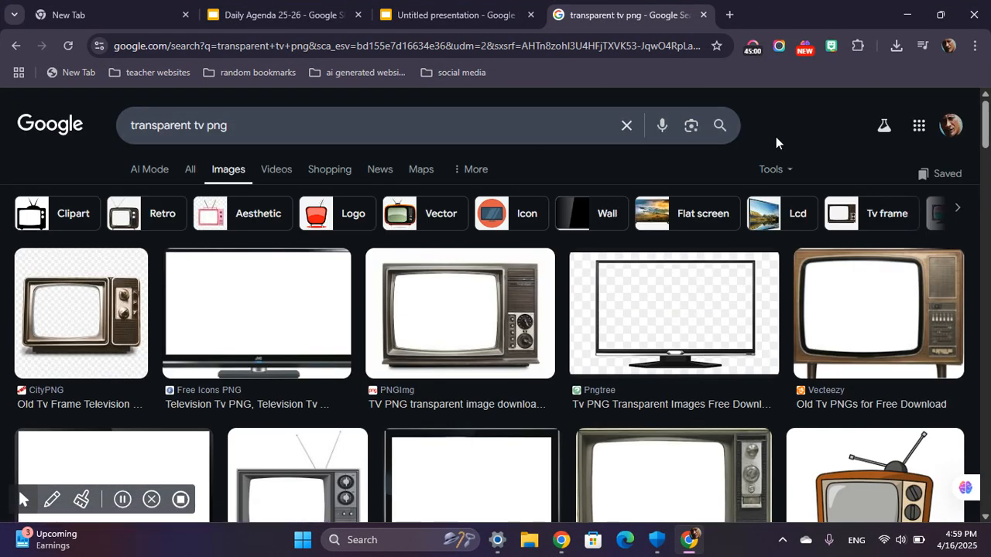
Filter the image results to transparent color and copy the empty vintage television picture from StickPNG.
left_click(778, 178)
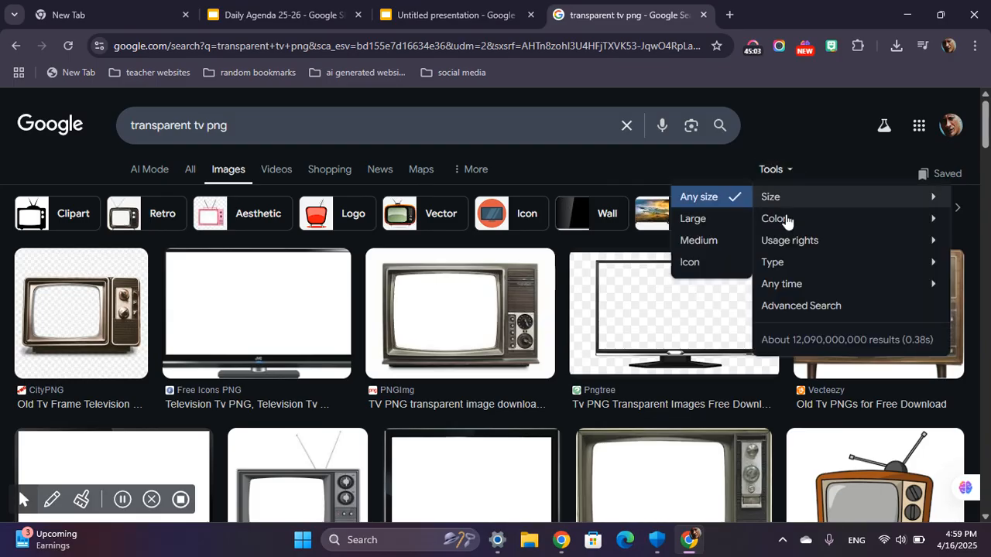
mouse_move(774, 217)
left_click(658, 263)
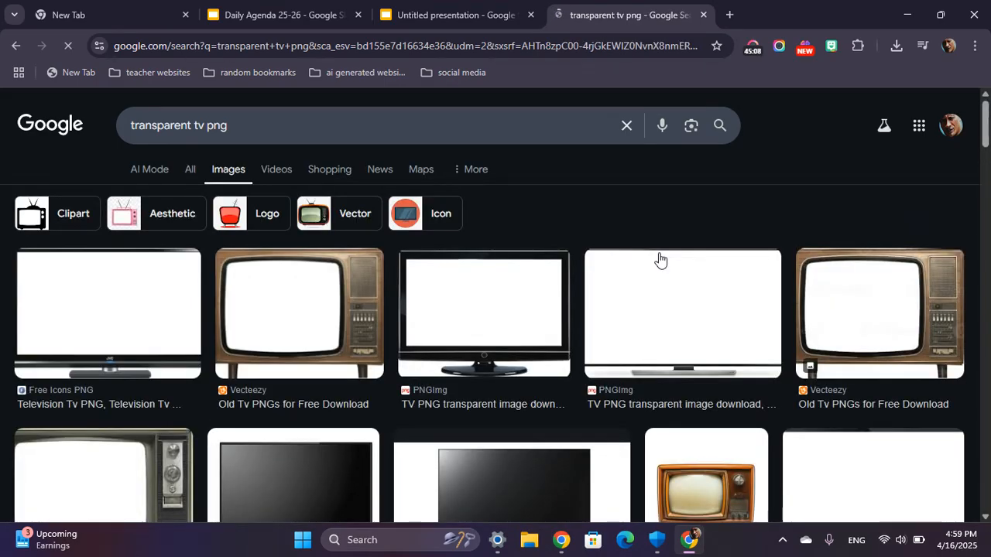
scroll(340, 368, "down", 4)
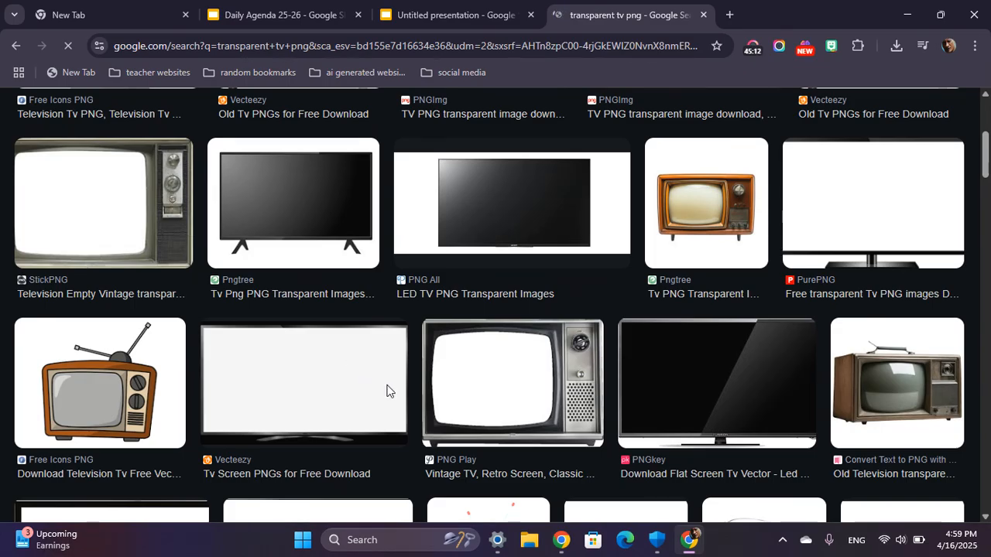
right_click(149, 208)
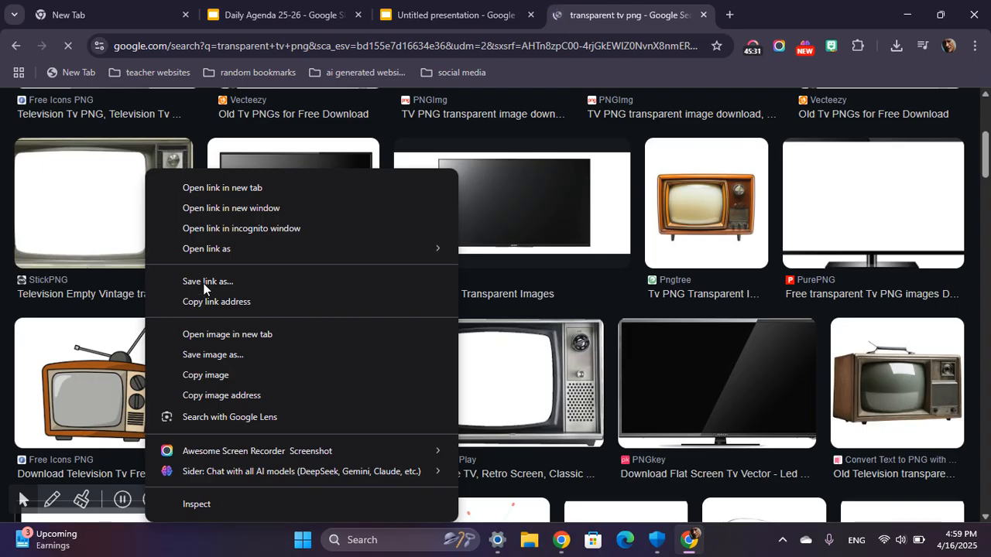
left_click(213, 376)
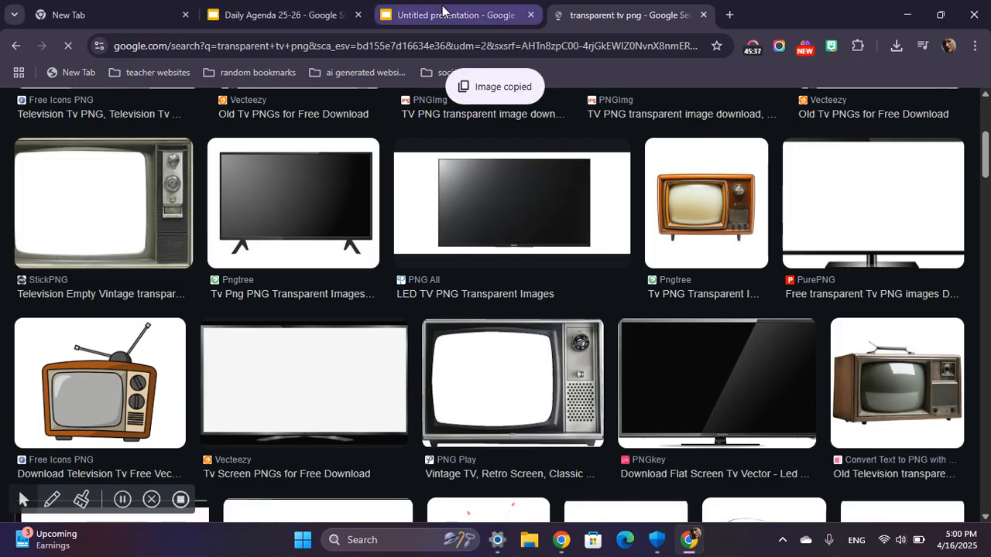
Paste the copied vintage television onto the gray third slide and enlarge it to fill most of the slide's lower left.
left_click(442, 9)
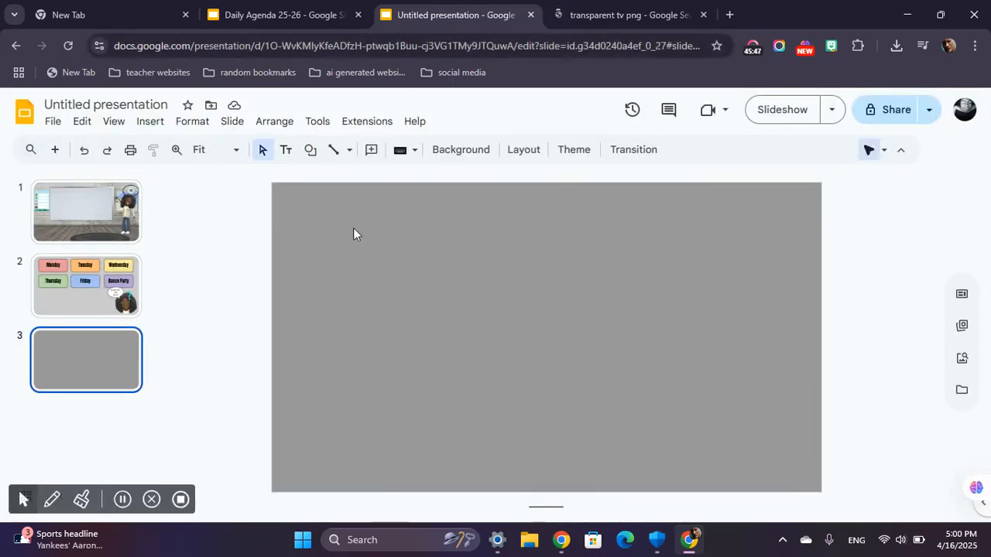
right_click(411, 330)
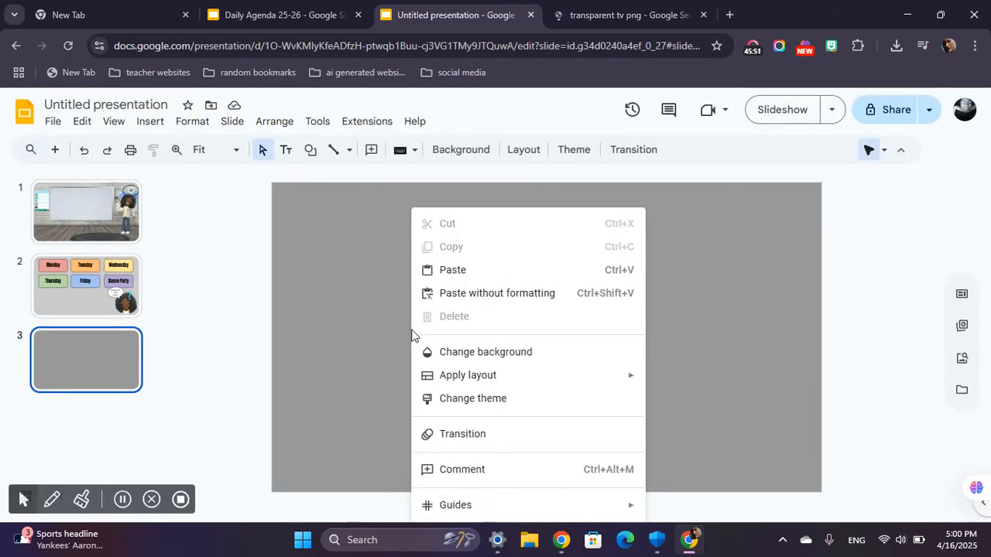
left_click(465, 271)
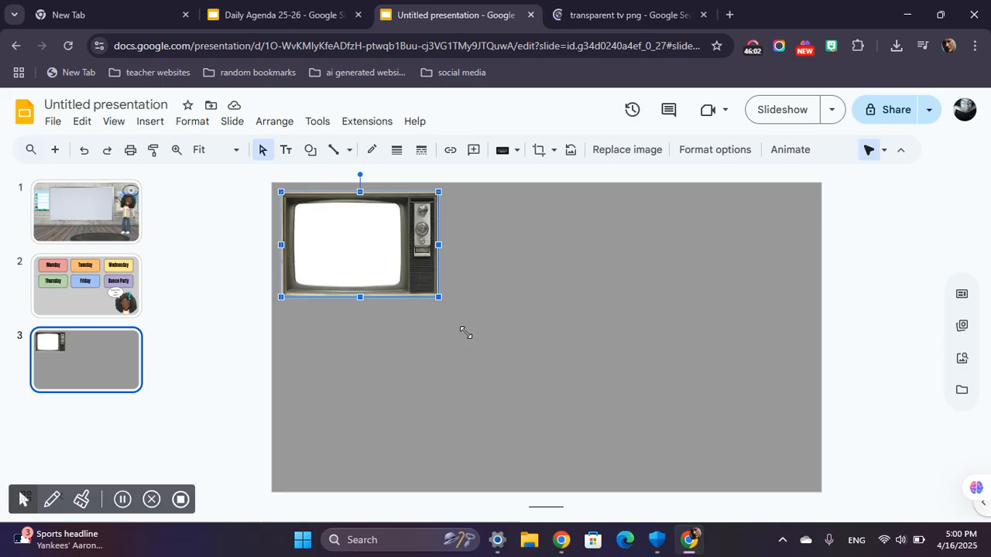
mouse_move(569, 425)
left_mouse_down()
mouse_move(552, 440)
mouse_move(551, 422)
left_mouse_up()
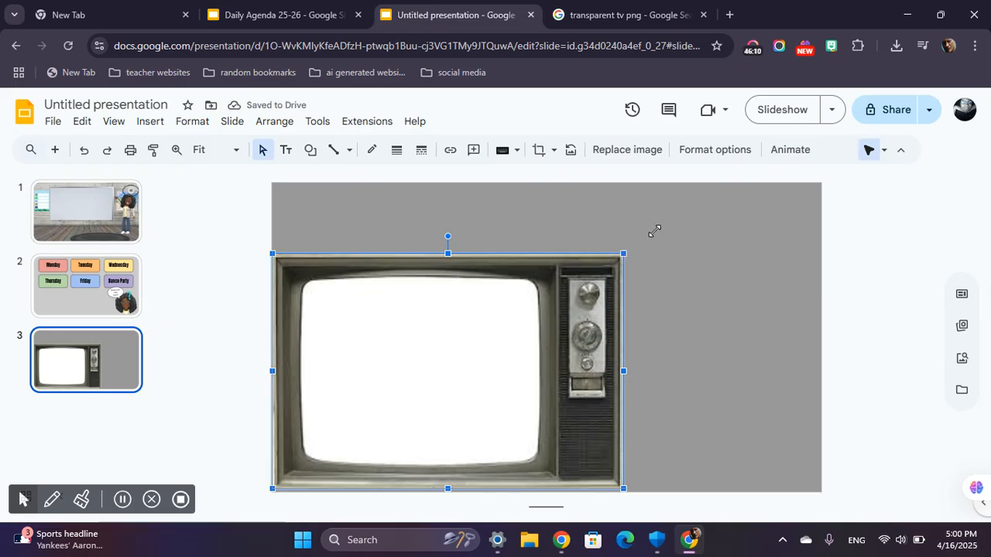
left_click_drag(654, 231, 655, 230)
left_click_drag(341, 301, 368, 302)
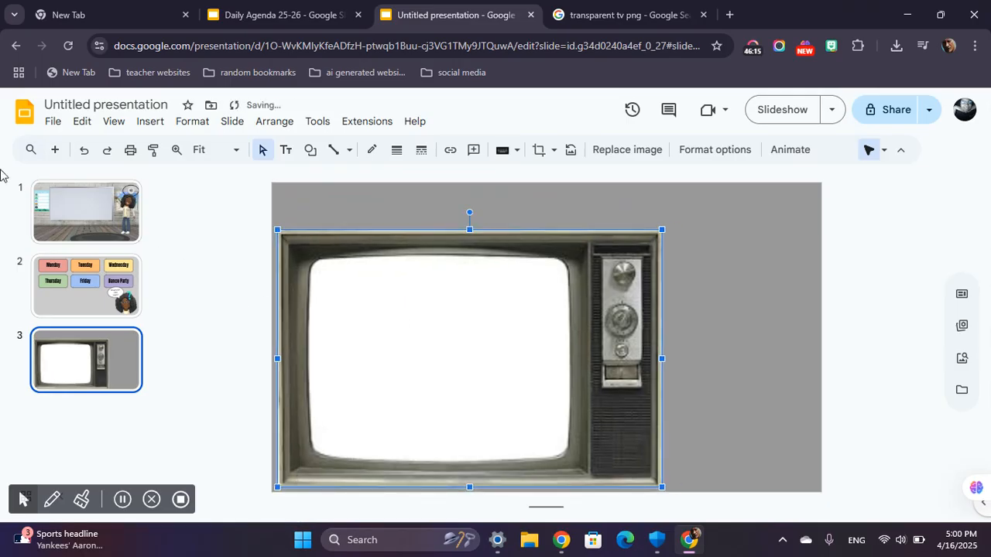
left_click(727, 290)
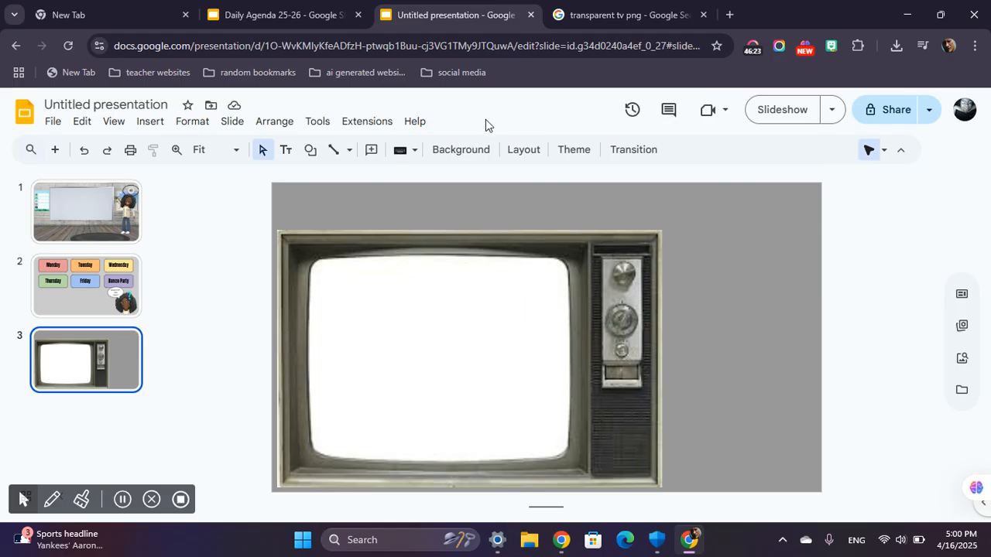
Draw a tall rounded rectangle in the empty gray space to the right of the television.
left_click(314, 153)
mouse_move(354, 184)
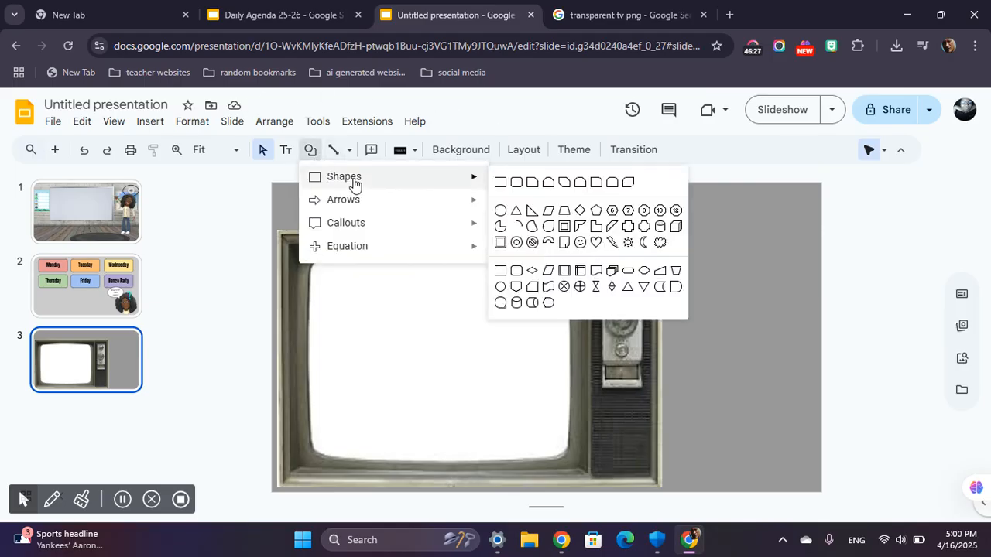
left_click(514, 187)
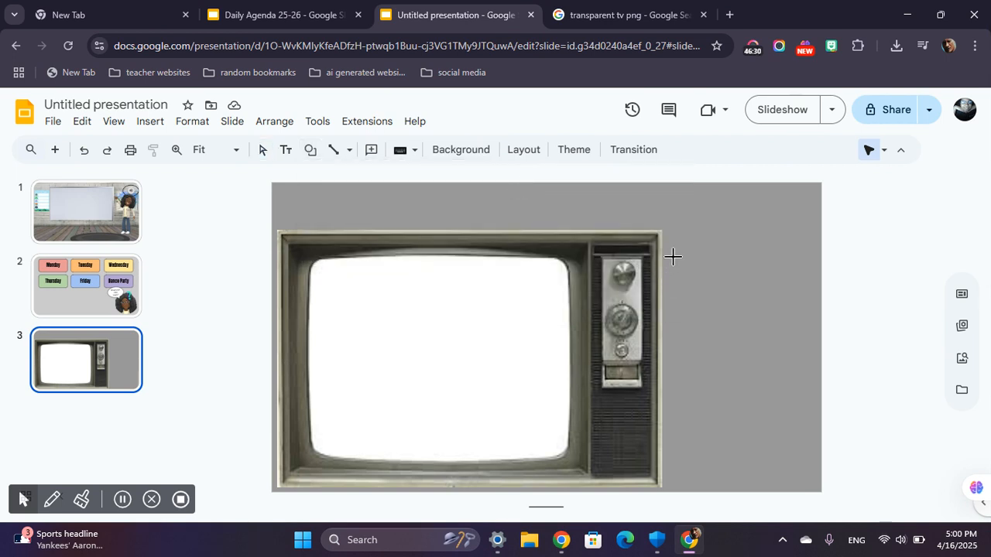
left_click_drag(670, 242, 809, 453)
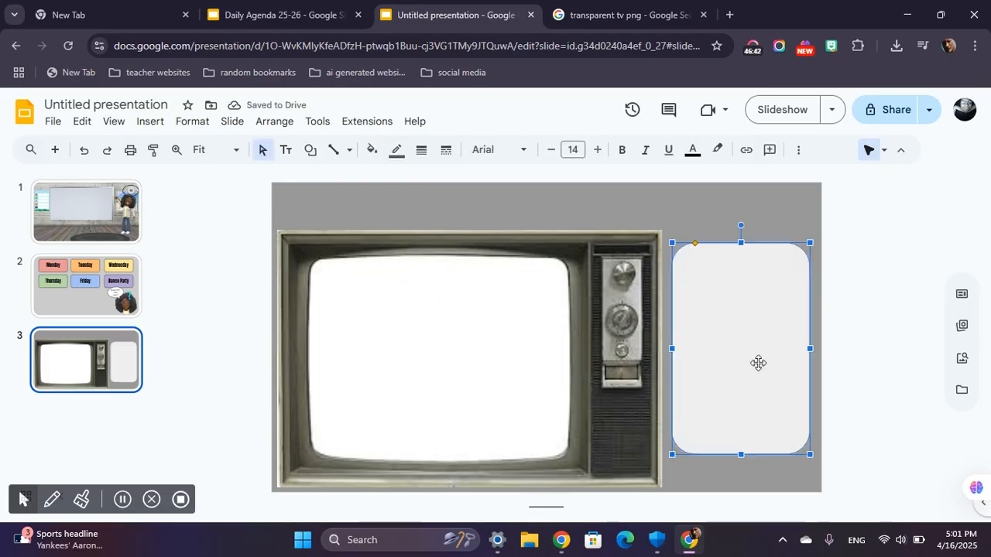
Fill the rounded rectangle with the pale red color.
left_click(372, 154)
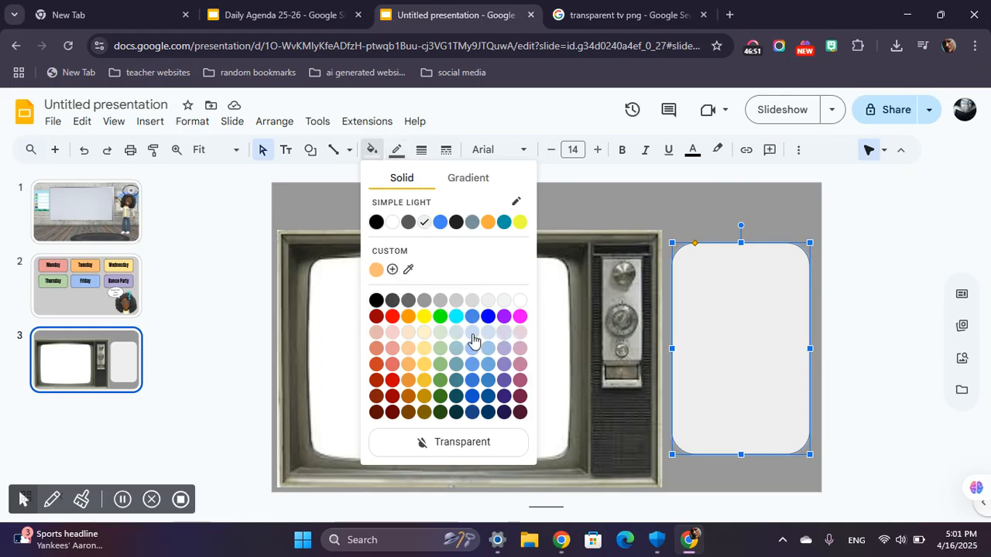
left_click(394, 332)
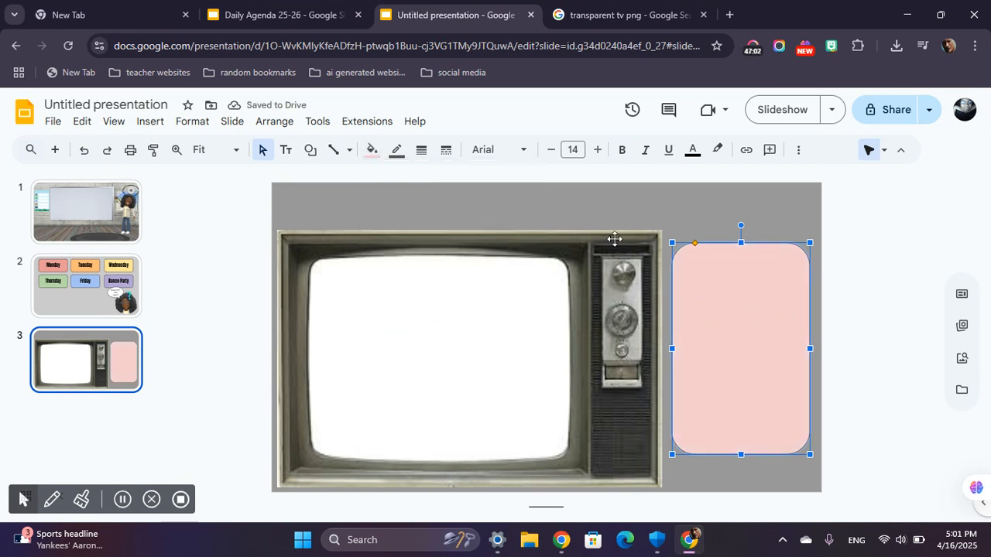
left_click(371, 149)
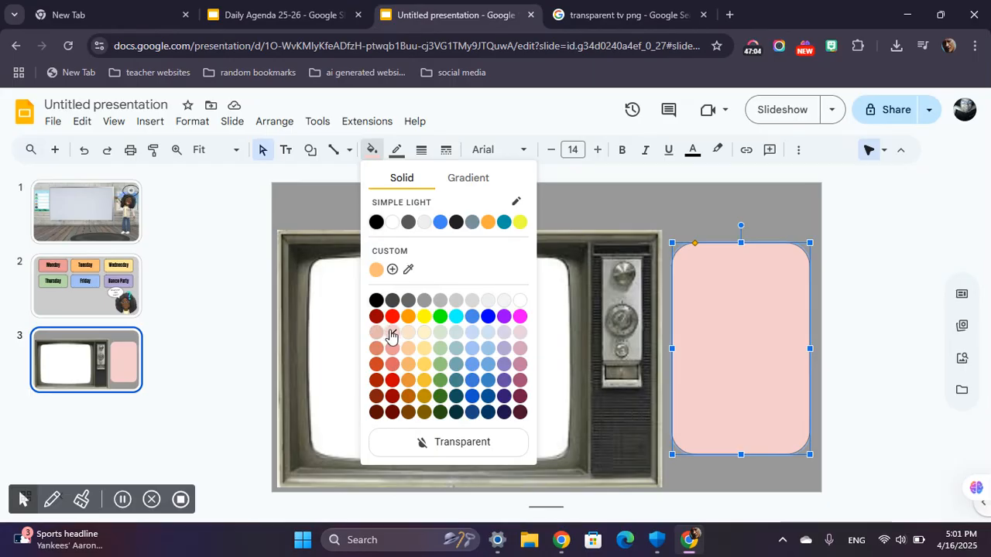
left_click(842, 316)
Shift the pink rectangle slightly down and shrink the television a little to leave room for a title.
left_click_drag(741, 310, 744, 323)
left_click(658, 251)
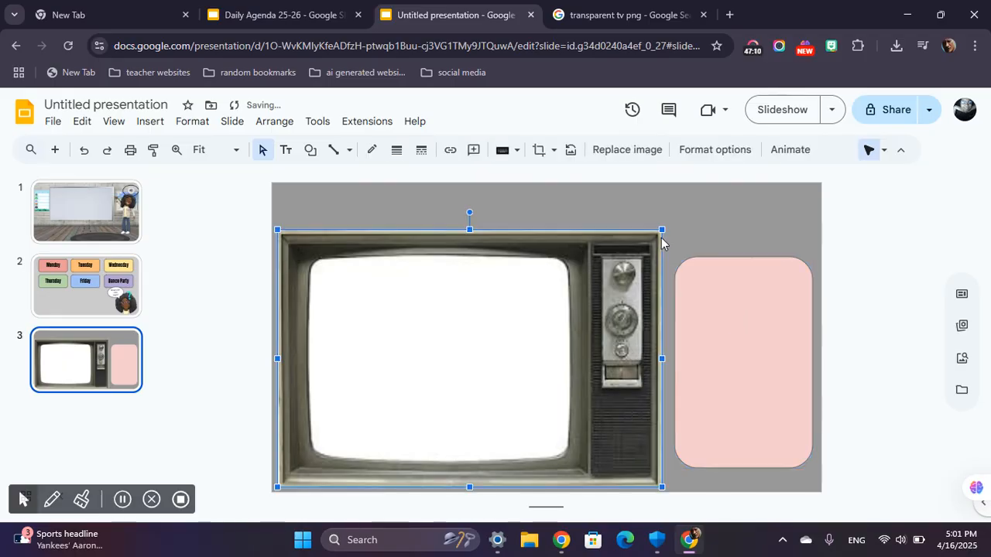
left_click(665, 228)
left_click(659, 235)
left_click_drag(659, 231, 547, 294)
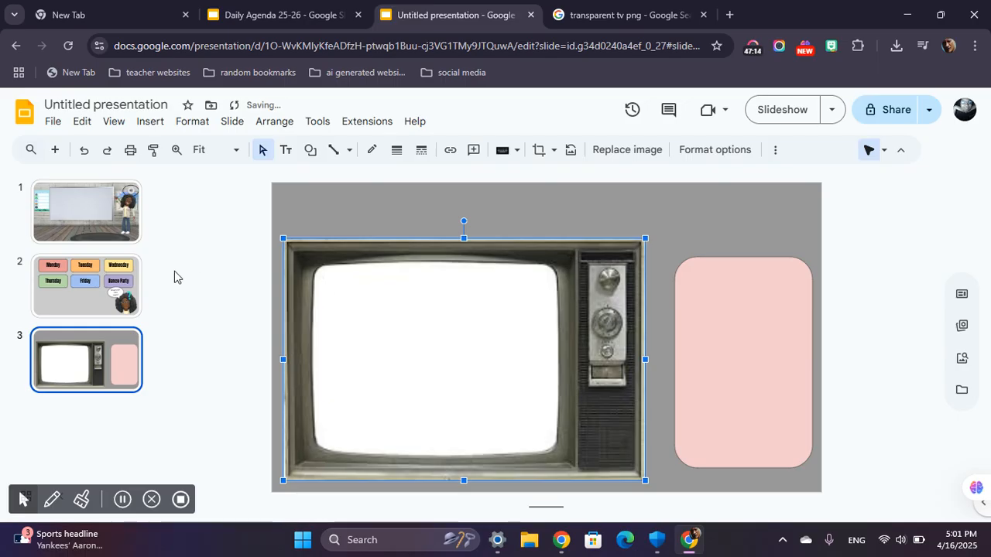
left_click(174, 270)
Add a text box across the full width above the television and set its font to Anton.
left_click(285, 151)
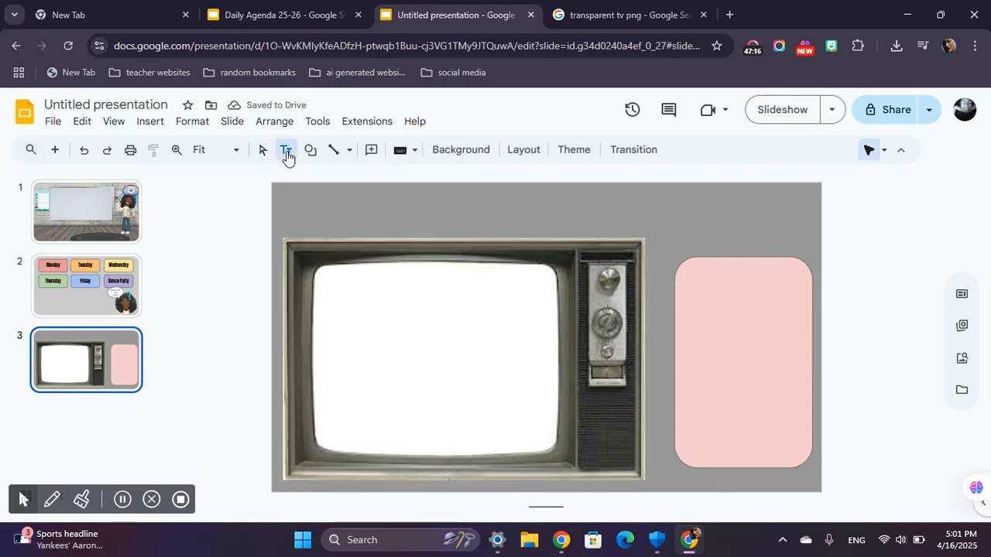
left_click_drag(270, 181, 820, 243)
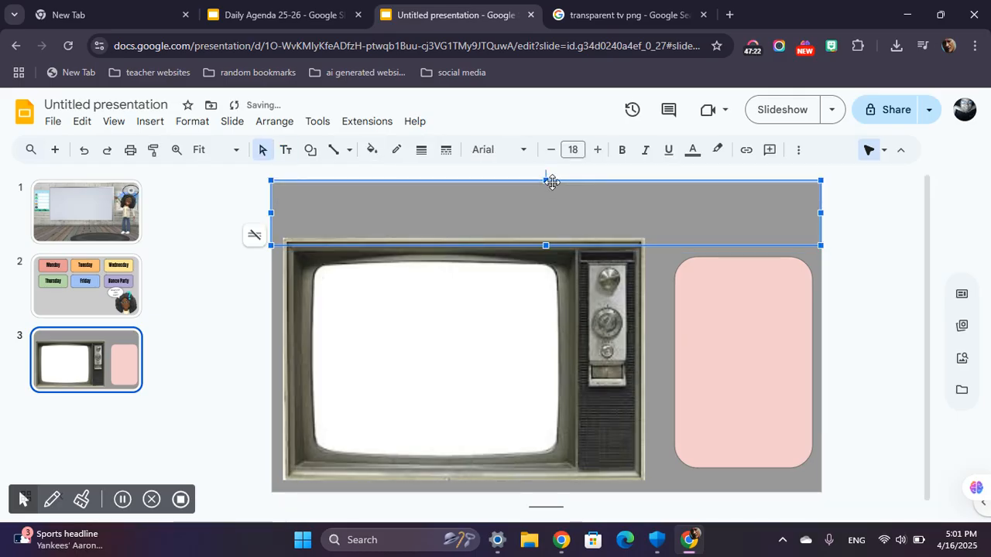
left_click(505, 152)
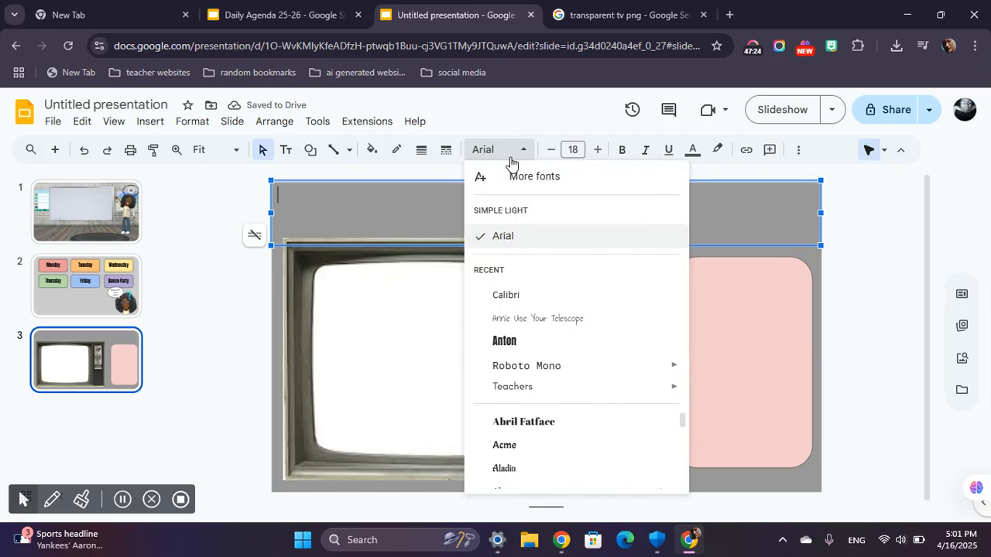
left_click(505, 152)
left_click(505, 151)
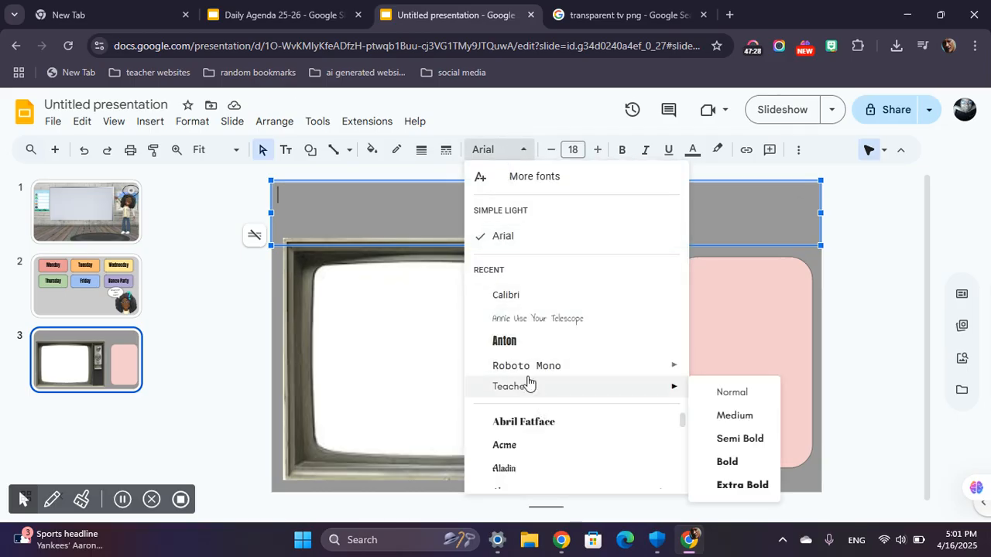
left_click(516, 348)
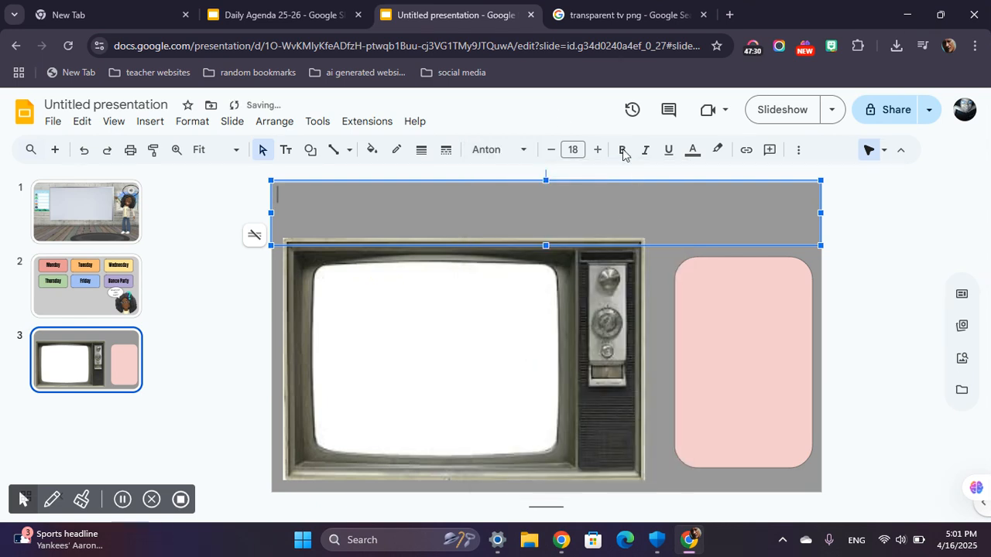
Set the title text box's font size to 60 and center its text horizontally.
left_click(573, 149)
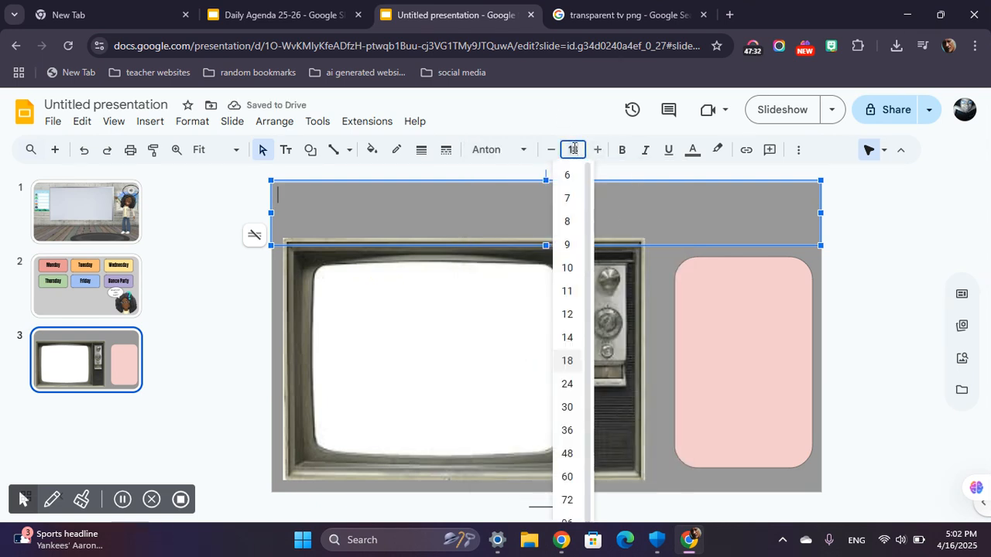
type("60")
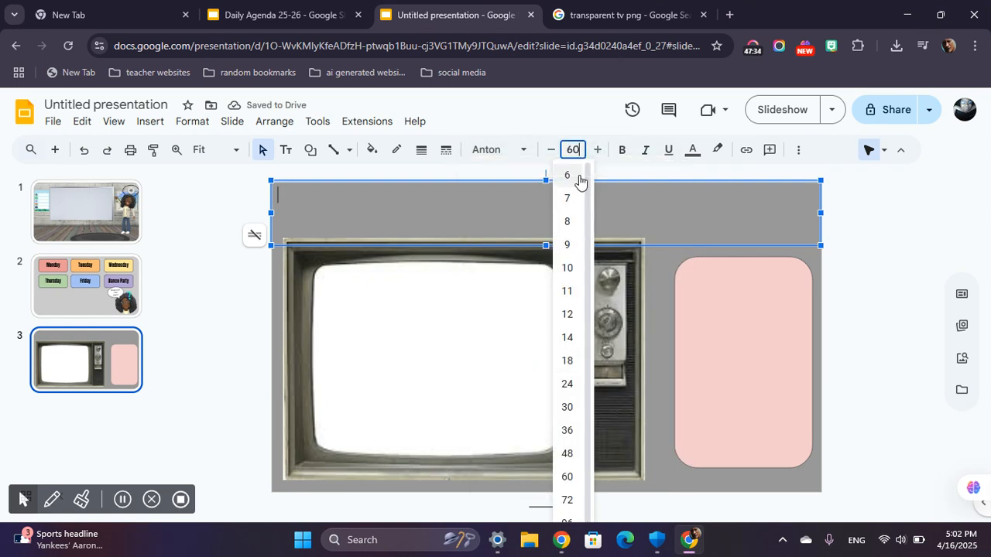
key("Return")
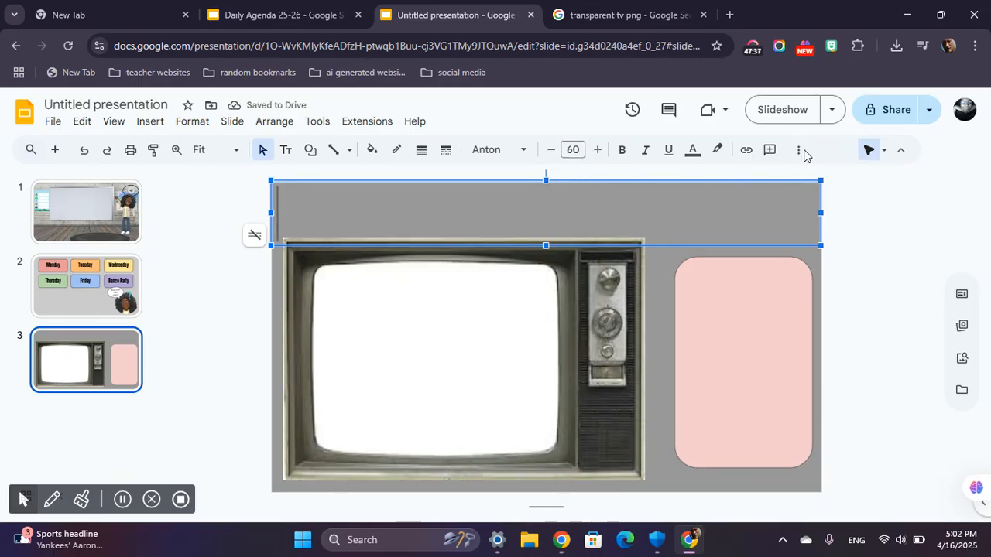
left_click(801, 151)
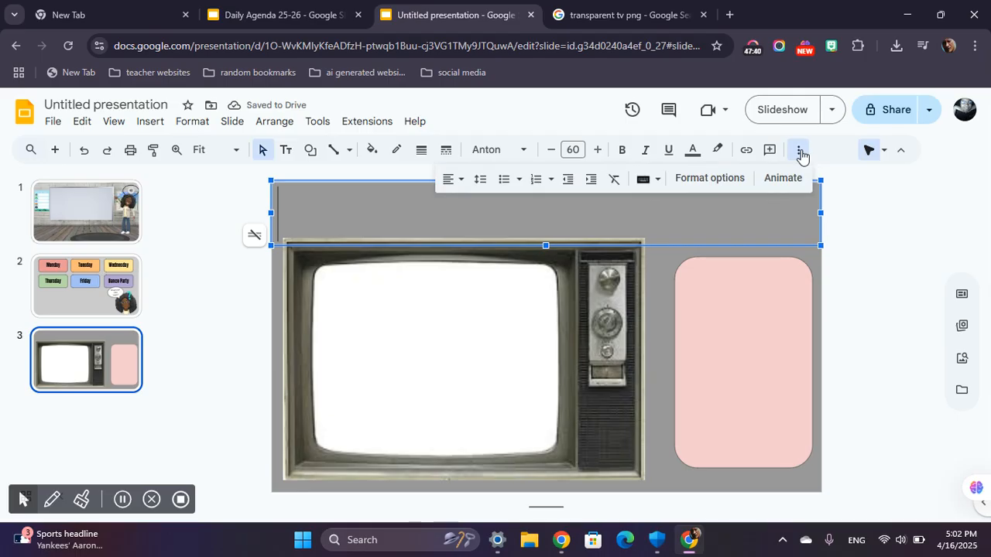
left_click(450, 185)
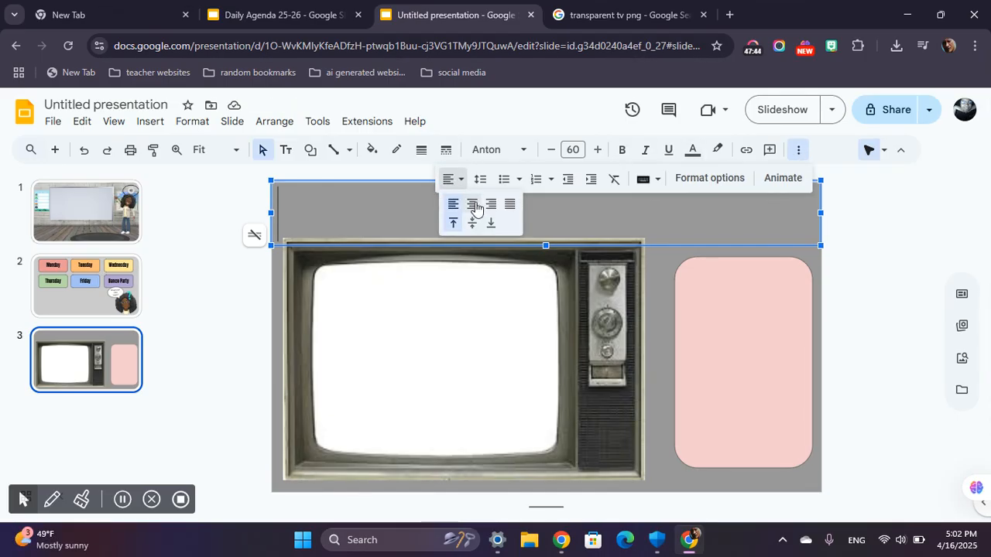
left_click(476, 202)
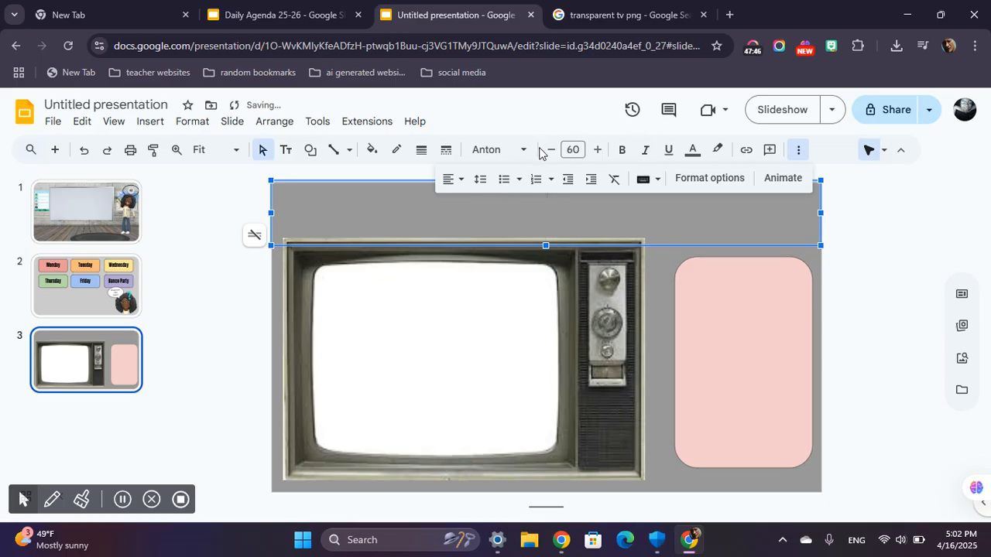
left_click(833, 270)
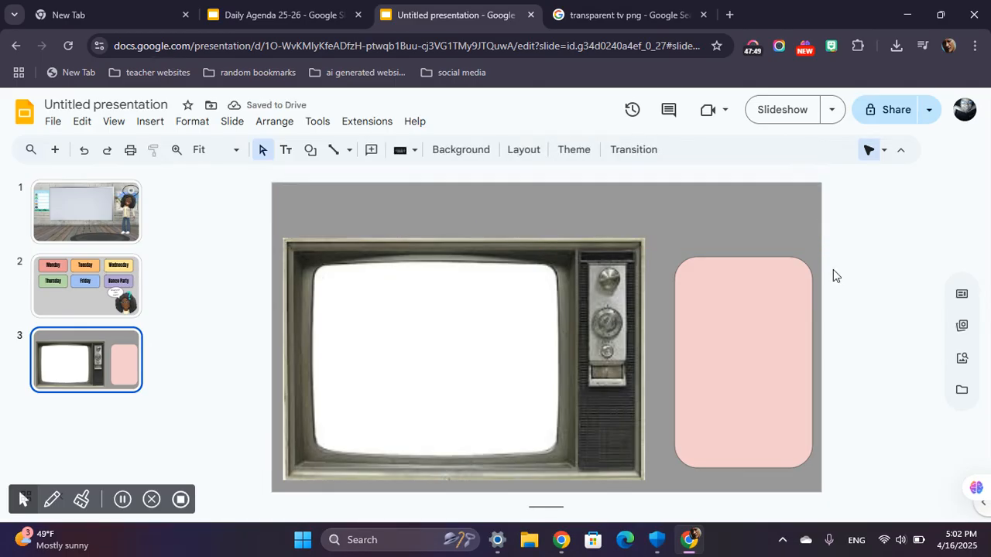
Change the title text box's font size to 55.
left_click(572, 202)
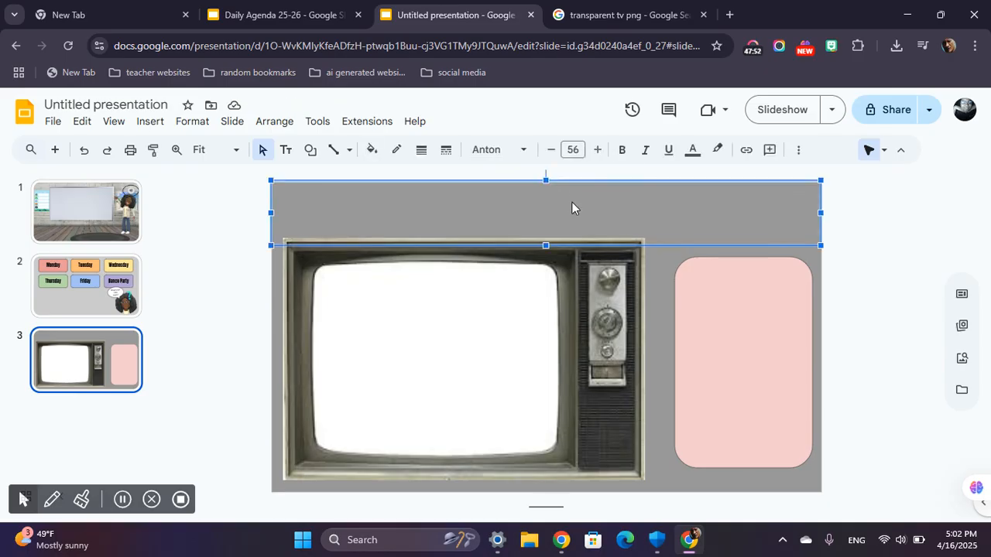
left_click(603, 213)
left_click(551, 149)
left_click(597, 151)
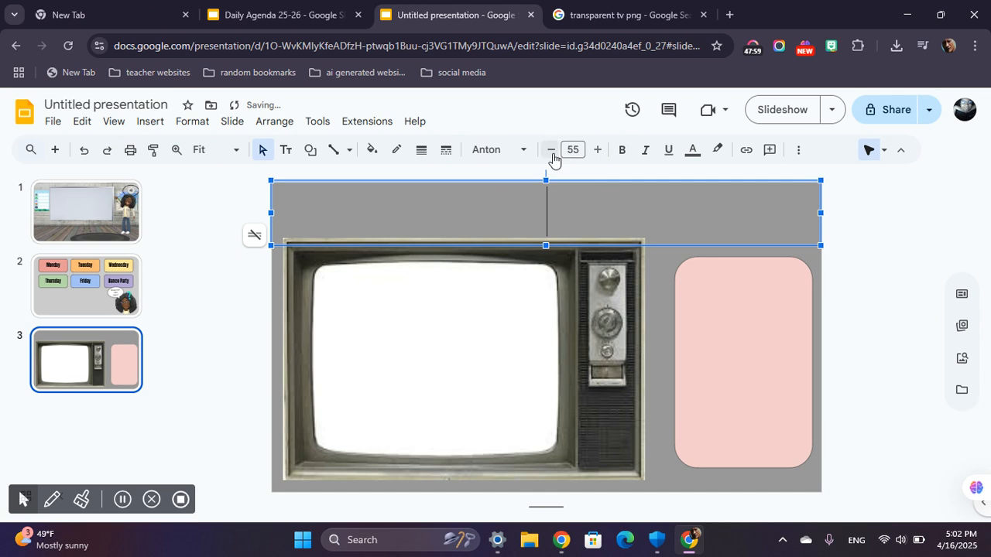
Set the title text color to black and enter "Monday" as the slide title.
left_click(692, 151)
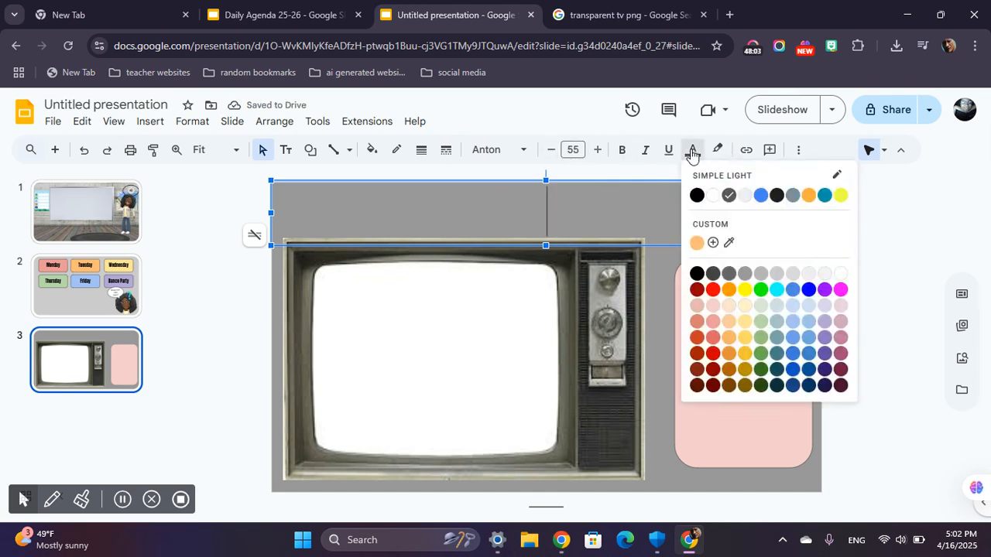
left_click(697, 274)
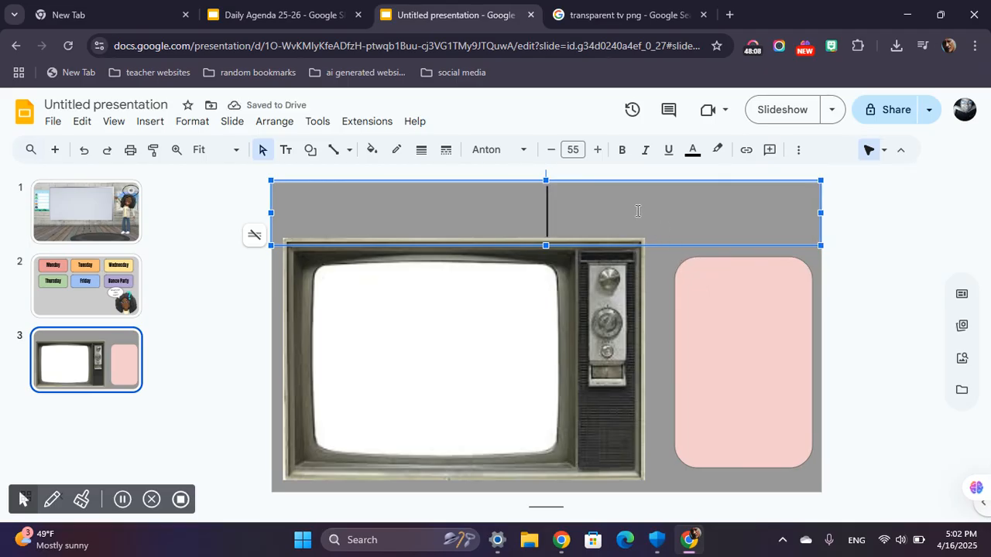
type("MondaY")
key("BackSpace")
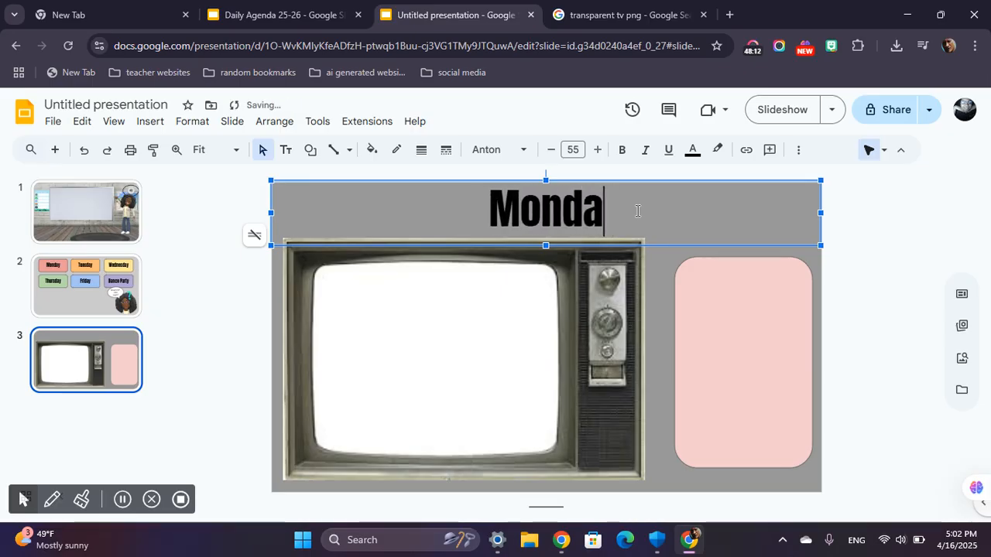
type("y")
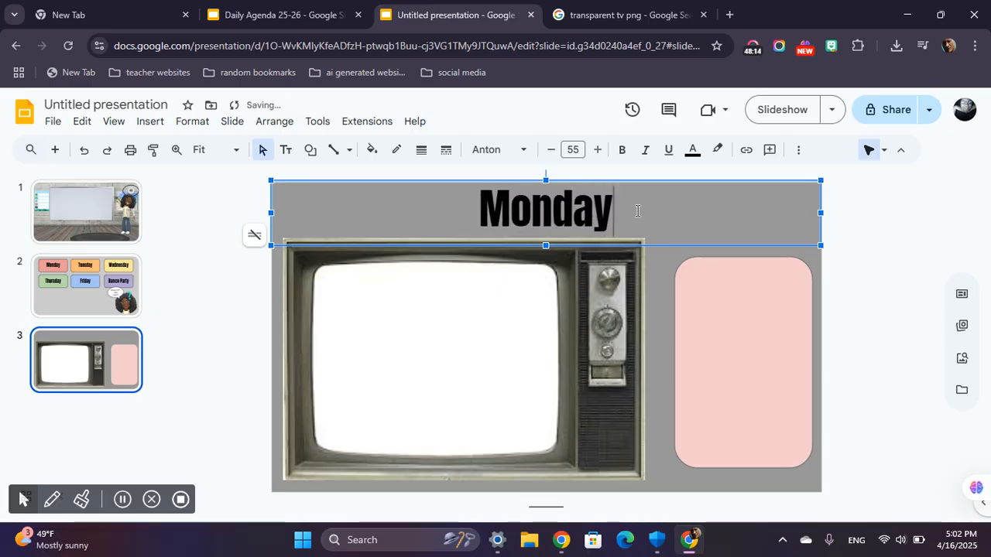
Give the pink agenda box a black 2px outline and nudge it slightly toward the television.
left_click(734, 317)
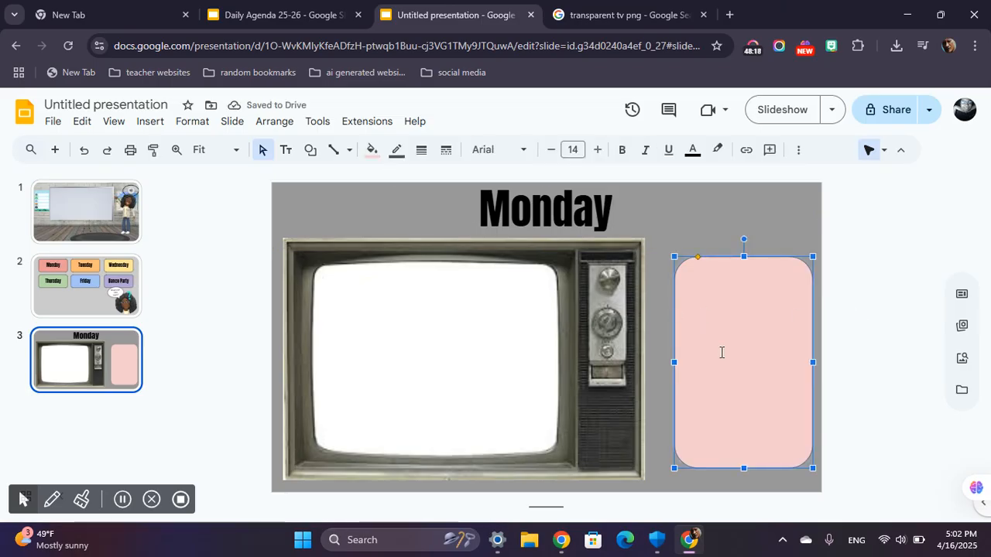
left_click(395, 152)
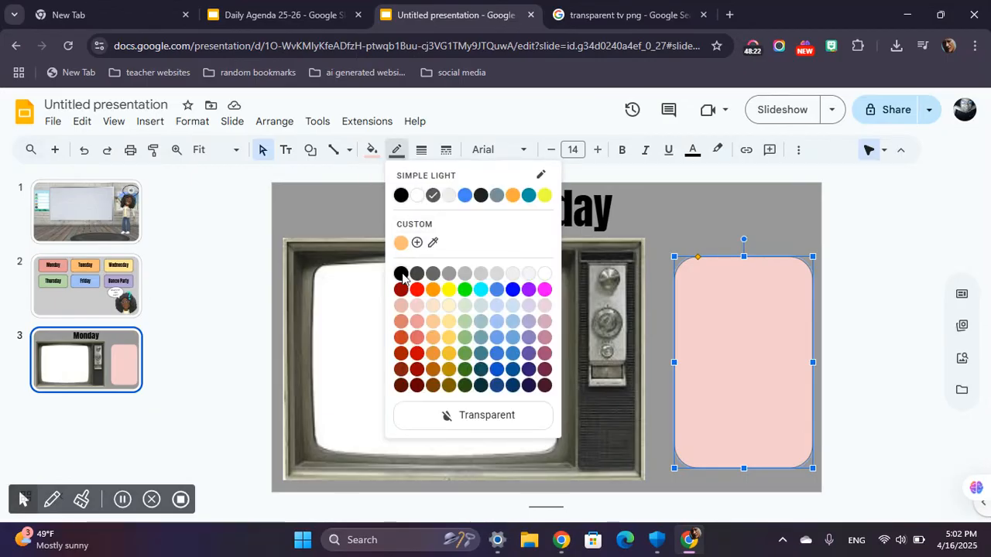
left_click(421, 151)
left_click(421, 151)
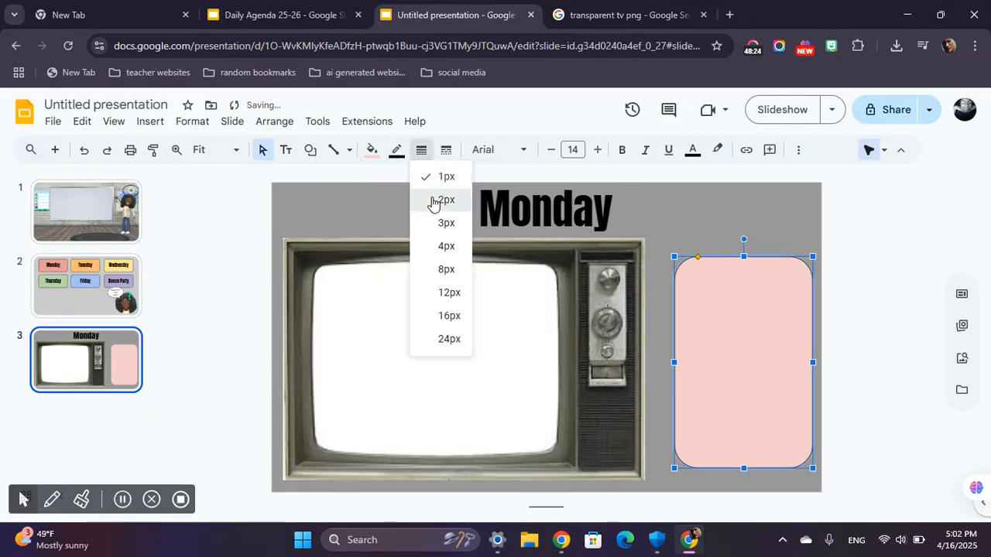
left_click(435, 199)
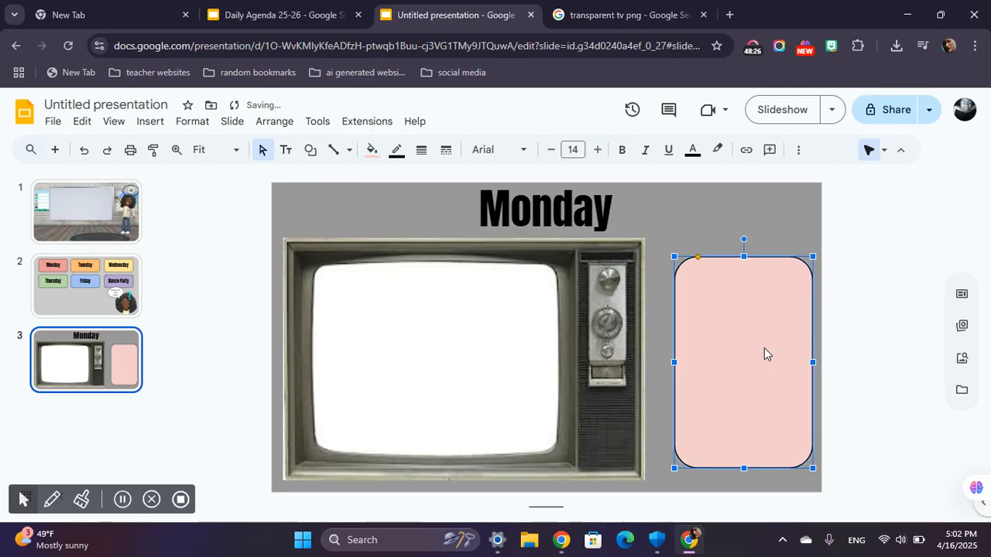
left_click(848, 354)
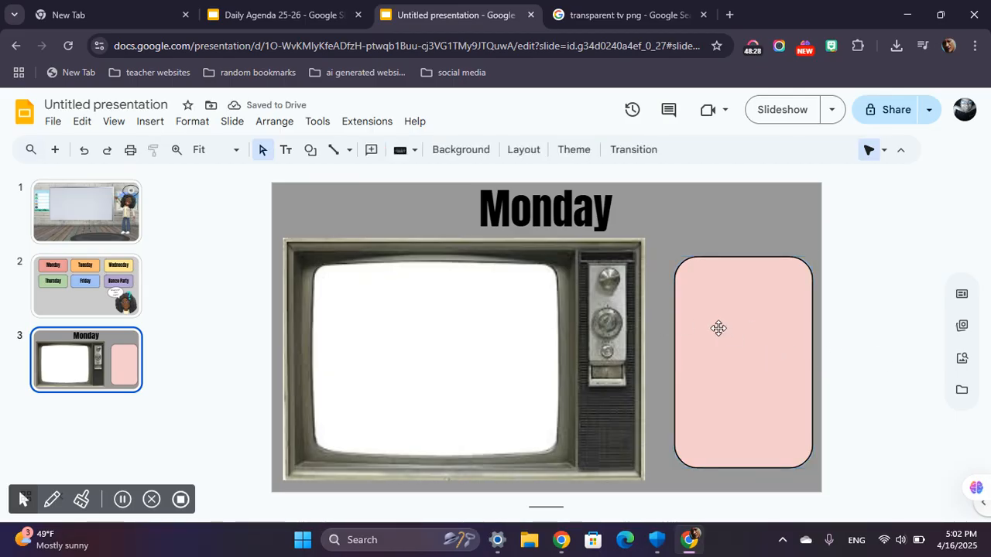
left_click_drag(757, 291, 753, 292)
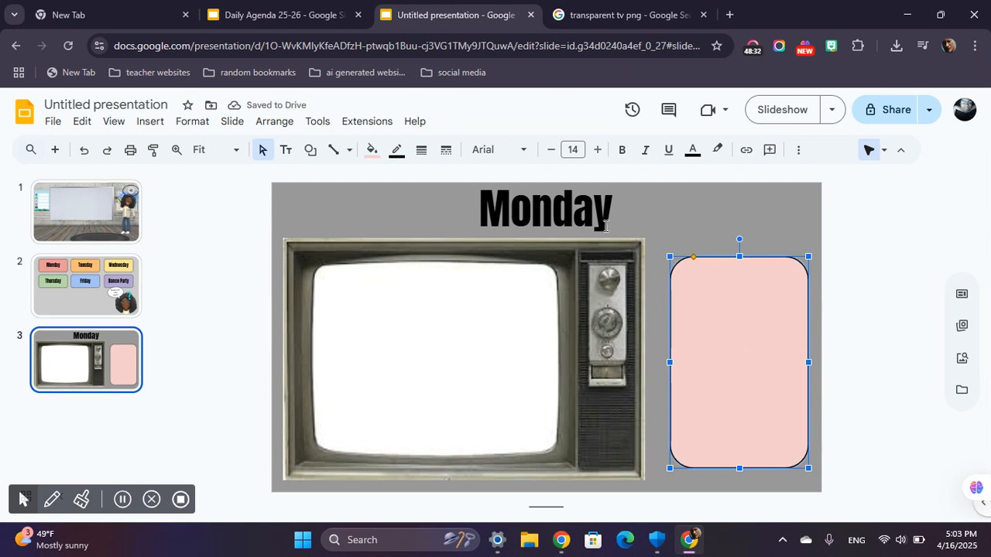
Set the pink agenda box's text to Roboto Mono at font size 18.
left_click(597, 149)
left_click(596, 149)
left_click(596, 149)
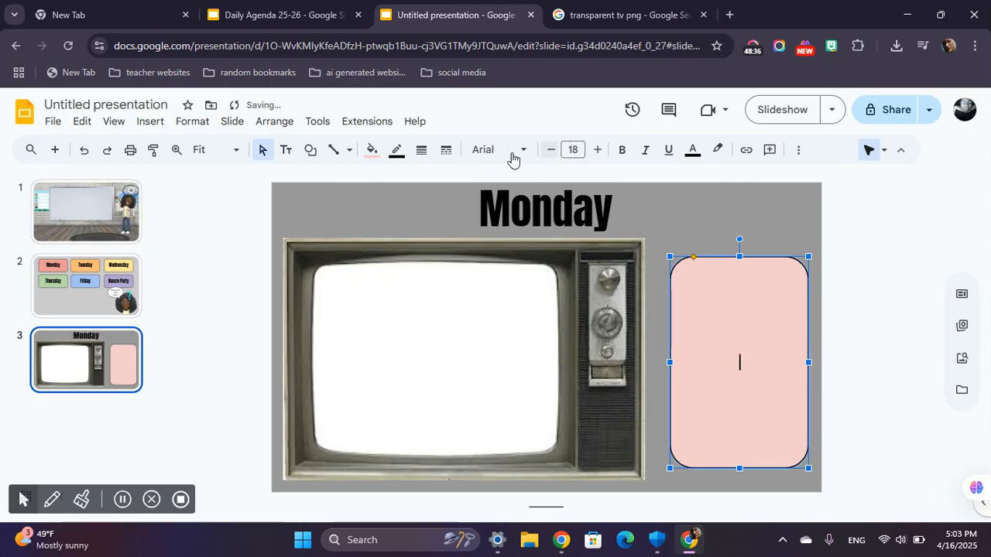
left_click(511, 158)
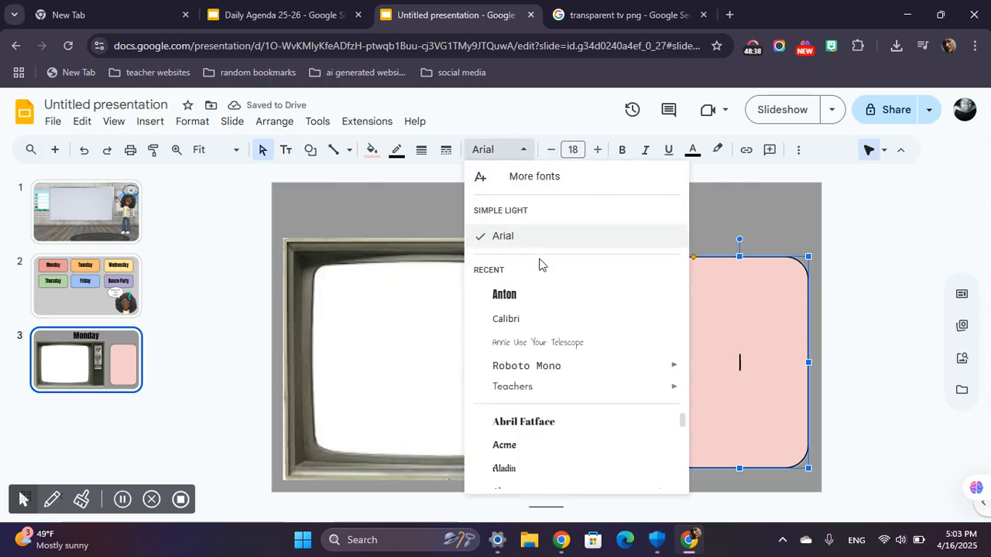
left_click(541, 366)
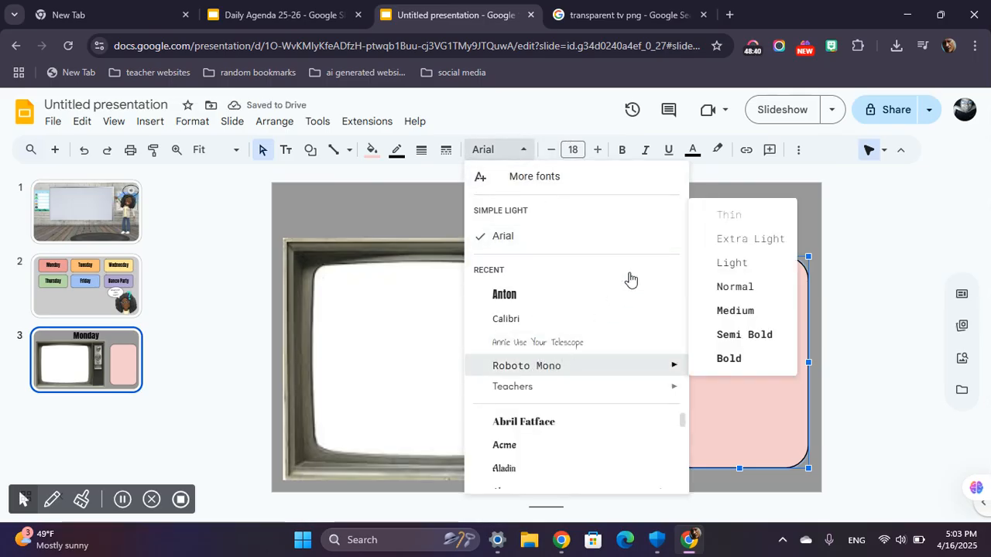
Align the pink agenda box's text to the left horizontally and to the top vertically.
left_click(797, 152)
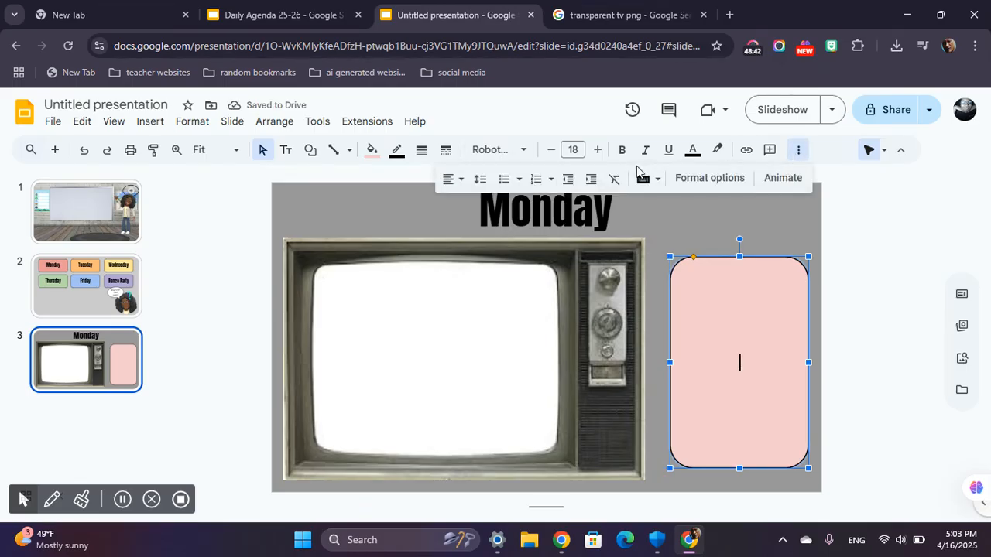
left_click(460, 181)
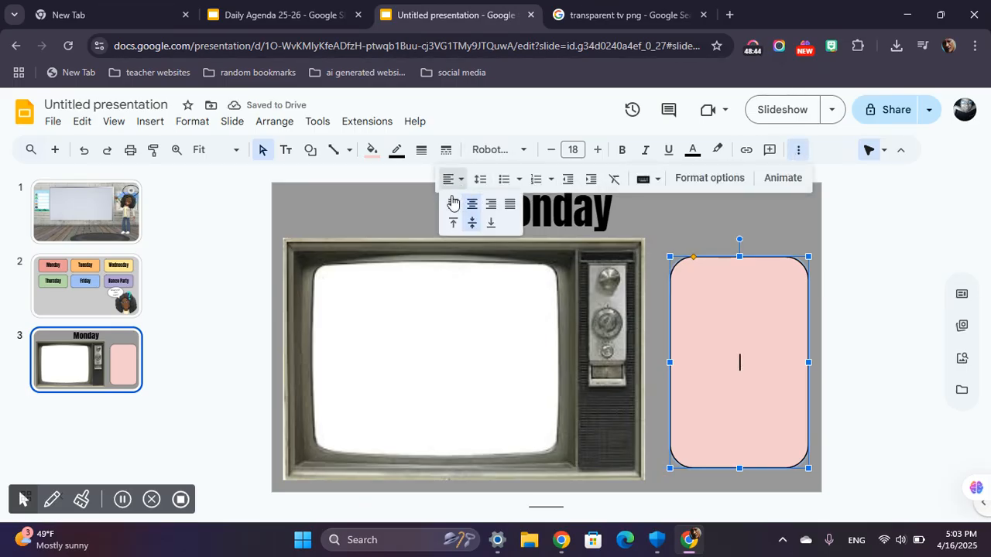
left_click(453, 204)
left_click(452, 180)
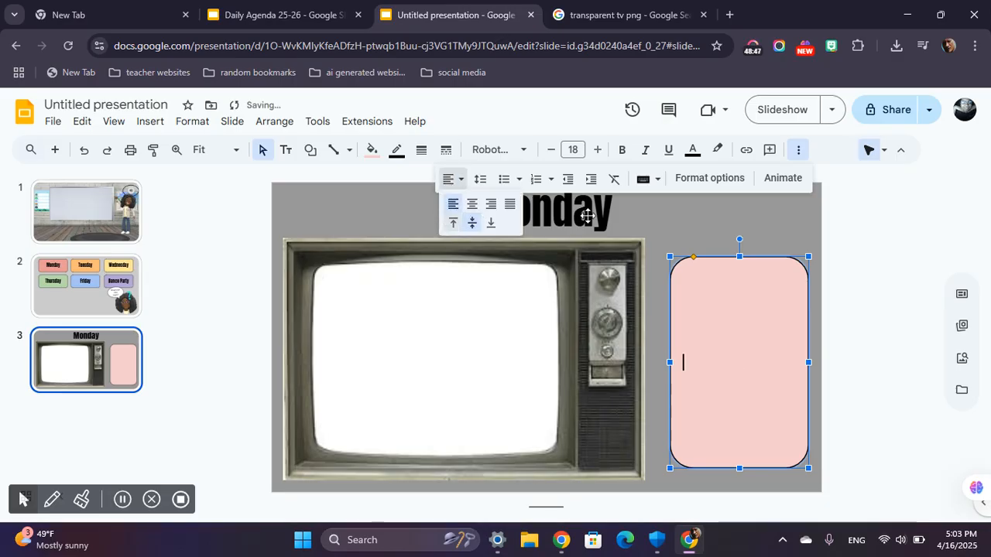
left_click(450, 222)
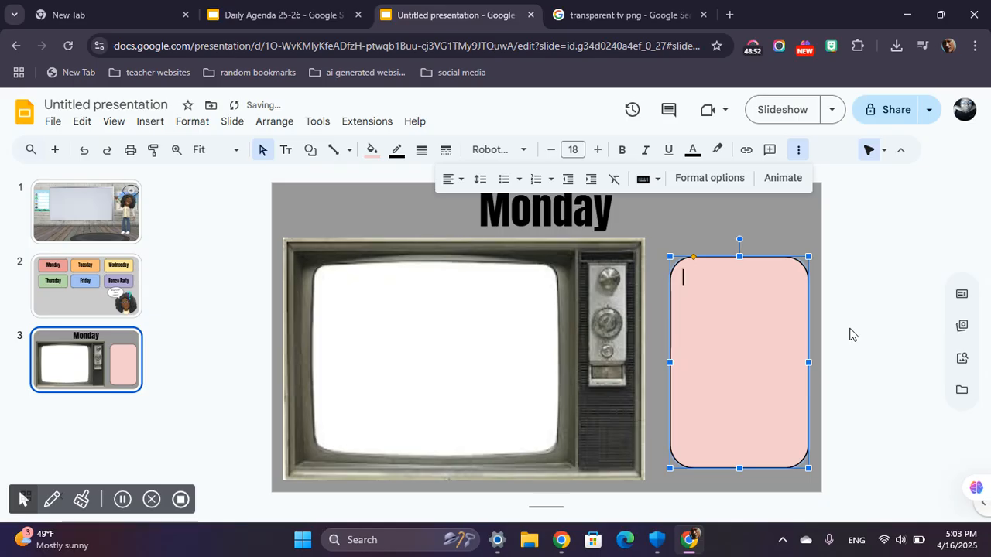
Try out filler text in the pink agenda box and clear it again.
type("wlghewbwbwelgbgb")
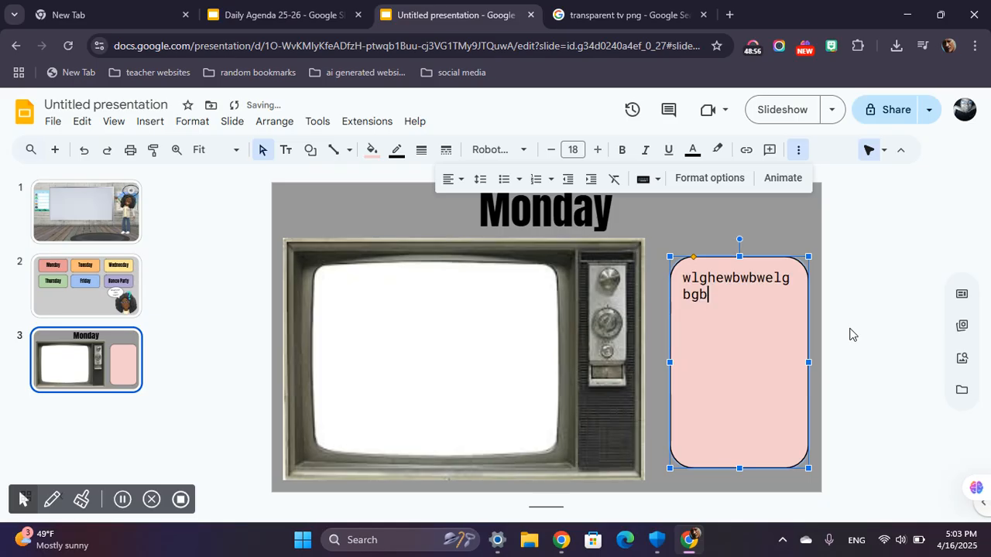
type("glbbkjvsgvdgvkvdgvdvgkevfkdvfvvfrsvfgvdrkvrkjvkvkev")
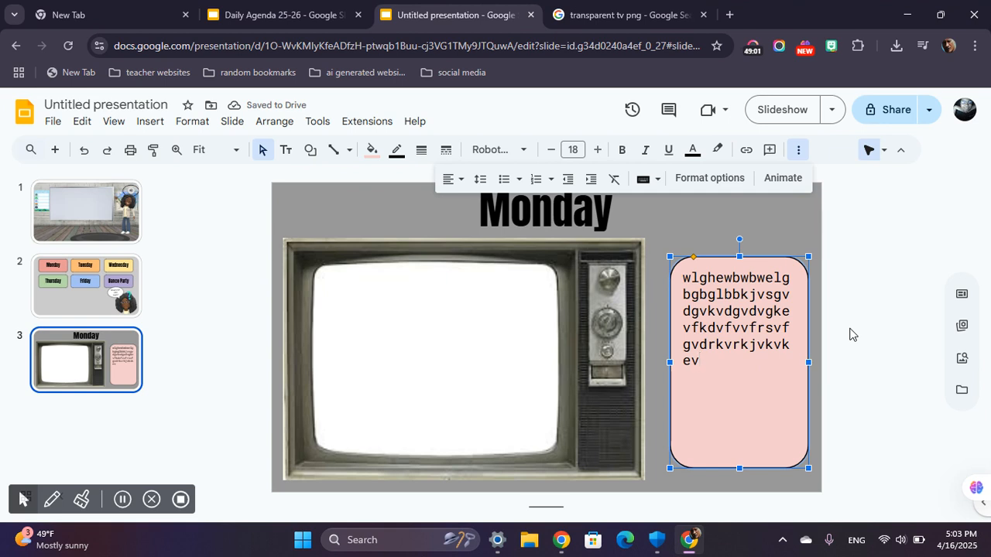
key("ctrl+a")
key("BackSpace")
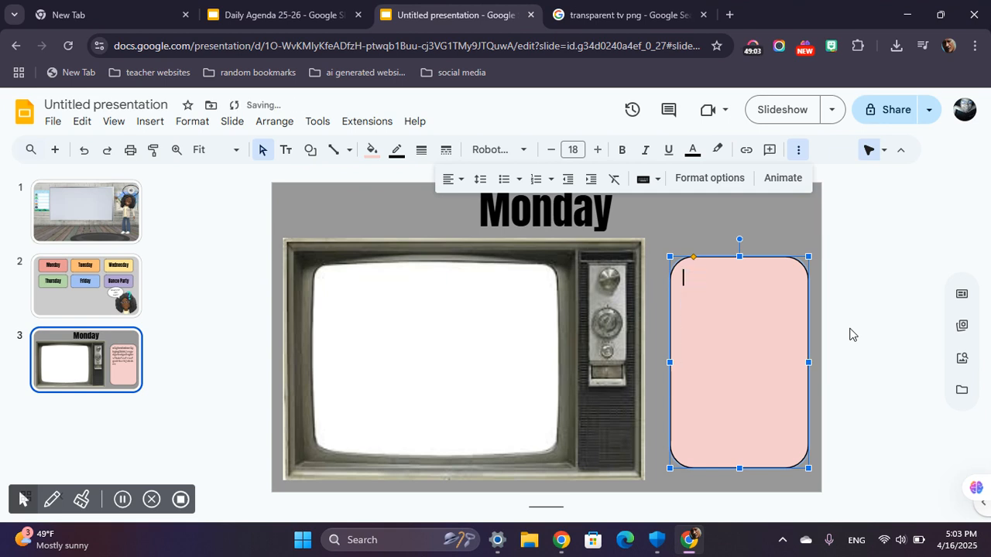
left_click(894, 308)
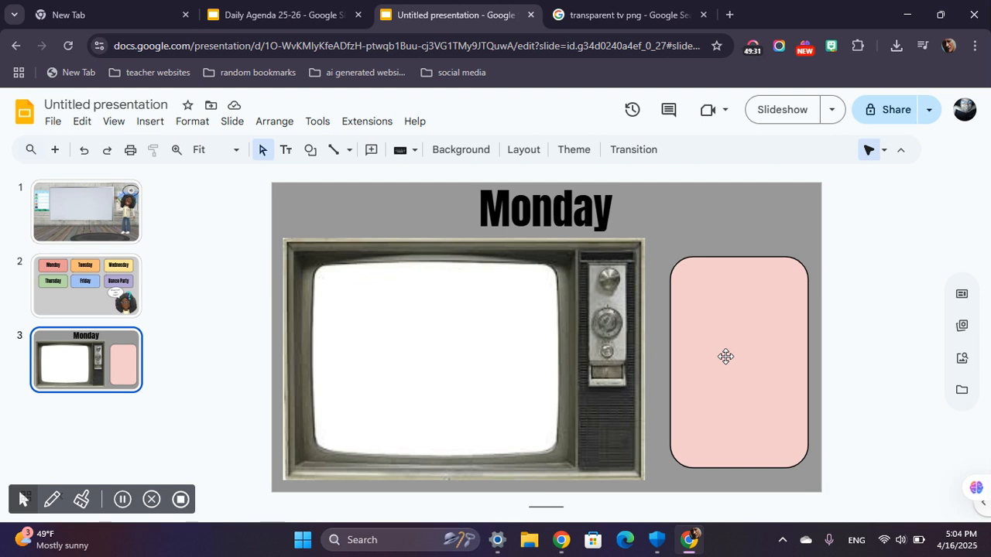
right_click(73, 365)
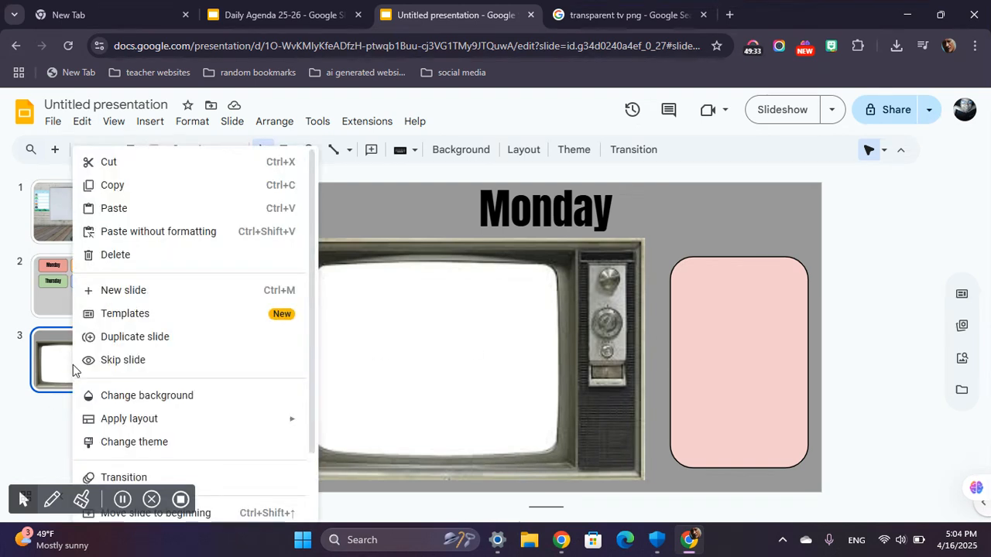
left_click(107, 339)
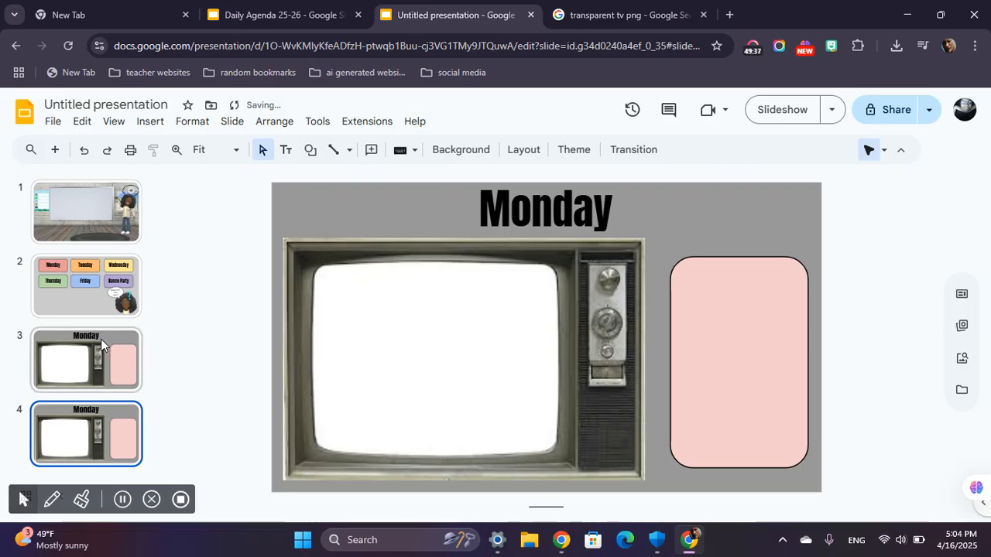
key("ctrl+z")
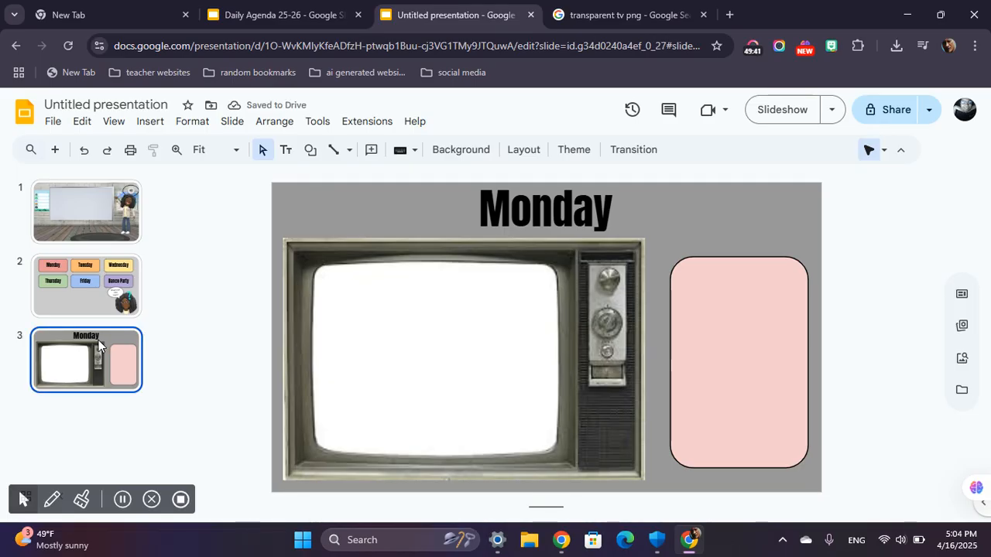
Duplicate the Monday slide four times for the remaining weekdays.
key("ctrl+m")
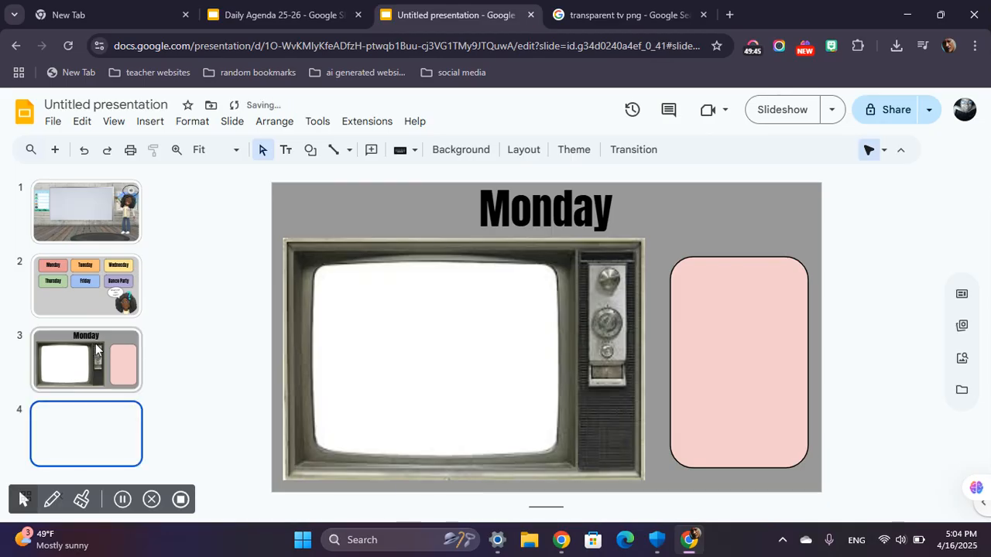
key("ctrl+d")
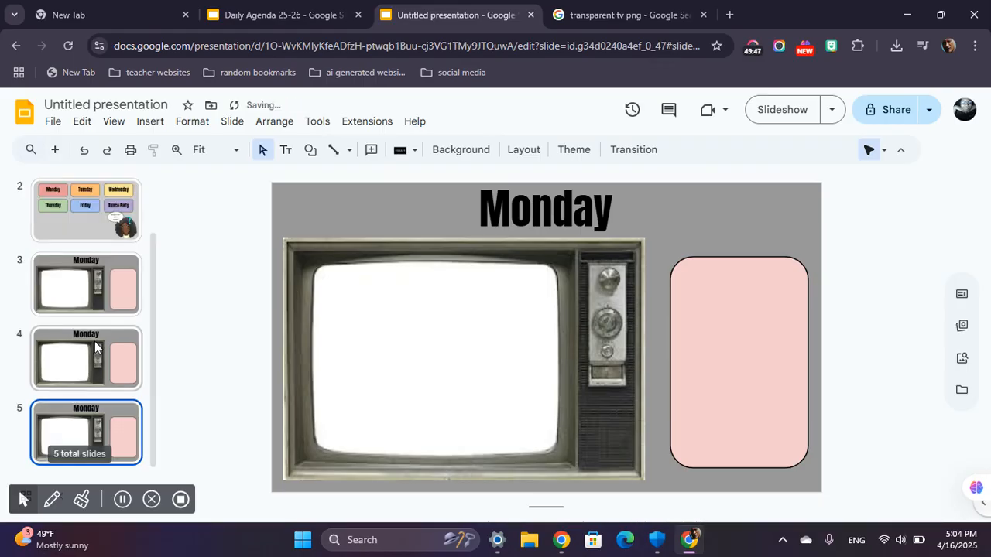
key("ctrl+d")
key("ctrl+d")
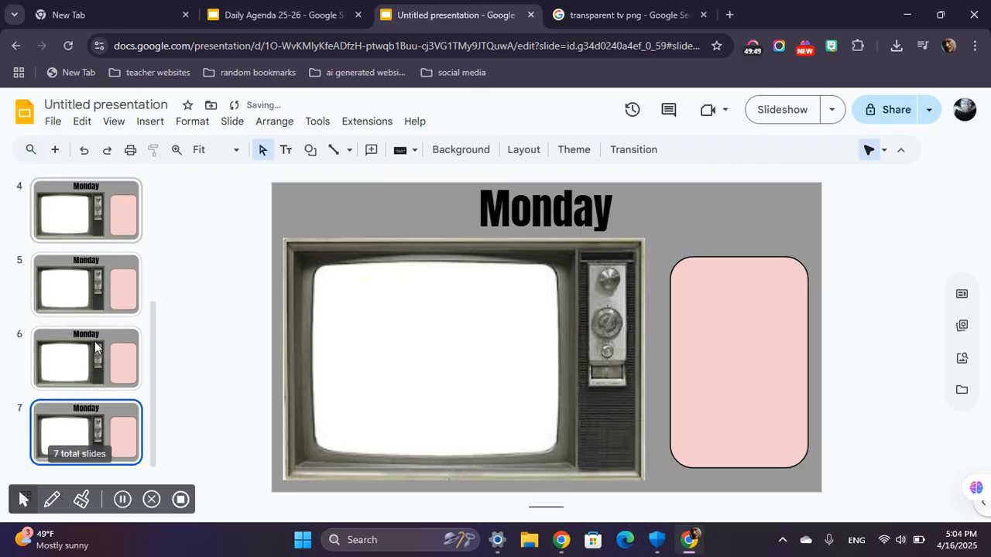
Change the title on slide 4 to "Tuesday".
scroll(93, 250, "up", 3)
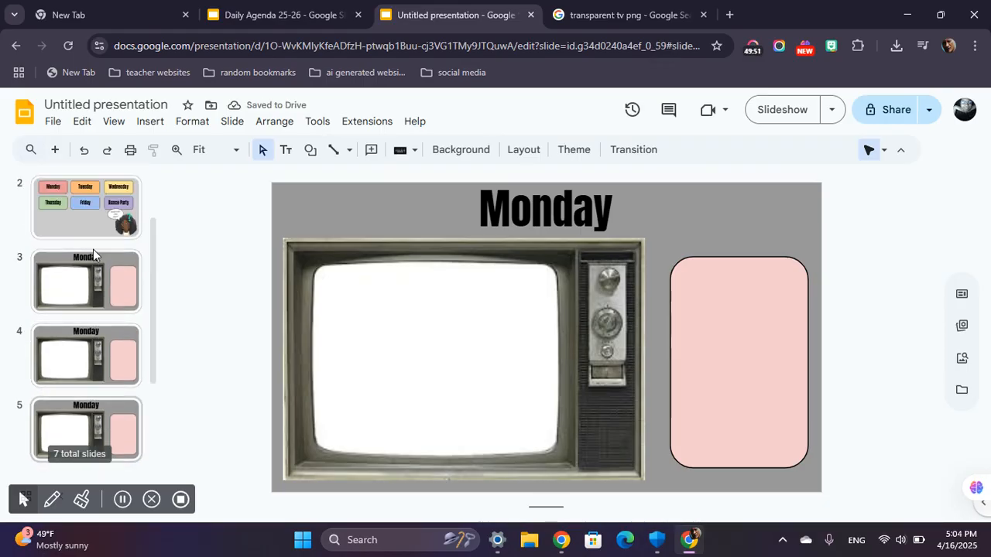
scroll(78, 387, "down", 3)
scroll(101, 374, "up", 2)
left_click(85, 329)
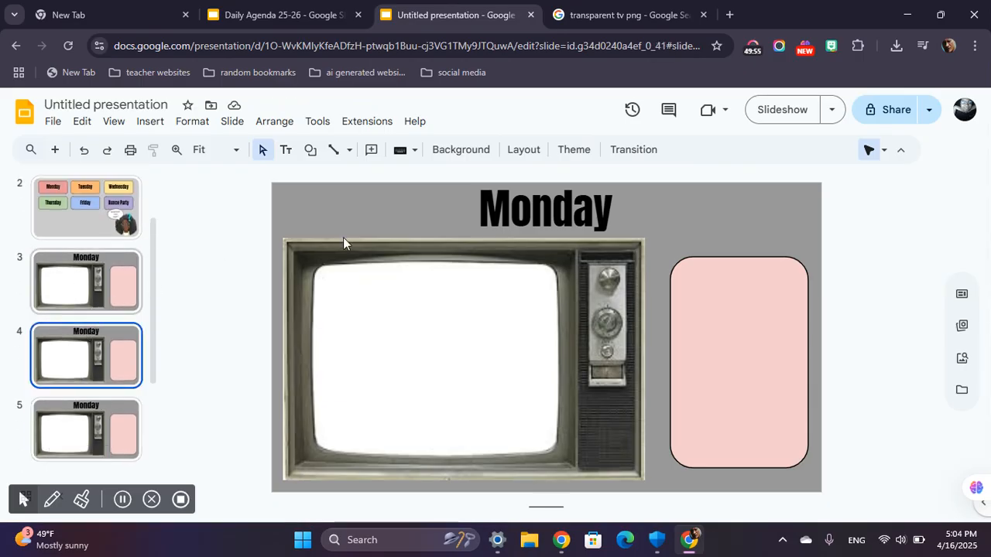
double_click(521, 209)
type("Tuesday")
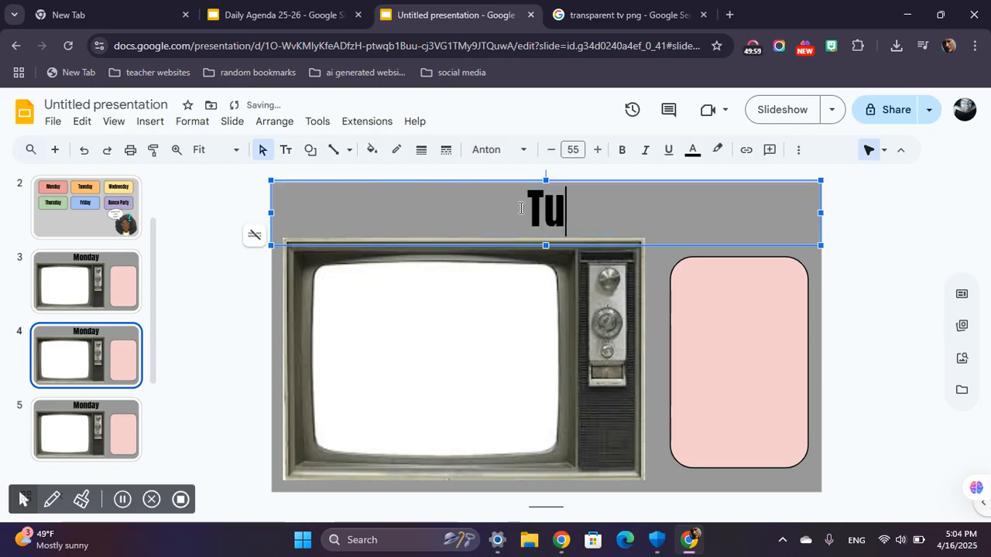
Fill the agenda box on the Tuesday slide with the custom light orange color.
left_click(784, 341)
left_click(372, 151)
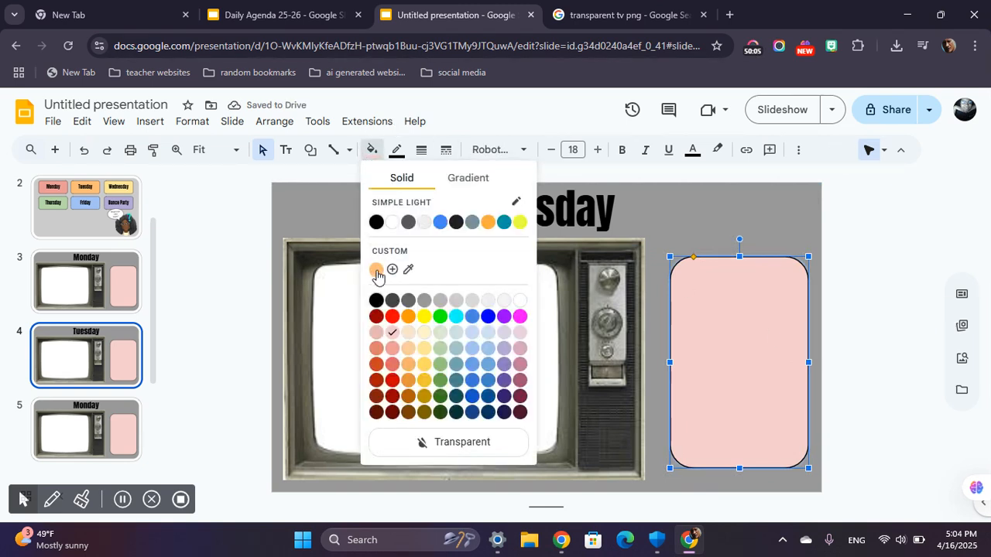
left_click(376, 271)
left_click(228, 281)
Change the title on slide 5 to "Wednesday".
left_click(96, 436)
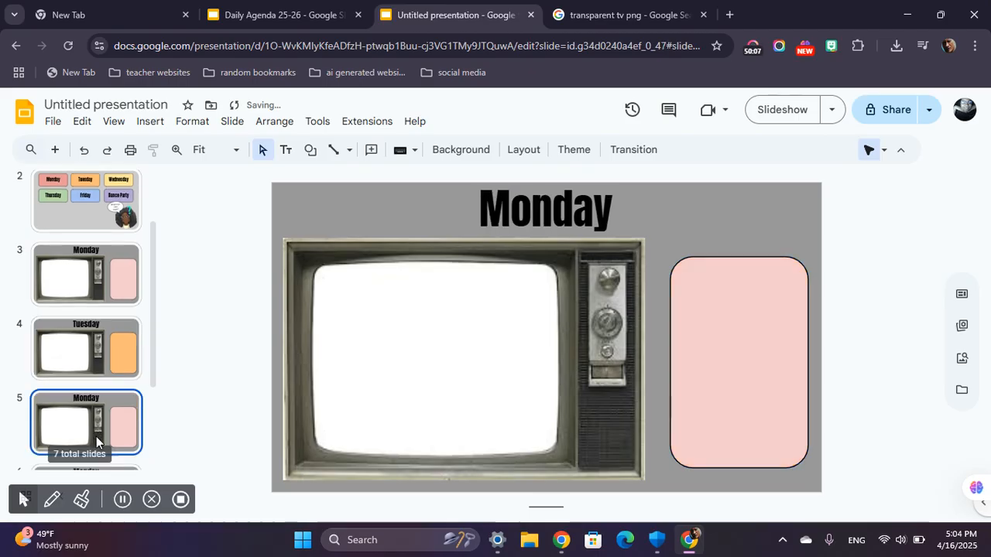
double_click(577, 203)
type("Wednesday")
Fill the agenda box on the Wednesday slide with light yellow, one shade deeper than the palest yellow.
left_click(742, 349)
left_click(372, 151)
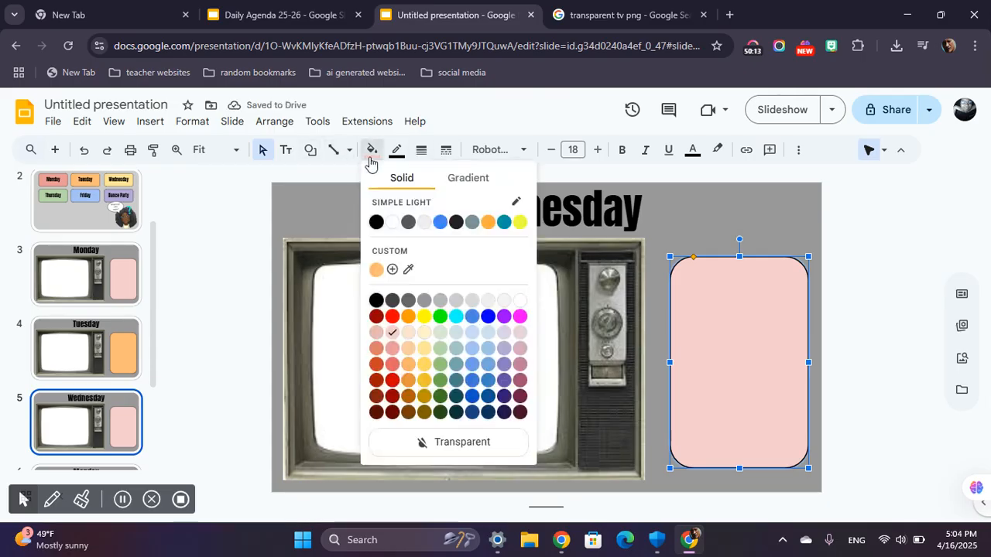
left_click(426, 334)
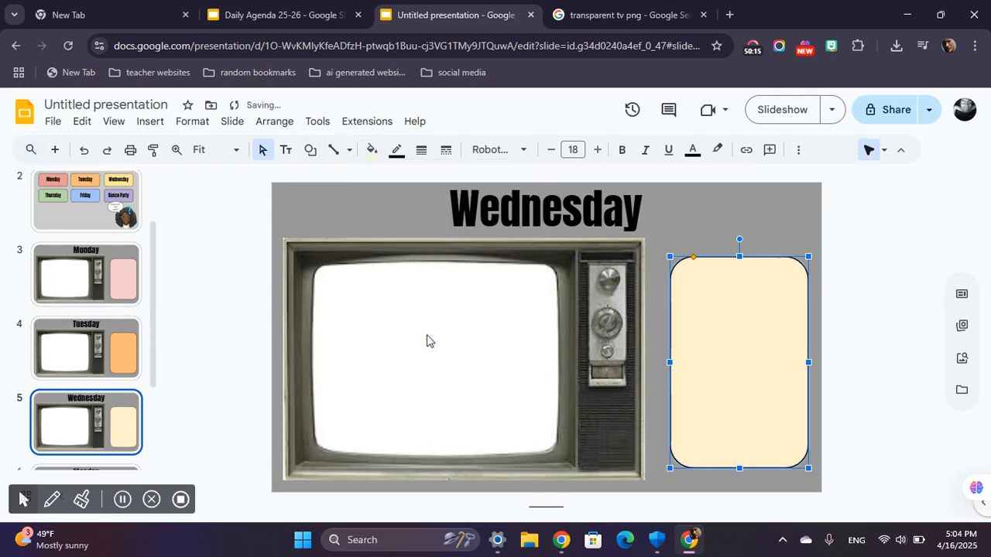
left_click(371, 150)
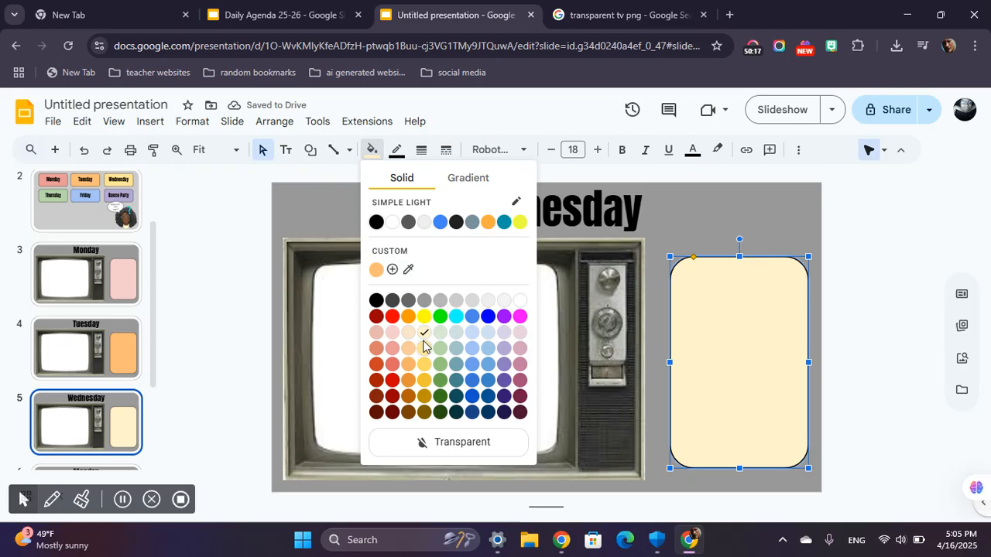
left_click(424, 348)
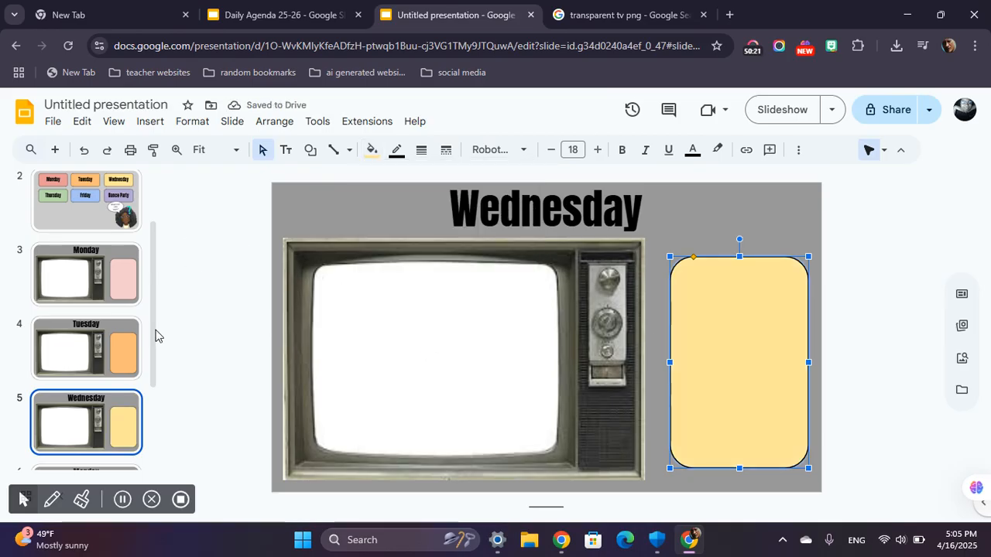
left_click(155, 336)
Change the title on slide 6 to "Thursday".
scroll(77, 343, "down", 2)
left_click(84, 350)
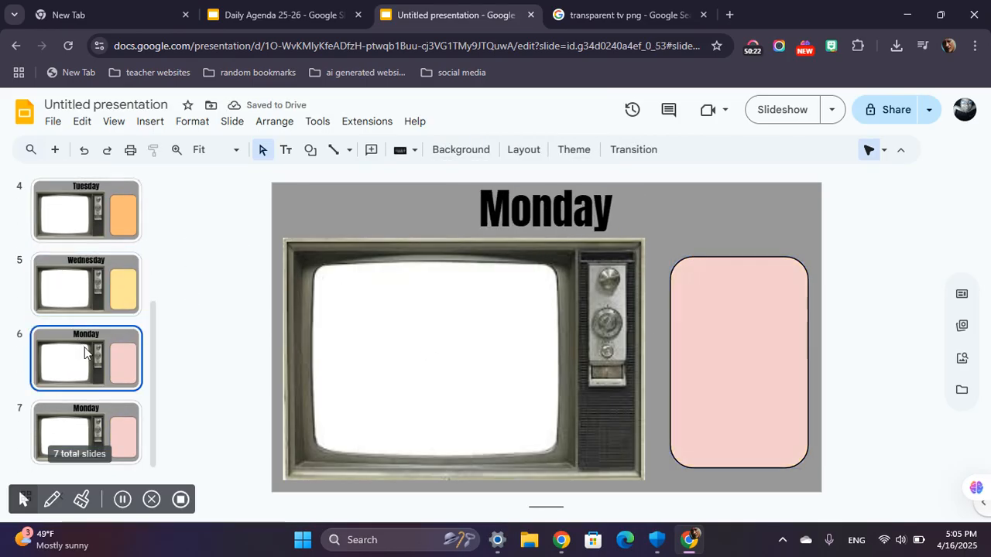
double_click(539, 219)
type("Thurd")
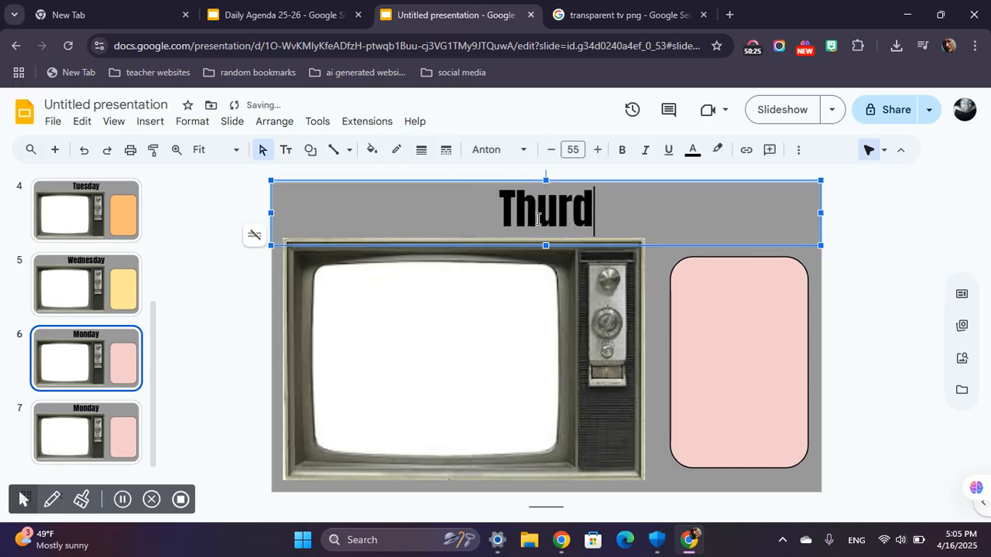
key("BackSpace")
type("sdY")
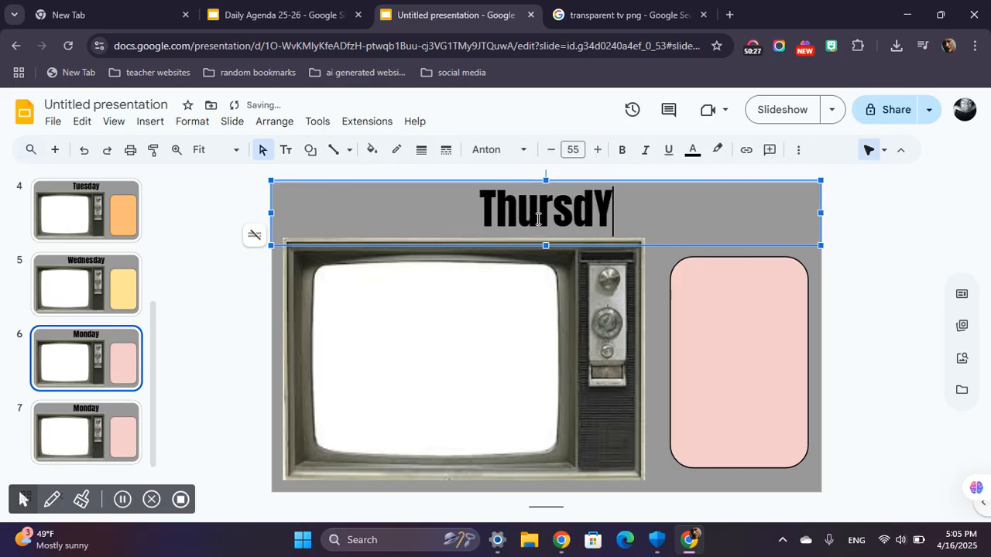
key("BackSpace")
key("BackSpace")
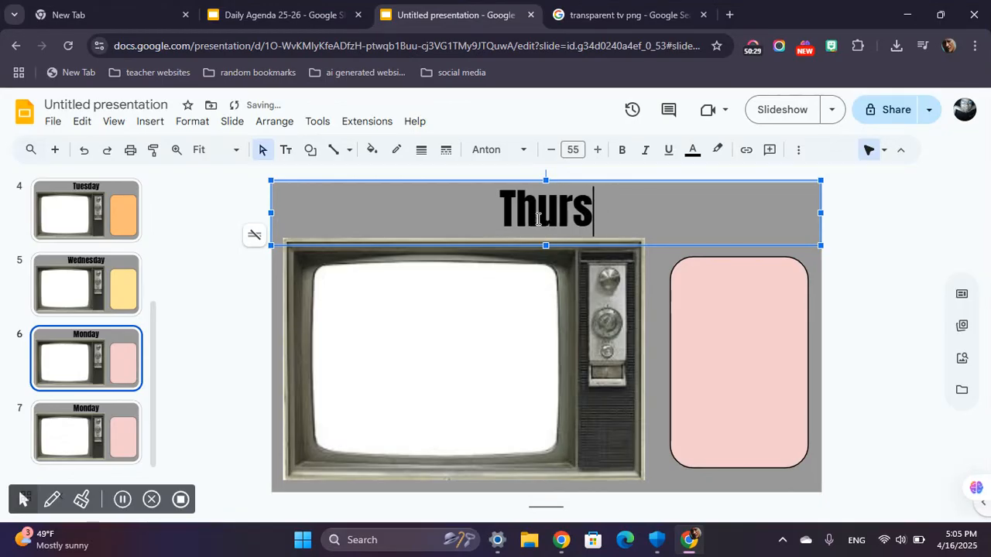
type("day")
Fill the agenda box on the Thursday slide with light green, one shade deeper than the palest green.
left_click(730, 308)
left_click(504, 151)
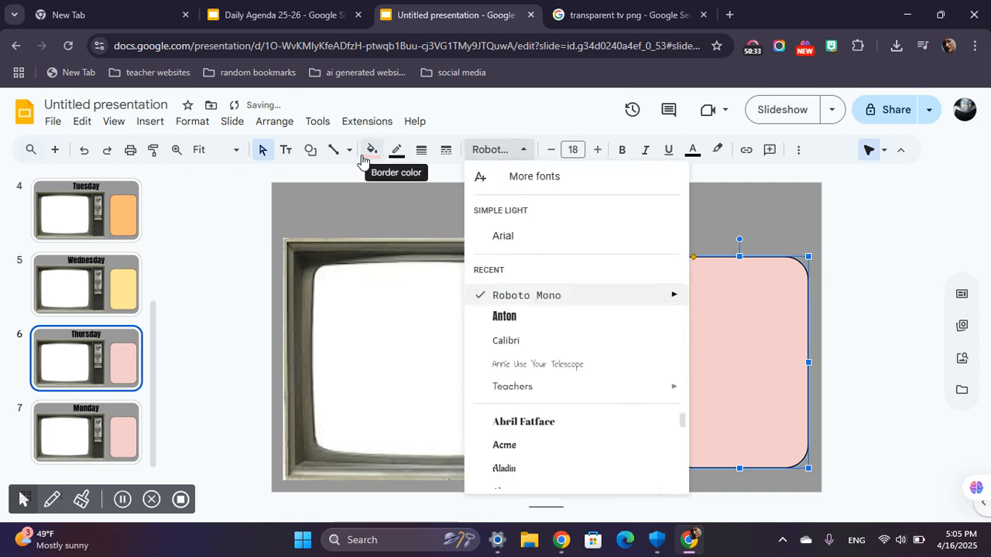
left_click(371, 150)
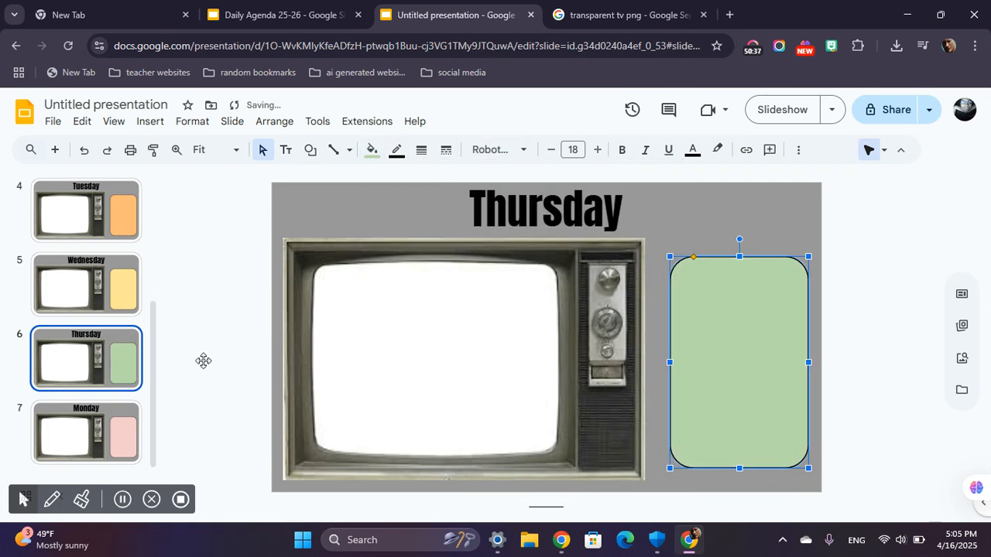
Change the title on slide 7 to "Friday".
left_click(84, 438)
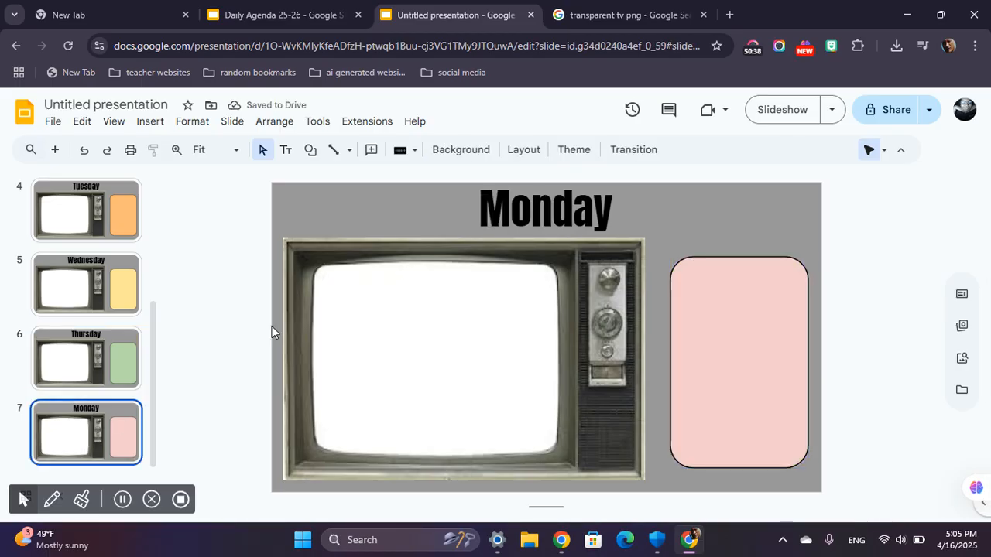
double_click(511, 204)
type("Frd")
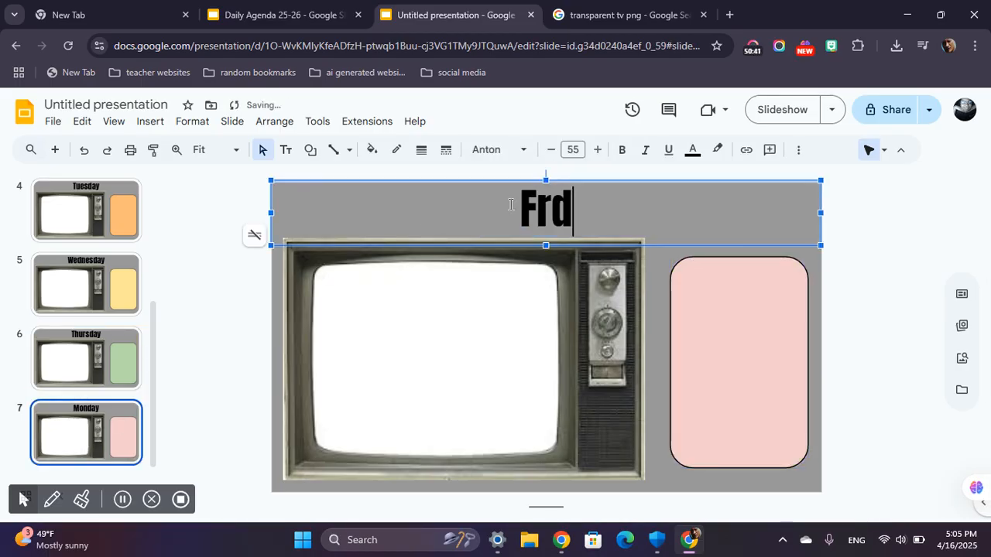
key("BackSpace")
type("iday")
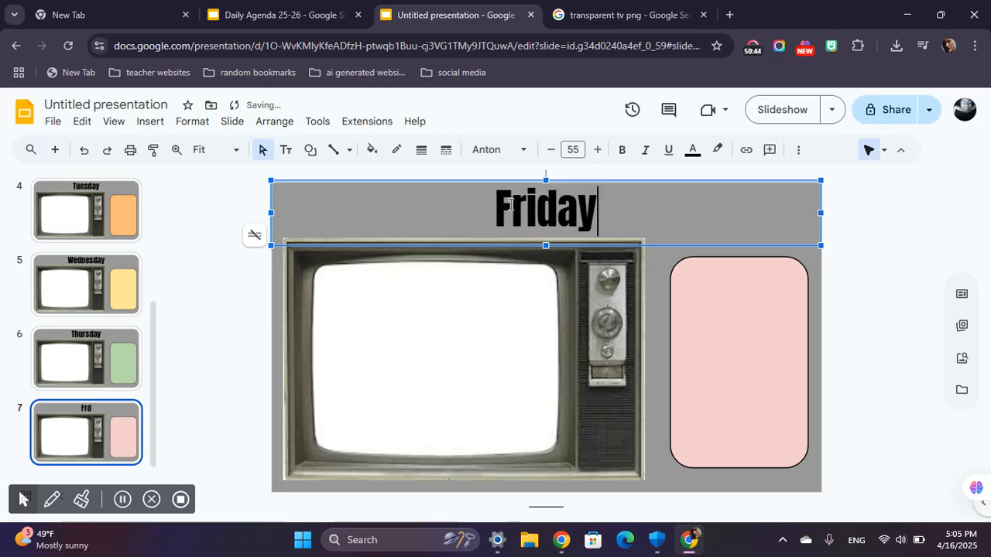
Fill the agenda box on the Friday slide with light cornflower blue, one shade deeper than the palest, matching the menu's Friday button.
left_click(703, 322)
left_click(370, 152)
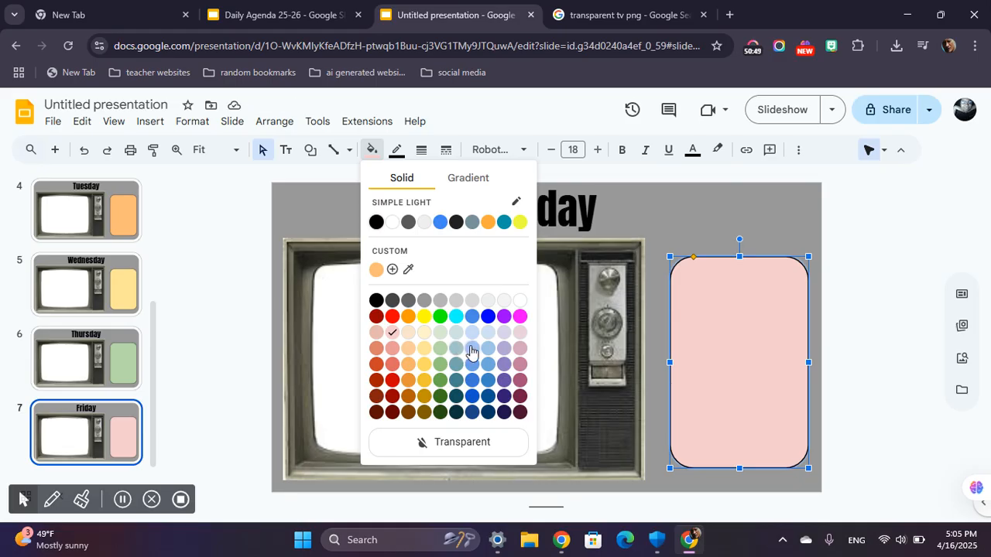
left_click(472, 351)
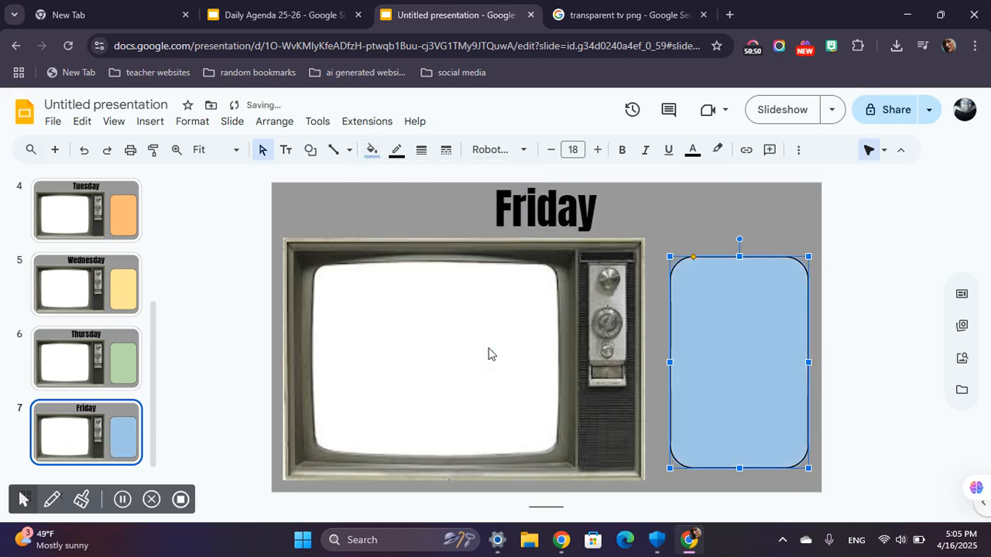
left_click(372, 152)
left_click(477, 352)
left_click(826, 336)
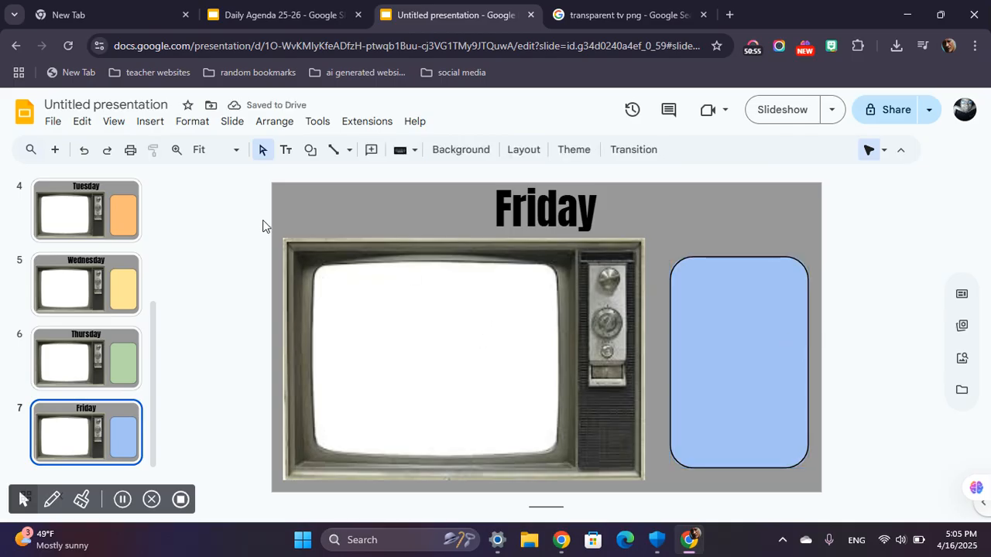
scroll(262, 226, "up", 5)
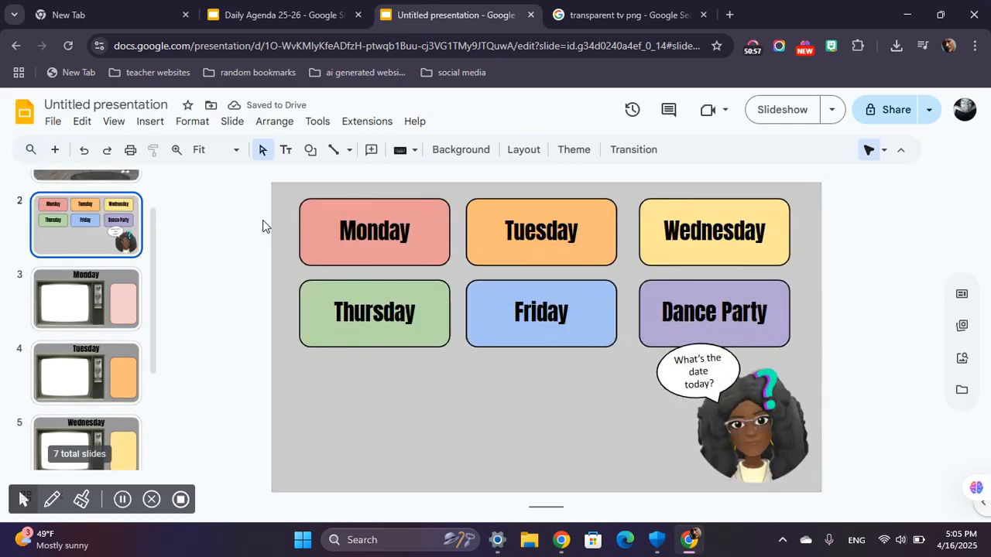
scroll(263, 225, "down", 1)
scroll(263, 225, "down", 4)
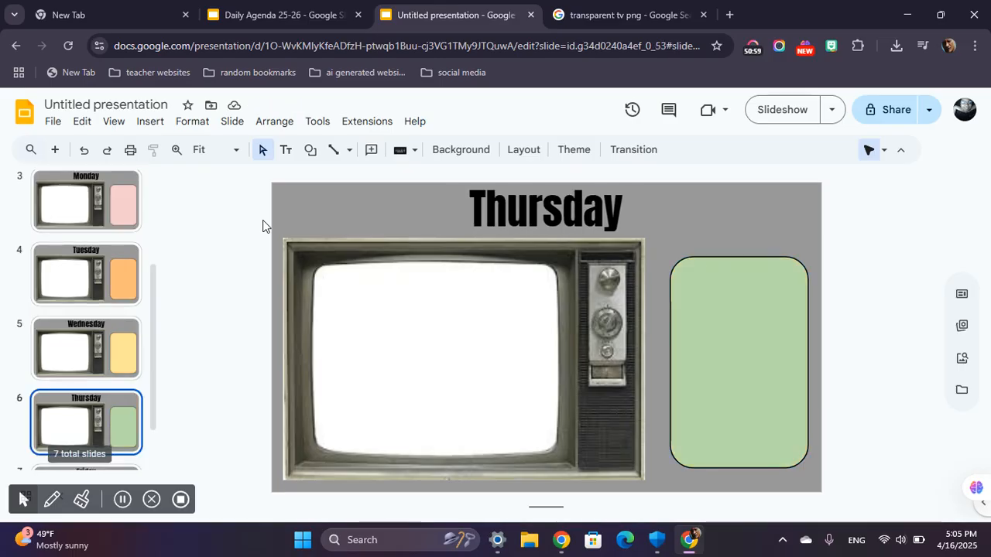
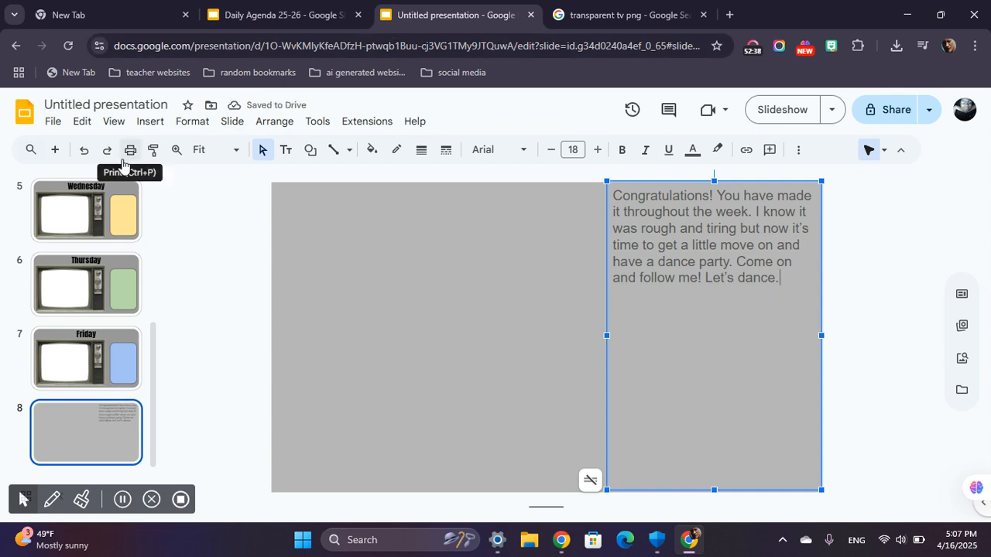
Enlarge the whole congratulations message on slide 8 to font size 30 and trim the bottom of its text box.
key("ctrl+a")
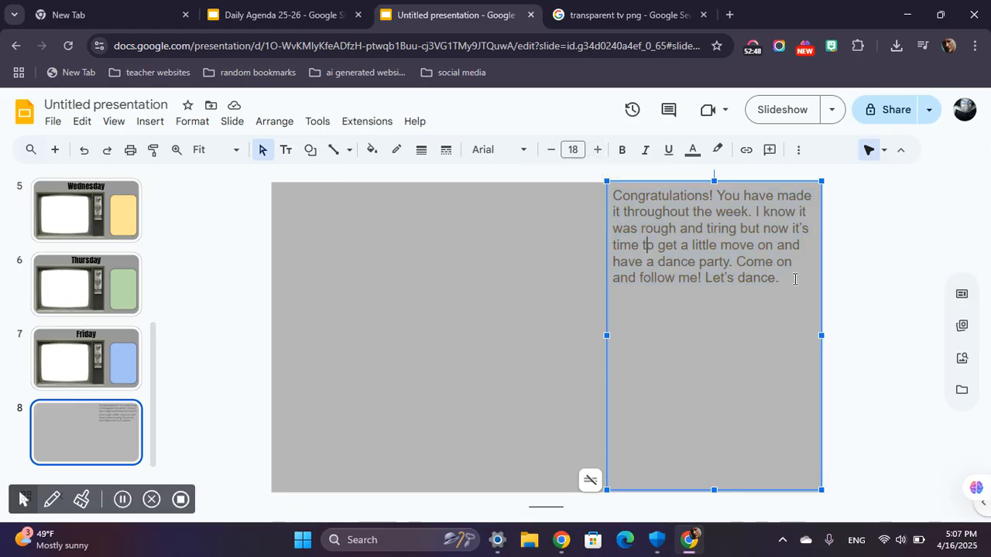
left_click(791, 275)
key("ctrl+a")
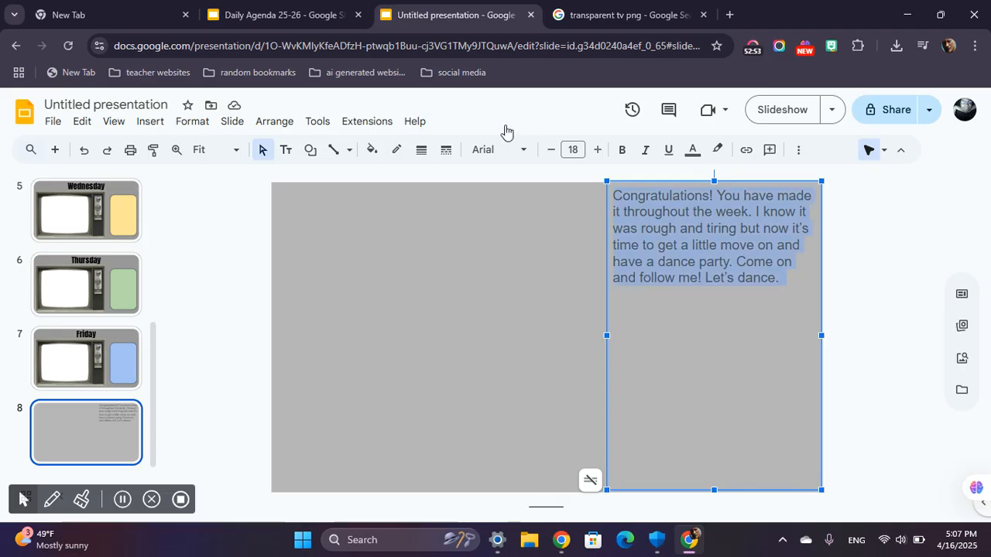
left_click(599, 158)
left_click(598, 157)
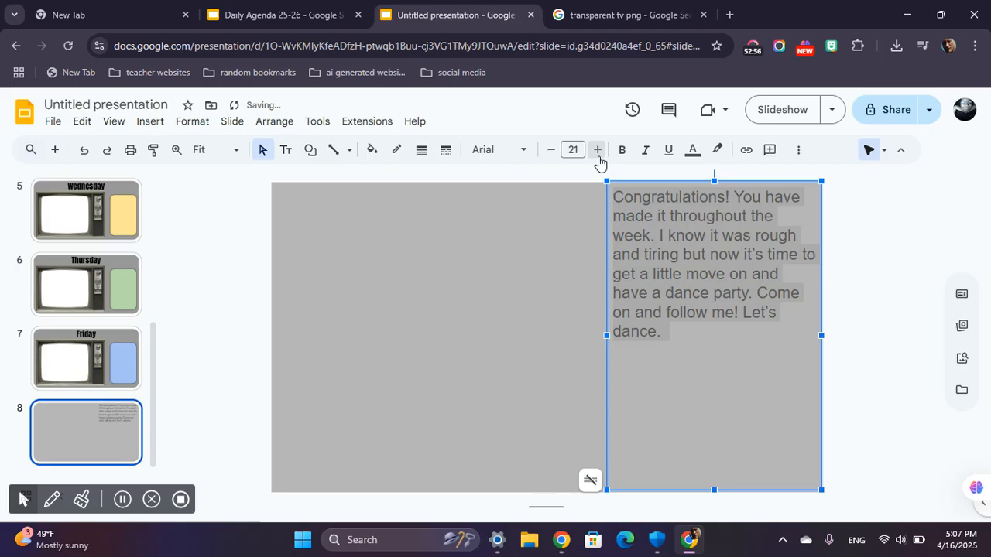
left_click(599, 157)
left_click(598, 157)
left_click(599, 157)
left_click(598, 157)
left_click(598, 157)
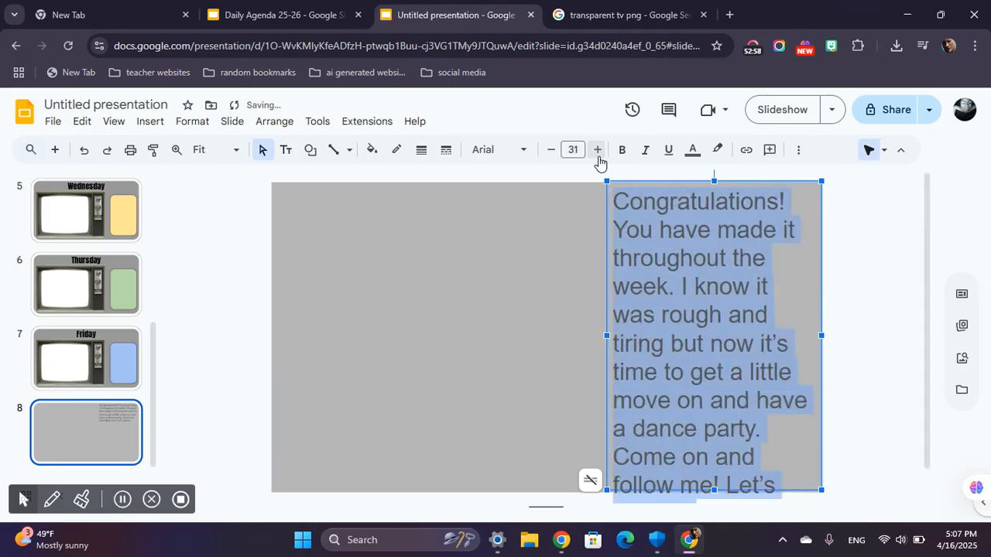
left_click(548, 152)
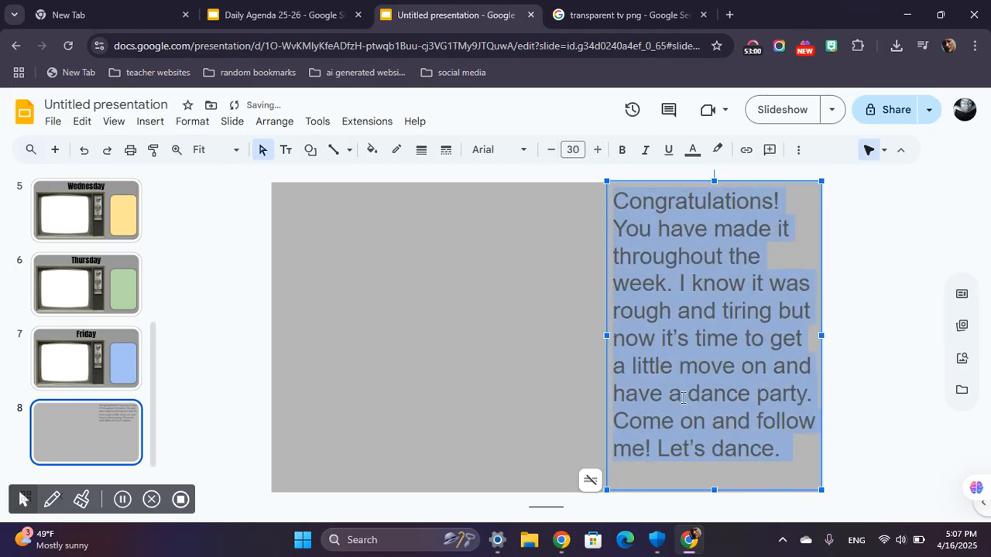
left_click_drag(714, 490, 718, 468)
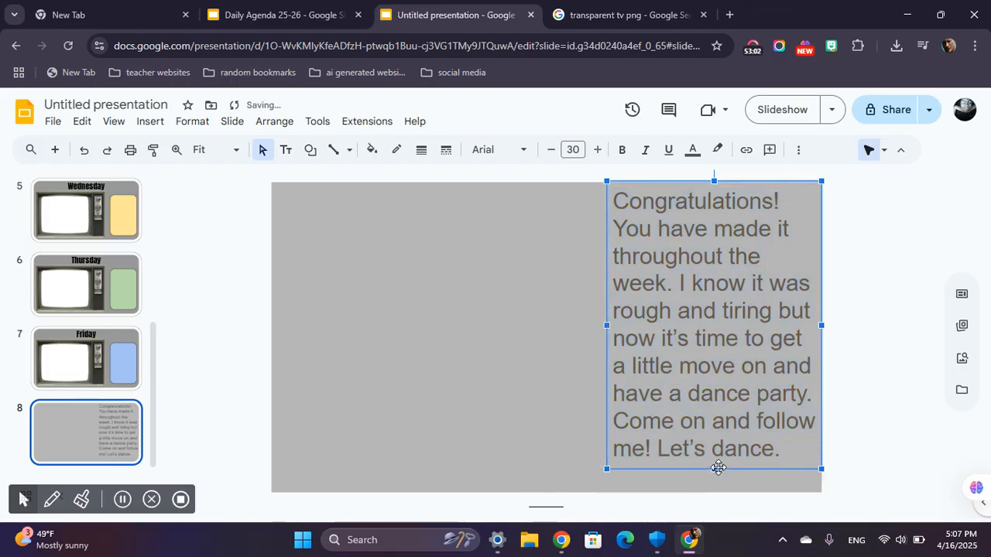
Make the congratulations message bold at font size 28 and shorten its text box to fit the last line.
left_click(525, 151)
left_click(622, 149)
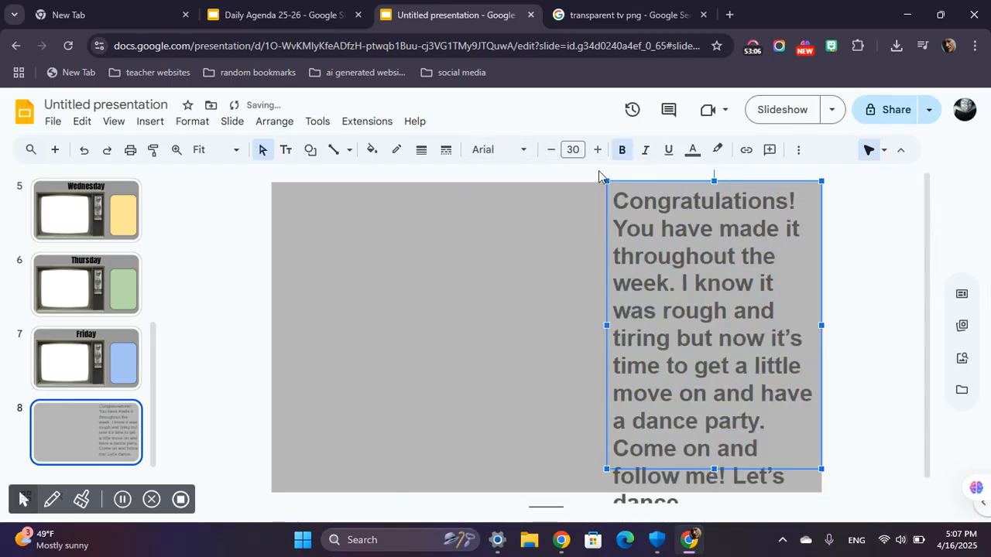
left_click(550, 150)
left_click(551, 150)
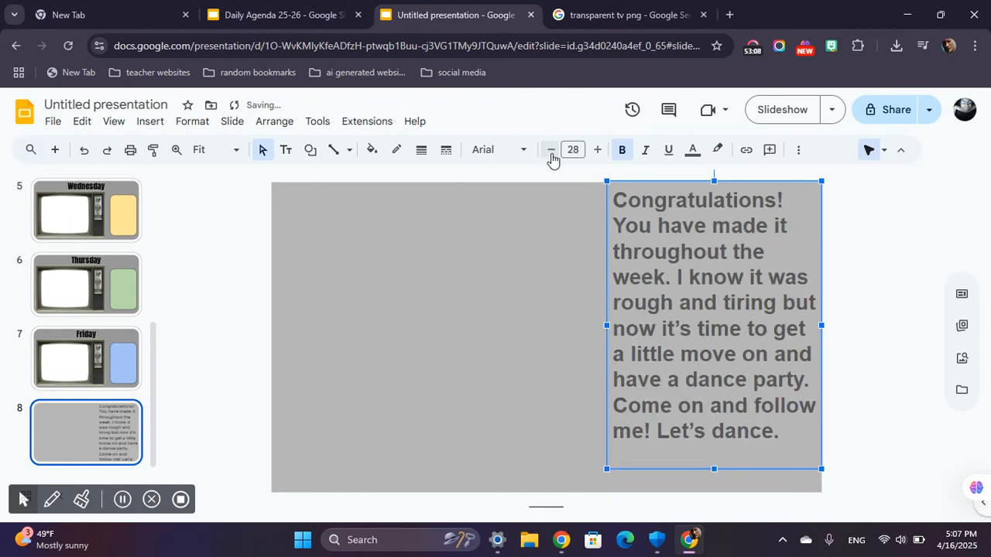
left_click(597, 149)
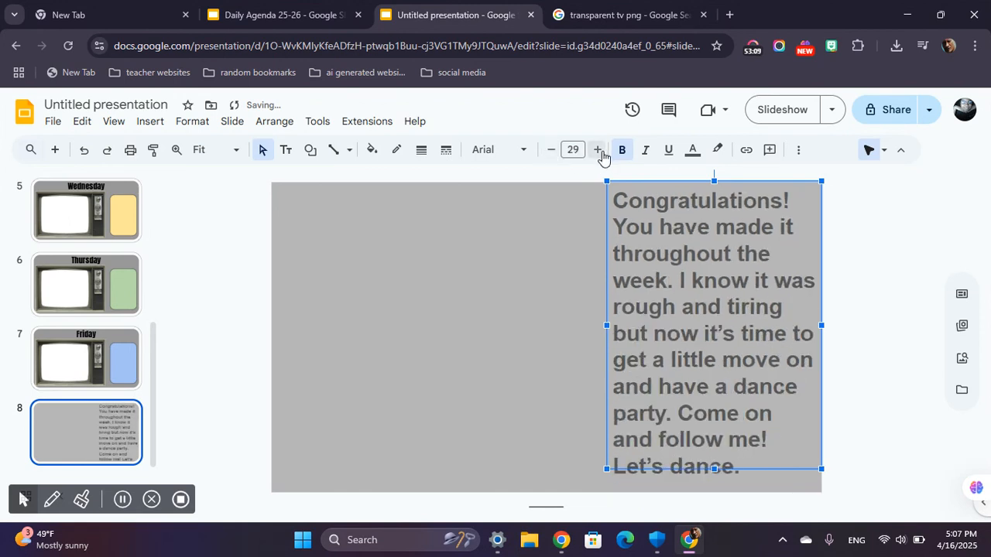
left_click(551, 150)
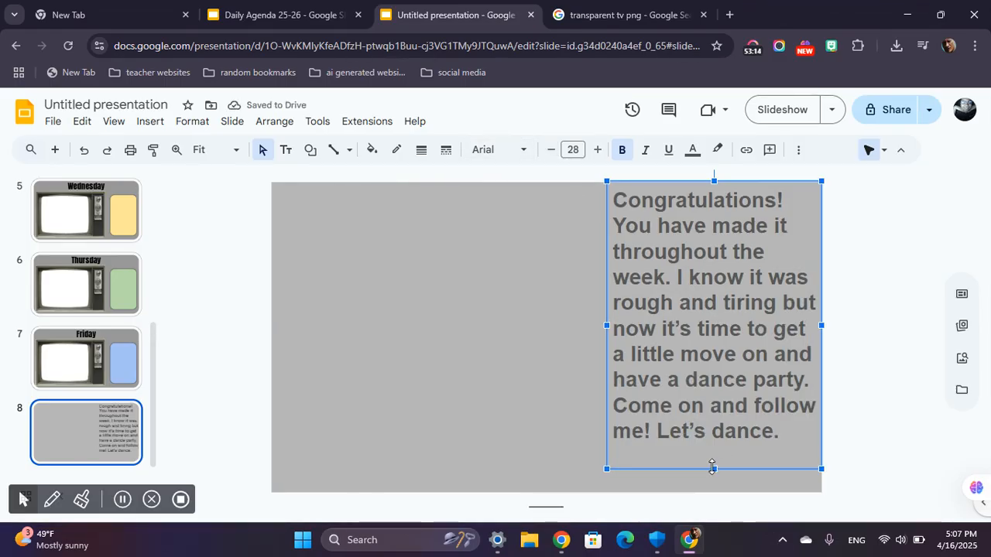
left_click_drag(712, 467, 714, 450)
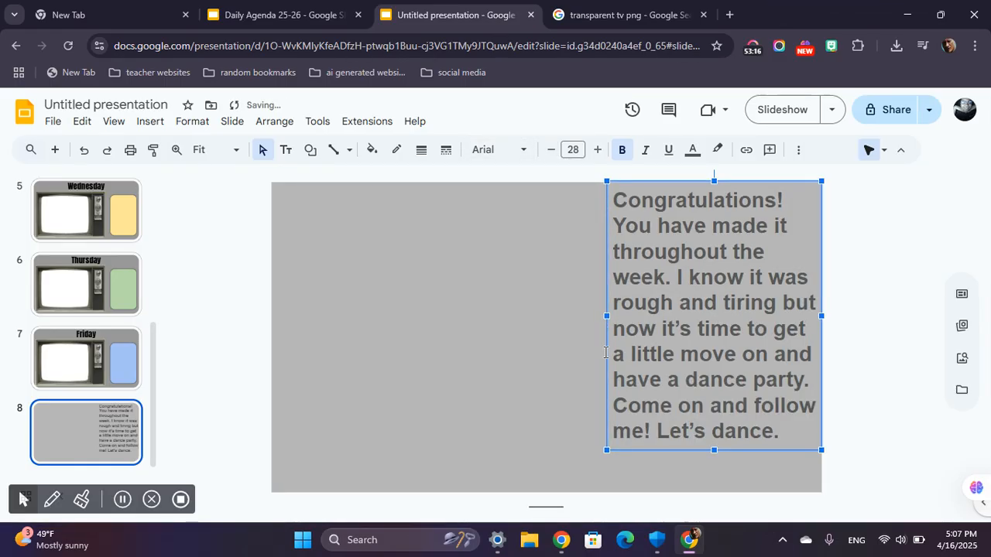
Change the congratulations message's font to Teachers, comparing it without bold and keeping it bold.
left_click(483, 149)
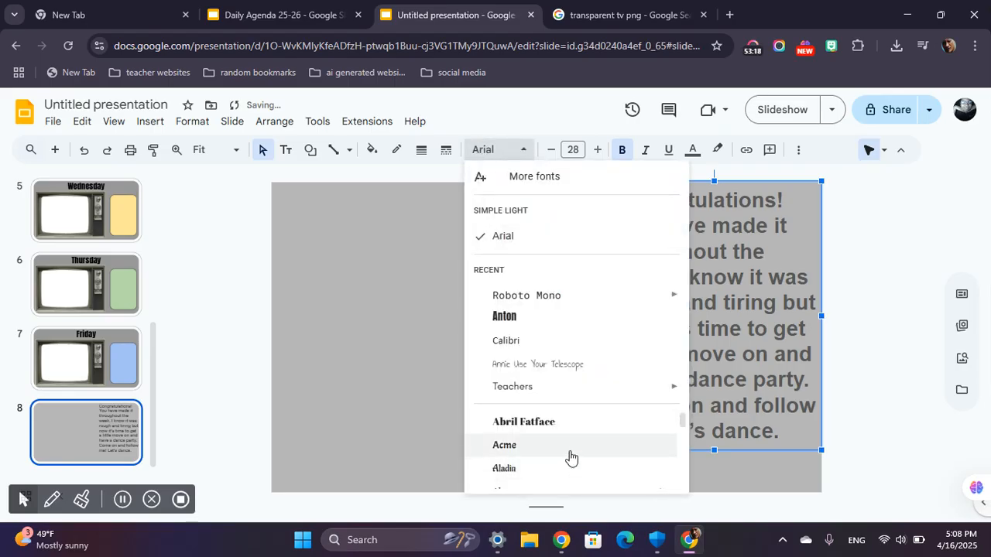
scroll(549, 418, "down", 2)
scroll(547, 413, "up", 2)
mouse_move(485, 398)
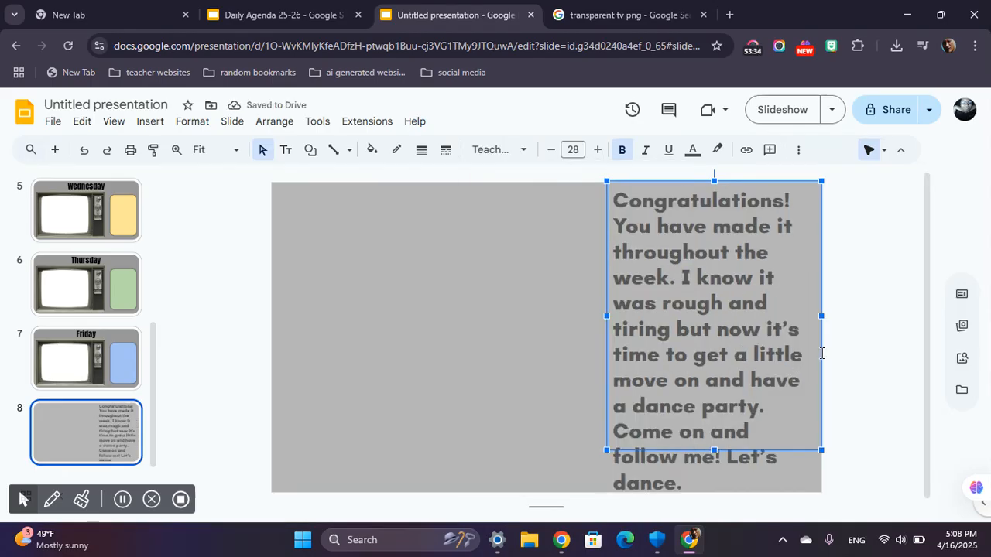
left_click(620, 153)
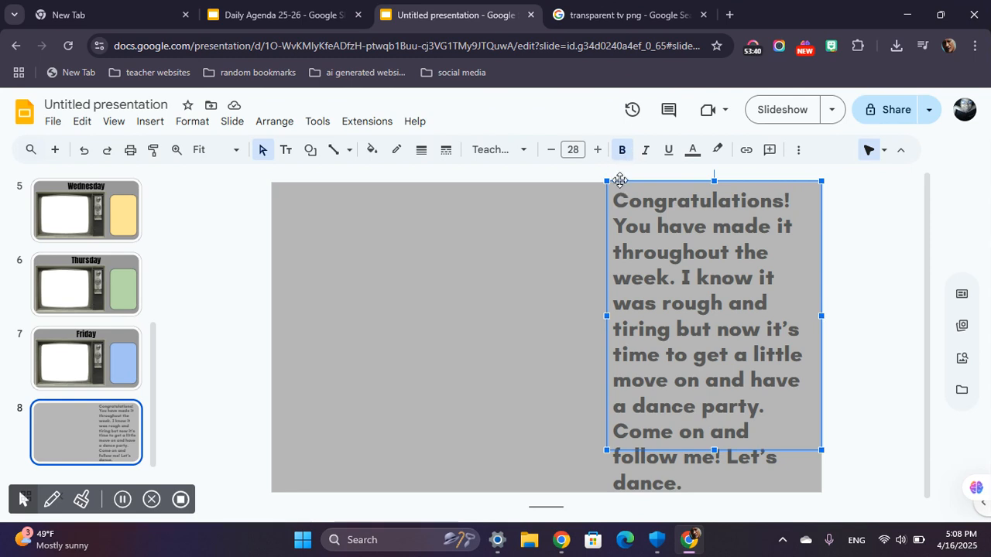
left_click(627, 151)
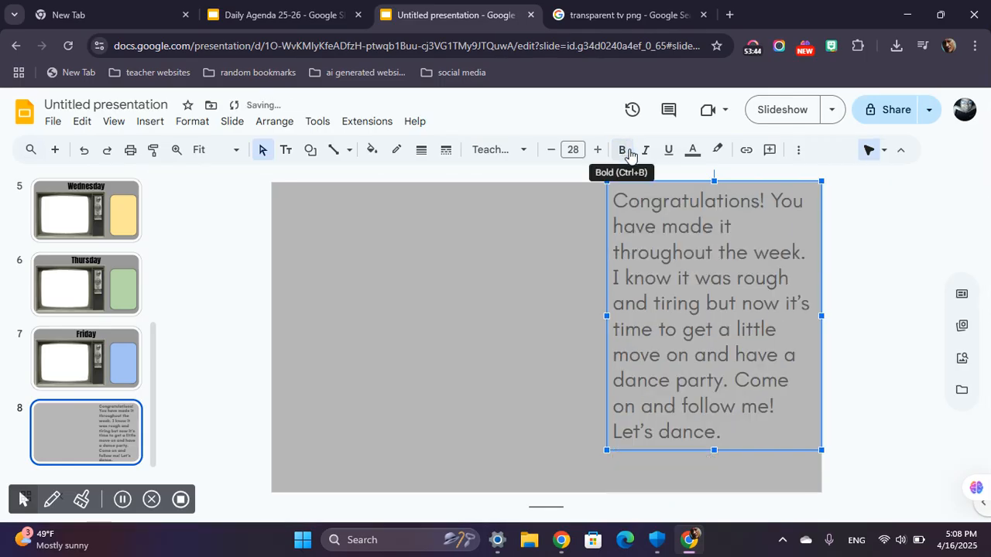
left_click(626, 151)
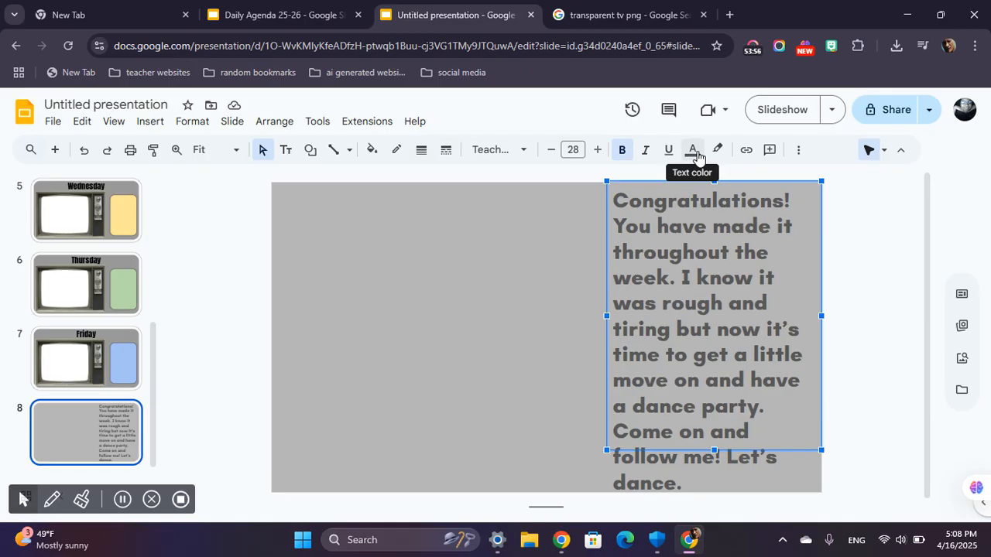
Color the congratulations message black and reduce its font size to 27.
left_click(694, 151)
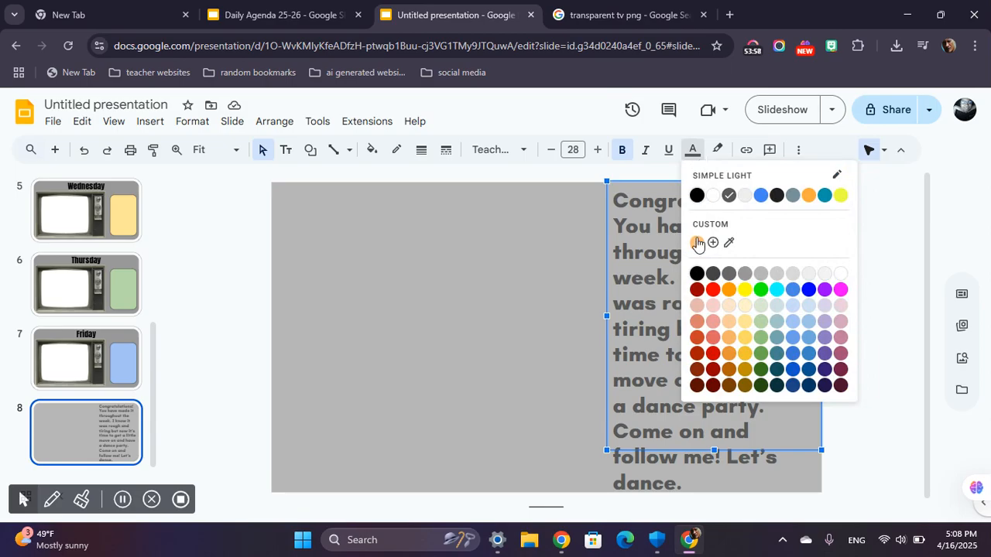
left_click(698, 274)
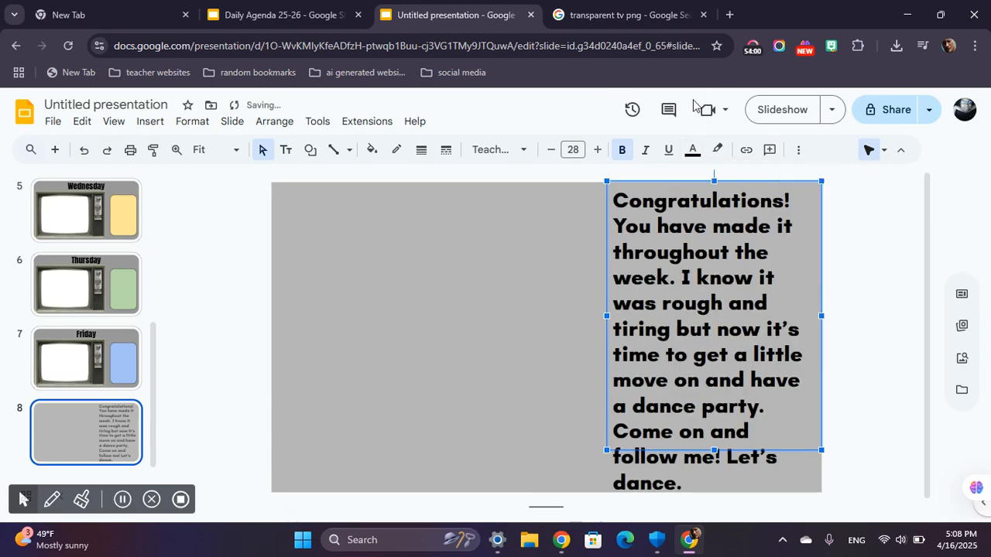
left_click(550, 151)
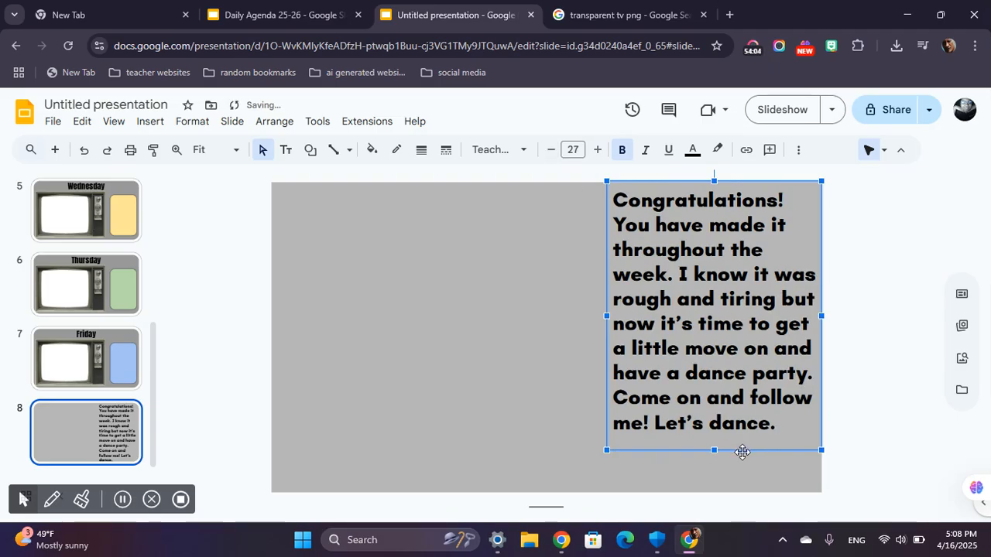
left_click(800, 432)
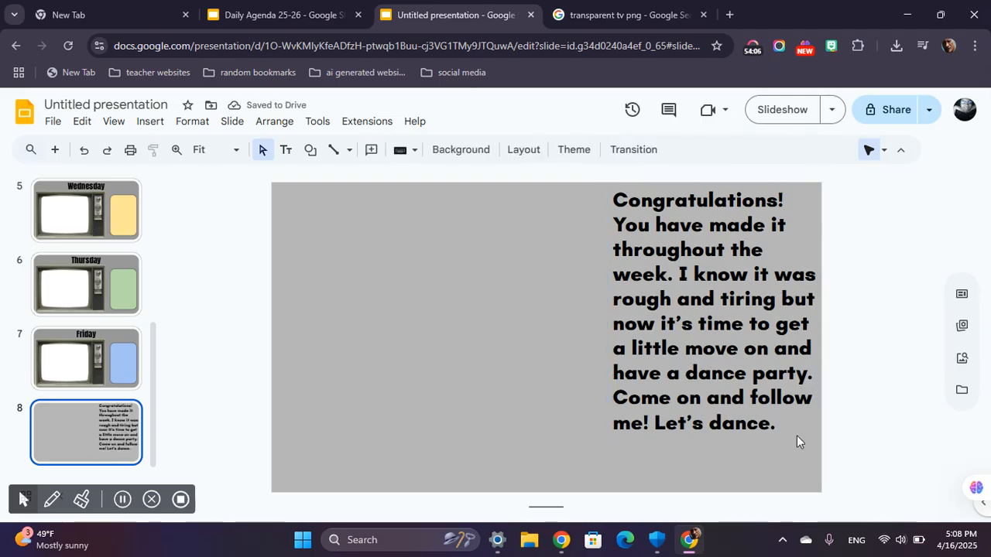
left_click(794, 433)
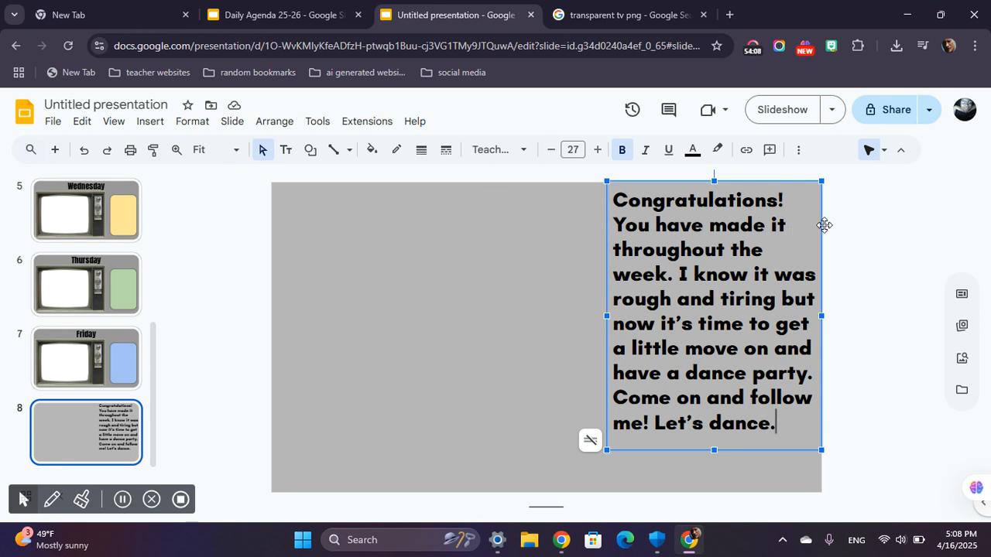
Set the congratulations message to font size 28 and stretch its text box over the full height of the slide.
left_click_drag(818, 224, 817, 247)
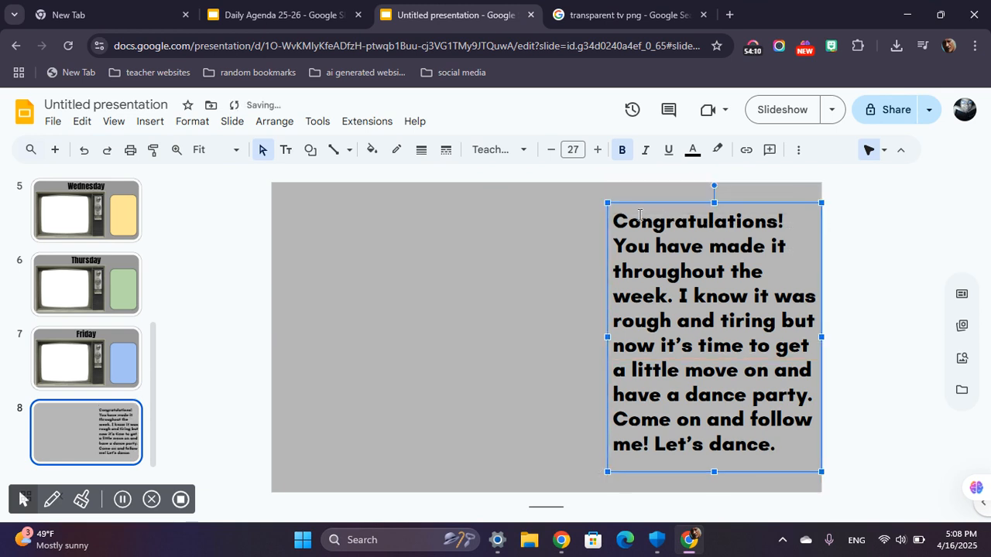
left_click_drag(713, 203, 713, 185)
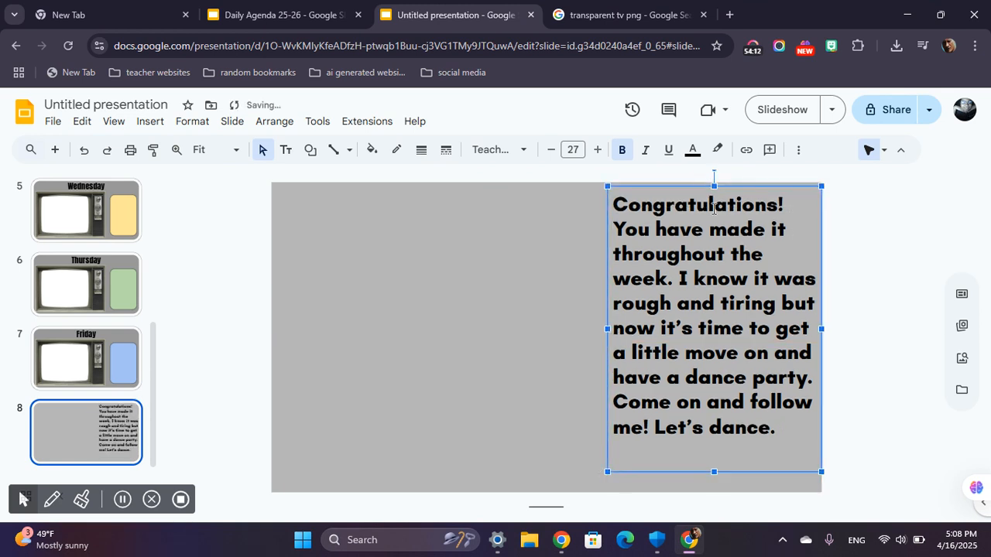
left_click(599, 149)
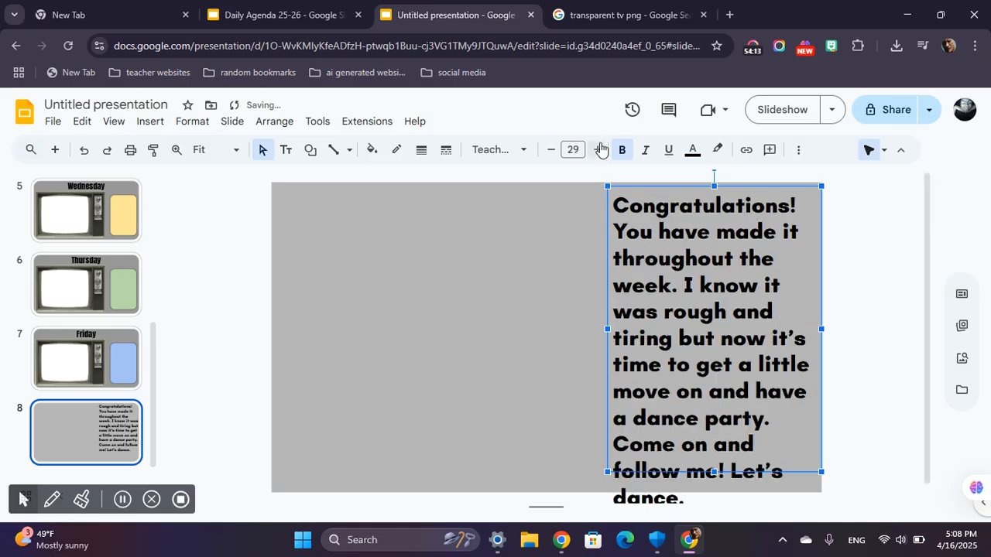
left_click(550, 149)
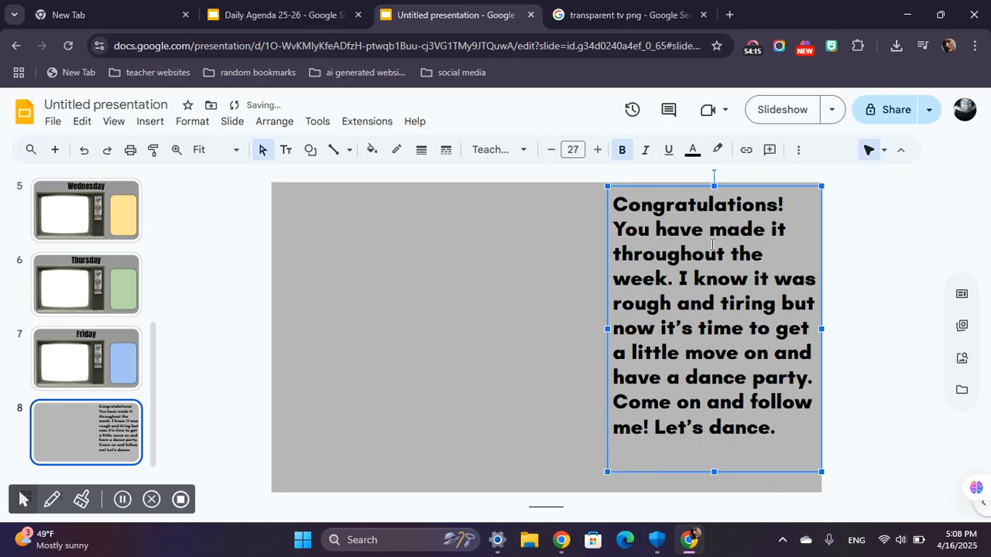
left_click(596, 149)
left_click_drag(714, 472, 706, 501)
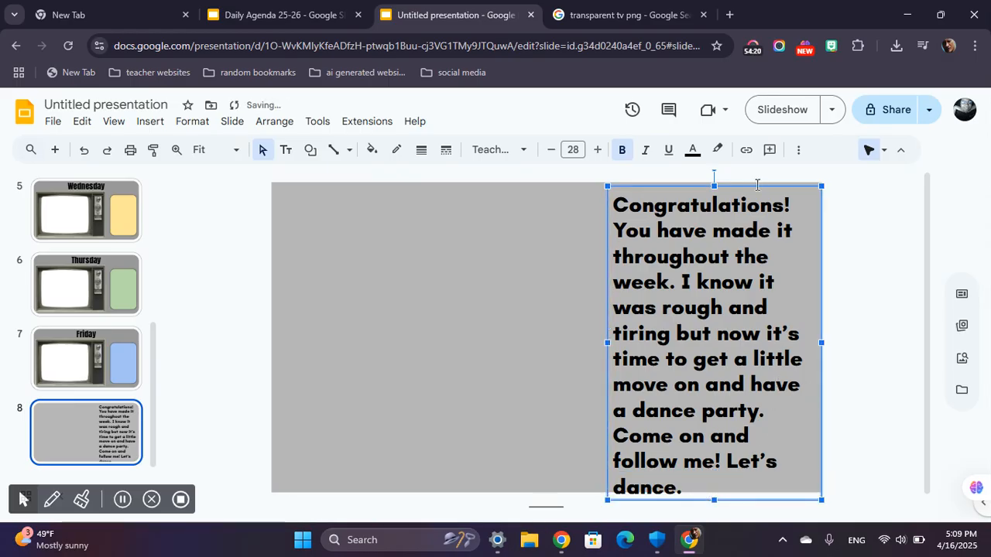
left_click_drag(709, 187, 713, 192)
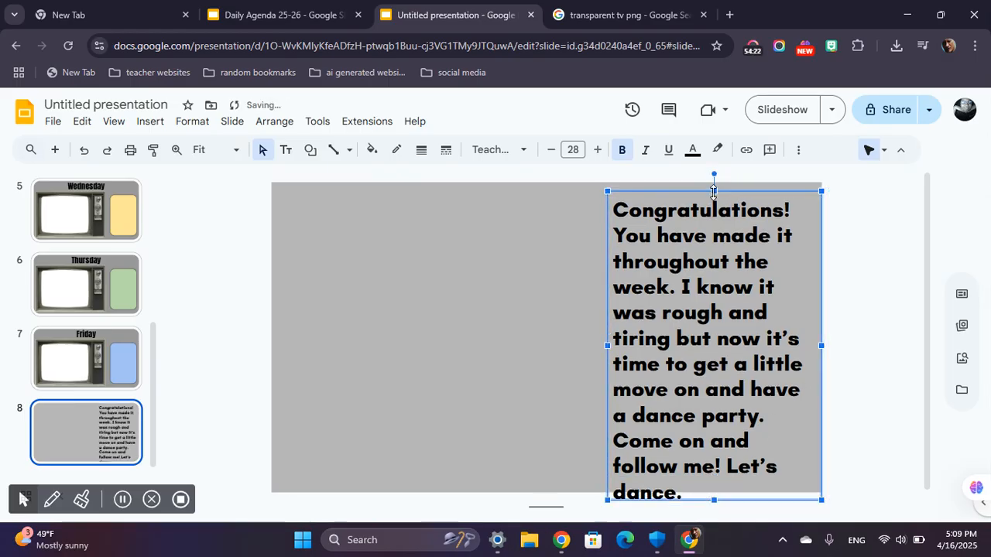
left_click_drag(805, 210, 810, 205)
left_click(873, 322)
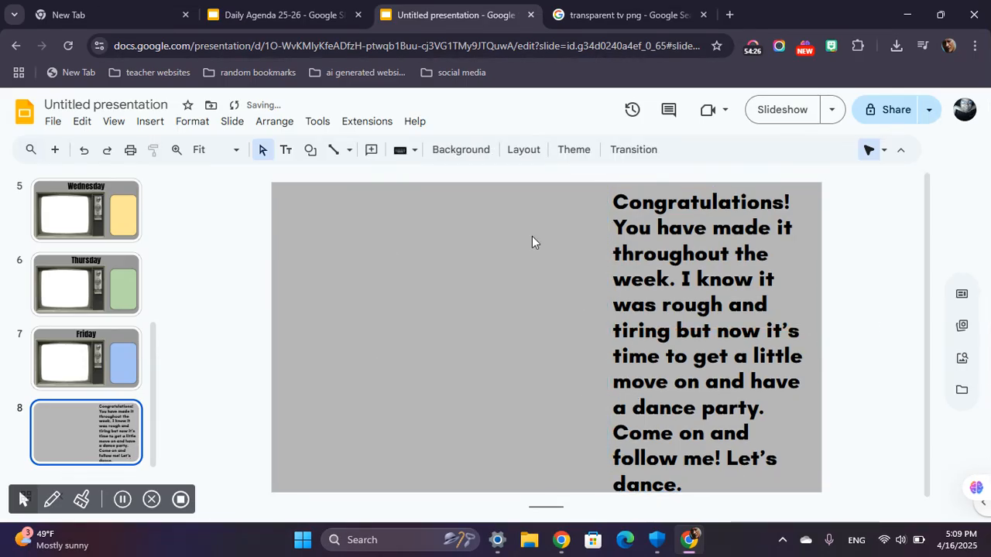
Widen the congratulations text box leftward to about half the slide's width and set its font size to 33.
left_click(726, 279)
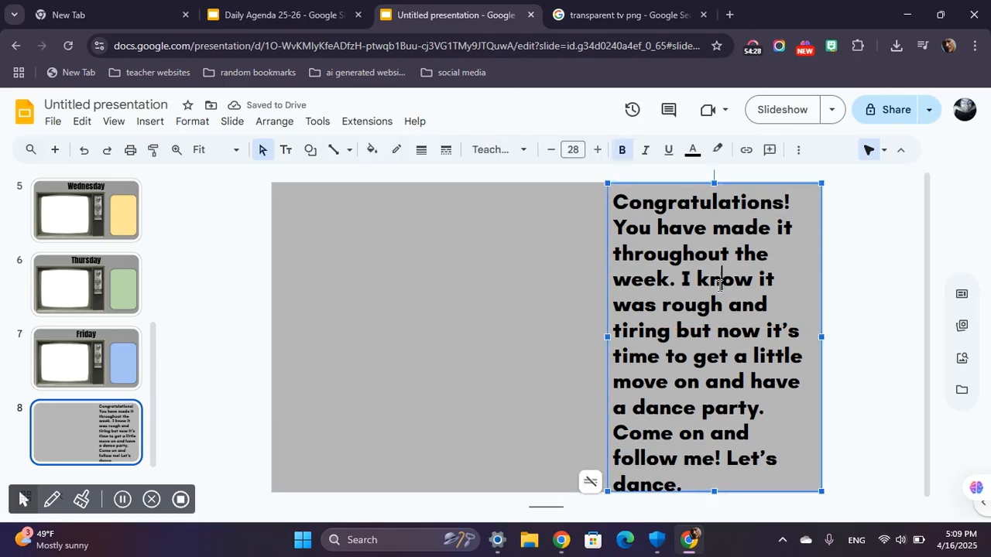
left_click_drag(607, 337, 531, 337)
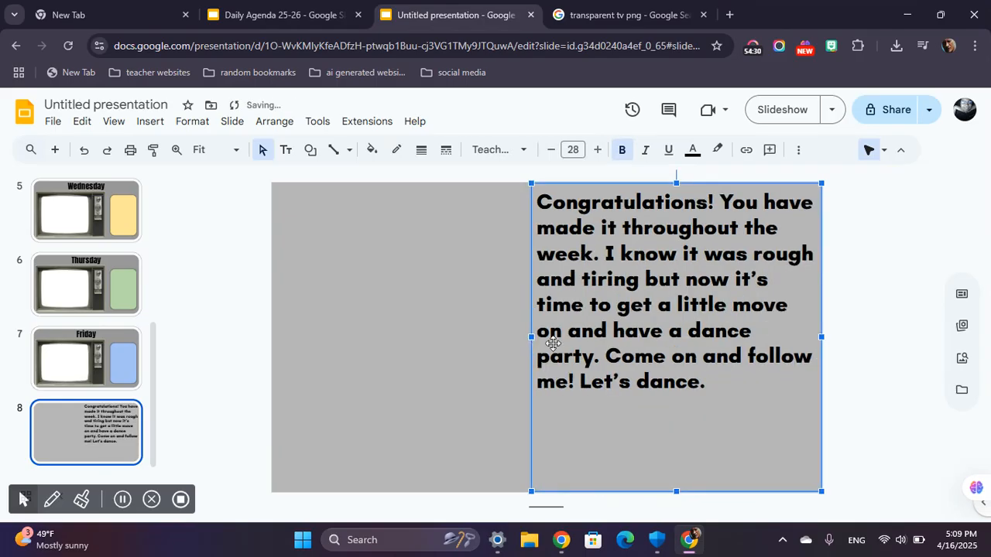
left_click(597, 150)
left_click(596, 150)
left_click(597, 150)
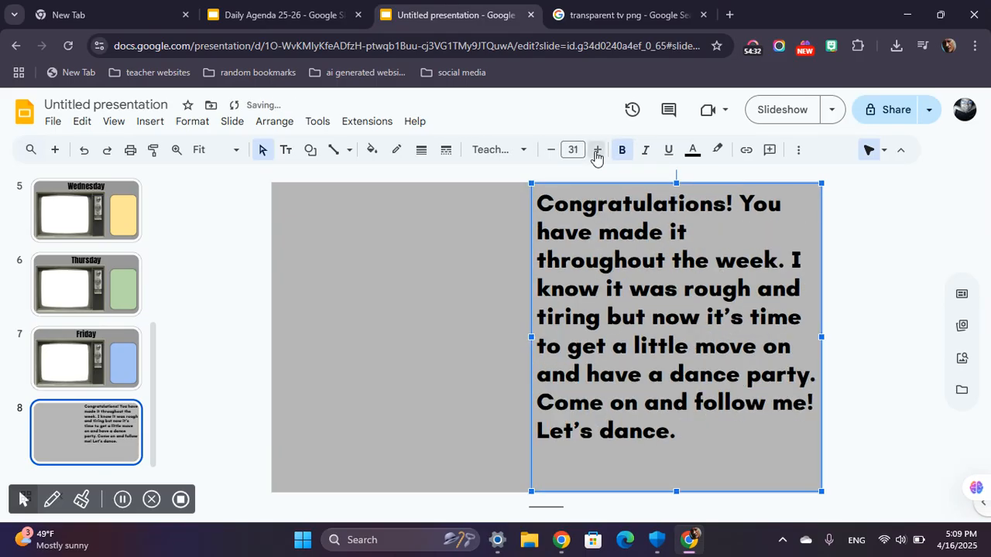
left_click(597, 149)
left_click(597, 150)
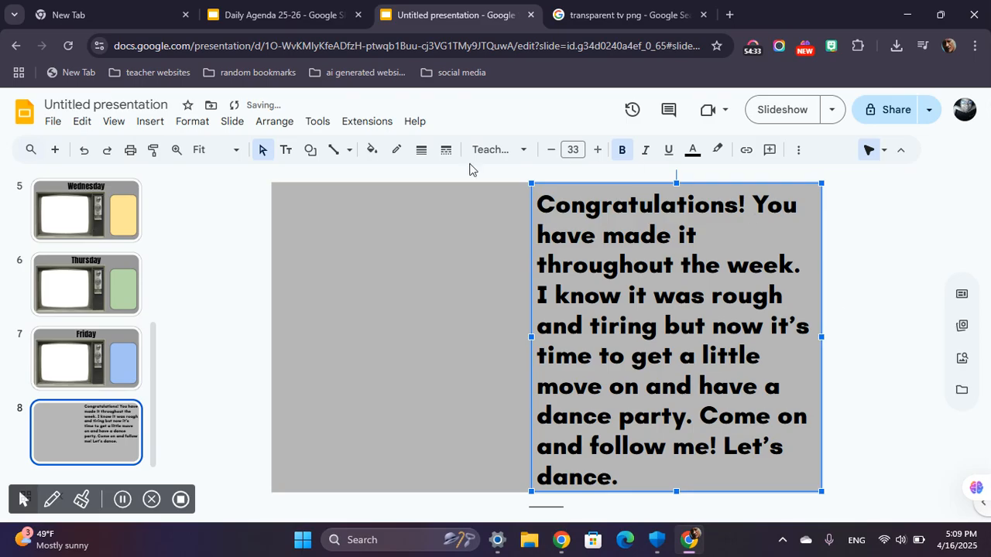
left_click(427, 257)
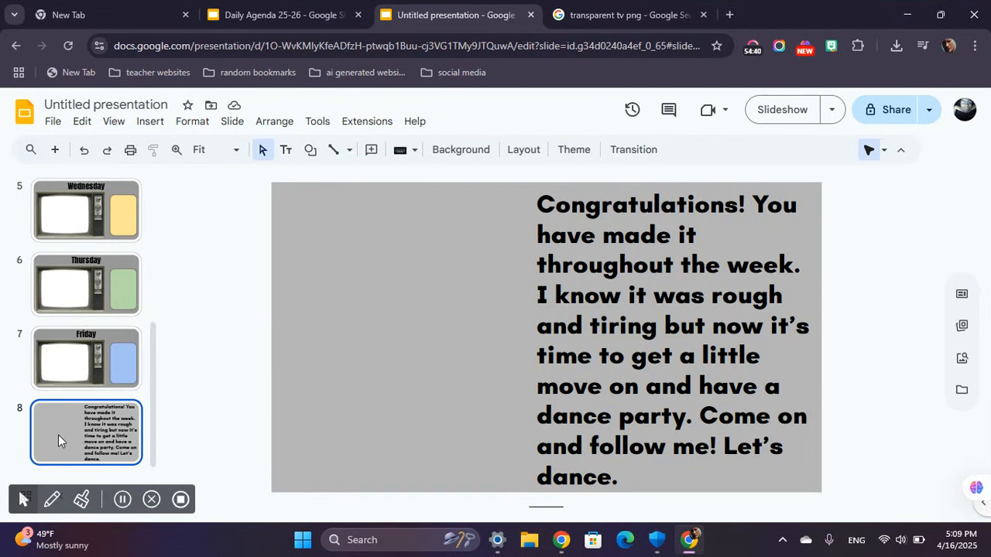
left_click(124, 507)
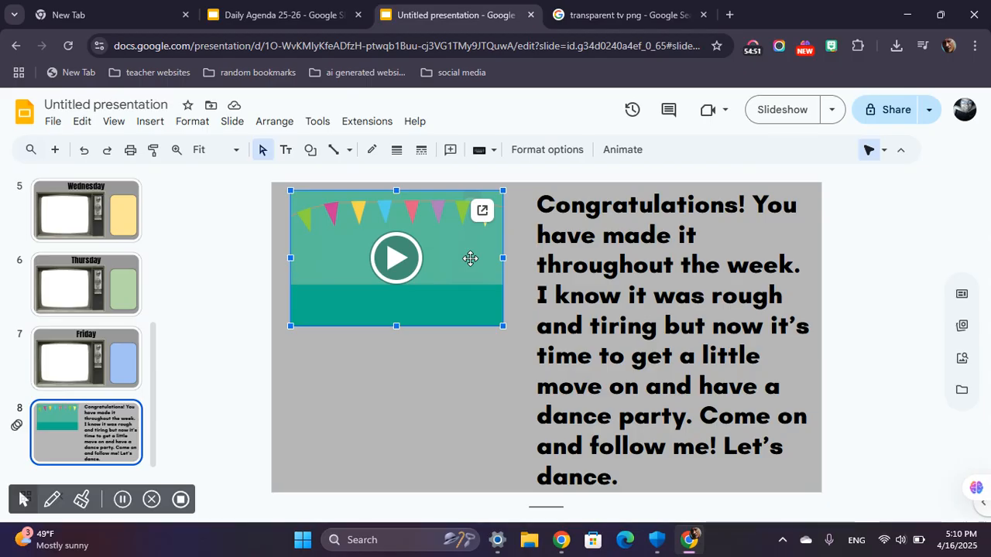
Position the dance video in the empty left half of slide 8 and enlarge it to reach the congratulations text.
mouse_move(457, 287)
left_mouse_down()
mouse_move(448, 293)
mouse_move(448, 275)
left_mouse_up()
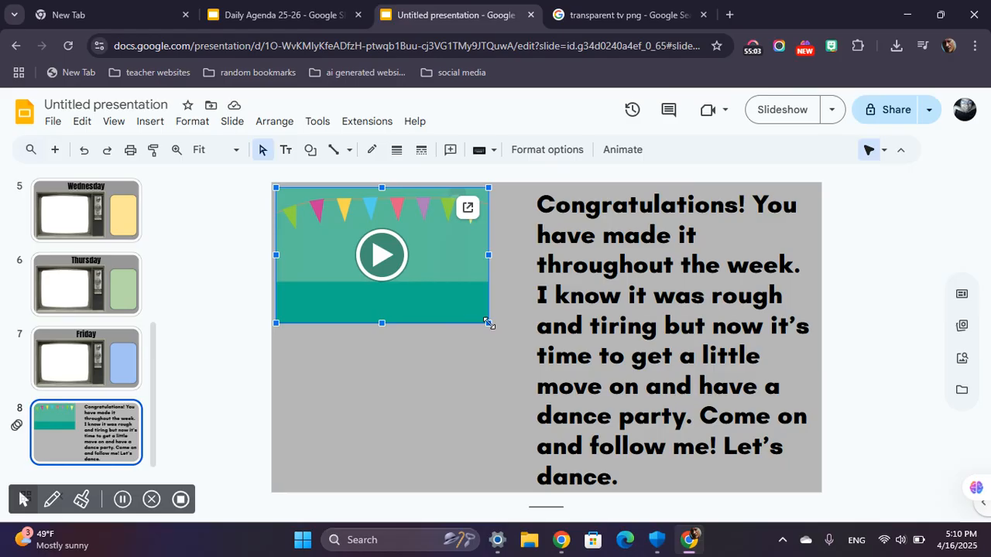
left_click_drag(489, 323, 491, 353)
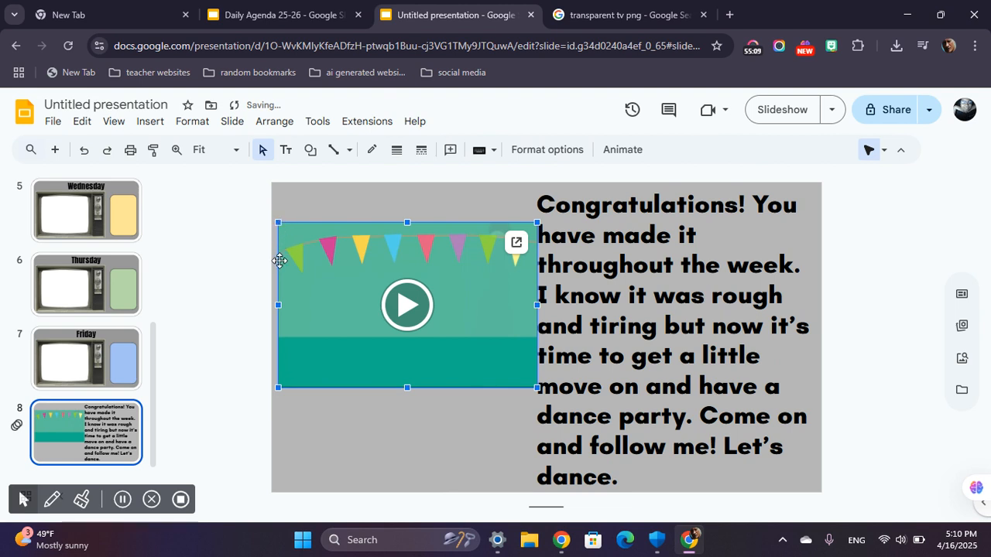
Fit the dance video on slide 8 just clear of the congratulations text and stretch it taller, keeping it roughly centered vertically.
left_click_drag(278, 305, 312, 305)
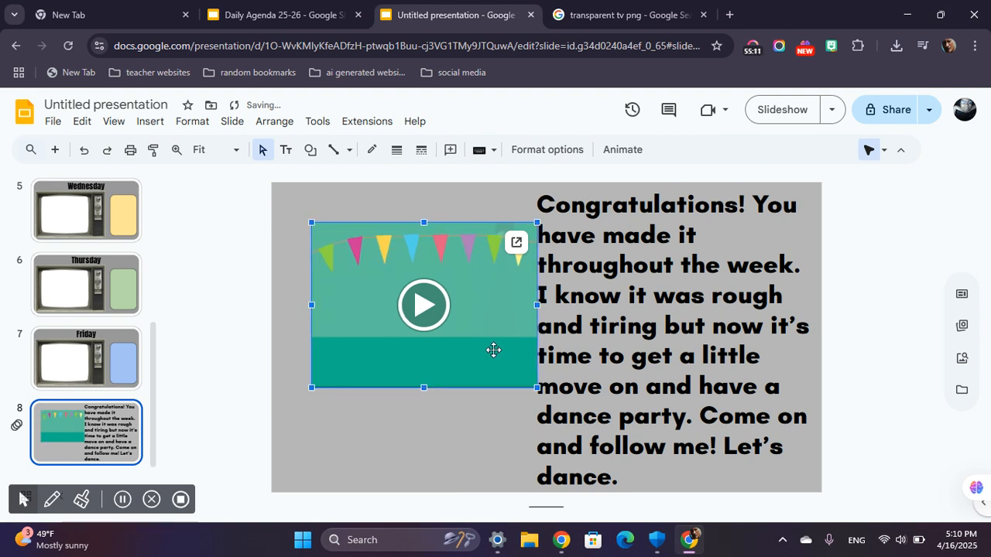
key("ctrl+z")
mouse_move(504, 390)
left_mouse_down()
mouse_move(515, 408)
mouse_move(497, 384)
left_mouse_up()
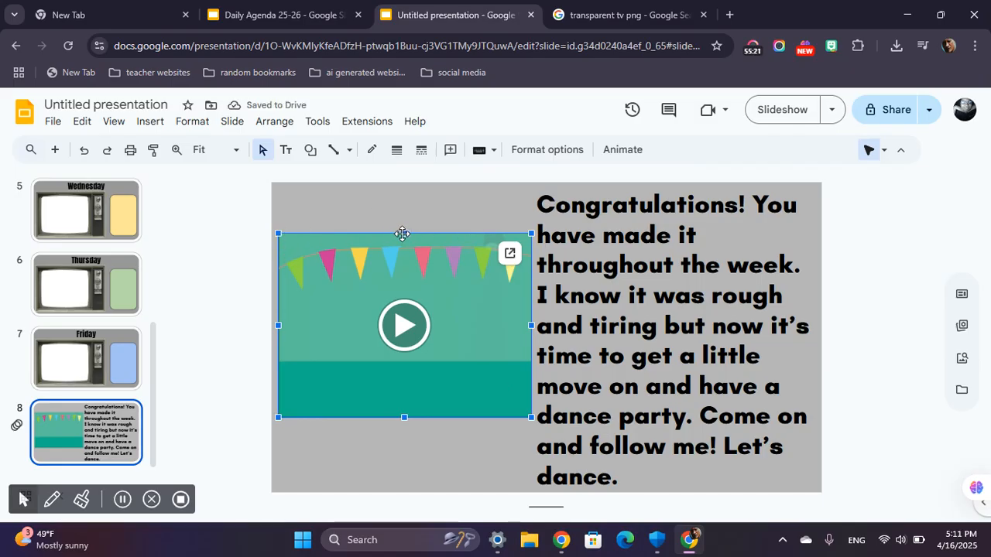
left_click_drag(404, 233, 405, 213)
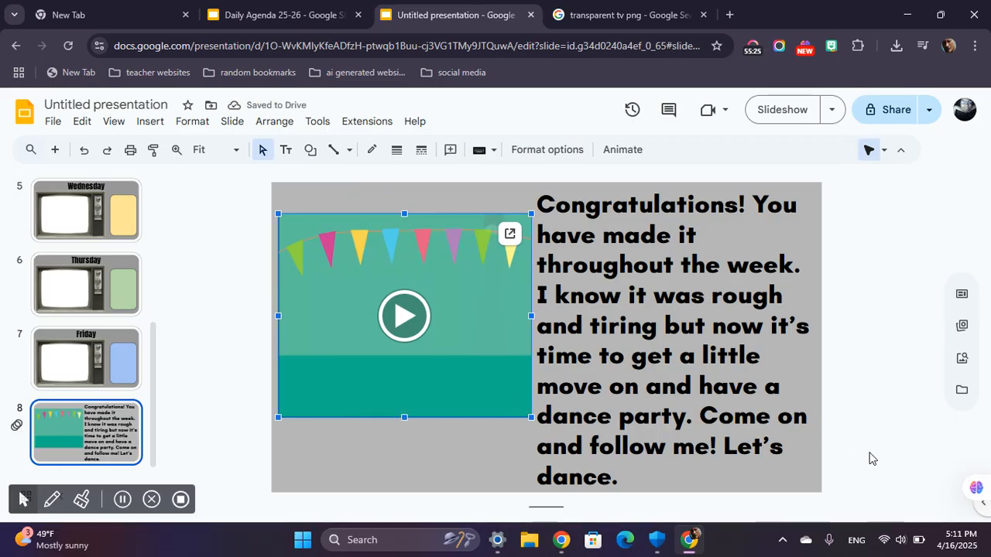
left_click(875, 343)
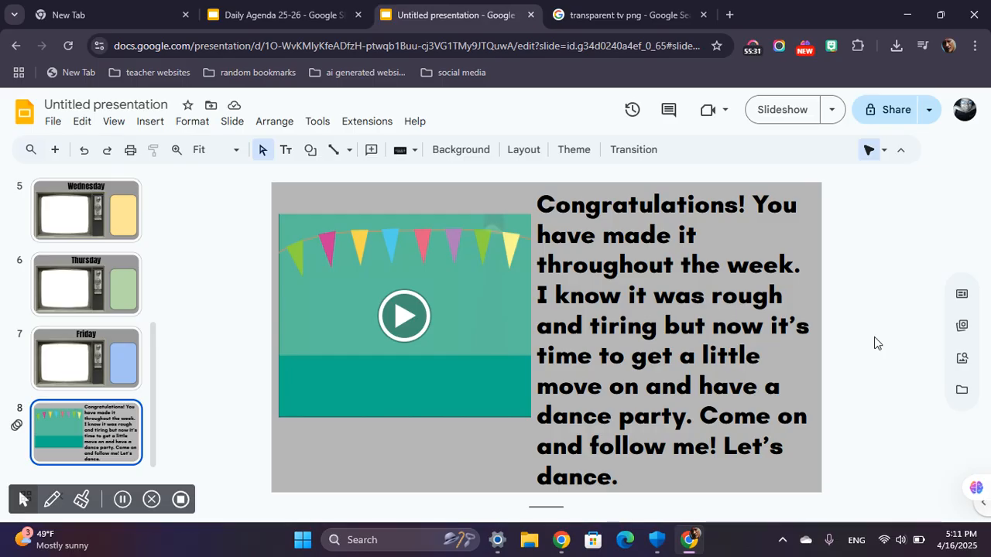
Review the slides from the dance-party slide back through the weekday slides to the welcome slide, and display the weekday menu slide.
key("Up")
key("Up")
key("Up")
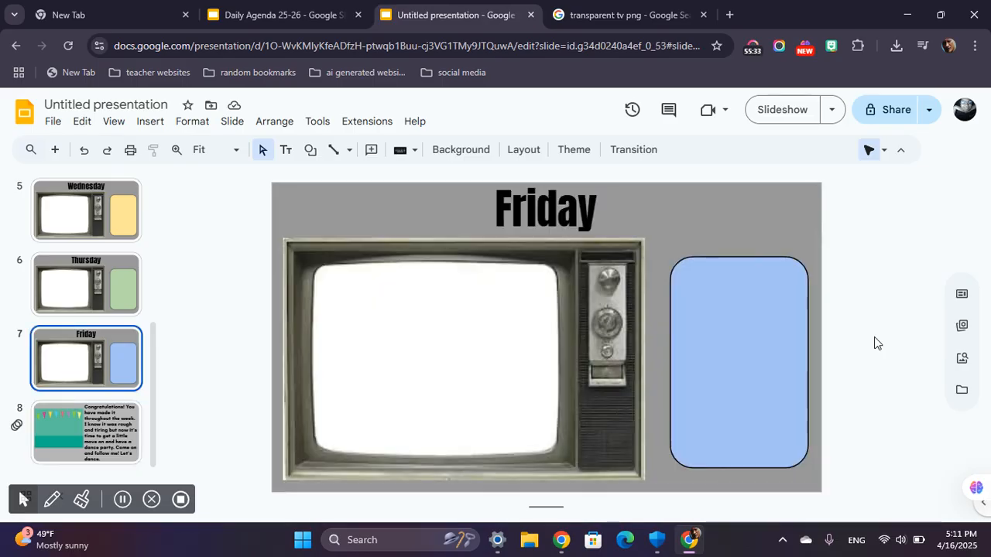
key("Up")
key("Up")
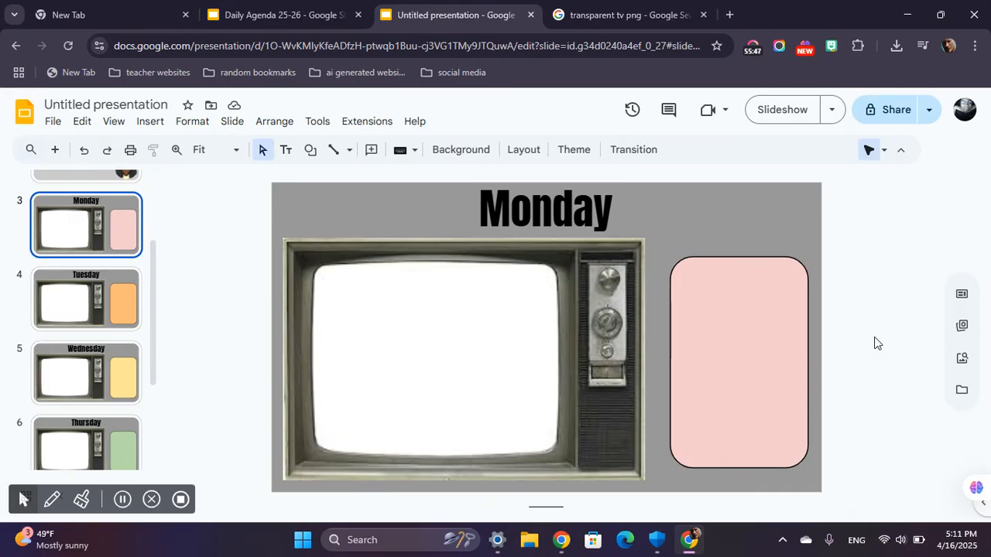
scroll(80, 296, "up", 3)
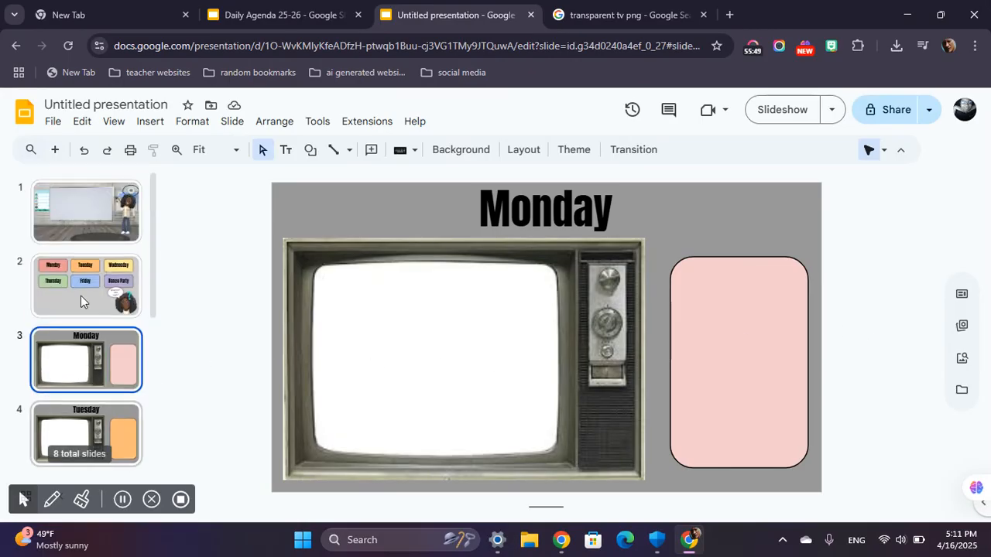
left_click(100, 220)
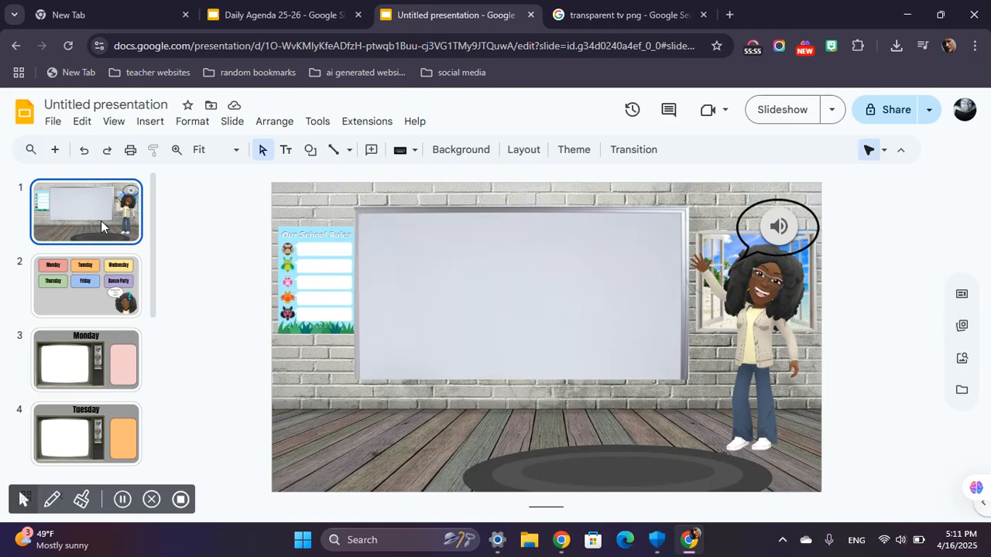
key("Down")
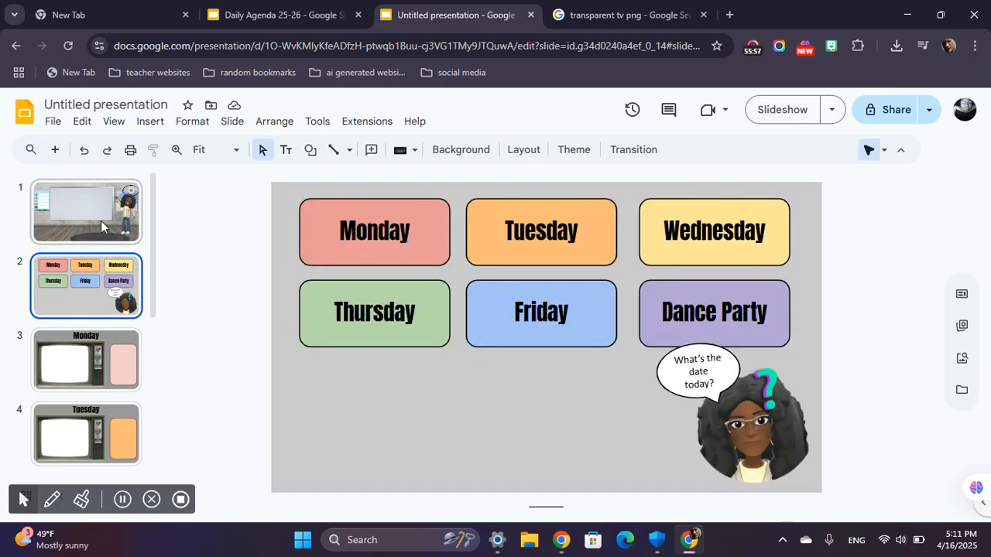